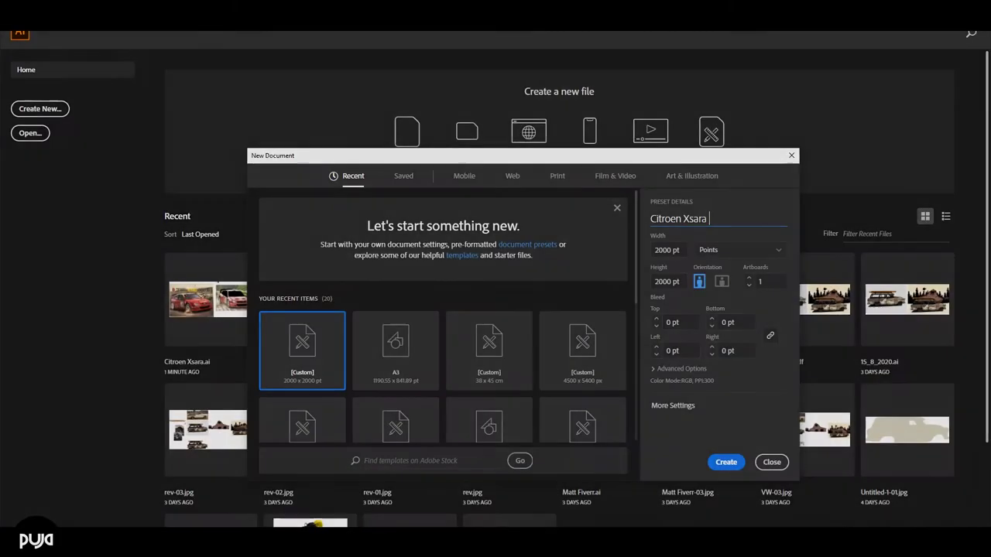
Name the new document 'WRC' and bring the red rally car reference photo into place
{"action": "type", "text": "WRC"}
{"action": "scroll", "coordinate": [724, 329], "scroll_direction": "down", "scroll_amount": 2}
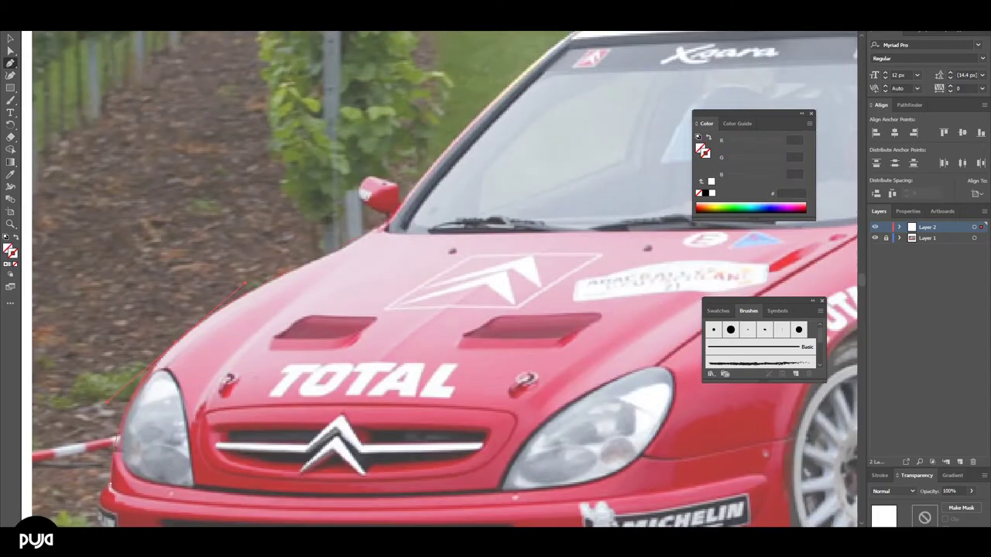
Set the outline stroke to black and finish the headlight and fender outlines
{"action": "double_click", "coordinate": [12, 252]}
{"action": "key", "text": "Return"}
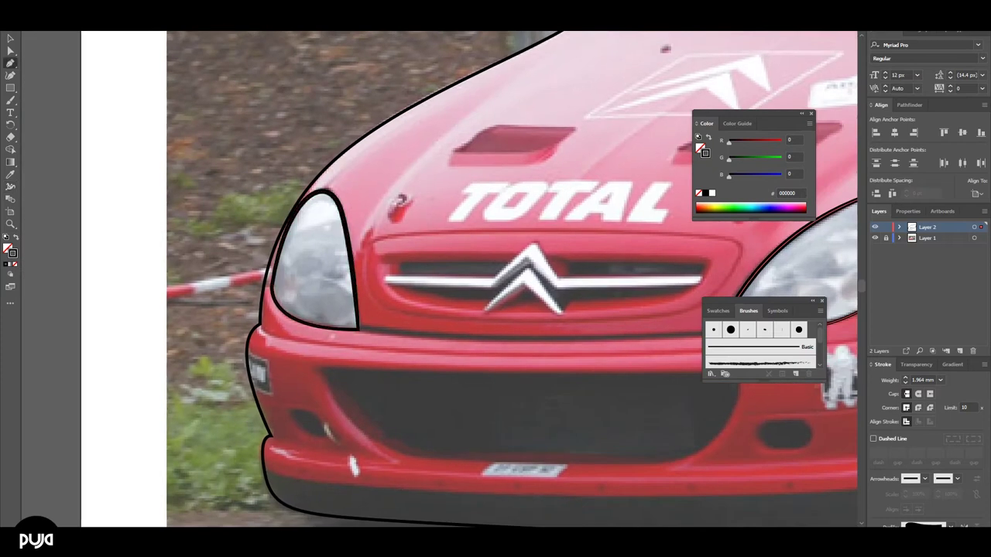
{"action": "left_click", "coordinate": [271, 287], "text": "ctrl"}
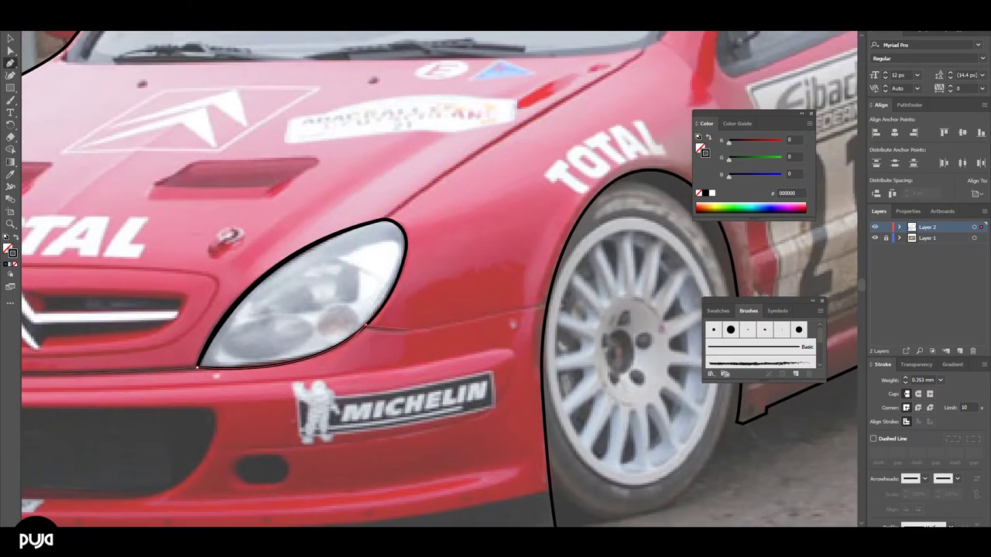
{"action": "left_click", "coordinate": [430, 328]}
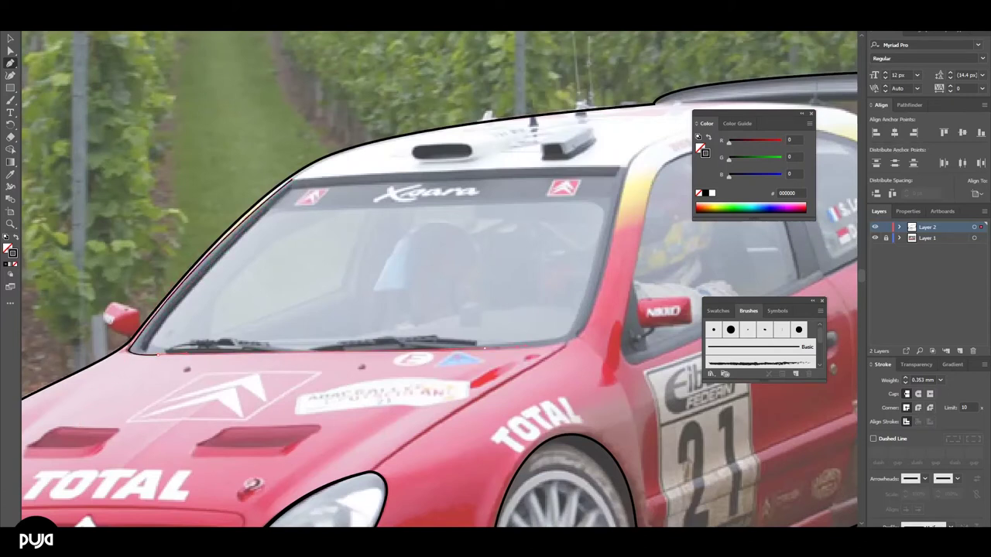
Trace the windshield as a closed black outline path
{"action": "left_click", "coordinate": [484, 349]}
{"action": "left_click", "coordinate": [584, 332]}
{"action": "left_click", "coordinate": [625, 169]}
{"action": "left_click", "coordinate": [294, 179]}
{"action": "left_click", "coordinate": [128, 352]}
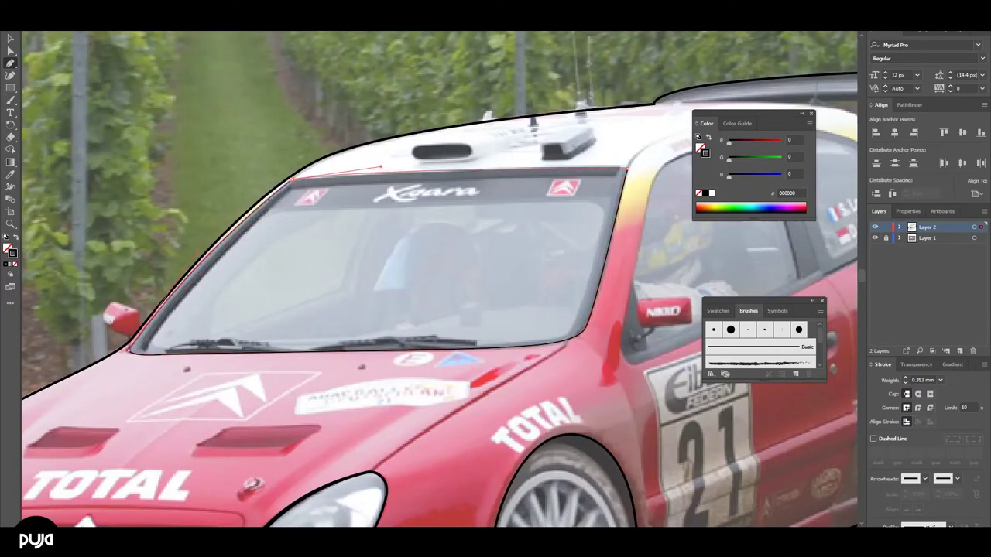
Adjust the windshield anchor points and finish the hood crease path
{"action": "key", "text": "a"}
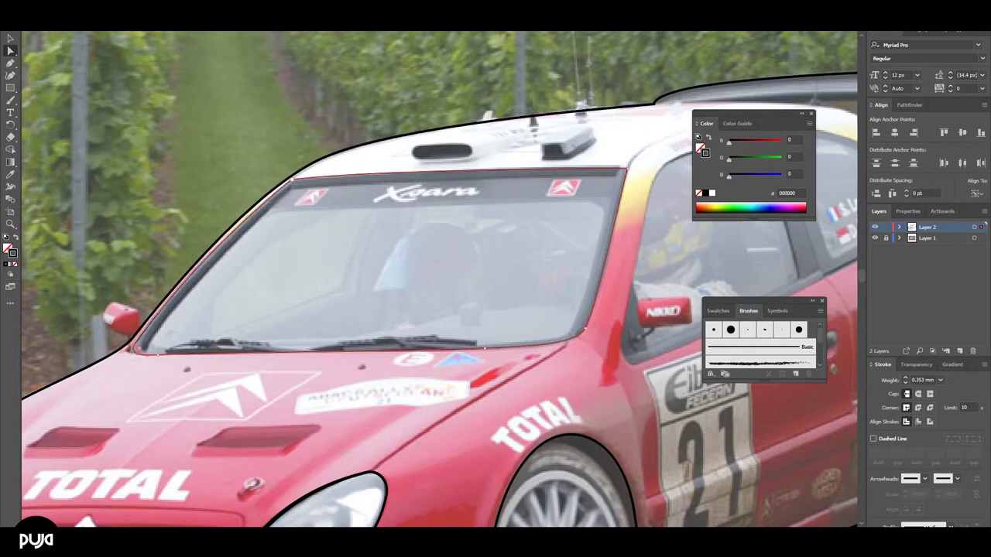
{"action": "scroll", "coordinate": [440, 278], "scroll_direction": "down", "scroll_amount": 4}
{"action": "key", "text": "p"}
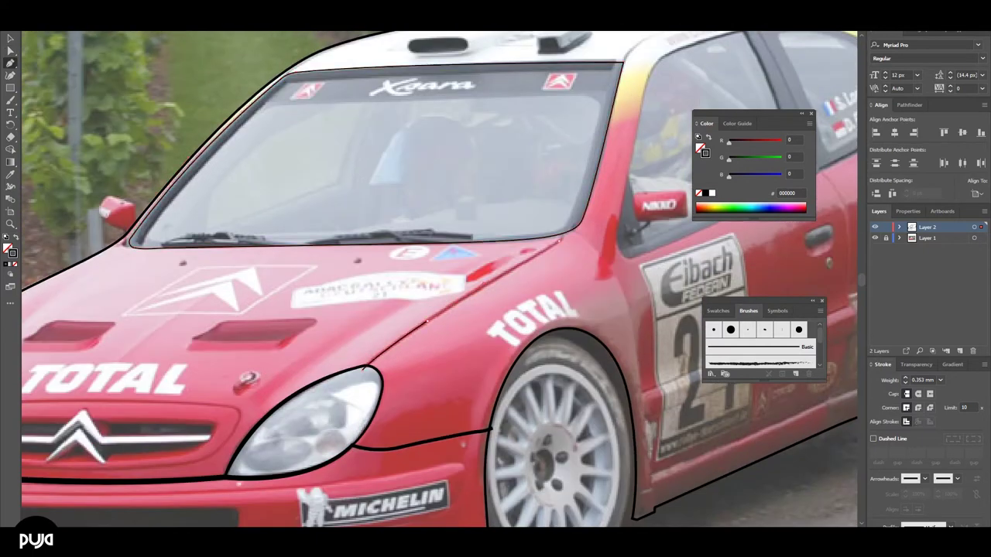
{"action": "scroll", "coordinate": [439, 278], "scroll_direction": "left", "scroll_amount": 5}
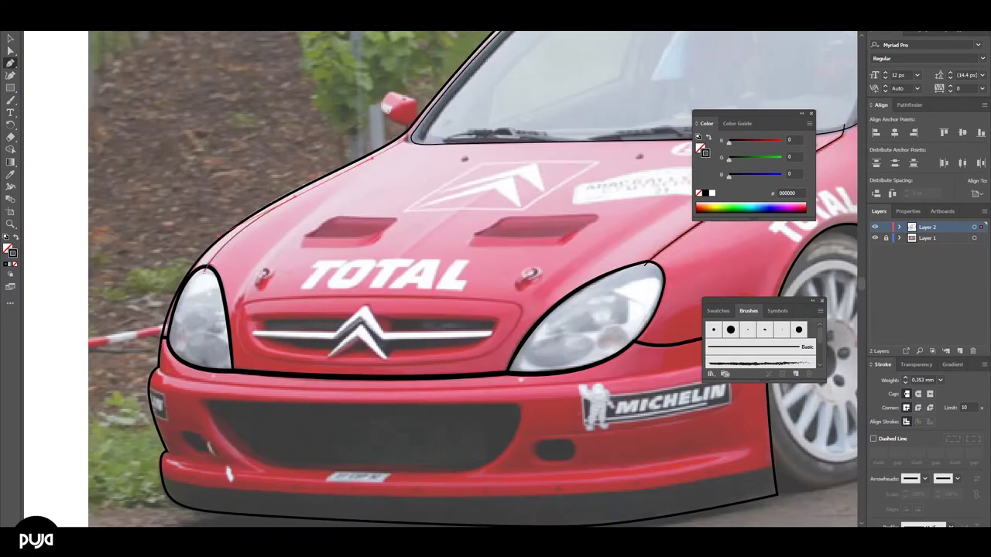
{"action": "key", "text": "v"}
{"action": "scroll", "coordinate": [439, 279], "scroll_direction": "up", "scroll_amount": 2}
Outline the side window and round its upper-left corner
{"action": "scroll", "coordinate": [440, 279], "scroll_direction": "right", "scroll_amount": 5}
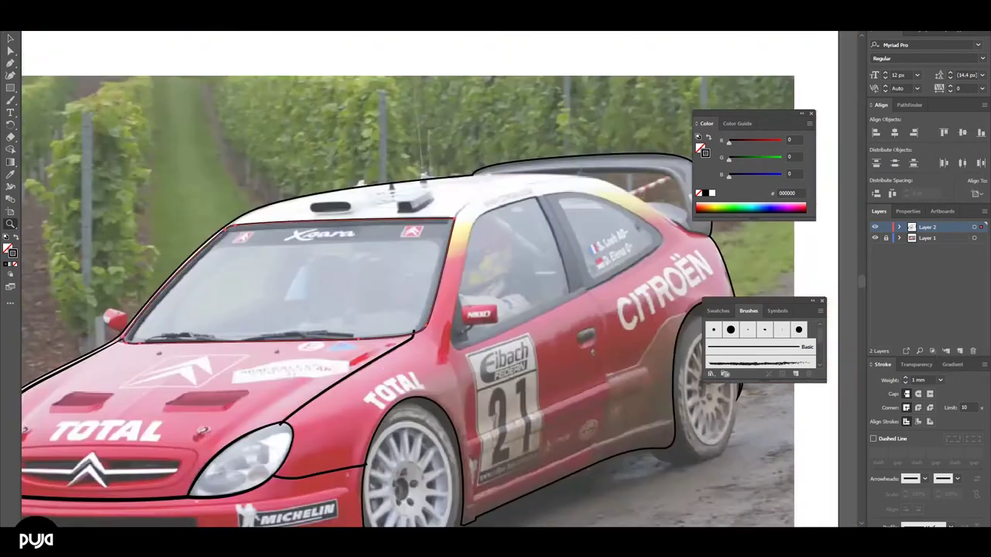
{"action": "key", "text": "ctrl+shift+a"}
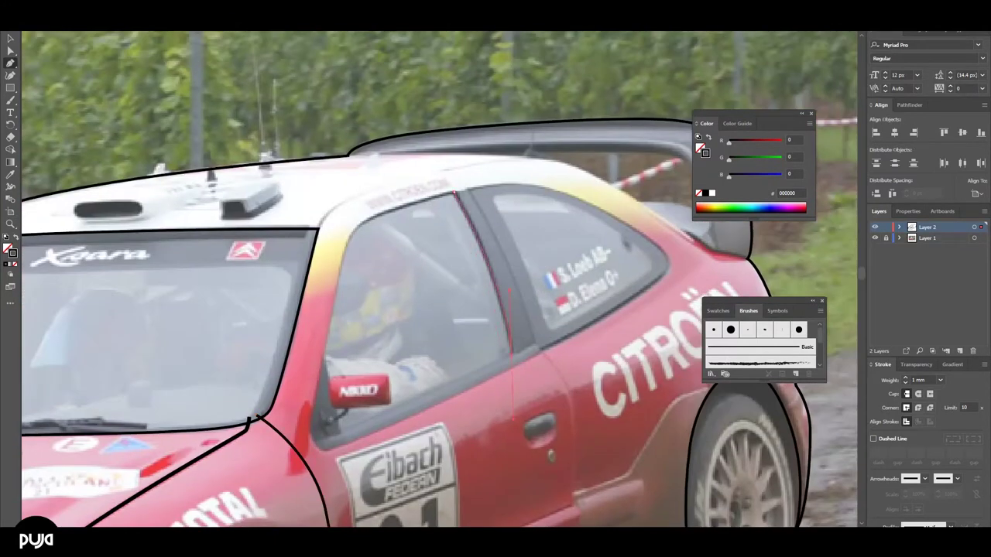
{"action": "left_click", "coordinate": [511, 356]}
{"action": "left_click", "coordinate": [314, 438]}
{"action": "left_click", "coordinate": [348, 230]}
{"action": "left_click", "coordinate": [455, 192]}
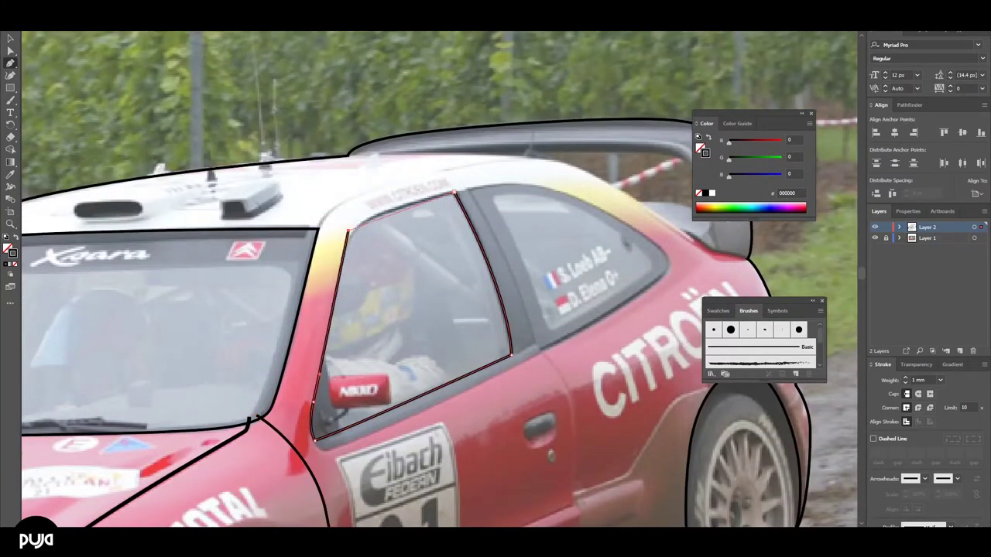
{"action": "key", "text": "a"}
{"action": "left_click_drag", "start_coordinate": [358, 241], "coordinate": [371, 255]}
Draw the door edge line behind the window, curving it near the sill
{"action": "scroll", "coordinate": [464, 279], "scroll_direction": "down", "scroll_amount": 2}
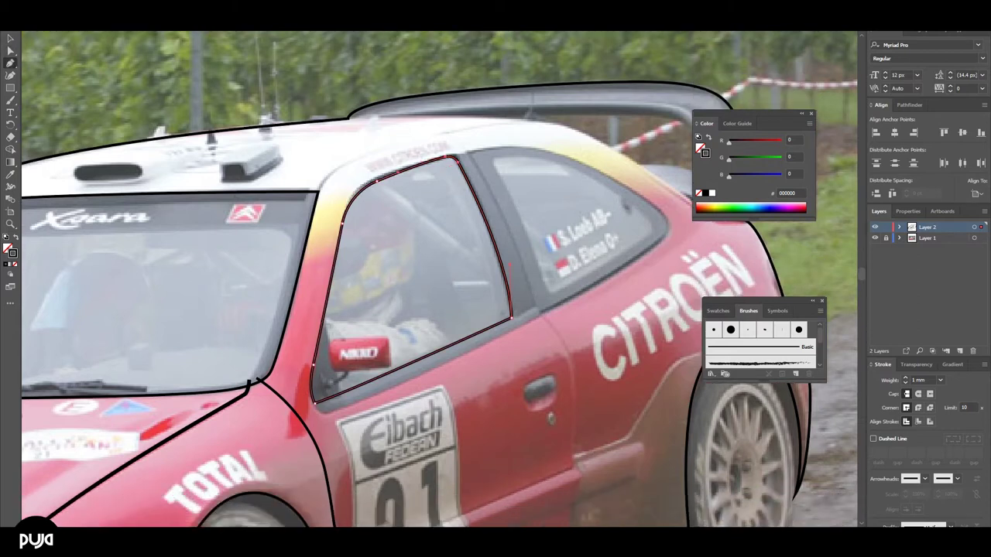
{"action": "scroll", "coordinate": [465, 278], "scroll_direction": "down", "scroll_amount": 2}
{"action": "key", "text": "p"}
{"action": "left_click", "coordinate": [468, 68]}
{"action": "left_click", "coordinate": [535, 225]}
{"action": "scroll", "coordinate": [565, 325], "scroll_direction": "down", "scroll_amount": 1}
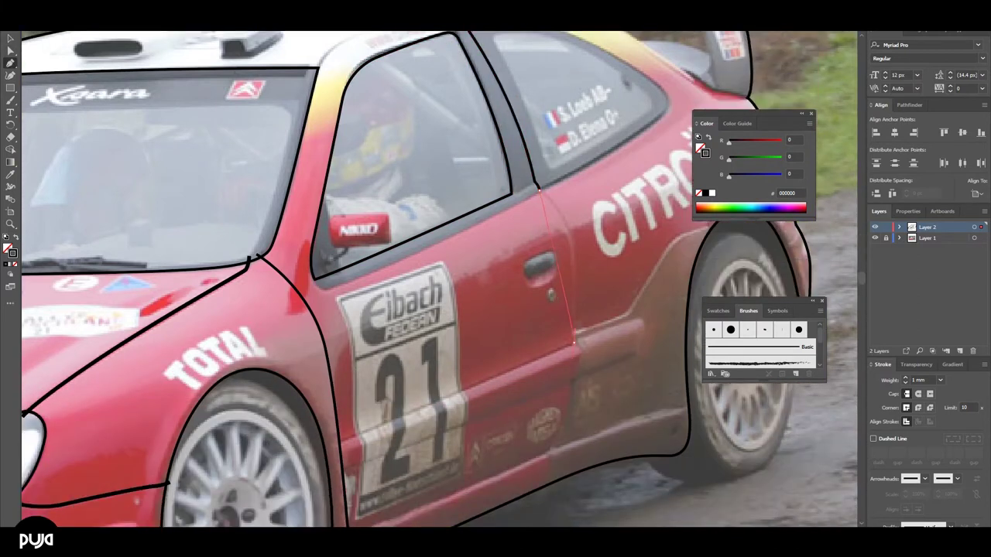
{"action": "scroll", "coordinate": [569, 332], "scroll_direction": "down", "scroll_amount": 1}
{"action": "left_click", "coordinate": [576, 310]}
{"action": "left_click", "coordinate": [577, 337]}
{"action": "scroll", "coordinate": [578, 337], "scroll_direction": "down", "scroll_amount": 1}
{"action": "left_click_drag", "start_coordinate": [546, 375], "coordinate": [526, 408]}
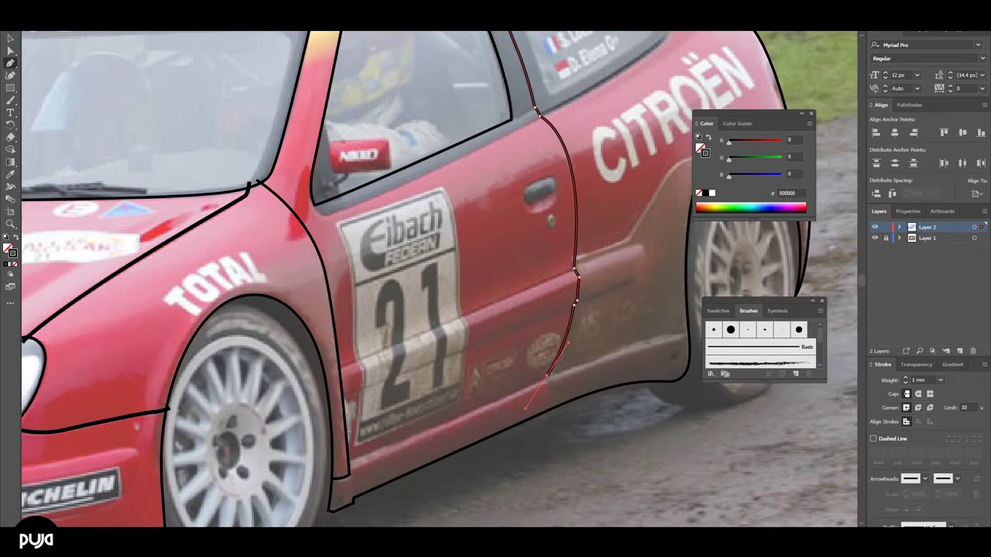
{"action": "scroll", "coordinate": [465, 278], "scroll_direction": "up", "scroll_amount": 5}
{"action": "scroll", "coordinate": [465, 279], "scroll_direction": "right", "scroll_amount": 5}
{"action": "scroll", "coordinate": [464, 279], "scroll_direction": "left", "scroll_amount": 3}
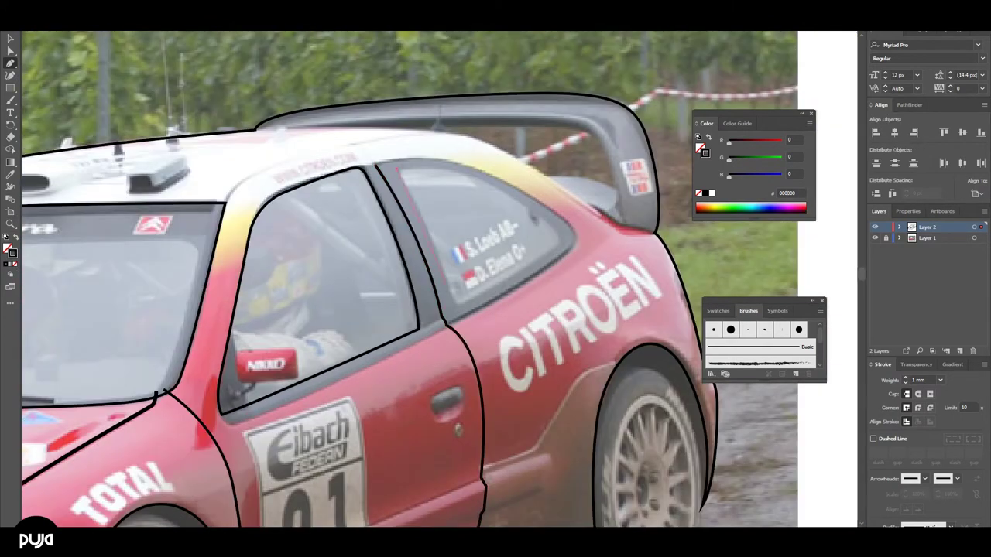
Outline the rear window as a closed black path
{"action": "left_click", "coordinate": [562, 237]}
{"action": "left_click", "coordinate": [482, 180]}
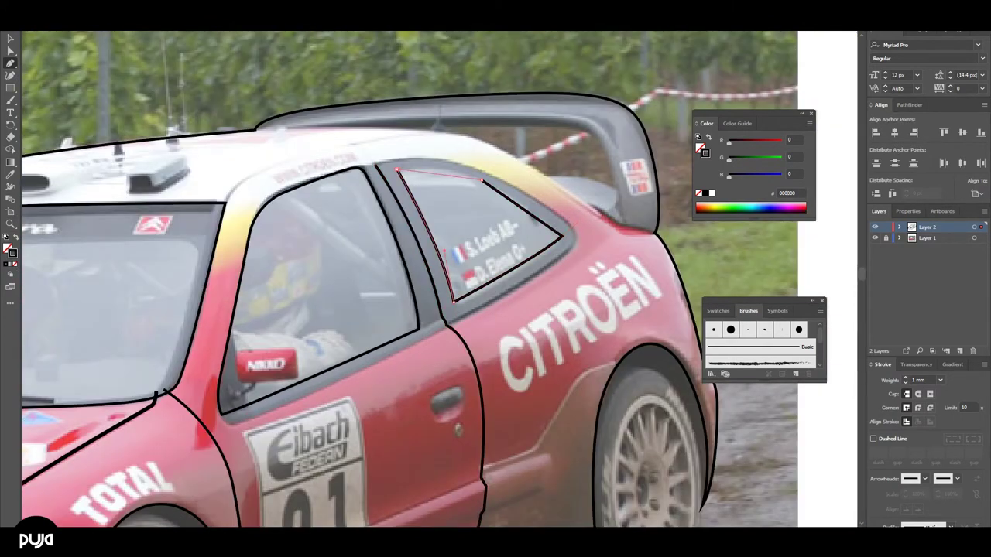
{"action": "left_click", "coordinate": [397, 169]}
{"action": "key", "text": "a"}
{"action": "left_click", "coordinate": [556, 236]}
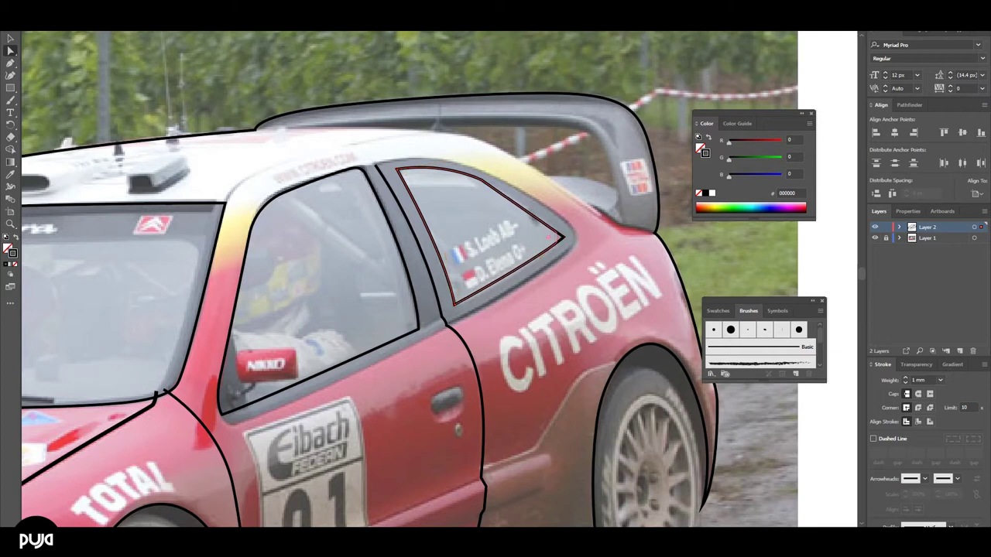
{"action": "key", "text": "p"}
{"action": "scroll", "coordinate": [440, 279], "scroll_direction": "down", "scroll_amount": 2}
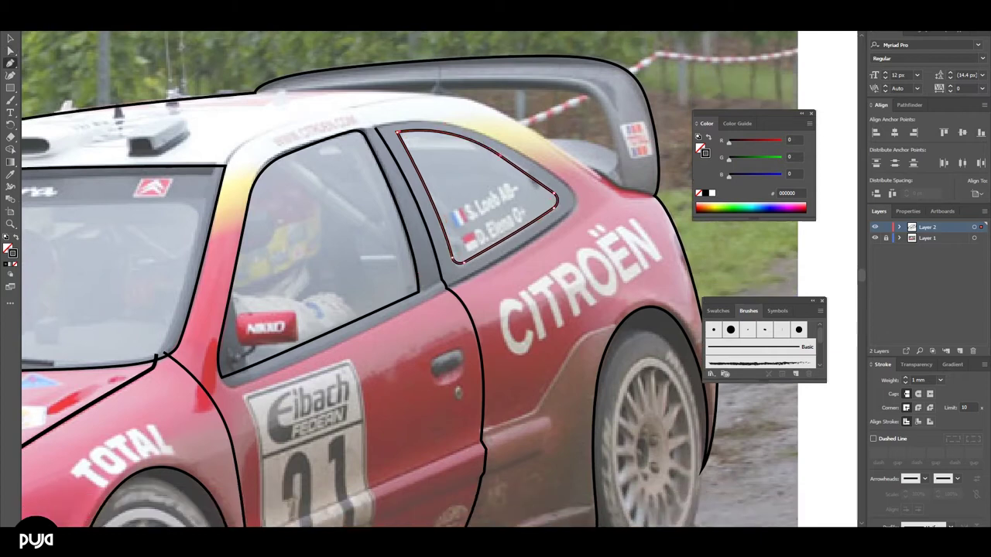
{"action": "key", "text": "ctrl+shift+a"}
Draw a curved line along the lower and upper window edges
{"action": "left_click", "coordinate": [447, 287]}
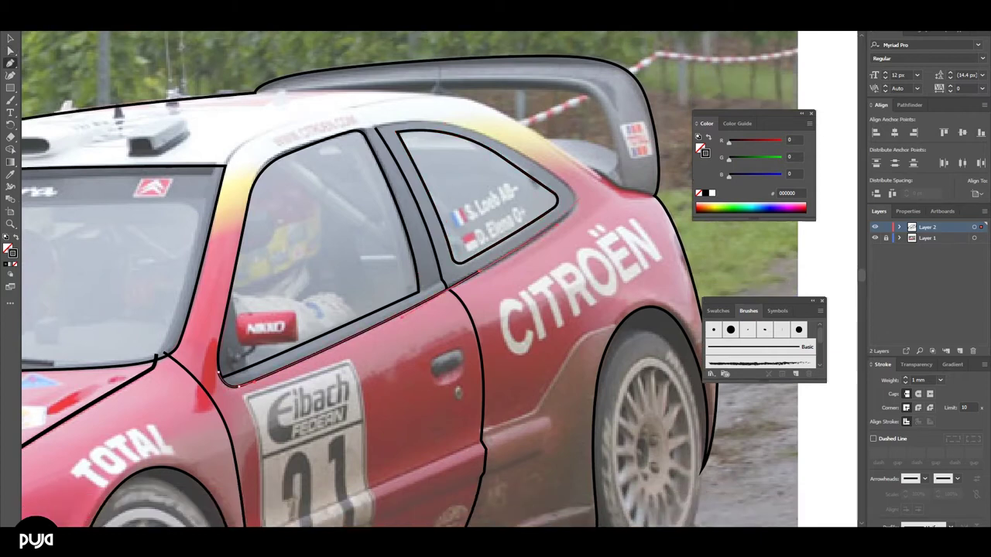
{"action": "left_click", "coordinate": [222, 379]}
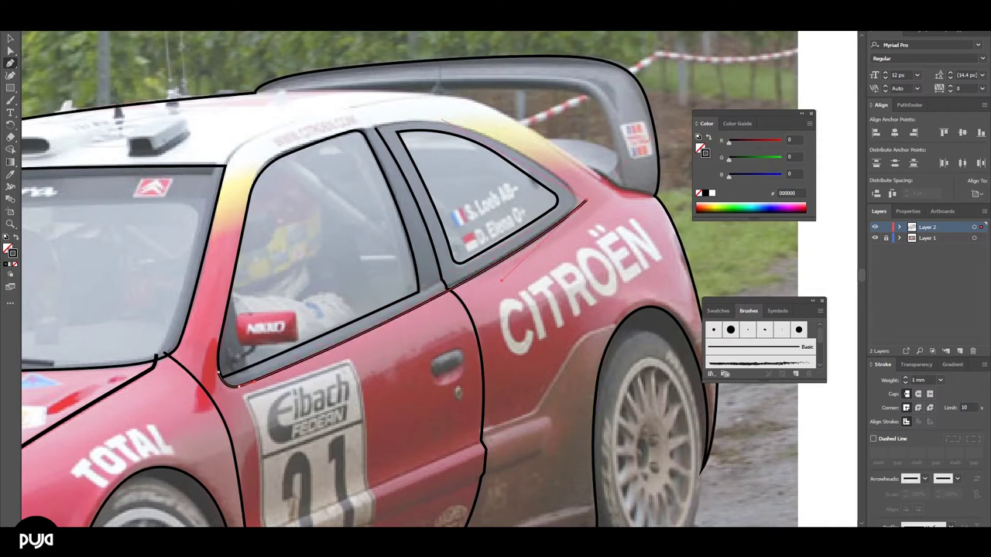
{"action": "left_click_drag", "start_coordinate": [436, 113], "coordinate": [379, 103]}
{"action": "left_click_drag", "start_coordinate": [272, 157], "coordinate": [255, 166]}
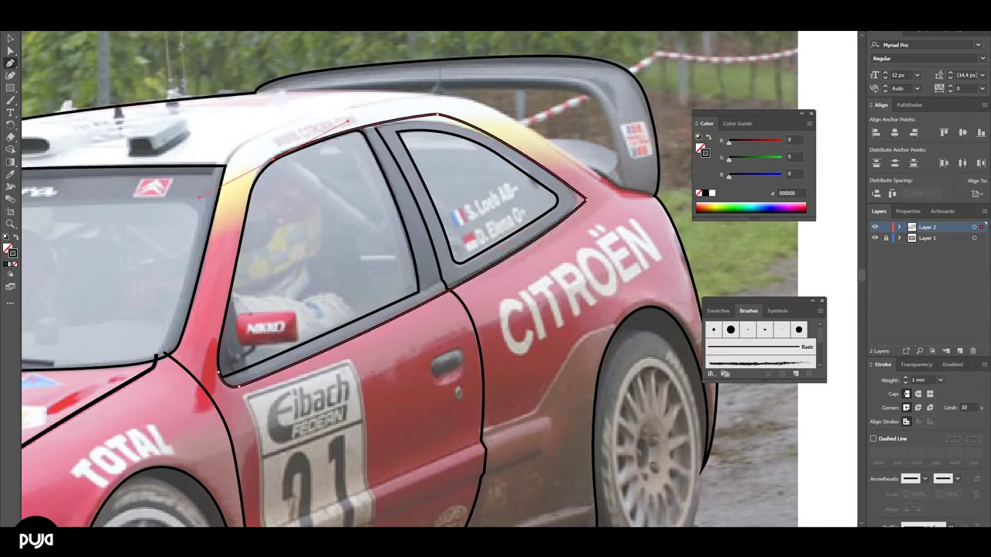
{"action": "key", "text": "a"}
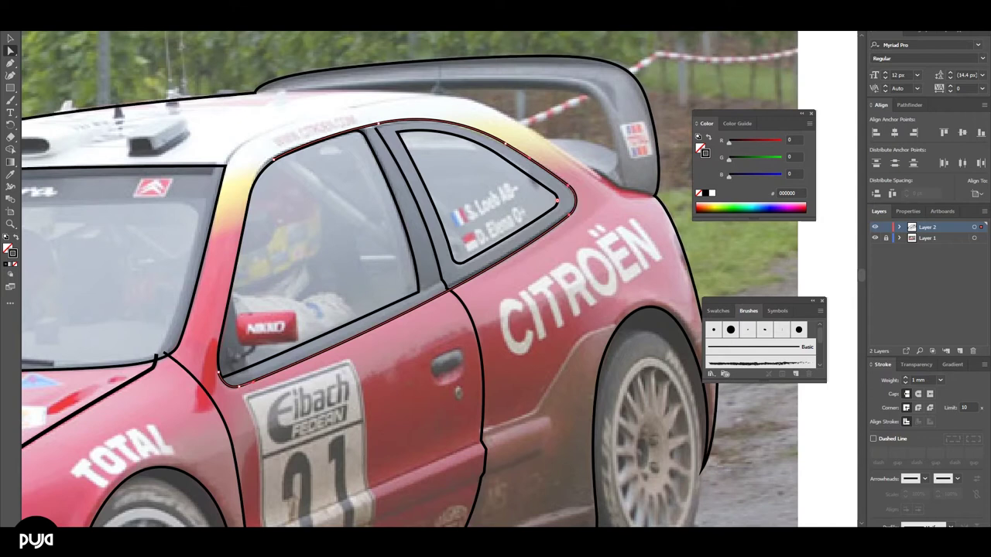
{"action": "left_click_drag", "start_coordinate": [464, 271], "coordinate": [420, 333]}
Draw the roof edge line to the rear and begin the curved spoiler base line
{"action": "left_click", "coordinate": [206, 153]}
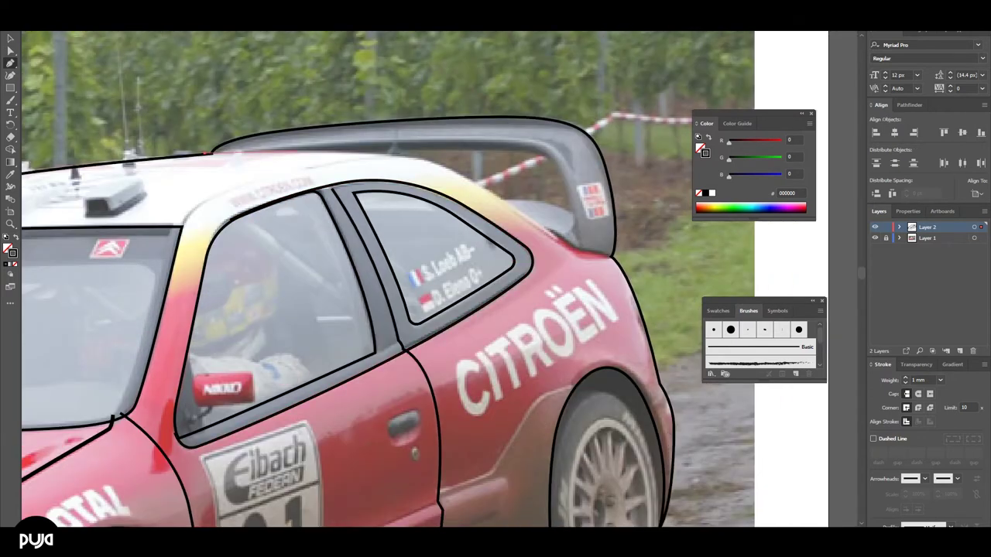
{"action": "left_click", "coordinate": [418, 158]}
{"action": "left_click", "coordinate": [576, 250]}
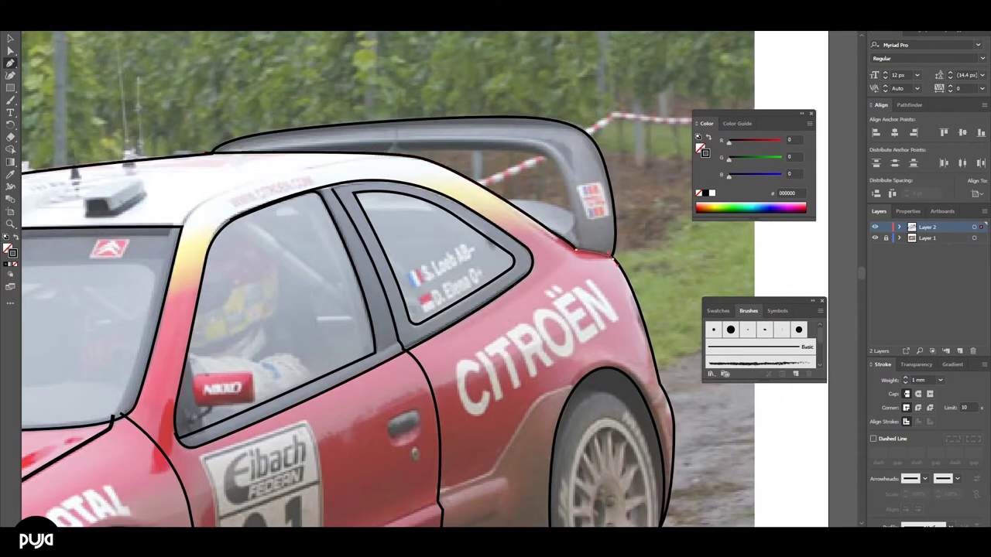
{"action": "key", "text": "a"}
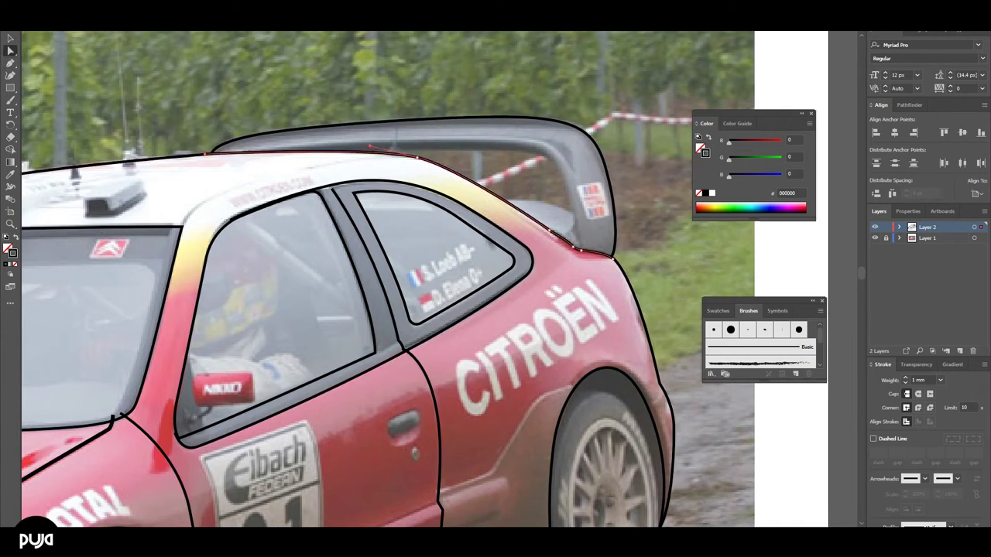
{"action": "scroll", "coordinate": [388, 280], "scroll_direction": "down", "scroll_amount": 2}
{"action": "scroll", "coordinate": [388, 280], "scroll_direction": "up", "scroll_amount": 3}
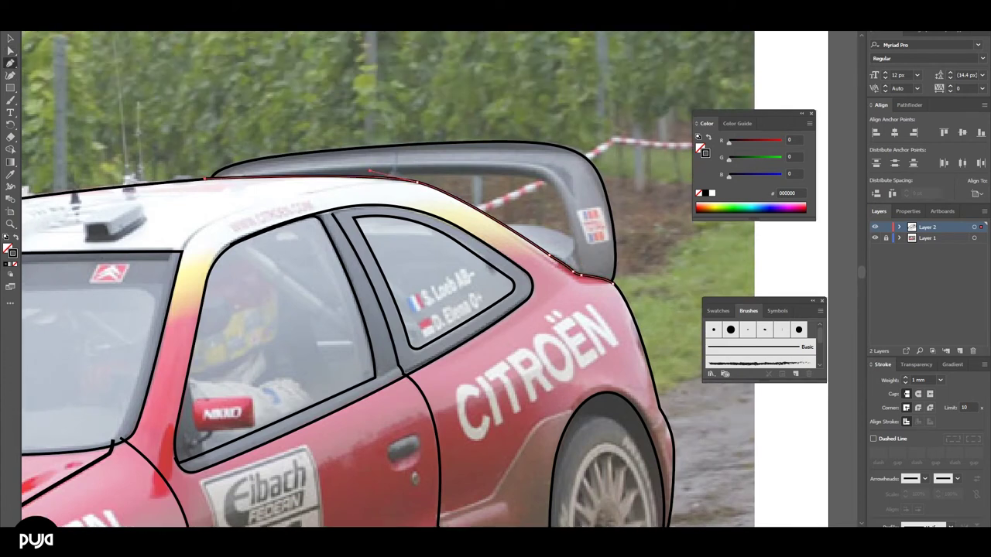
{"action": "left_click_drag", "start_coordinate": [519, 226], "coordinate": [545, 226]}
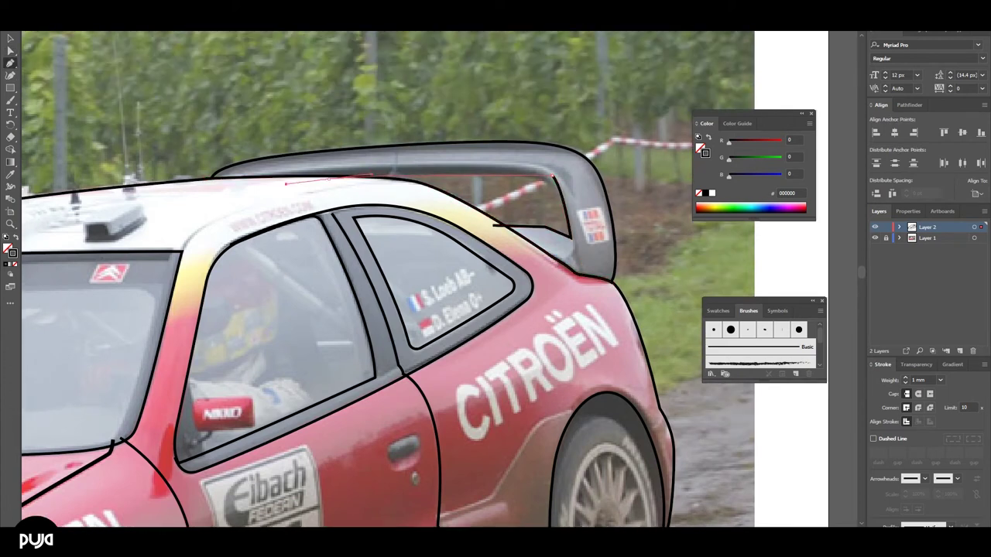
{"action": "key", "text": "z"}
{"action": "scroll", "coordinate": [387, 279], "scroll_direction": "down", "scroll_amount": 1}
Draw the curved bumper crease line across the front bumper
{"action": "key", "text": "ctrl+0"}
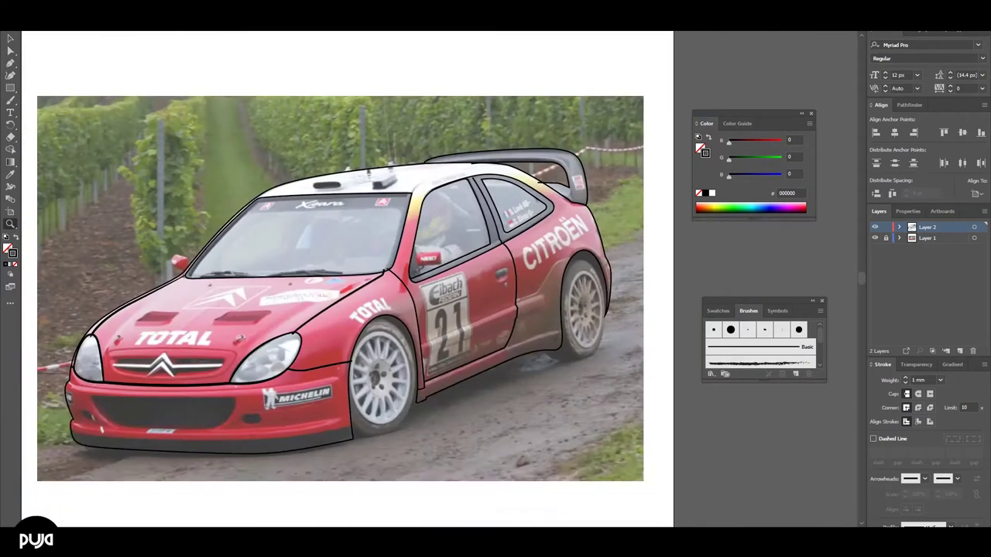
{"action": "left_click", "coordinate": [195, 327]}
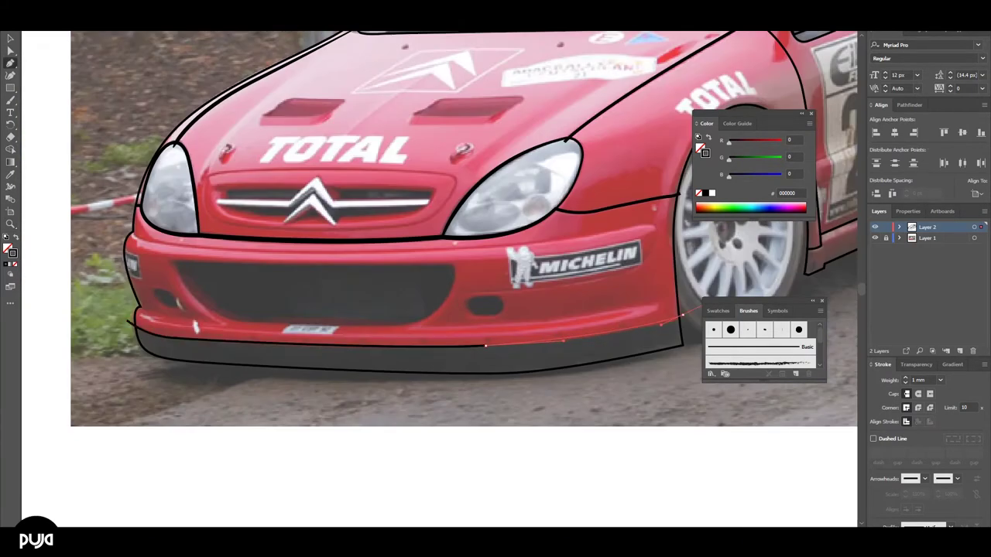
{"action": "left_click_drag", "start_coordinate": [195, 327], "coordinate": [238, 350]}
{"action": "left_click", "coordinate": [170, 249]}
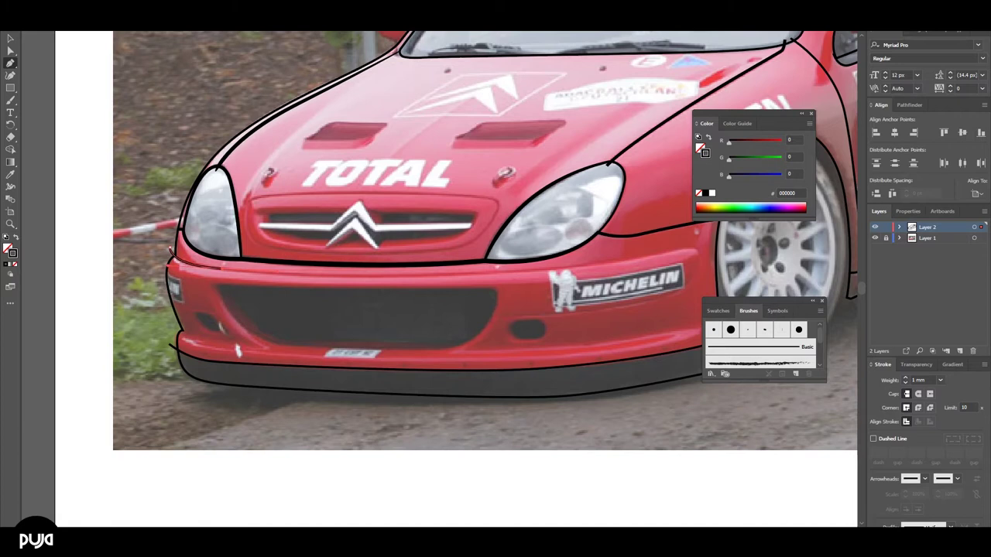
{"action": "left_click_drag", "start_coordinate": [697, 244], "coordinate": [654, 310]}
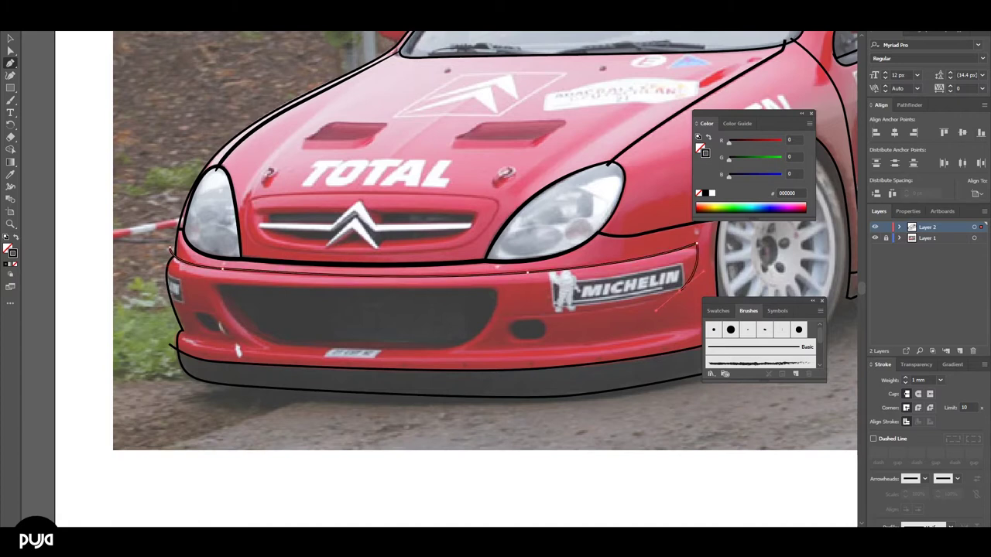
{"action": "key", "text": "a"}
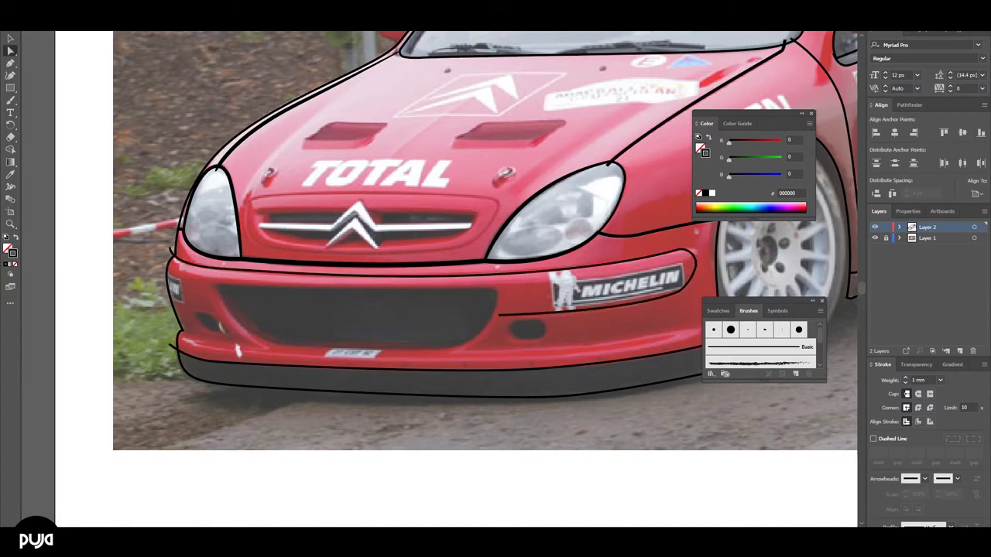
Outline the lower air intake with a smooth closing curve
{"action": "scroll", "coordinate": [485, 242], "scroll_direction": "down", "scroll_amount": 1}
{"action": "key", "text": "p"}
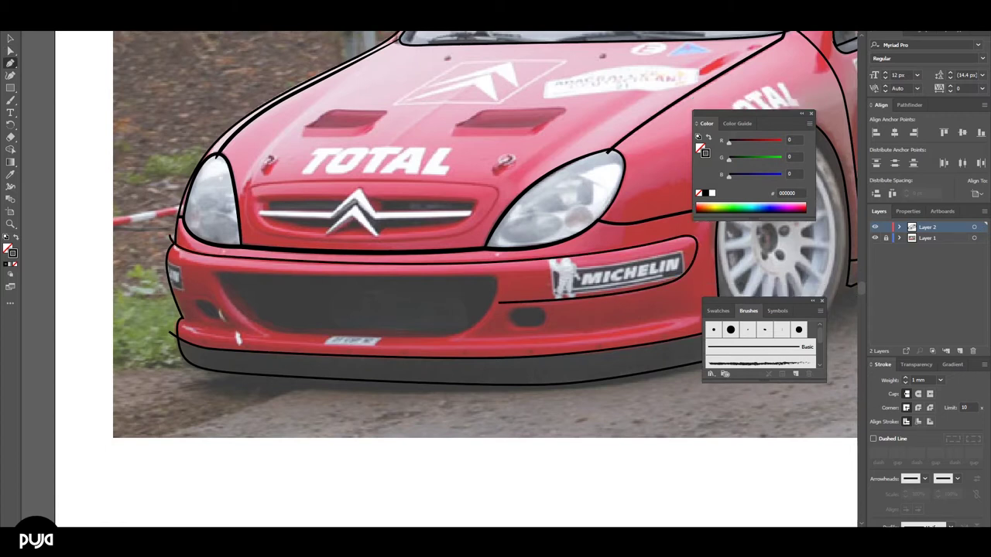
{"action": "scroll", "coordinate": [480, 279], "scroll_direction": "down", "scroll_amount": 2}
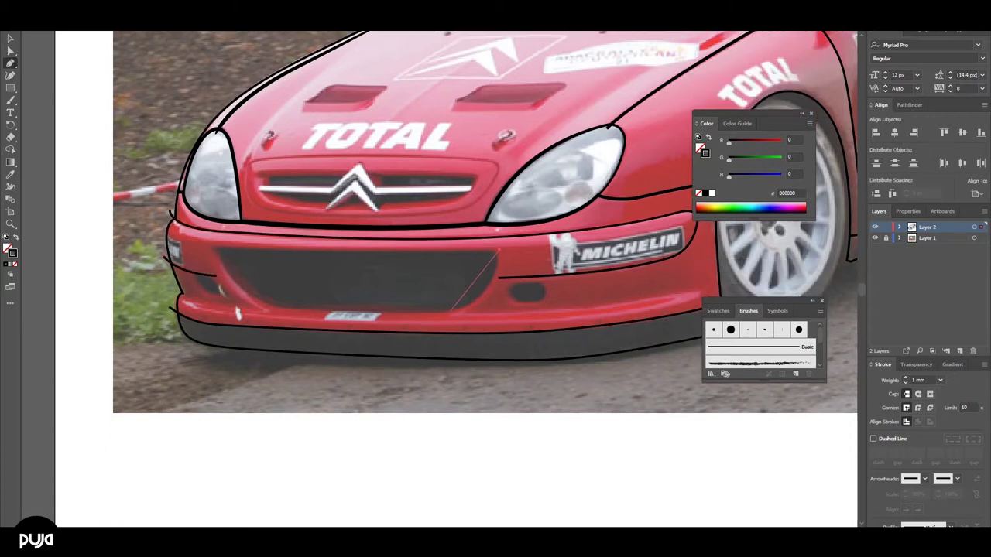
{"action": "left_click", "coordinate": [217, 250]}
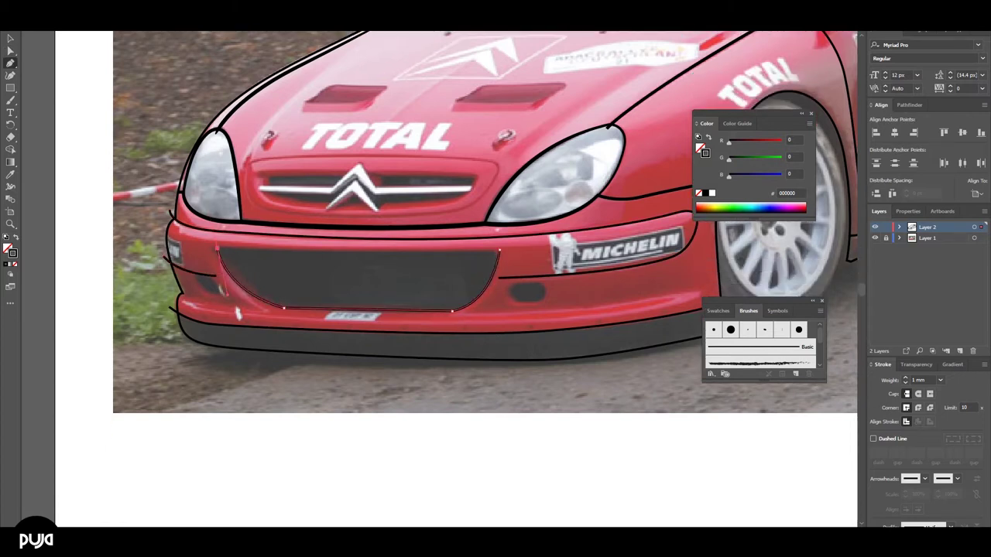
{"action": "left_click_drag", "start_coordinate": [500, 250], "coordinate": [561, 246]}
{"action": "key", "text": "a"}
{"action": "left_click", "coordinate": [451, 301]}
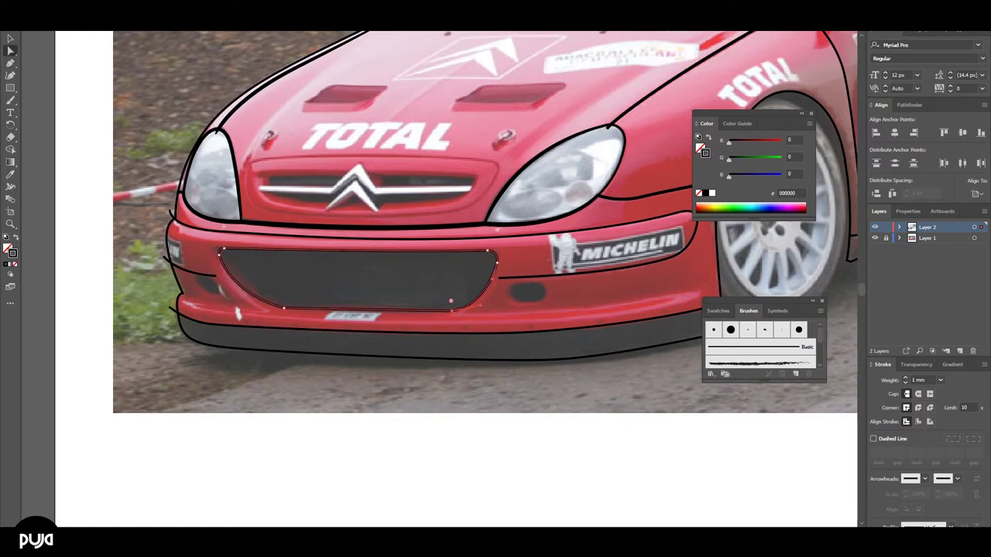
Trace the small vent under the Michelin sticker, zooming around the grille
{"action": "key", "text": "z"}
{"action": "left_click", "coordinate": [643, 387]}
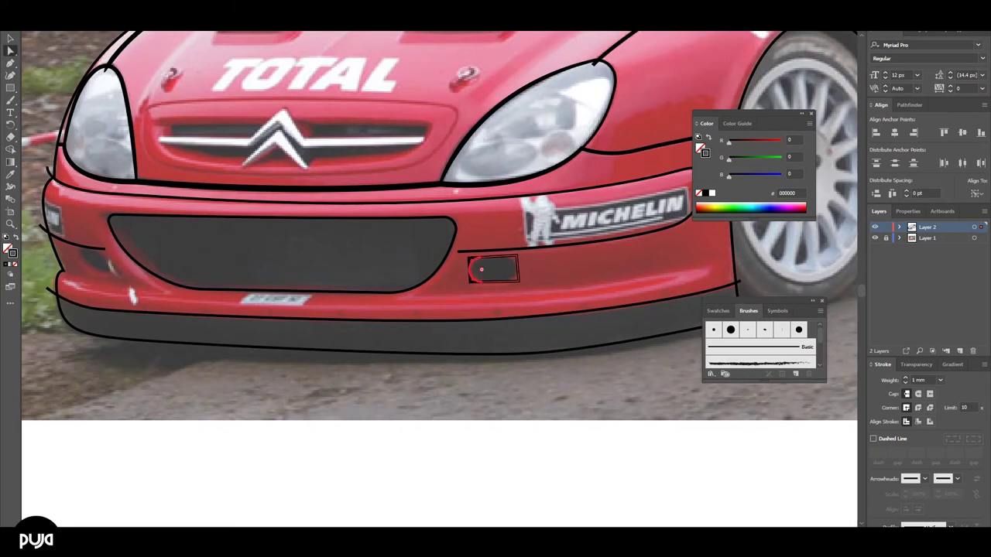
{"action": "key", "text": "ctrl+minus"}
{"action": "key", "text": "ctrl+plus"}
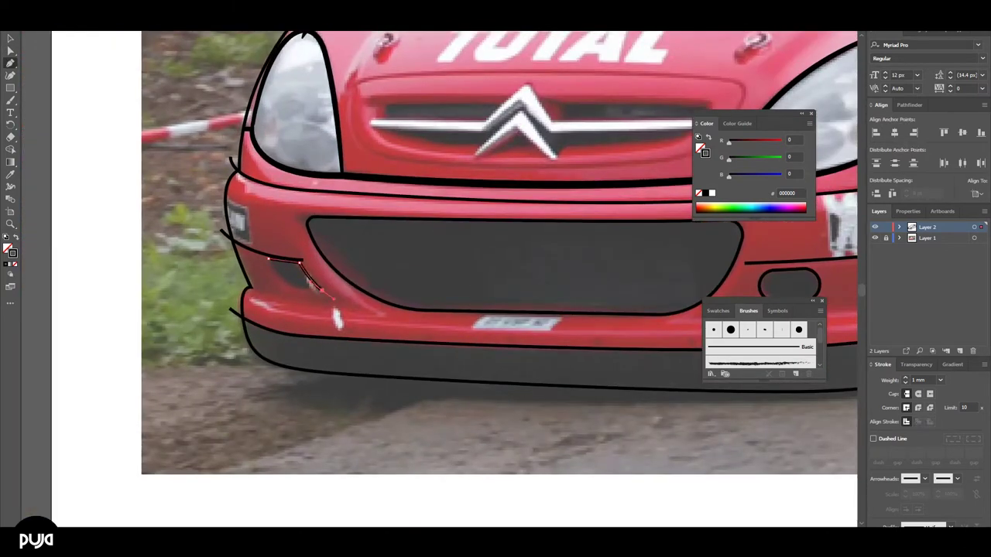
{"action": "key", "text": "ctrl+minus"}
{"action": "key", "text": "ctrl+plus"}
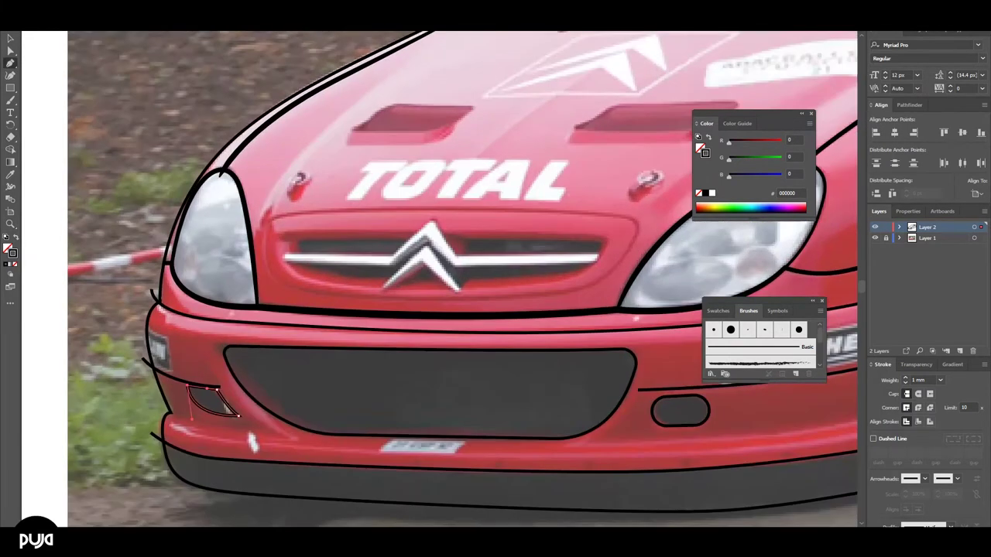
Outline the upper grille surround as a closed path
{"action": "left_click", "coordinate": [263, 218]}
{"action": "left_click", "coordinate": [267, 246]}
{"action": "left_click", "coordinate": [434, 209]}
{"action": "left_click", "coordinate": [643, 219]}
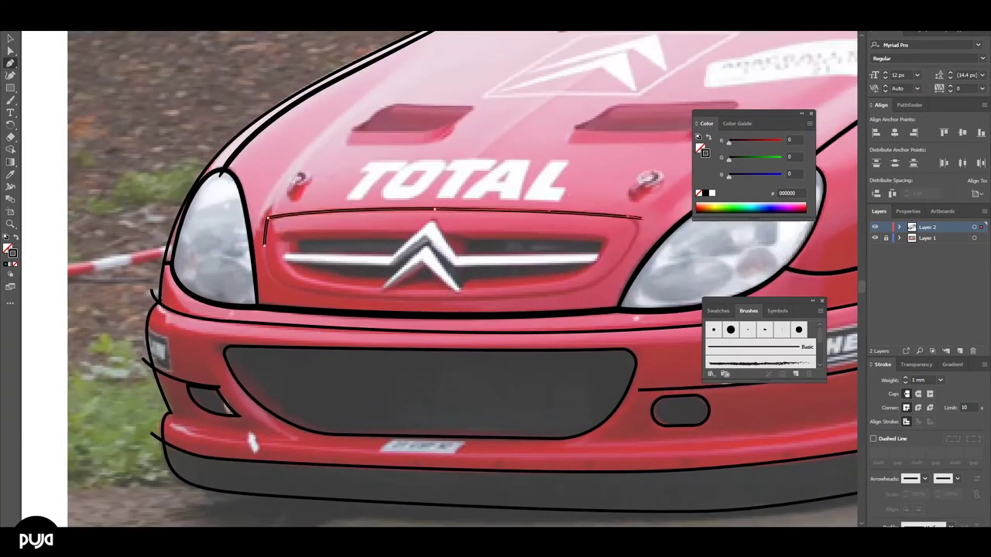
{"action": "left_click", "coordinate": [594, 287]}
{"action": "left_click", "coordinate": [408, 298]}
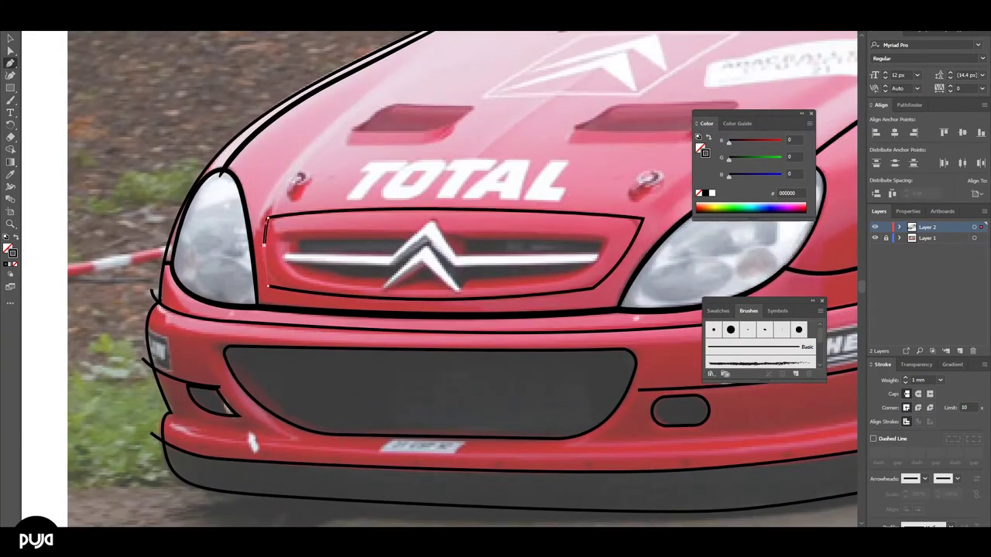
{"action": "left_click", "coordinate": [266, 246]}
{"action": "key", "text": "a"}
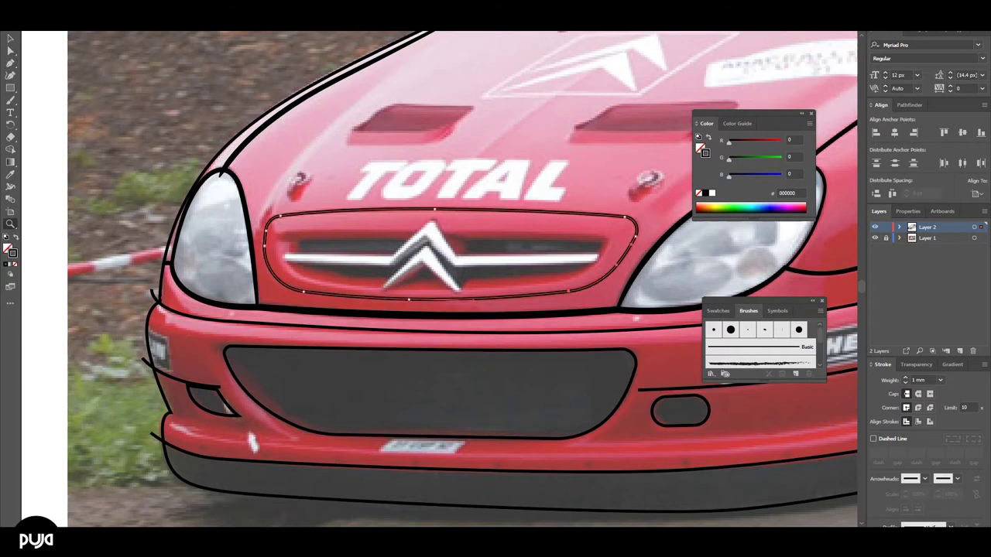
Trace the chrome grille bar and chevron badge as white shapes with black outlines
{"action": "left_click", "coordinate": [285, 253]}
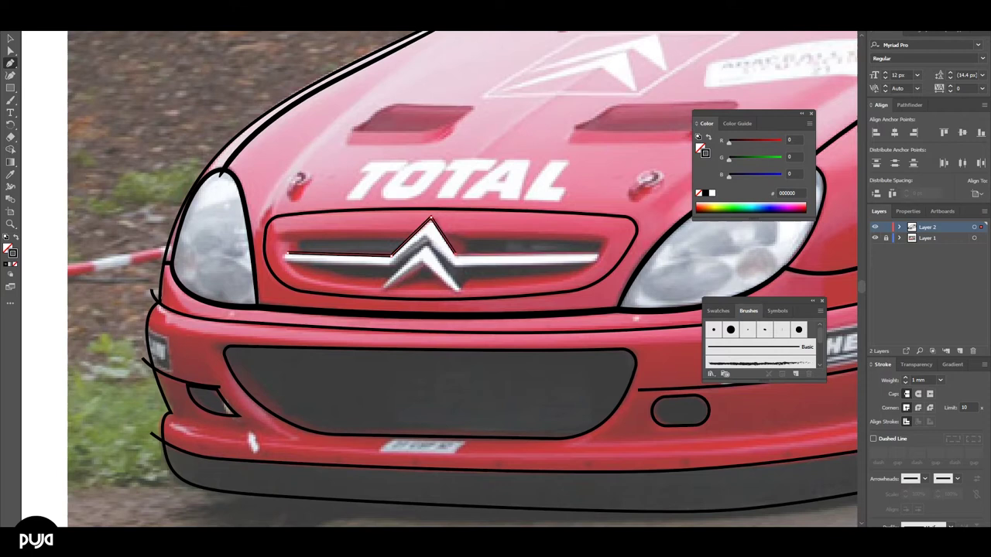
{"action": "left_click", "coordinate": [597, 257]}
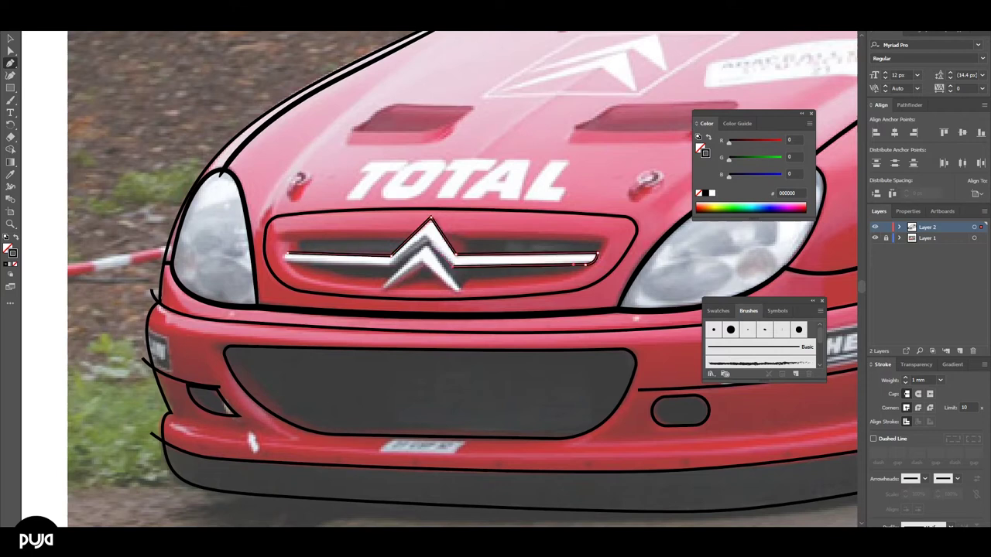
{"action": "left_click", "coordinate": [284, 255]}
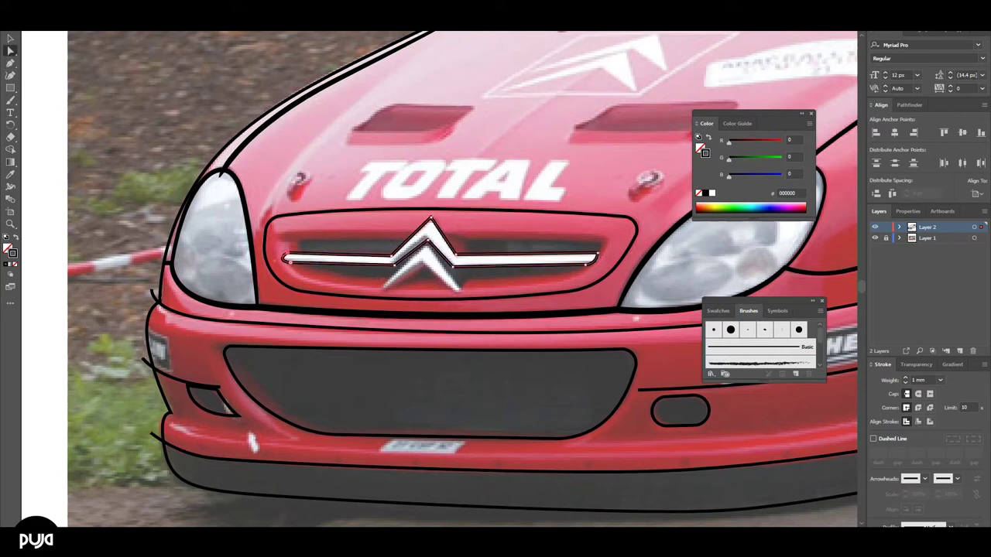
{"action": "left_click", "coordinate": [387, 245]}
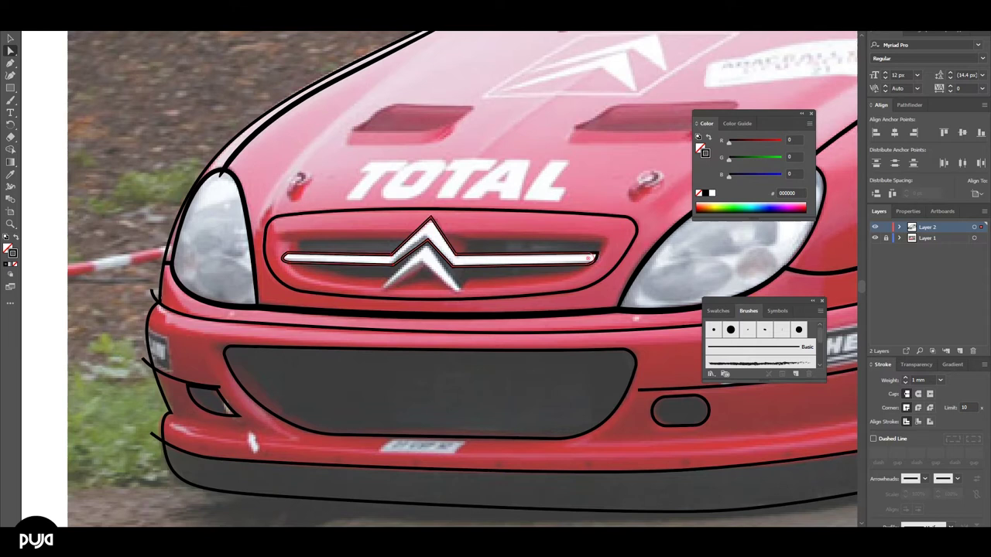
{"action": "key", "text": "ctrl+shift+a"}
{"action": "left_click", "coordinate": [380, 286]}
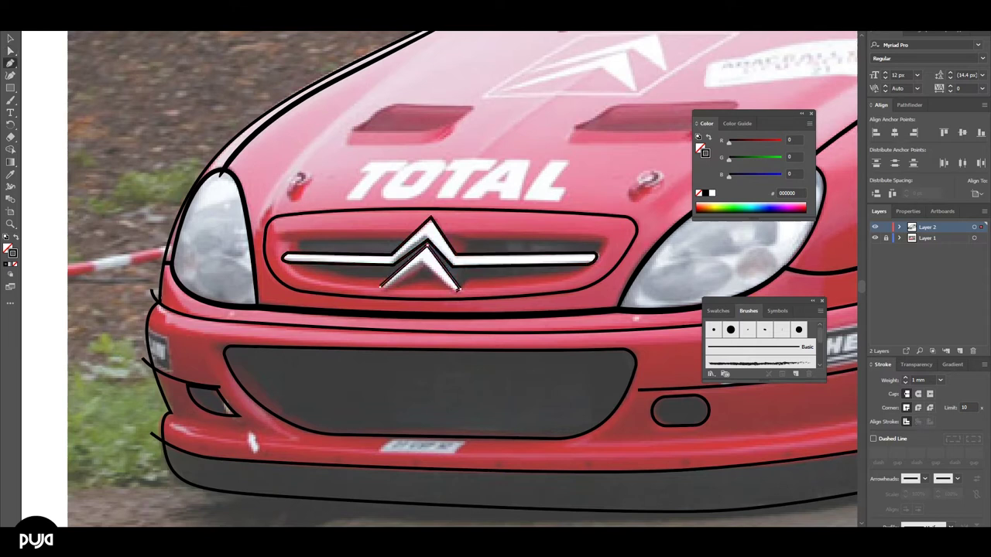
{"action": "key", "text": "a"}
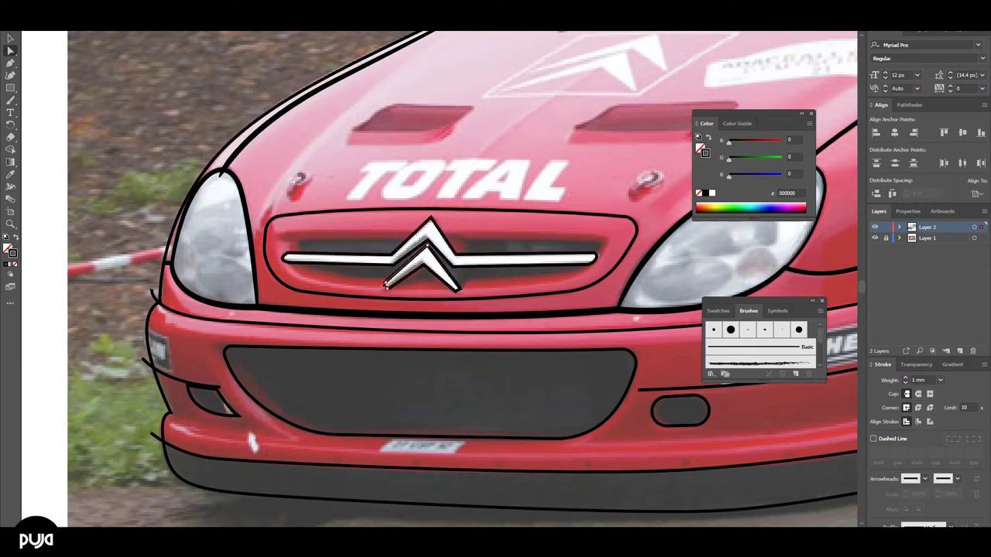
{"action": "left_click", "coordinate": [384, 286]}
{"action": "key", "text": "ctrl+shift+a"}
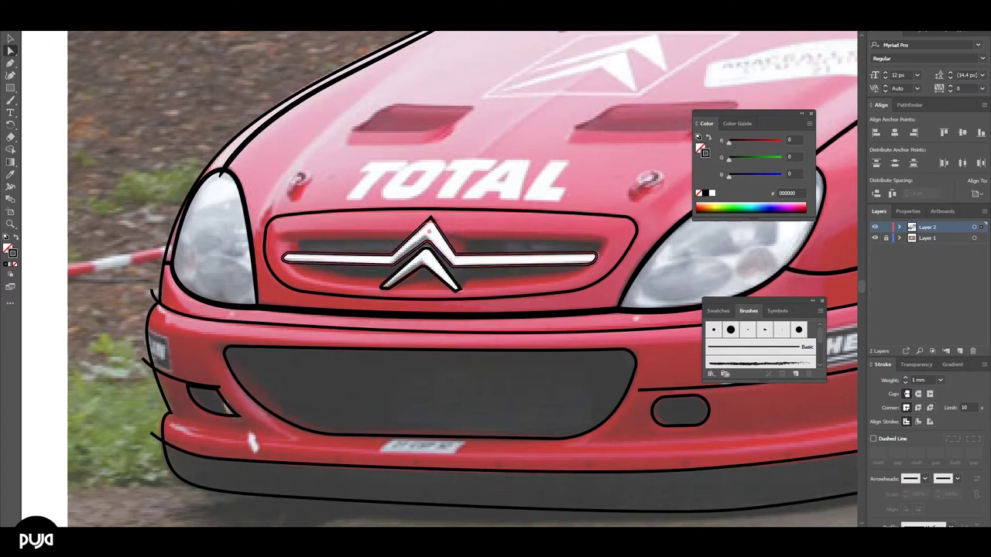
Outline the dark grille opening behind the chrome bar
{"action": "key", "text": "ctrl+minus"}
{"action": "scroll", "coordinate": [496, 279], "scroll_direction": "up", "scroll_amount": 2}
{"action": "key", "text": "p"}
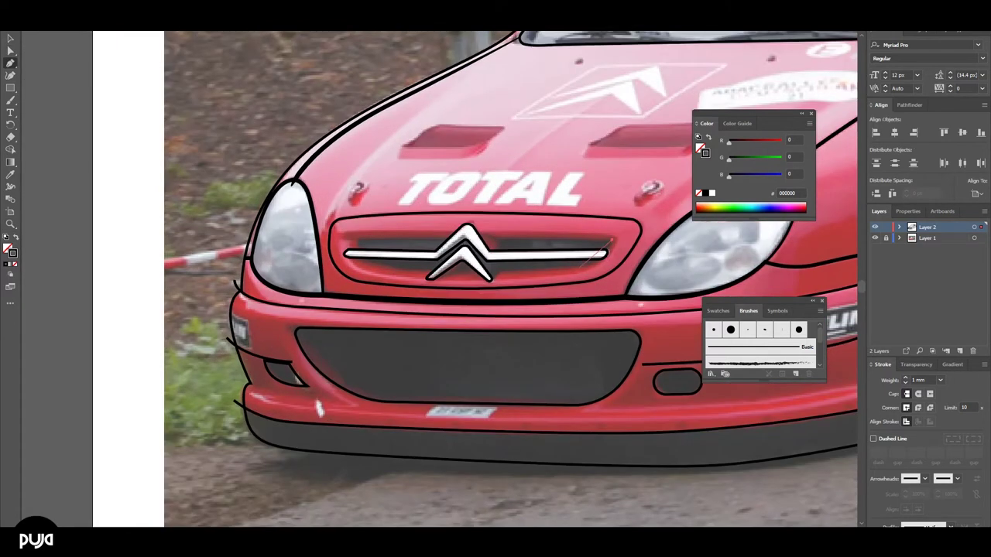
{"action": "left_click", "coordinate": [500, 271]}
{"action": "left_click", "coordinate": [611, 244]}
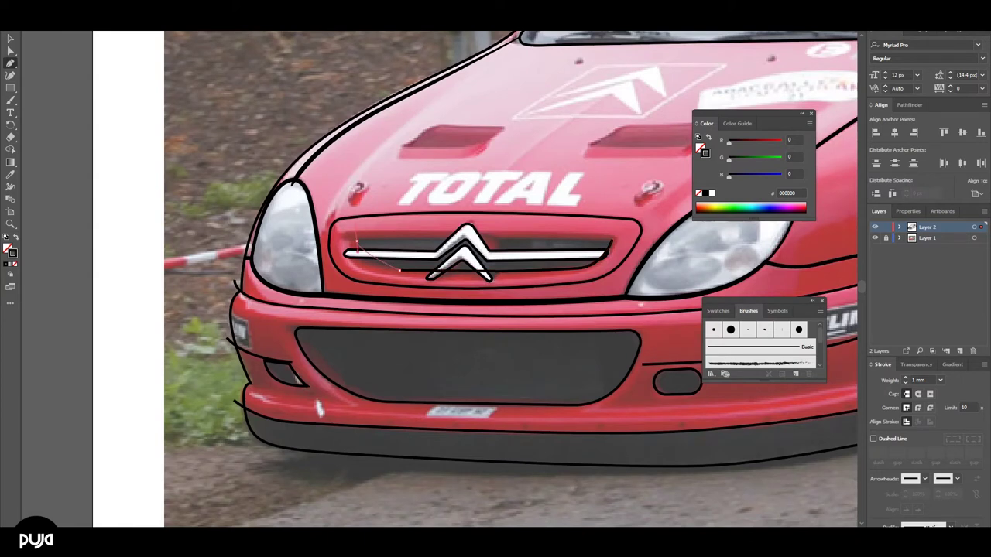
{"action": "left_click", "coordinate": [489, 238]}
{"action": "left_click", "coordinate": [356, 252]}
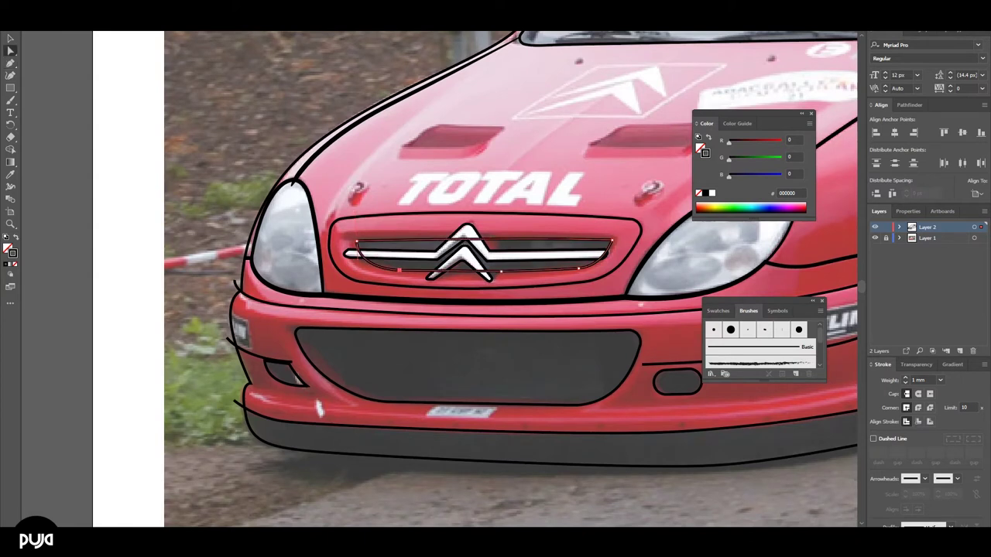
Draw the door sill lines curving up to the rear wheel arch
{"action": "scroll", "coordinate": [496, 279], "scroll_direction": "down", "scroll_amount": 3}
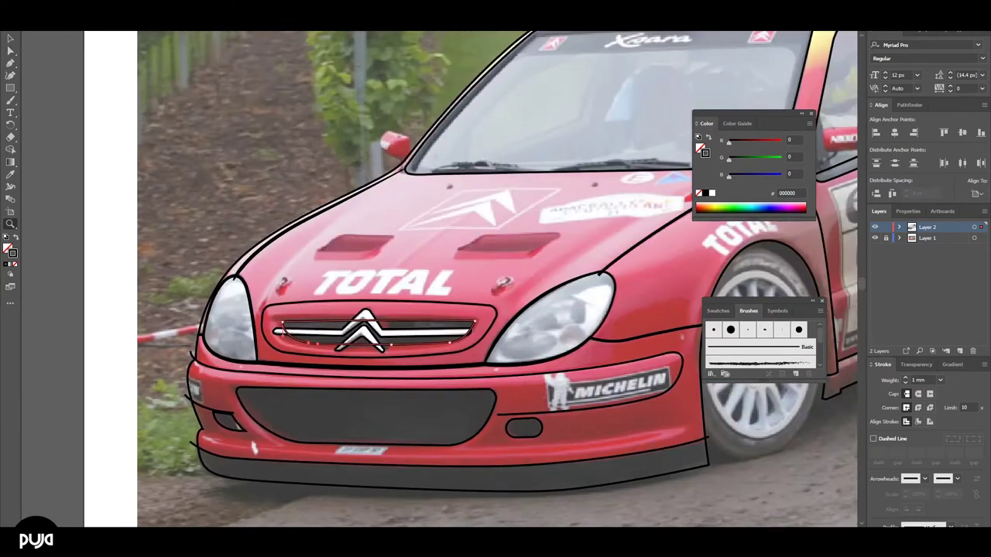
{"action": "scroll", "coordinate": [27, 468], "scroll_direction": "up", "scroll_amount": 3}
{"action": "scroll", "coordinate": [27, 468], "scroll_direction": "up", "scroll_amount": 2}
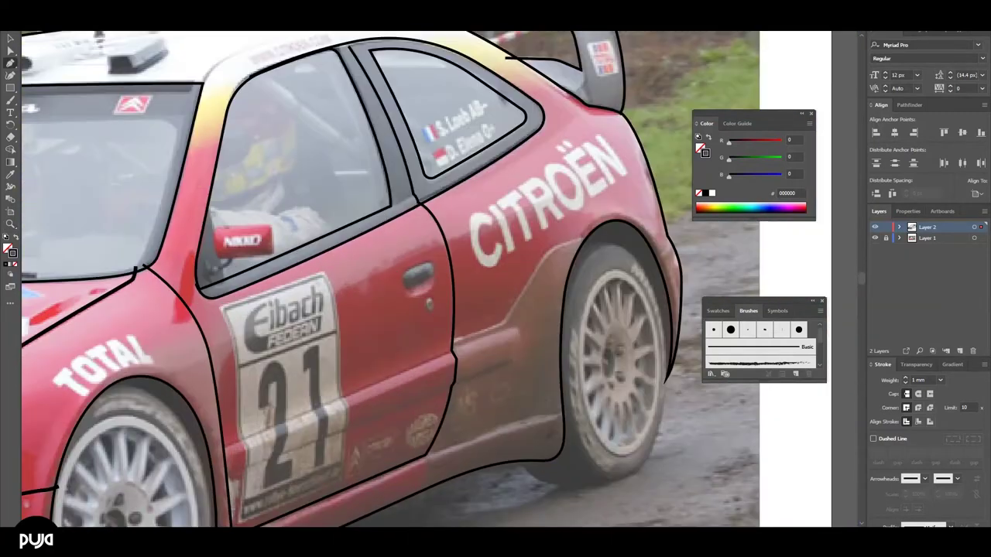
{"action": "left_click", "coordinate": [221, 447]}
{"action": "left_click", "coordinate": [490, 335]}
{"action": "left_click", "coordinate": [519, 331]}
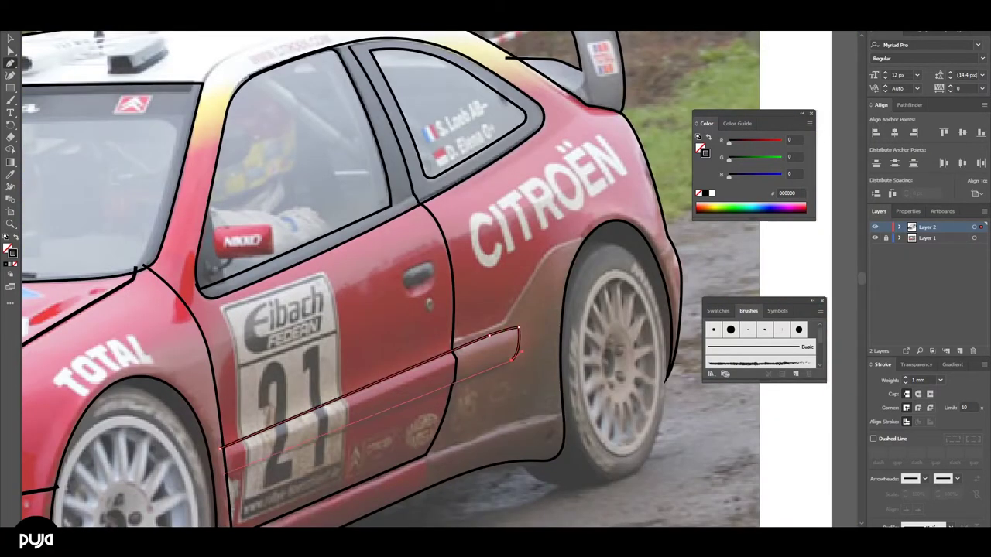
{"action": "left_click", "coordinate": [221, 475]}
{"action": "left_click_drag", "start_coordinate": [510, 338], "coordinate": [510, 229]}
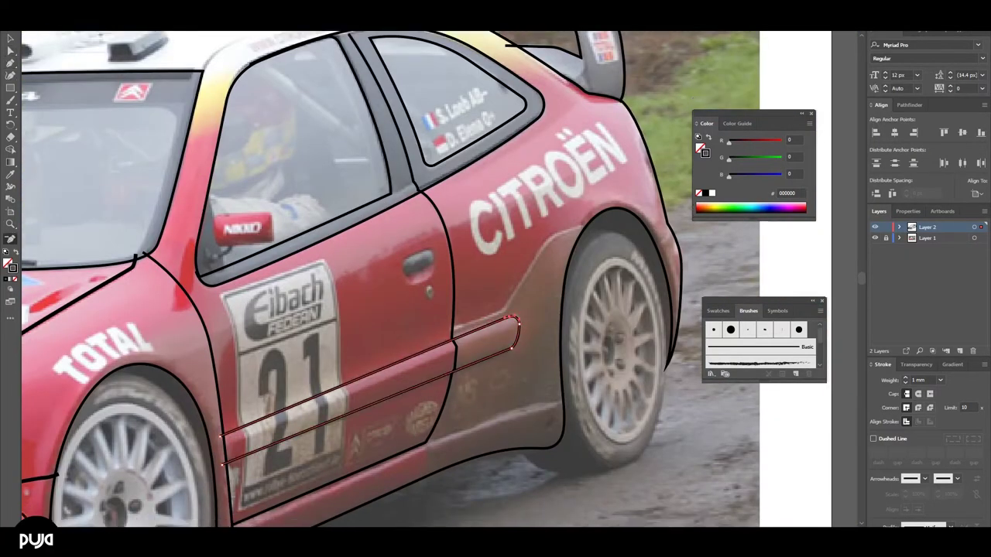
Add a short line near the rear arch and finish the rear wheel arch path
{"action": "left_click", "coordinate": [517, 309]}
{"action": "left_click", "coordinate": [567, 304]}
{"action": "scroll", "coordinate": [542, 233], "scroll_direction": "down", "scroll_amount": 2}
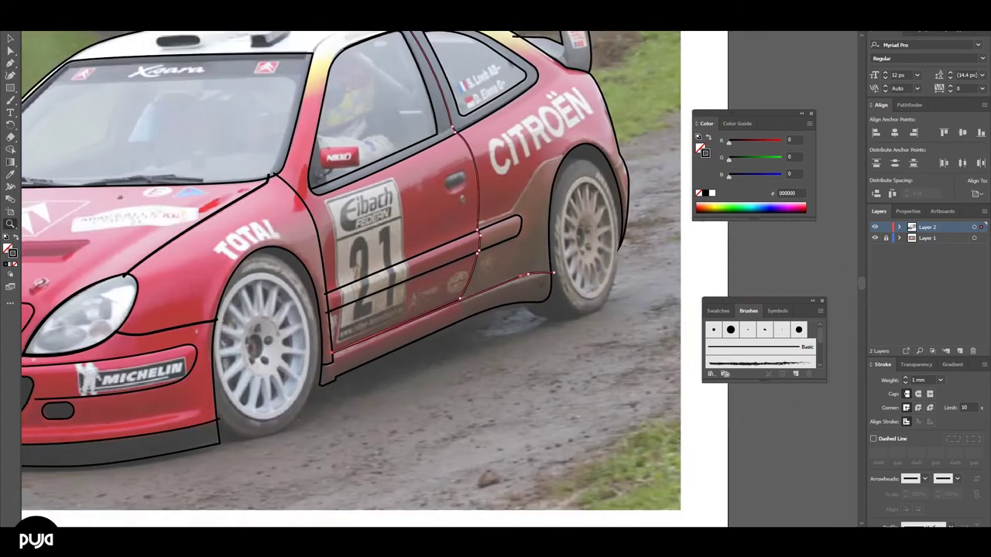
{"action": "scroll", "coordinate": [511, 232], "scroll_direction": "up", "scroll_amount": 4}
{"action": "left_click", "coordinate": [452, 245]}
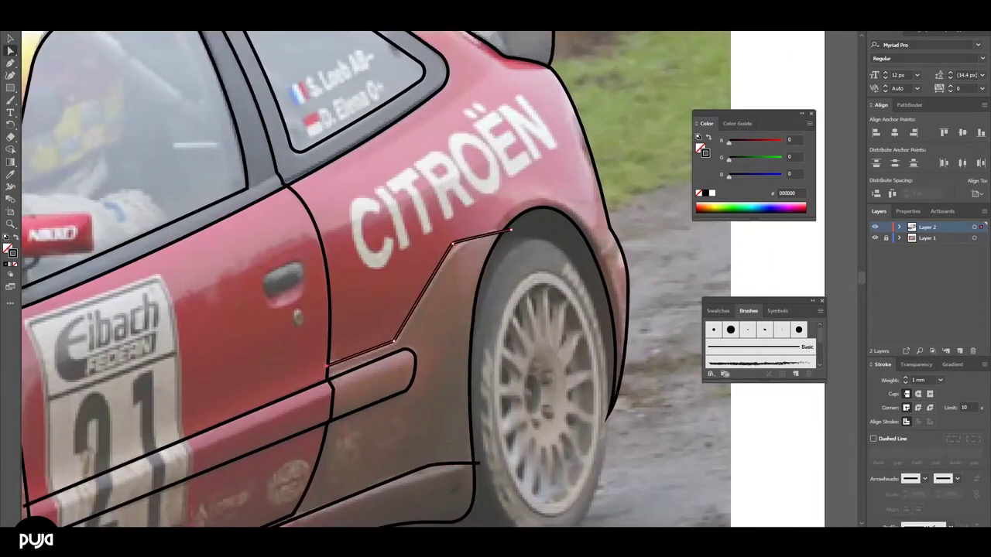
{"action": "key", "text": "p"}
Start a curved detail line along the roof edge above the door
{"action": "scroll", "coordinate": [498, 305], "scroll_direction": "down", "scroll_amount": 3}
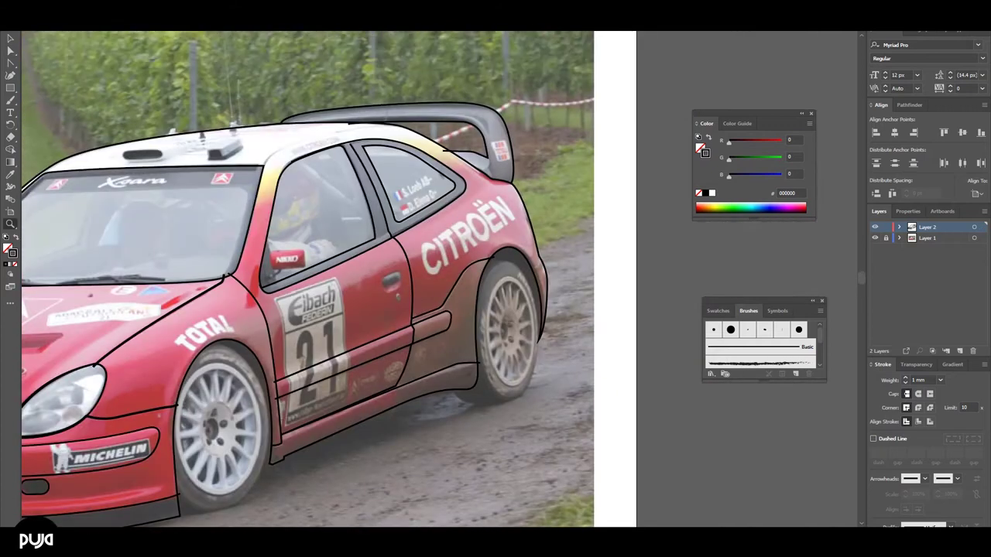
{"action": "left_click", "coordinate": [352, 134]}
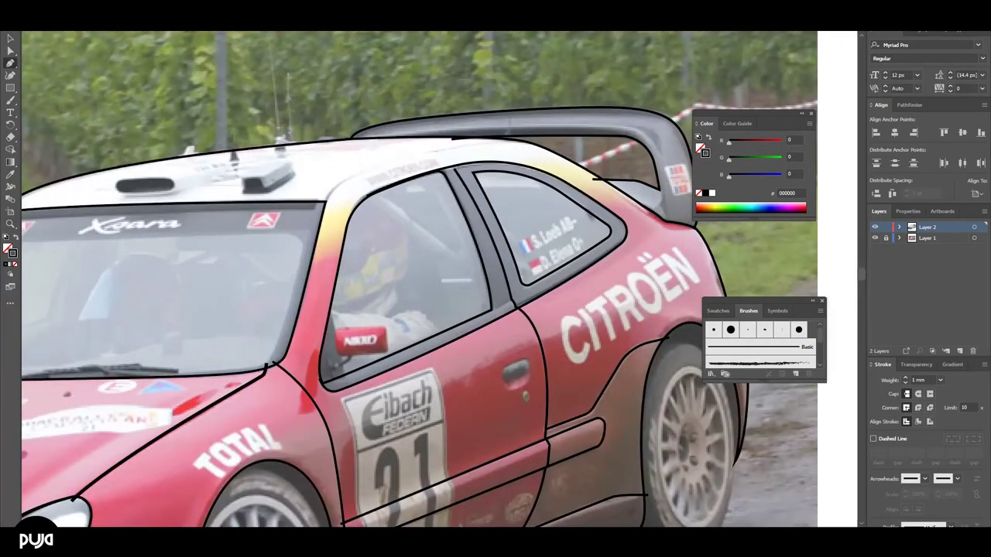
{"action": "left_click", "coordinate": [322, 186]}
{"action": "left_click_drag", "start_coordinate": [361, 172], "coordinate": [399, 159]}
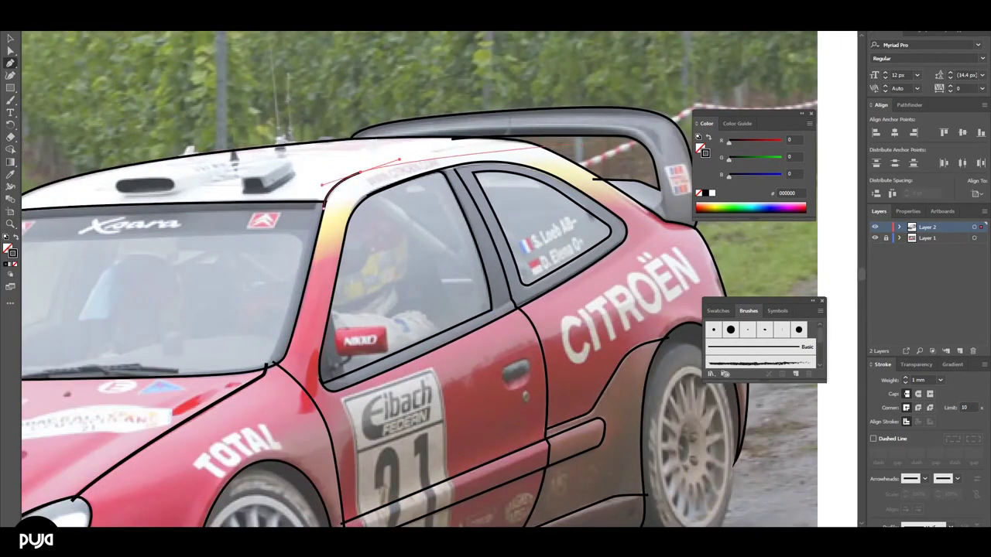
{"action": "key", "text": "ctrl+minus"}
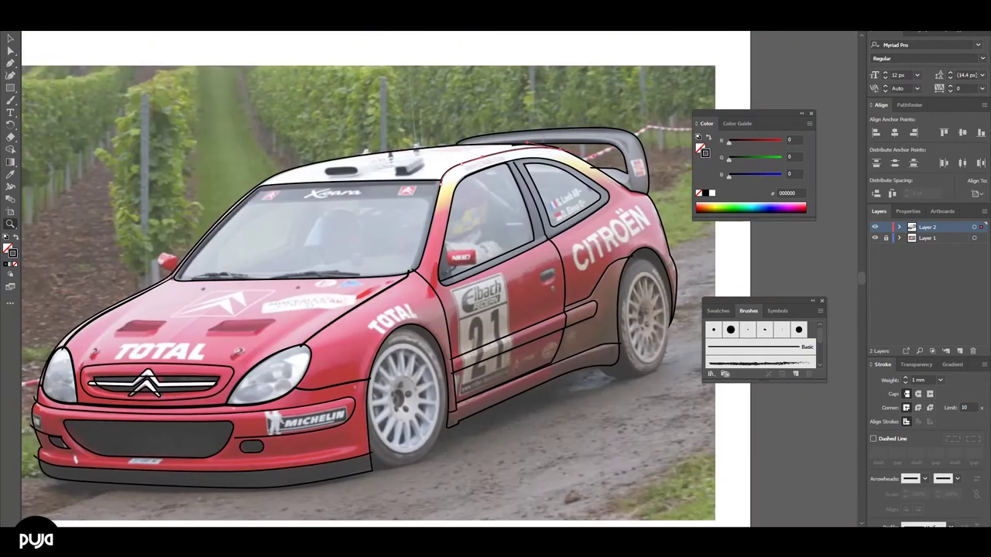
{"action": "key", "text": "ctrl+minus"}
Trace a closed, curved glare shape on the windshield
{"action": "left_click", "coordinate": [336, 190]}
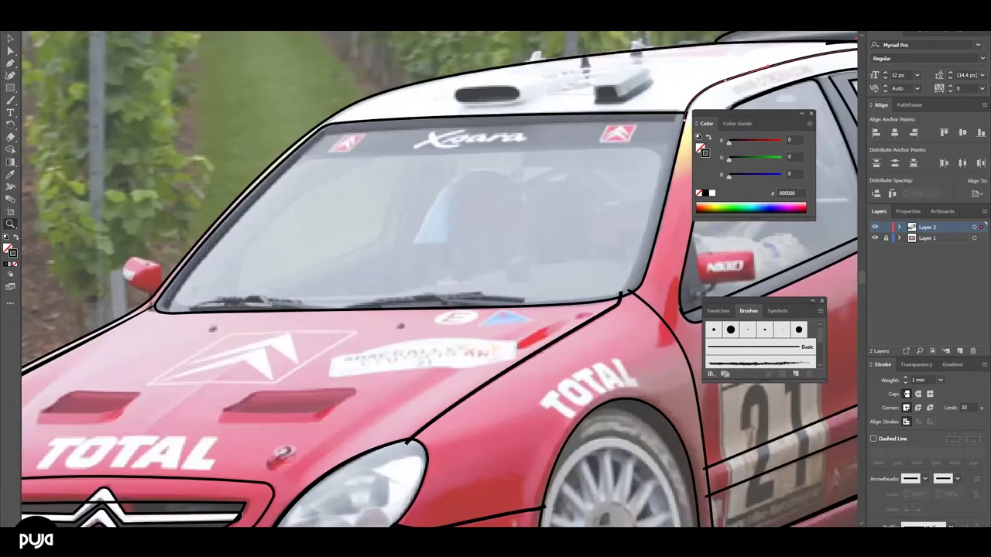
{"action": "left_click", "coordinate": [242, 250]}
{"action": "left_click_drag", "start_coordinate": [353, 166], "coordinate": [407, 153]}
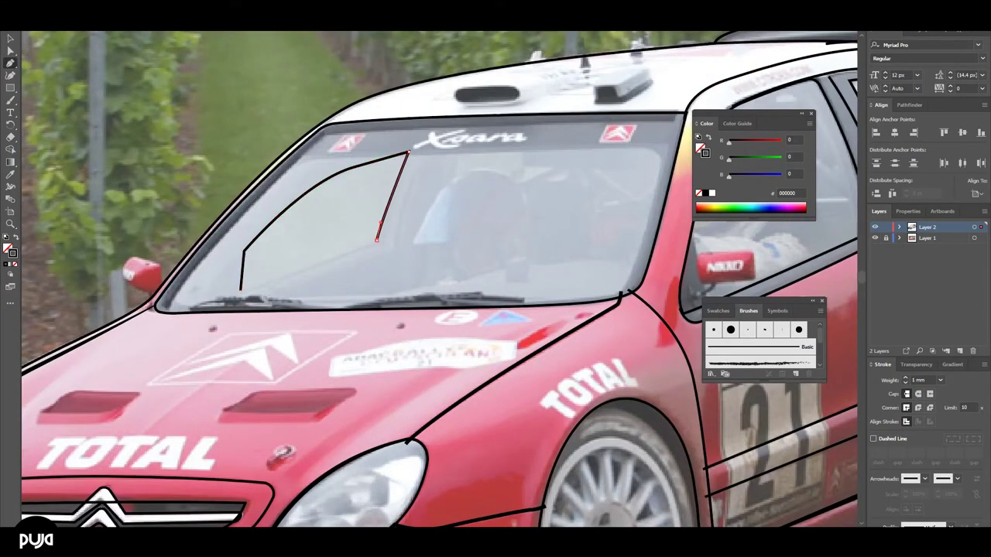
{"action": "left_click", "coordinate": [240, 291]}
Outline the right hood vent as a closed shape and deselect it
{"action": "key", "text": "z"}
{"action": "key", "text": "ctrl+0"}
{"action": "key", "text": "ctrl+plus"}
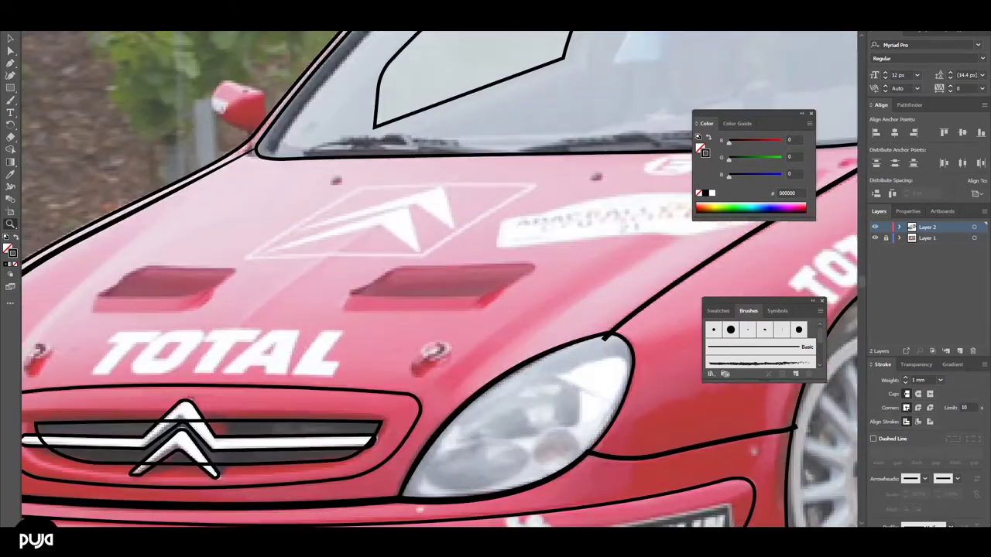
{"action": "left_click", "coordinate": [541, 264]}
{"action": "left_click", "coordinate": [481, 294]}
{"action": "left_click", "coordinate": [346, 295]}
{"action": "key", "text": "v"}
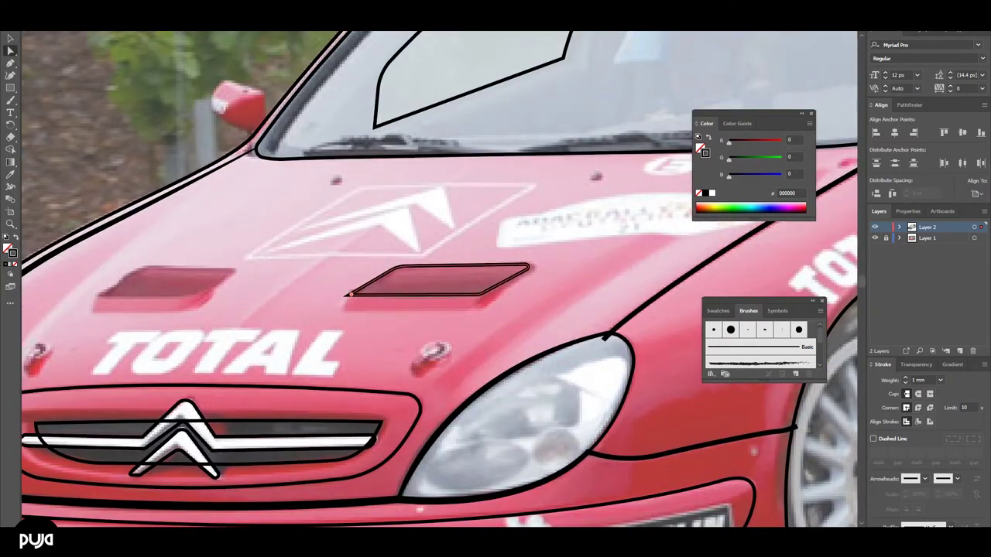
{"action": "key", "text": "ctrl+shift+a"}
Outline the left hood vent as a closed four-corner shape
{"action": "key", "text": "p"}
{"action": "left_click", "coordinate": [94, 295]}
{"action": "left_click", "coordinate": [145, 267]}
{"action": "left_click", "coordinate": [237, 269]}
{"action": "left_click", "coordinate": [192, 297]}
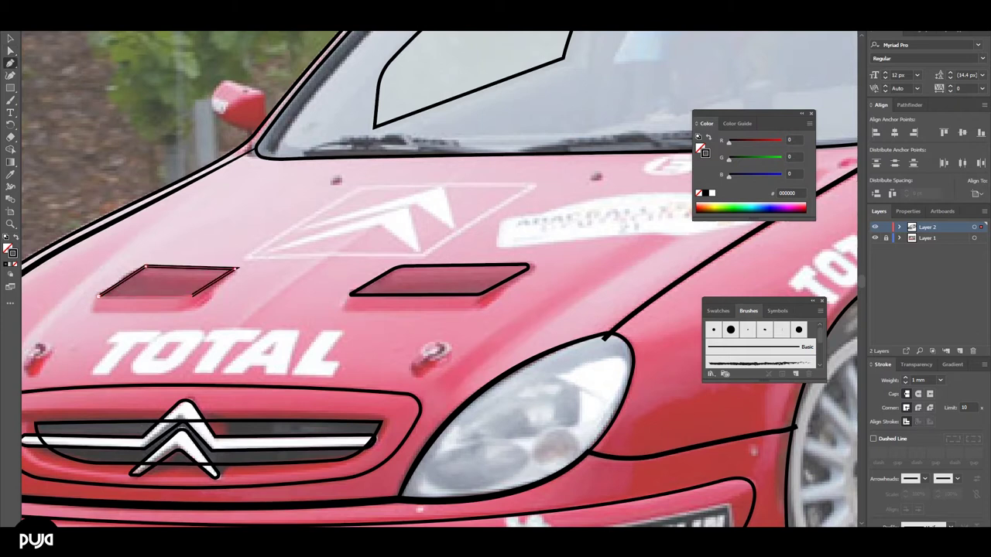
{"action": "left_click", "coordinate": [93, 294]}
{"action": "key", "text": "v"}
Adjust the lower edge of the front bumper intake and check it in Outline view
{"action": "key", "text": "z"}
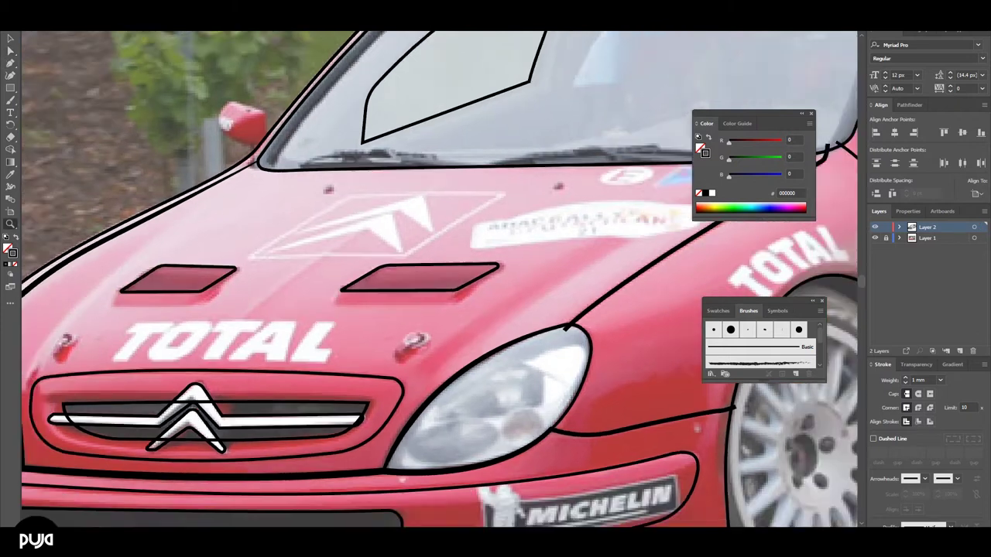
{"action": "left_click_drag", "start_coordinate": [229, 270], "coordinate": [144, 431]}
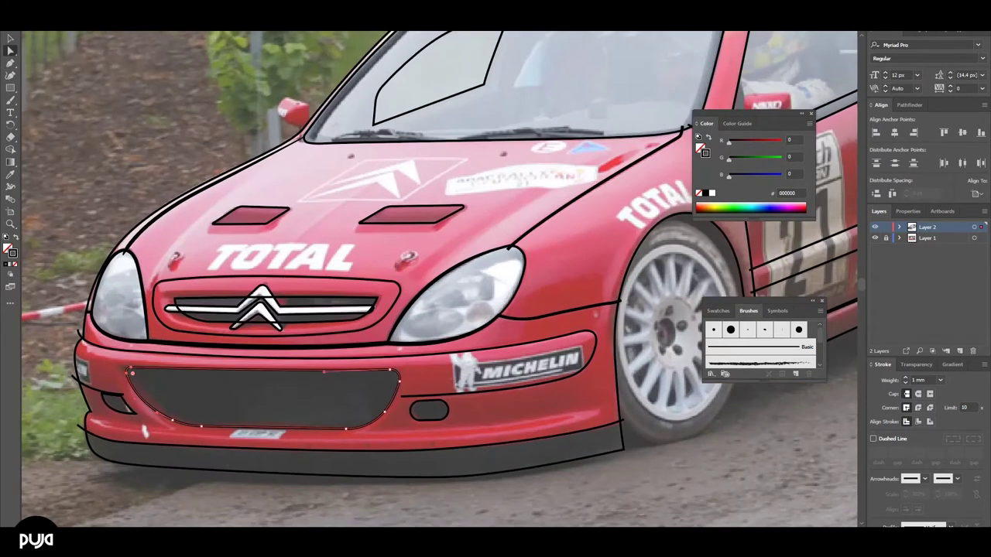
{"action": "key", "text": "p"}
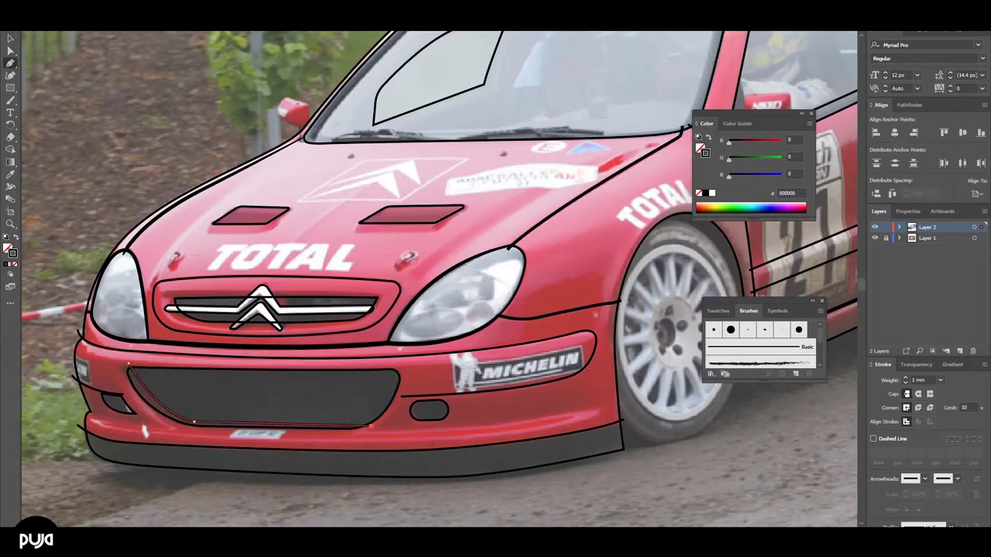
{"action": "key", "text": "ctrl+plus"}
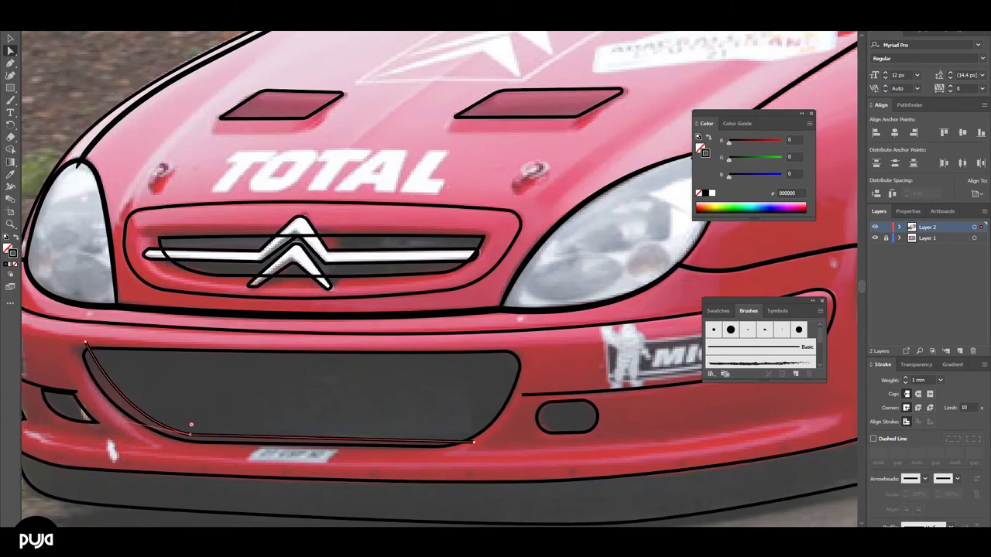
{"action": "key", "text": "ctrl+minus"}
{"action": "key", "text": "ctrl+minus"}
{"action": "key", "text": "ctrl+plus"}
{"action": "key", "text": "ctrl+y"}
{"action": "key", "text": "ctrl+y"}
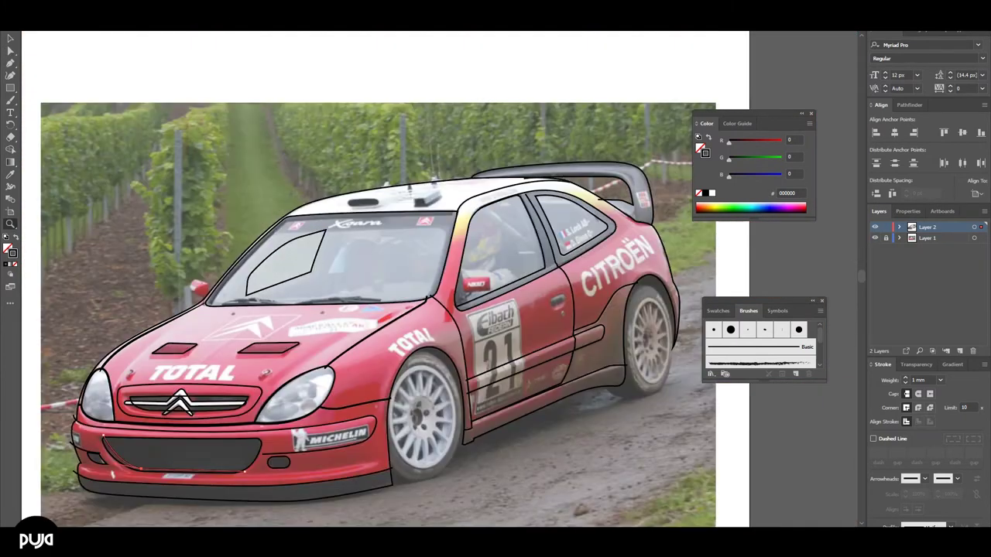
{"action": "key", "text": "ctrl+minus"}
Deselect all drawn paths and pan around the zoomed-in front of the car
{"action": "key", "text": "p"}
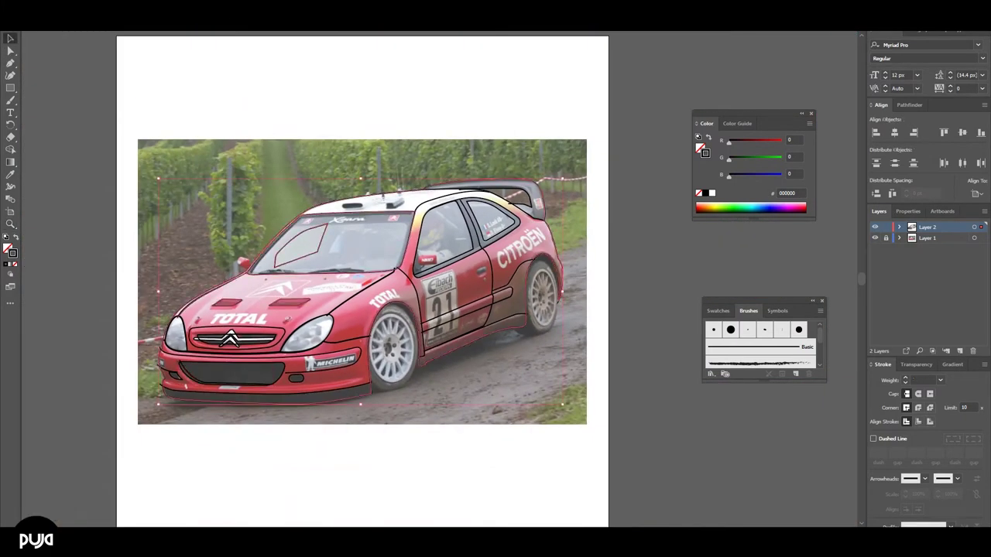
{"action": "key", "text": "ctrl+plus"}
{"action": "key", "text": "ctrl+plus"}
{"action": "key", "text": "ctrl+plus"}
{"action": "key", "text": "ctrl+shift+a"}
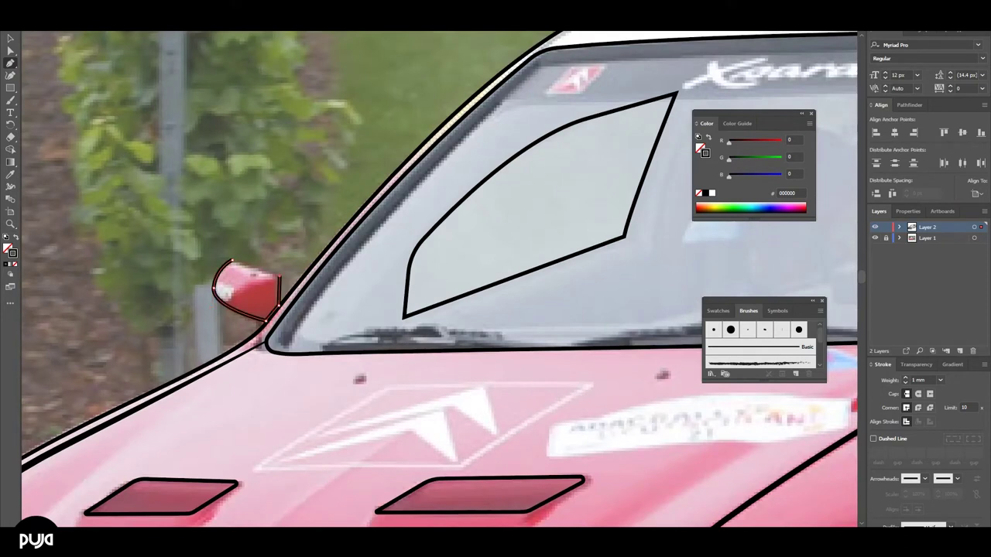
{"action": "scroll", "coordinate": [440, 278], "scroll_direction": "right", "scroll_amount": 10}
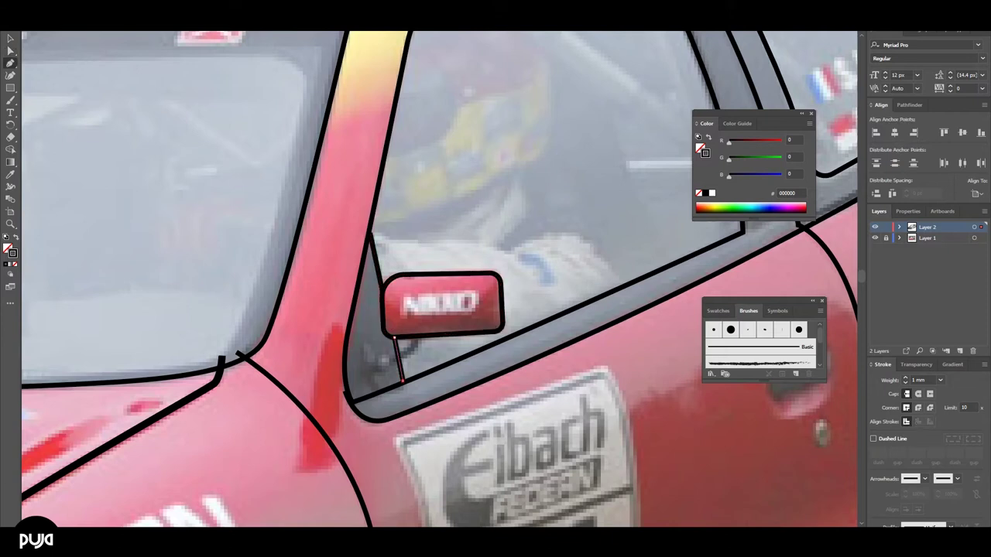
{"action": "scroll", "coordinate": [440, 278], "scroll_direction": "down", "scroll_amount": 3}
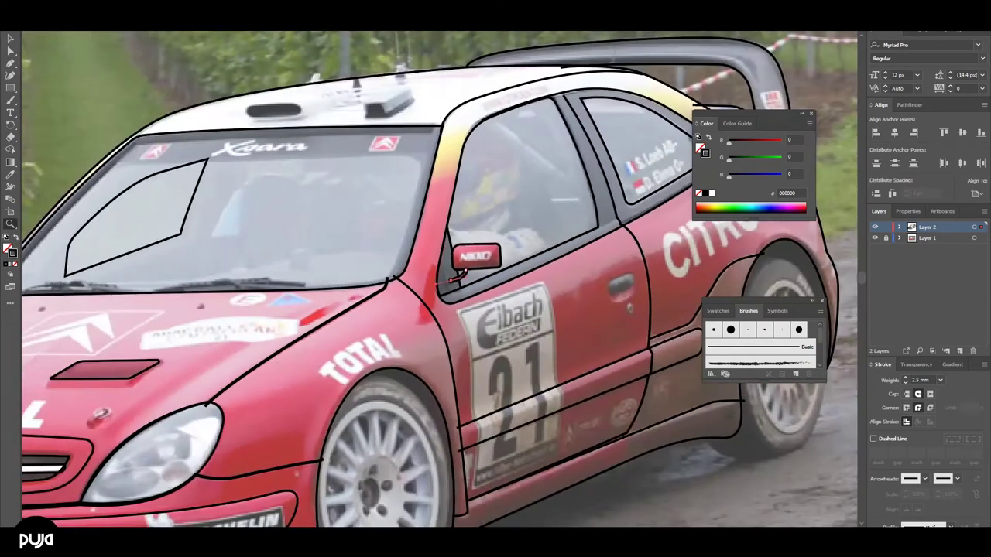
{"action": "scroll", "coordinate": [439, 279], "scroll_direction": "down", "scroll_amount": 2}
{"action": "scroll", "coordinate": [296, 253], "scroll_direction": "up", "scroll_amount": 3}
{"action": "scroll", "coordinate": [296, 252], "scroll_direction": "up", "scroll_amount": 3}
Close the rounded roof air scoop outline and select it
{"action": "key", "text": "p"}
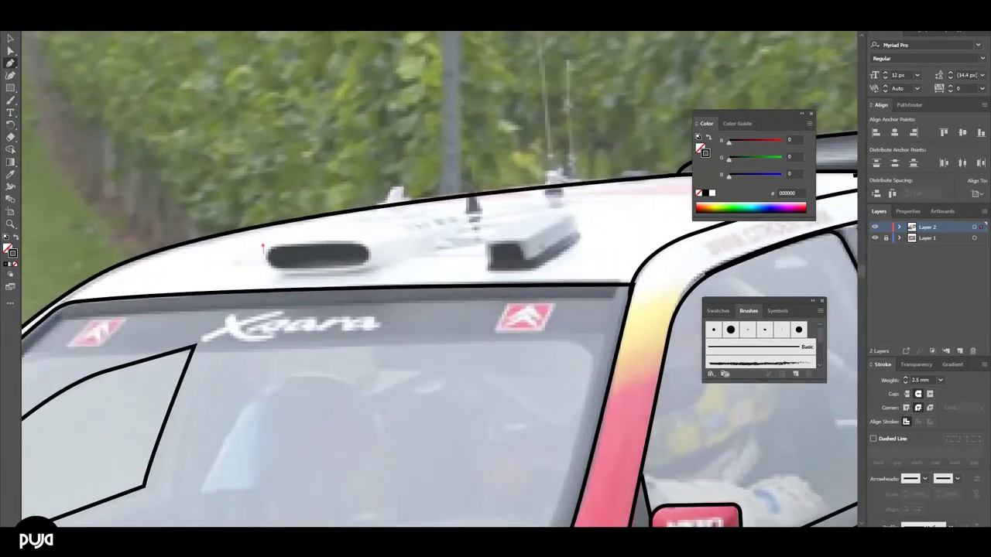
{"action": "left_click", "coordinate": [263, 245]}
{"action": "key", "text": "a"}
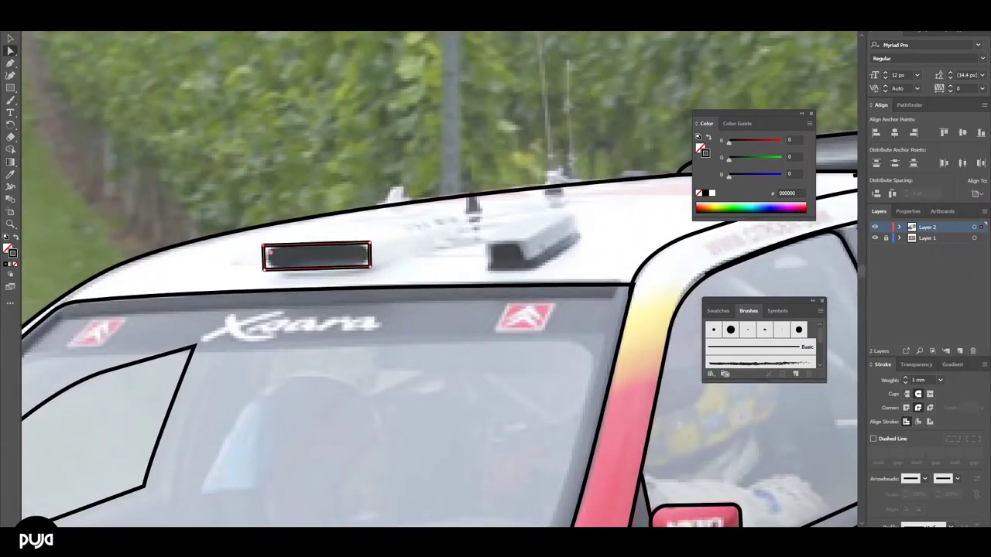
{"action": "scroll", "coordinate": [482, 226], "scroll_direction": "down", "scroll_amount": 1}
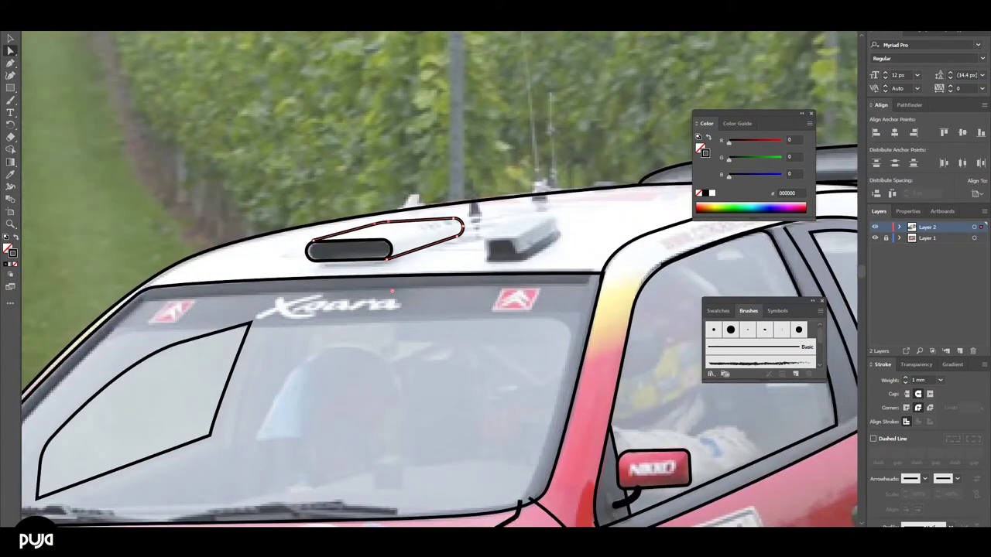
{"action": "scroll", "coordinate": [448, 246], "scroll_direction": "up", "scroll_amount": 2}
{"action": "left_click", "coordinate": [458, 213]}
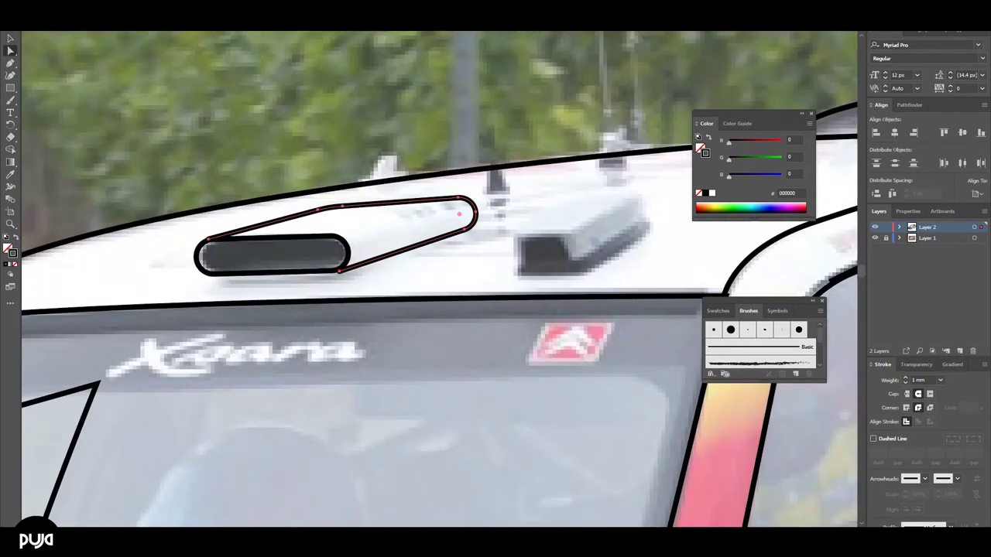
Give the headlight, bumper and front wheel arch outlines a heavier stroke weight
{"action": "key", "text": "z"}
{"action": "scroll", "coordinate": [464, 256], "scroll_direction": "down", "scroll_amount": 3}
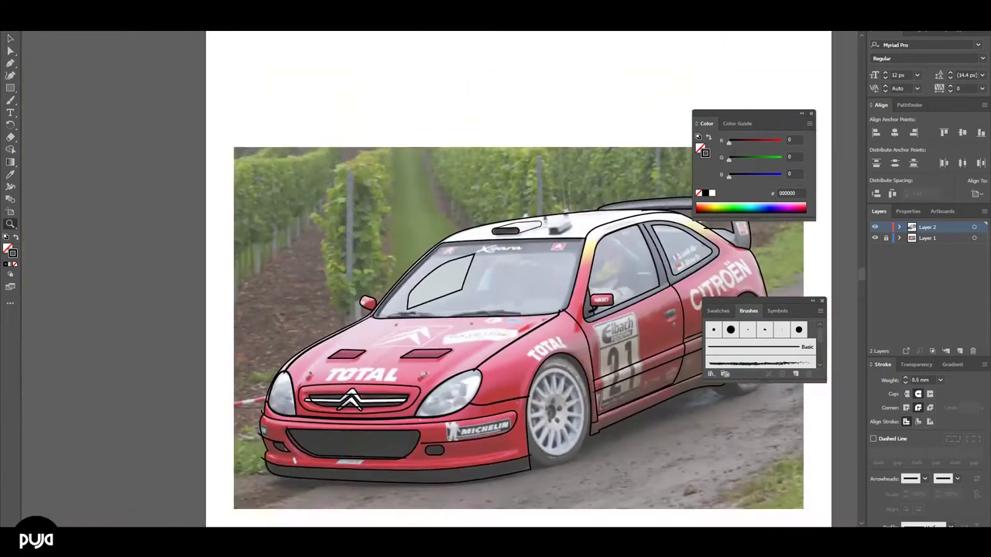
{"action": "scroll", "coordinate": [348, 294], "scroll_direction": "up", "scroll_amount": 2}
{"action": "scroll", "coordinate": [348, 294], "scroll_direction": "up", "scroll_amount": 1}
{"action": "scroll", "coordinate": [371, 295], "scroll_direction": "down", "scroll_amount": 2}
{"action": "scroll", "coordinate": [372, 294], "scroll_direction": "down", "scroll_amount": 1}
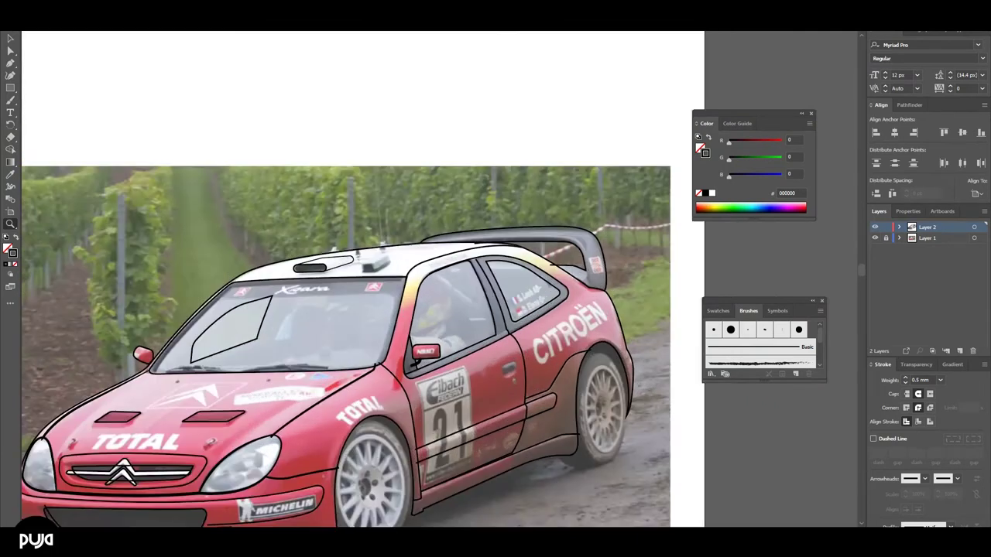
{"action": "scroll", "coordinate": [372, 294], "scroll_direction": "up", "scroll_amount": 2}
{"action": "key", "text": "p"}
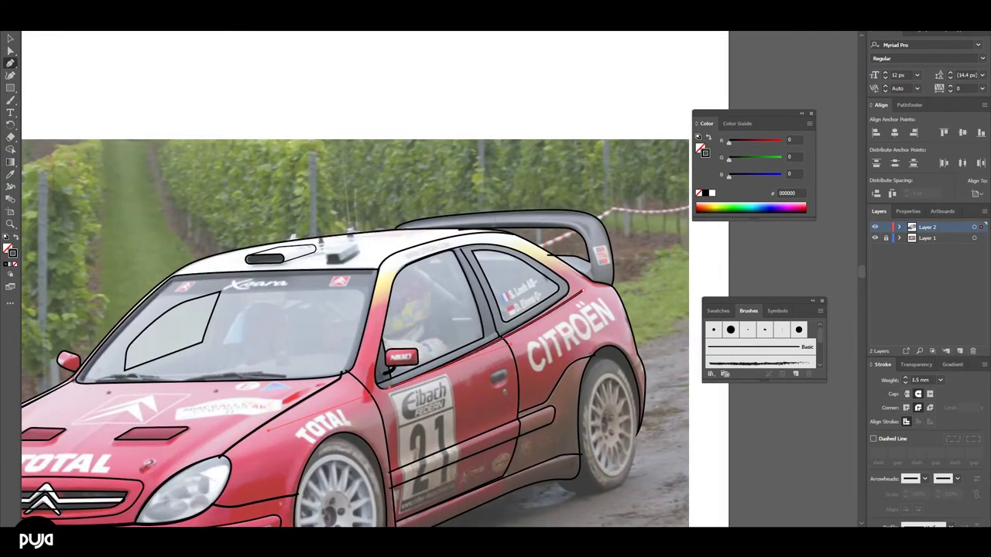
{"action": "left_click", "coordinate": [939, 380]}
{"action": "left_click", "coordinate": [913, 433]}
Finish tracing the rear wheel-arch path, then zoom out to the whole car
{"action": "key", "text": "z"}
{"action": "scroll", "coordinate": [349, 310], "scroll_direction": "down", "scroll_amount": 3}
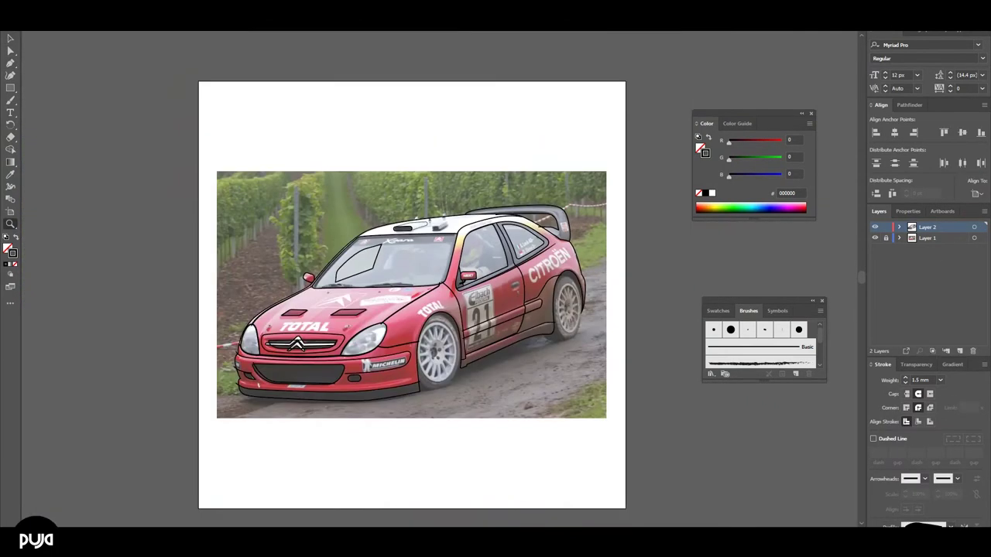
{"action": "scroll", "coordinate": [310, 271], "scroll_direction": "up", "scroll_amount": 3}
{"action": "key", "text": "p"}
{"action": "scroll", "coordinate": [464, 278], "scroll_direction": "down", "scroll_amount": 3}
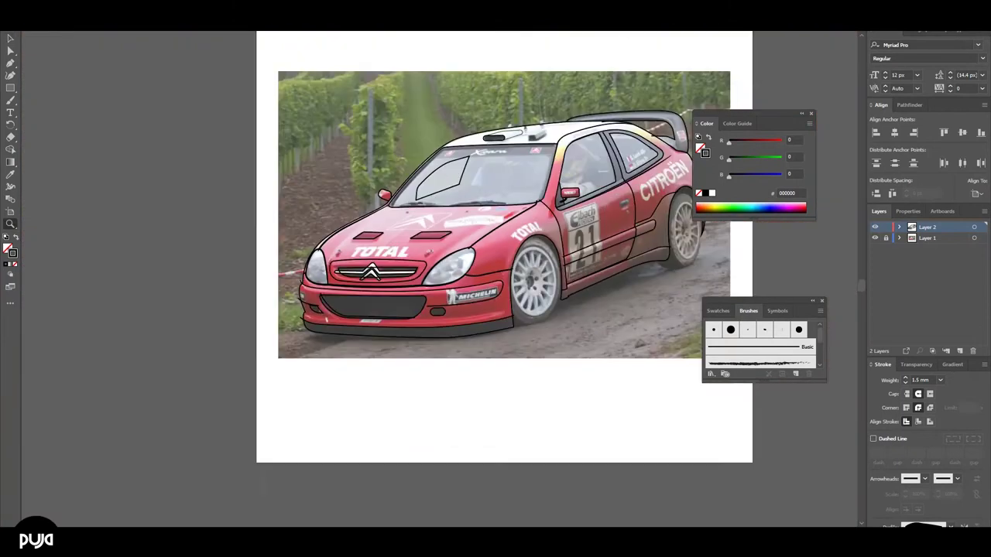
{"action": "scroll", "coordinate": [233, 310], "scroll_direction": "up", "scroll_amount": 2}
{"action": "scroll", "coordinate": [232, 310], "scroll_direction": "up", "scroll_amount": 2}
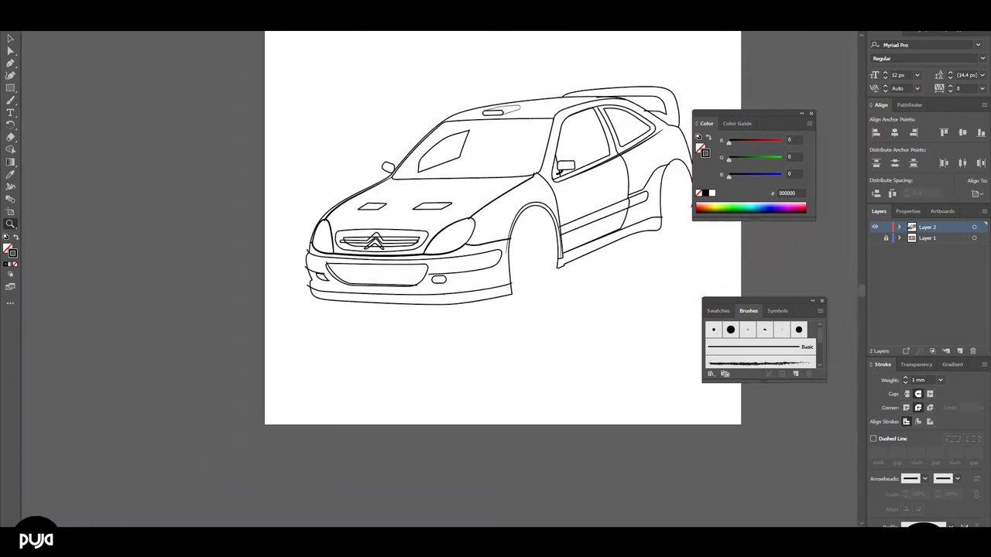
{"action": "left_click", "coordinate": [557, 194]}
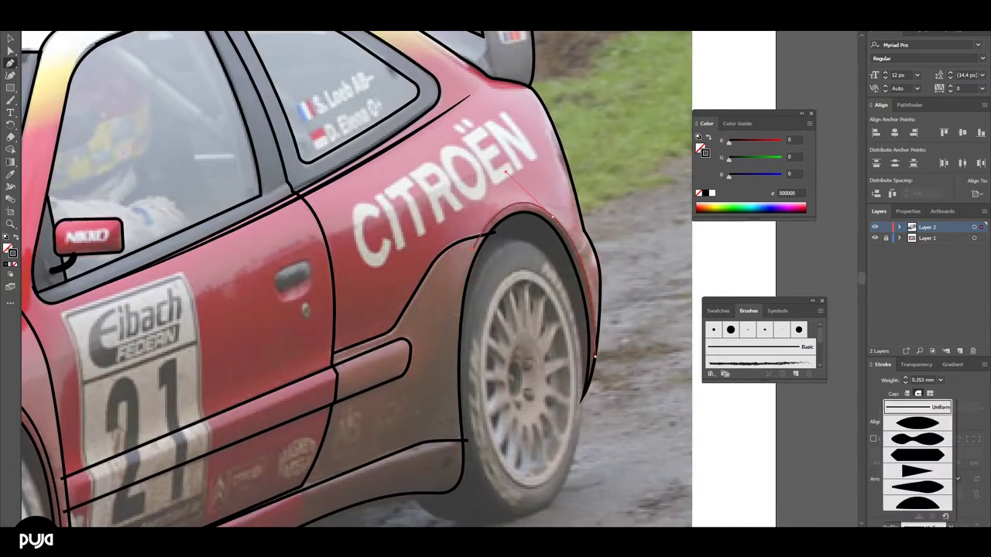
{"action": "key", "text": "v"}
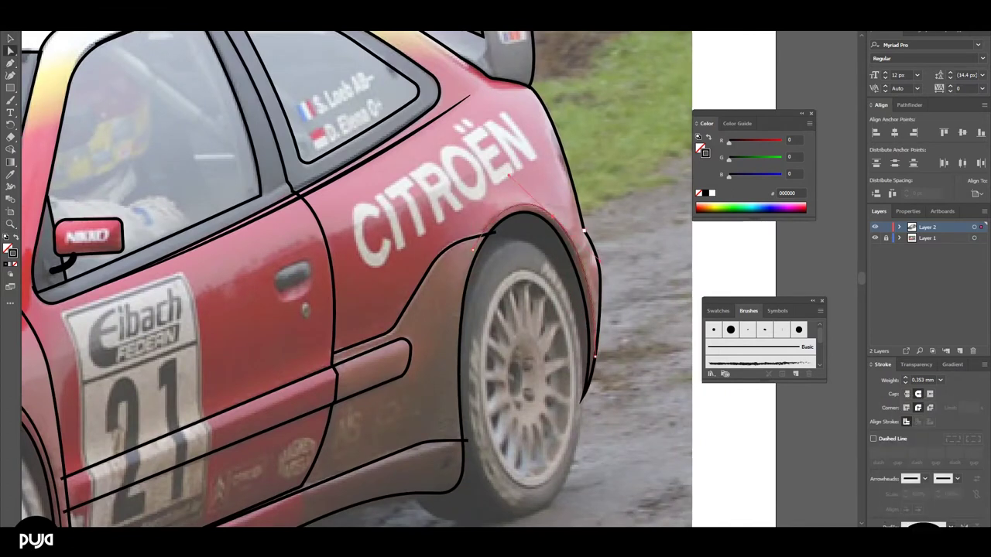
{"action": "key", "text": "z"}
{"action": "left_click", "coordinate": [614, 167], "text": "alt"}
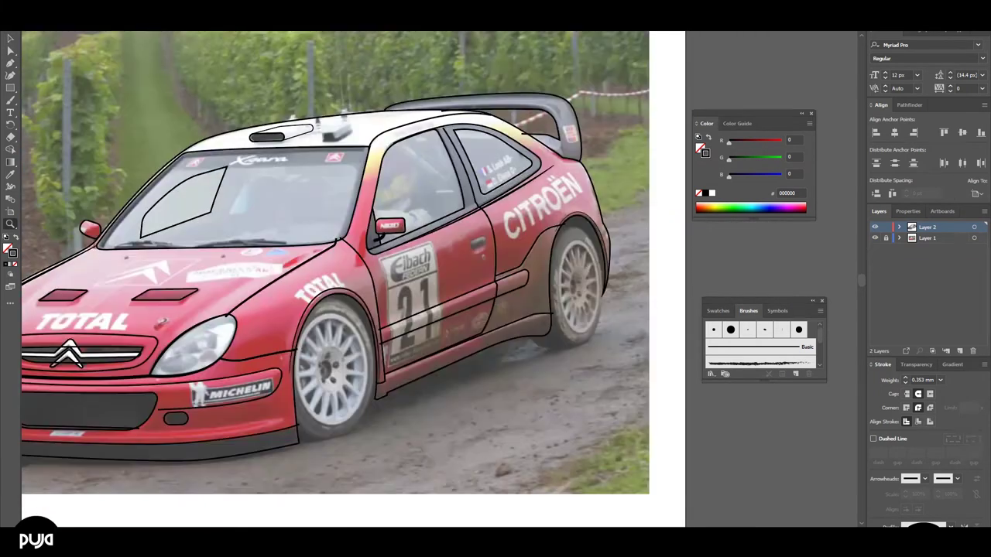
Hide the reference photo layer and expand all car strokes into filled outline shapes
{"action": "left_click", "coordinate": [875, 237]}
{"action": "key", "text": "ctrl+0"}
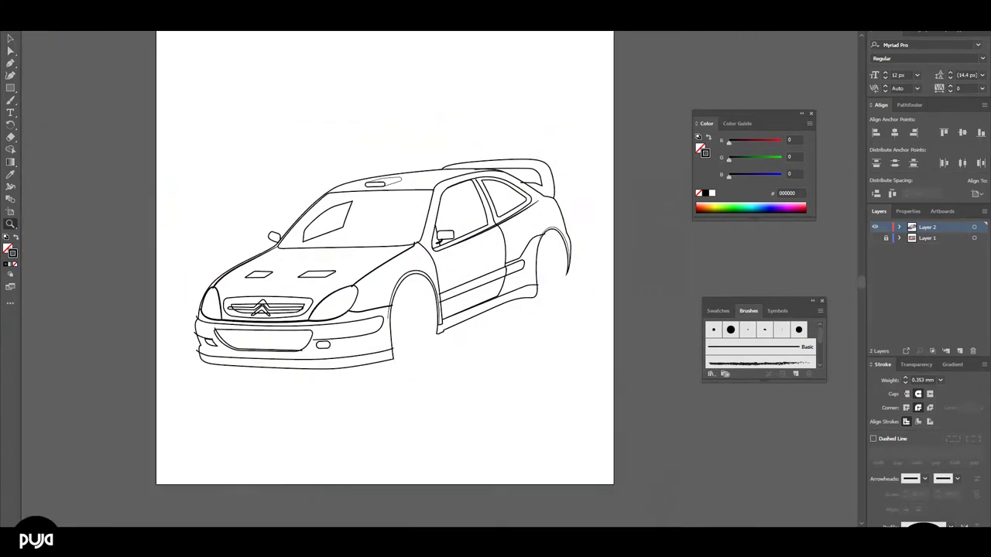
{"action": "key", "text": "ctrl+a"}
{"action": "left_click", "coordinate": [92, 23]}
{"action": "left_click", "coordinate": [109, 116]}
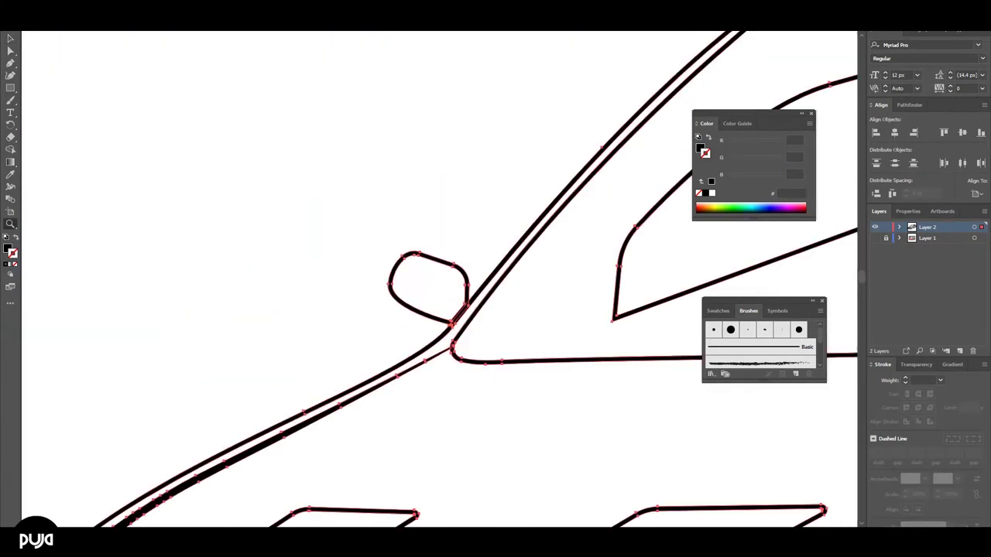
Merge the headlight's overlapping pieces into one shape with Shape Builder
{"action": "scroll", "coordinate": [495, 279], "scroll_direction": "up", "scroll_amount": 5}
{"action": "scroll", "coordinate": [496, 279], "scroll_direction": "down", "scroll_amount": 2}
{"action": "scroll", "coordinate": [495, 278], "scroll_direction": "down", "scroll_amount": 3}
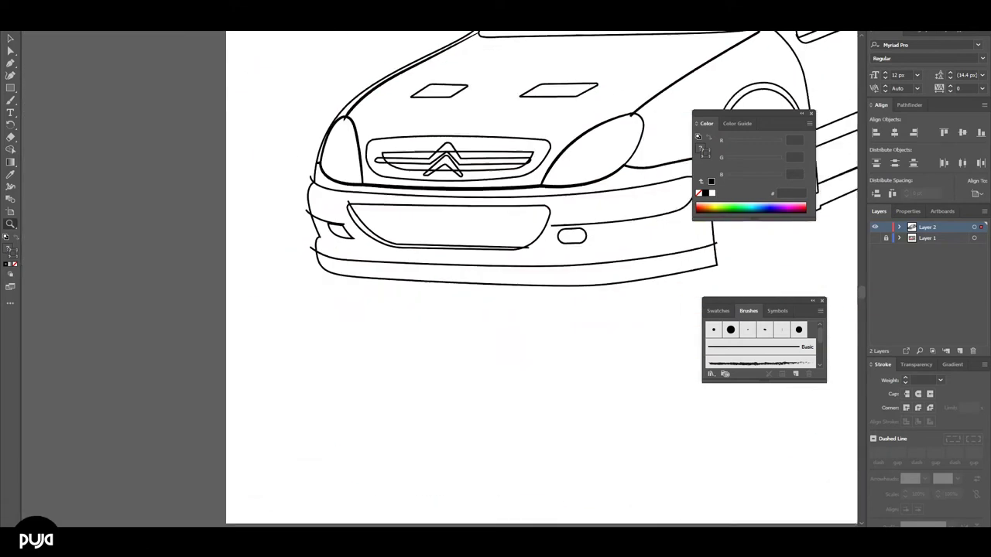
{"action": "scroll", "coordinate": [349, 194], "scroll_direction": "up", "scroll_amount": 5}
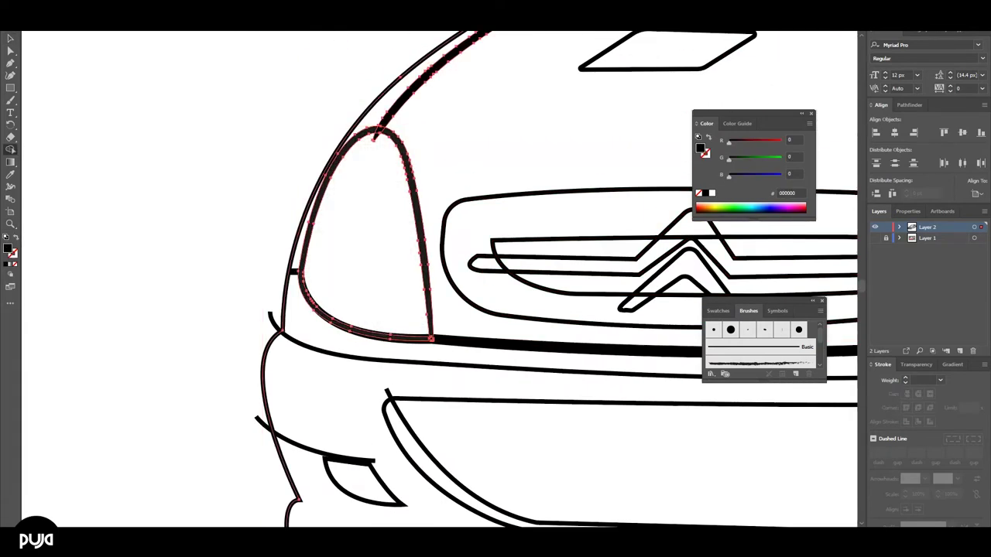
{"action": "key", "text": "ctrl+shift+a"}
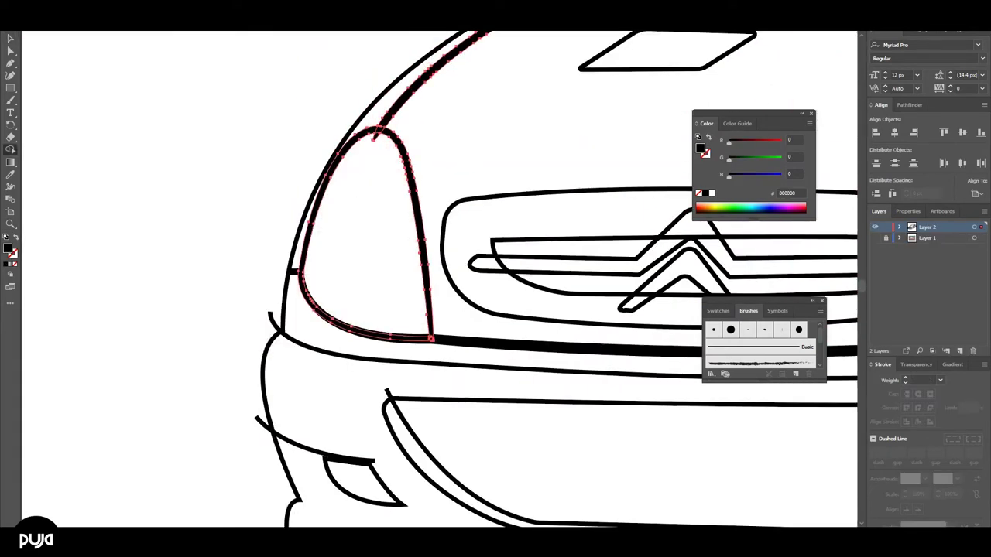
{"action": "left_click", "coordinate": [376, 133]}
{"action": "scroll", "coordinate": [496, 279], "scroll_direction": "down", "scroll_amount": 2}
{"action": "scroll", "coordinate": [495, 278], "scroll_direction": "up", "scroll_amount": 2}
Select all the outlined paths and isolate the logo group for editing
{"action": "key", "text": "ctrl+a"}
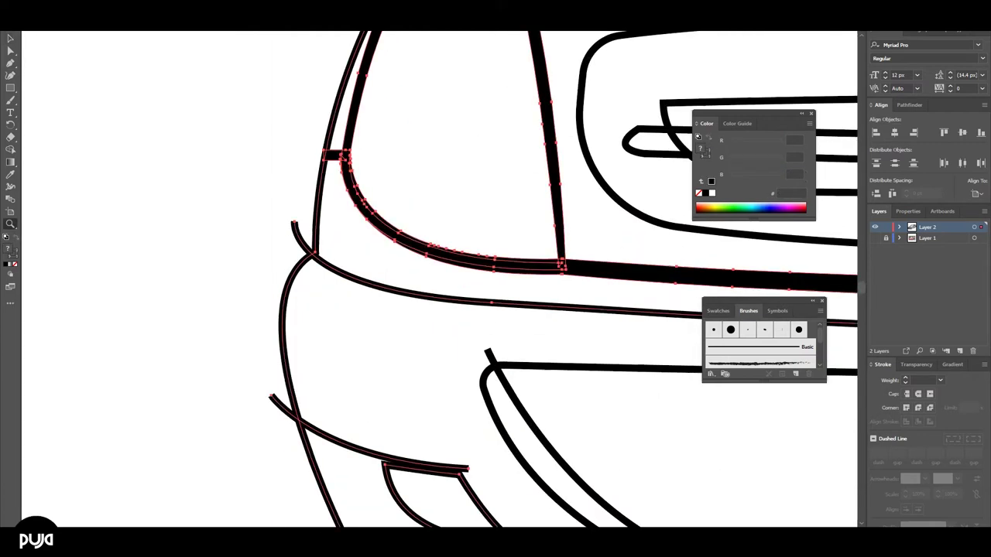
{"action": "scroll", "coordinate": [511, 279], "scroll_direction": "up", "scroll_amount": 3}
{"action": "scroll", "coordinate": [511, 279], "scroll_direction": "down", "scroll_amount": 2}
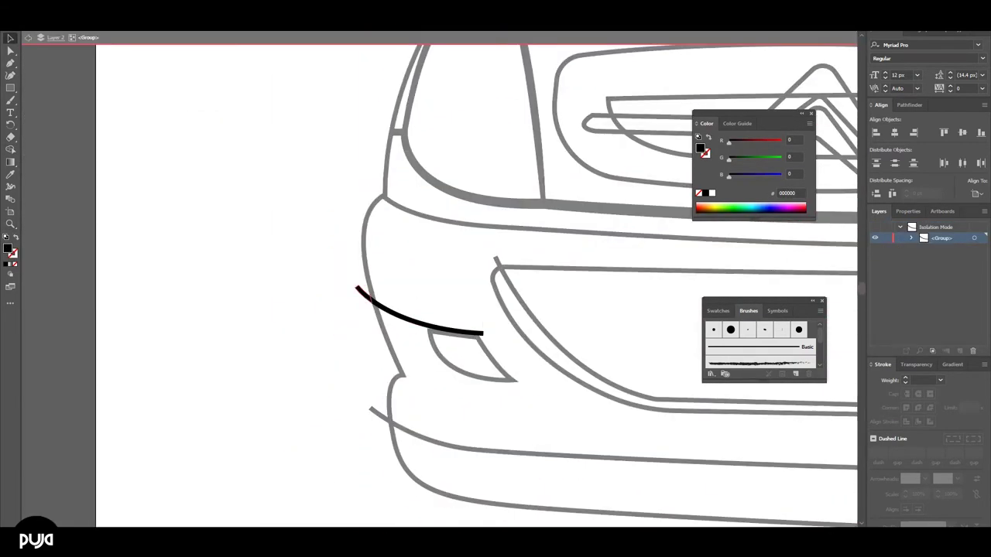
{"action": "scroll", "coordinate": [611, 302], "scroll_direction": "up", "scroll_amount": 2}
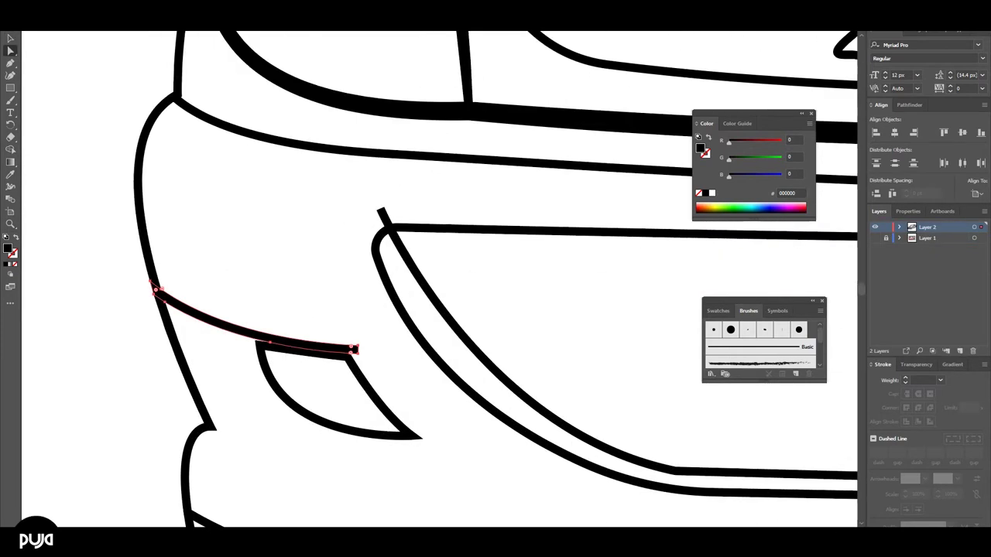
{"action": "scroll", "coordinate": [495, 279], "scroll_direction": "down", "scroll_amount": 2}
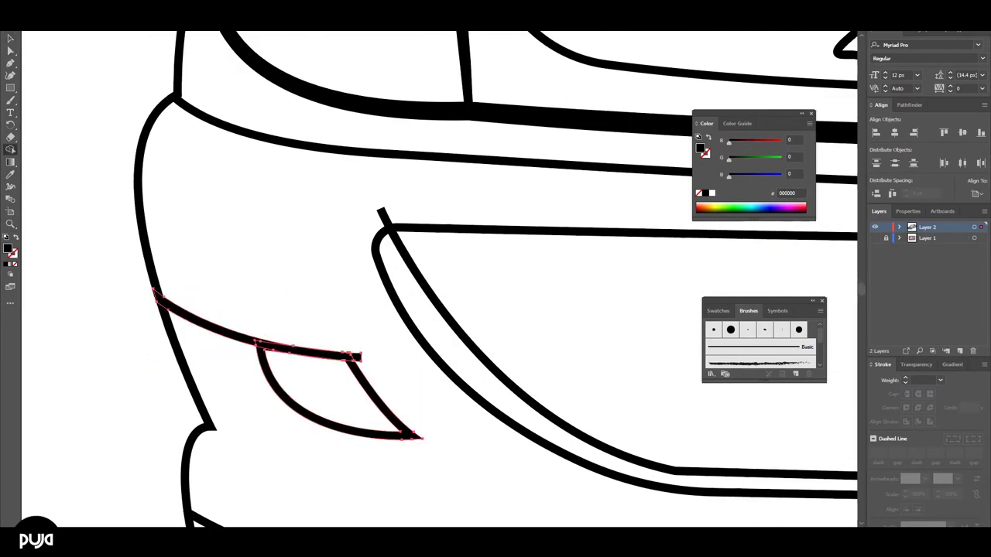
{"action": "scroll", "coordinate": [495, 278], "scroll_direction": "up", "scroll_amount": 2}
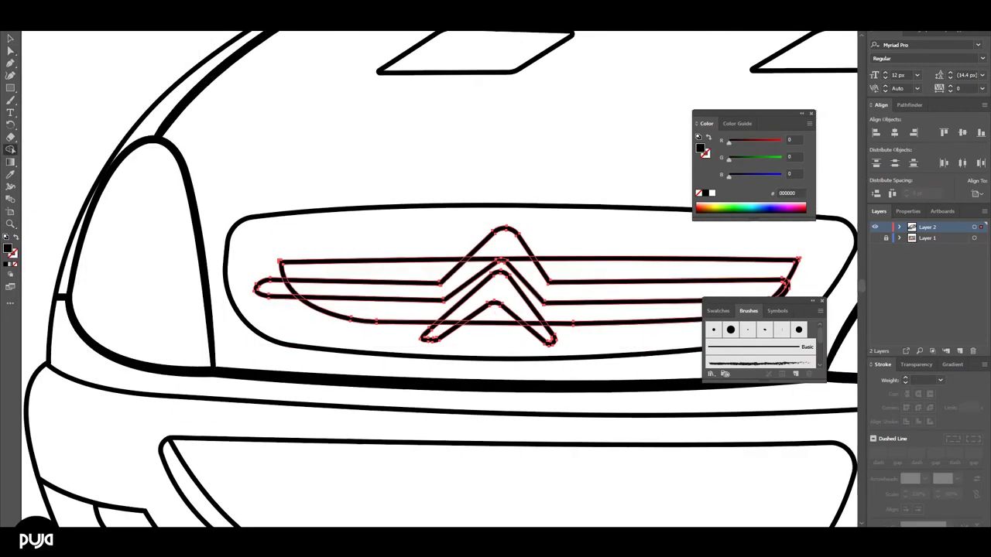
{"action": "scroll", "coordinate": [439, 279], "scroll_direction": "right", "scroll_amount": 5}
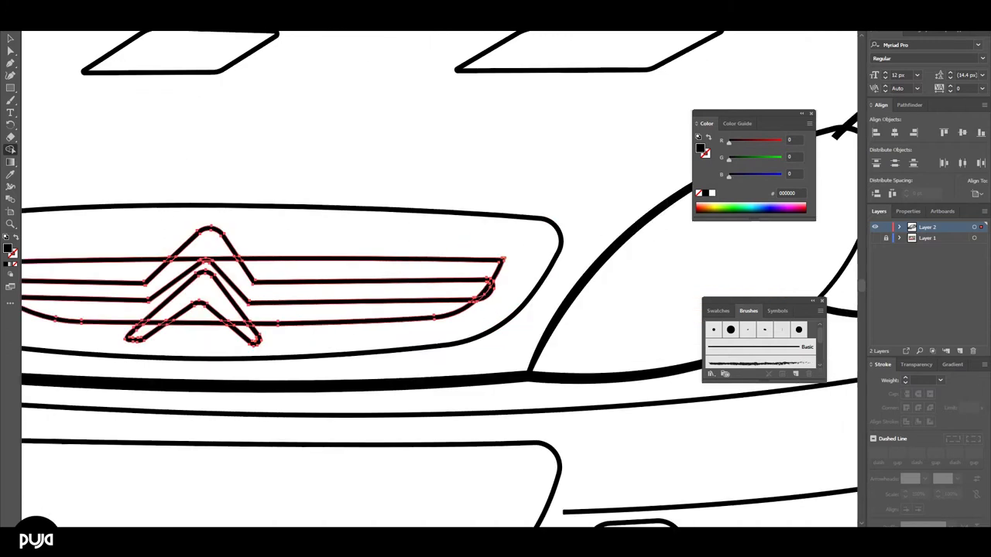
{"action": "double_click", "coordinate": [309, 282]}
{"action": "scroll", "coordinate": [439, 279], "scroll_direction": "left", "scroll_amount": 4}
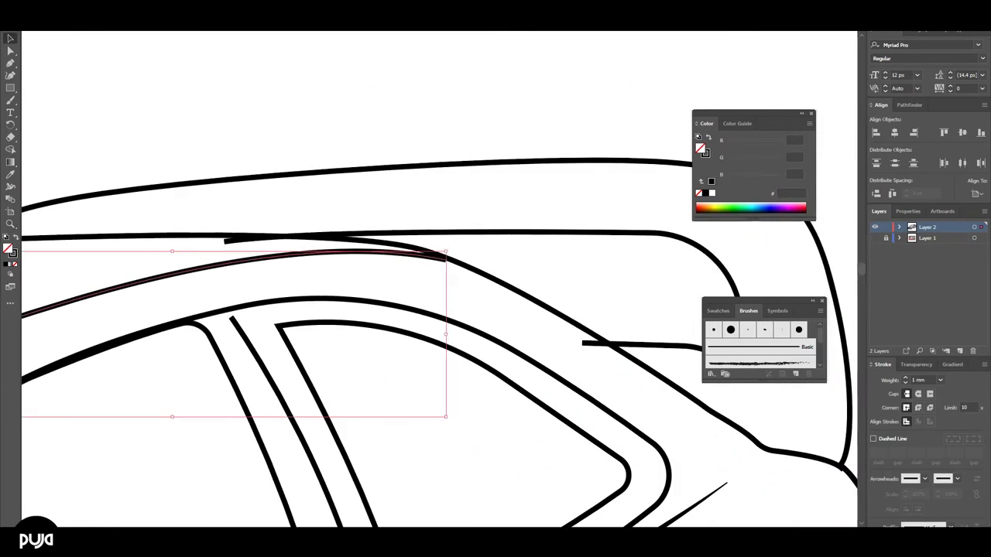
Nudge the roof curve's anchor slightly right to smooth the roof line
{"action": "left_click_drag", "start_coordinate": [446, 260], "coordinate": [452, 261]}
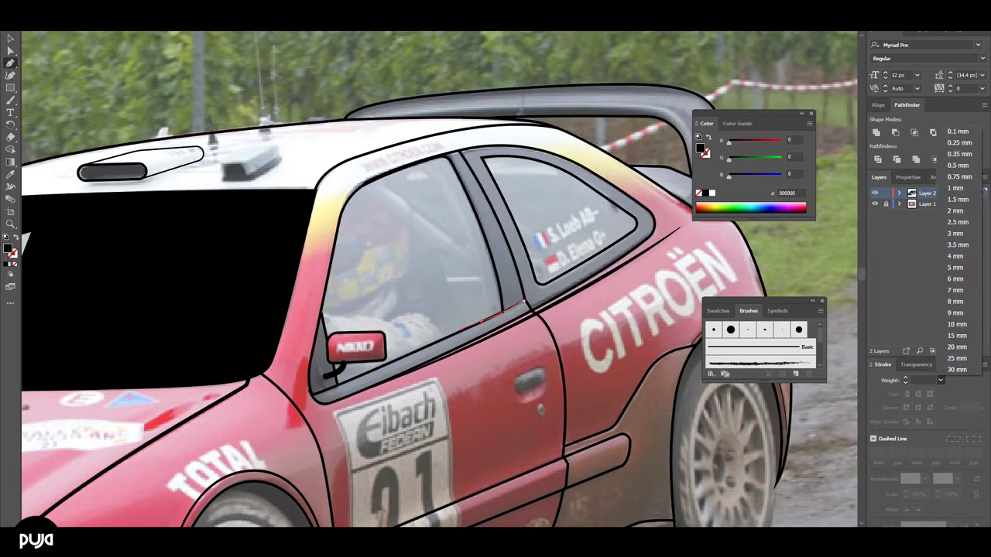
Apply an Object command to the window path and fill the side window shape black
{"action": "left_click", "coordinate": [86, 23]}
{"action": "left_click", "coordinate": [116, 67]}
{"action": "key", "text": "ctrl+equal"}
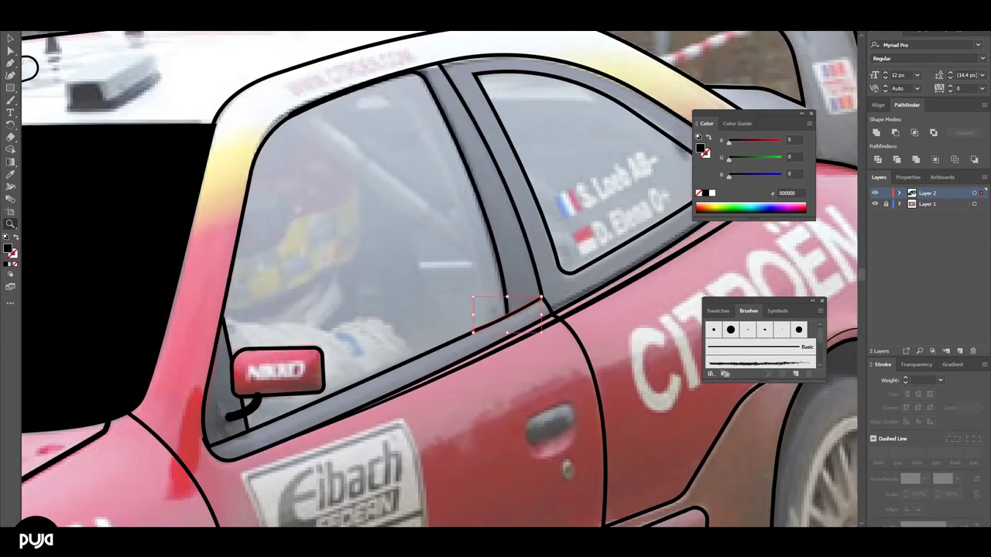
{"action": "key", "text": "ctrl+equal"}
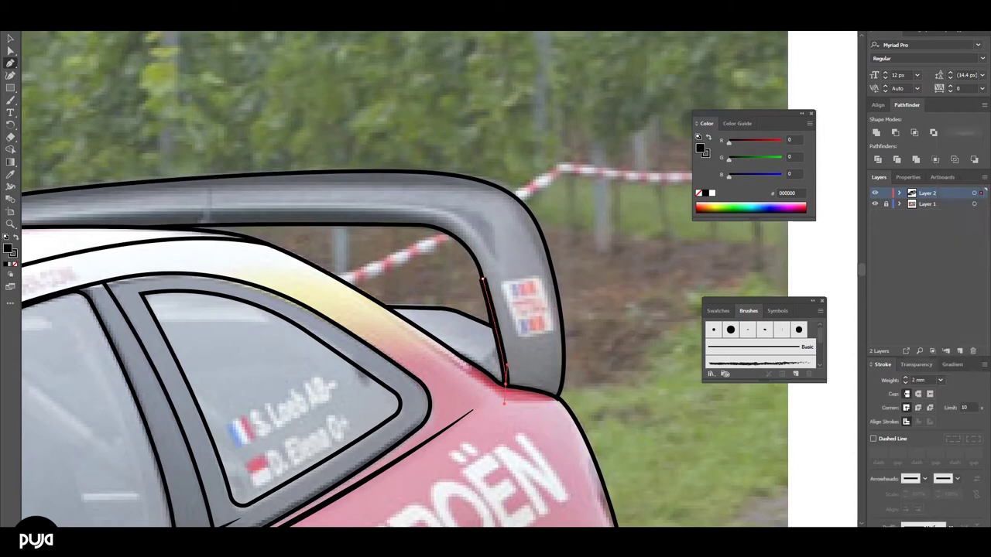
{"action": "key", "text": "shift+x"}
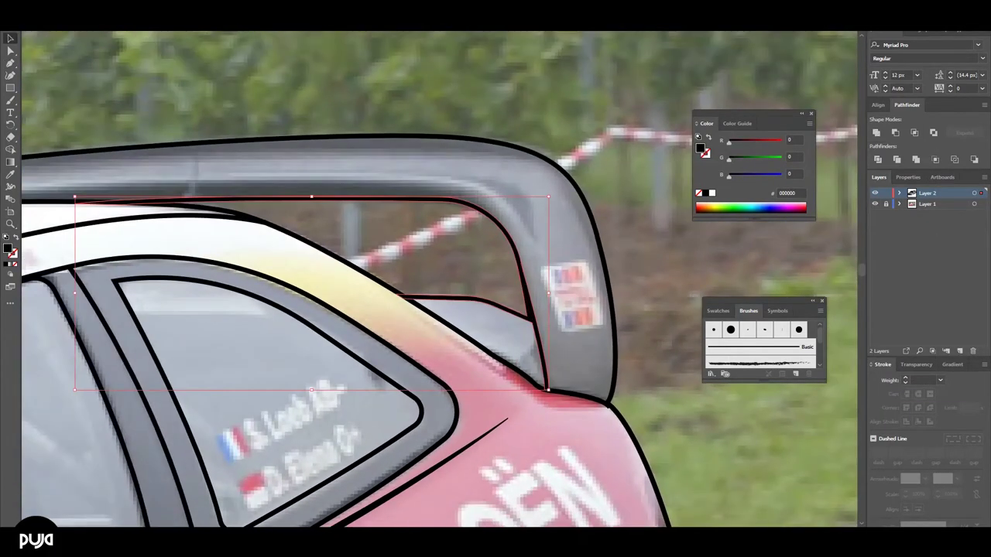
{"action": "key", "text": "ctrl+0"}
{"action": "key", "text": "ctrl+plus"}
{"action": "key", "text": "ctrl+plus"}
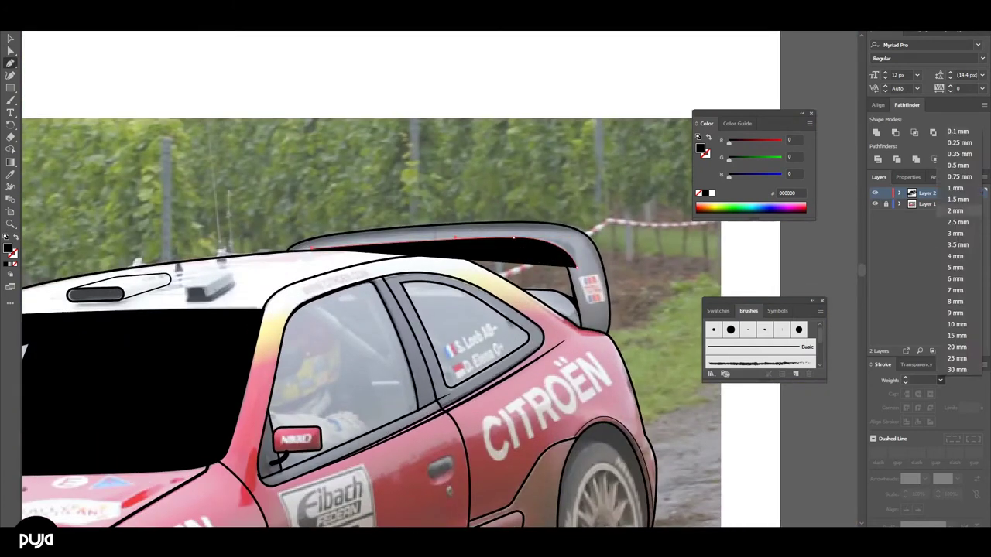
{"action": "key", "text": "shift+x"}
Set the roof line's stroke weight to 2 mm
{"action": "key", "text": "ctrl+plus"}
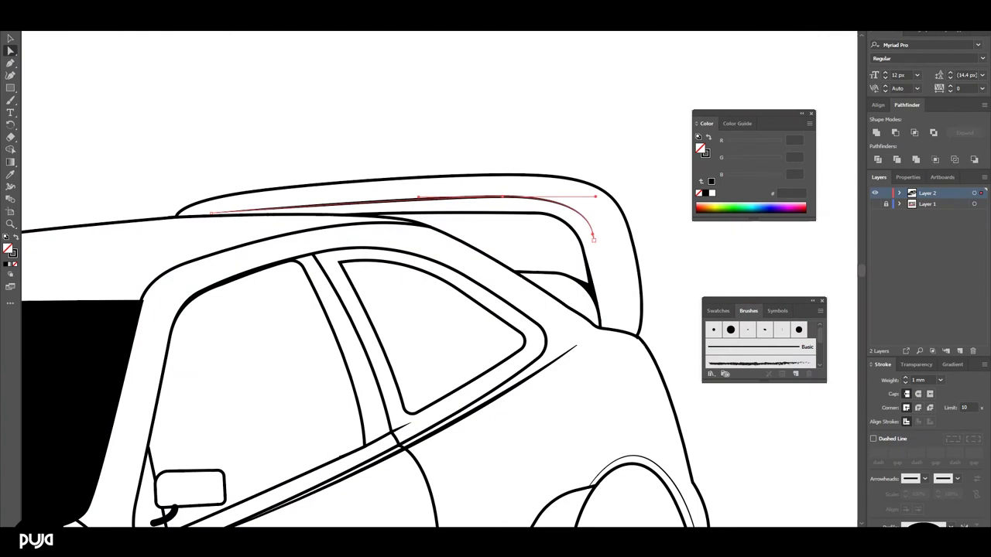
{"action": "key", "text": "ctrl+minus"}
{"action": "key", "text": "ctrl+minus"}
{"action": "key", "text": "ctrl+plus"}
{"action": "key", "text": "ctrl+plus"}
{"action": "key", "text": "ctrl+plus"}
{"action": "scroll", "coordinate": [440, 279], "scroll_direction": "right", "scroll_amount": 5}
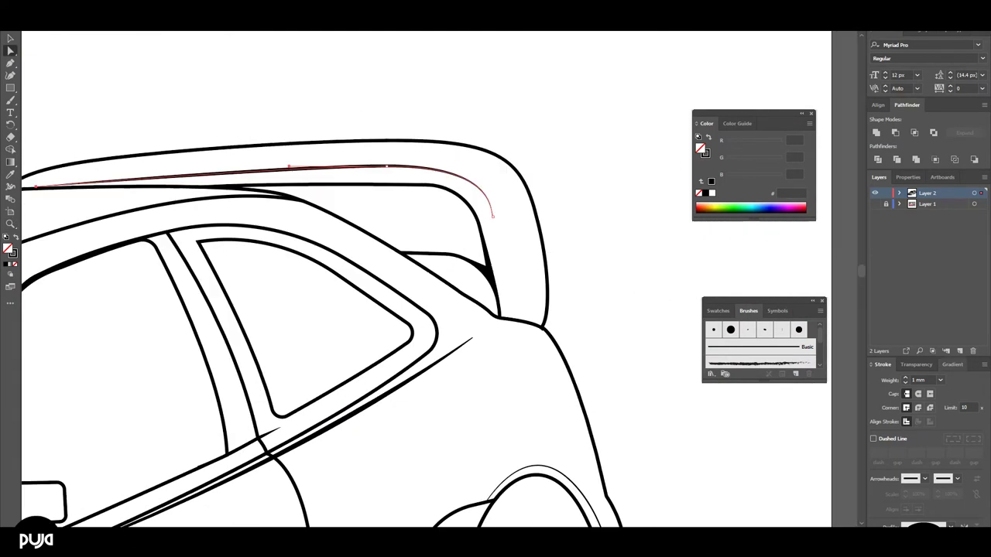
{"action": "left_click", "coordinate": [904, 377]}
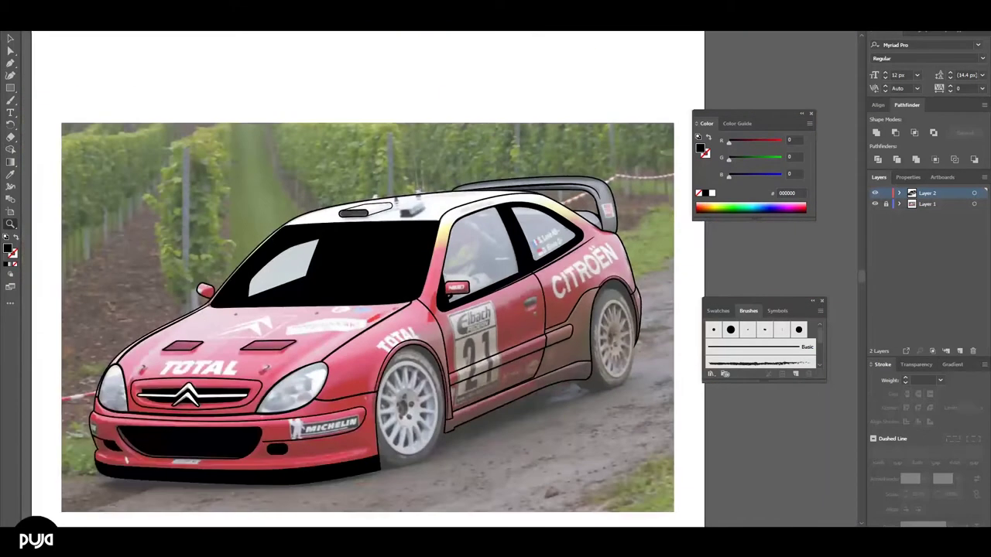
Show the black outline layer and select the whole car artwork
{"action": "left_click", "coordinate": [875, 192]}
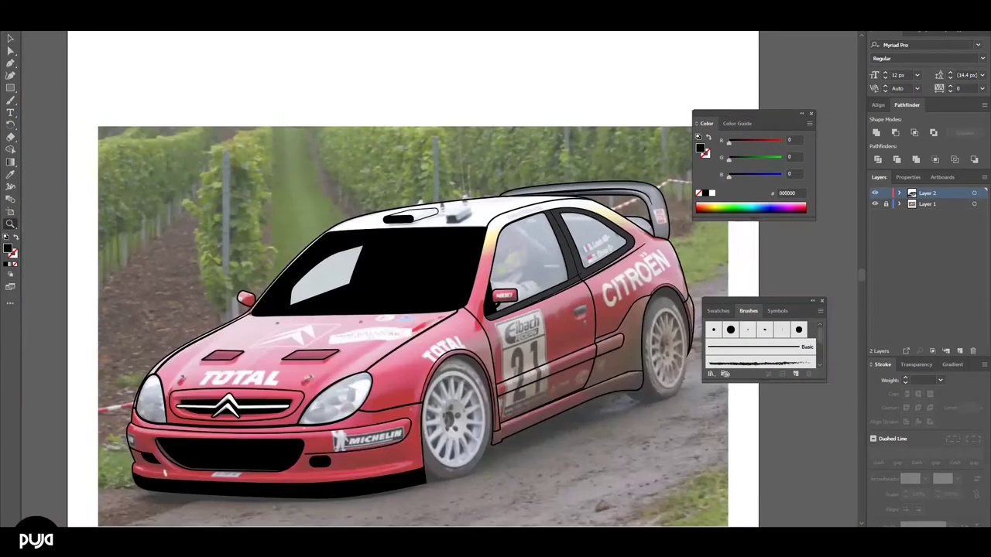
{"action": "scroll", "coordinate": [413, 319], "scroll_direction": "down", "scroll_amount": 1}
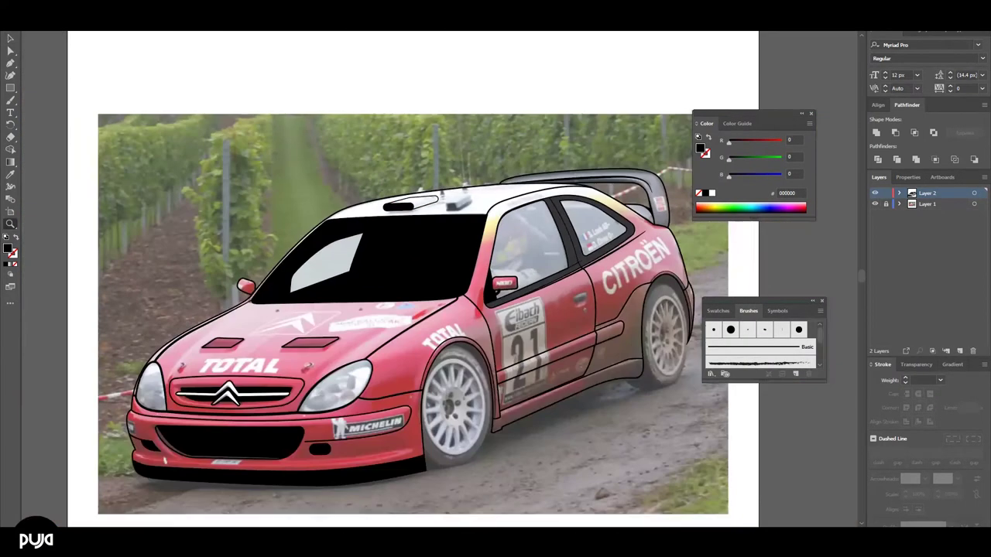
{"action": "scroll", "coordinate": [413, 309], "scroll_direction": "up", "scroll_amount": 2}
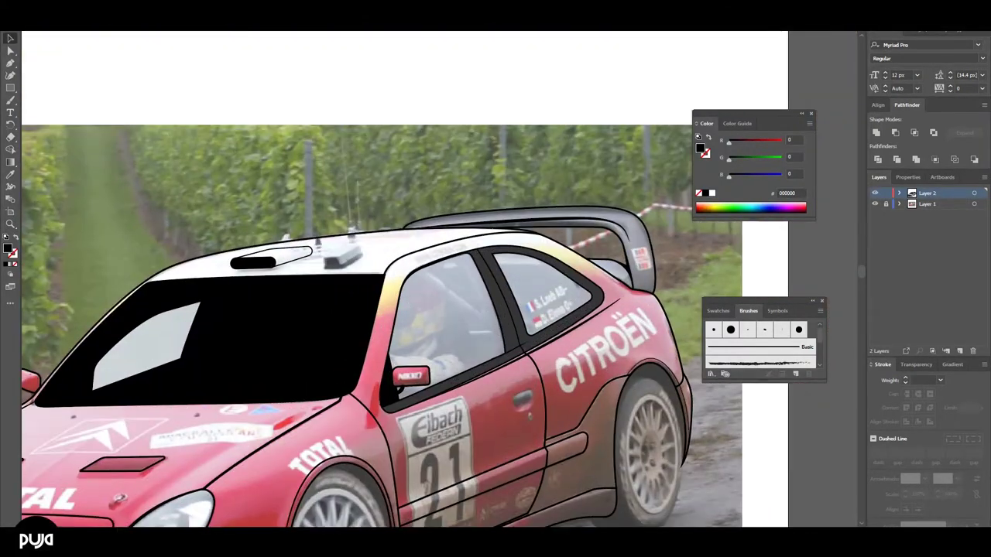
{"action": "right_click", "coordinate": [78, 35]}
{"action": "left_click", "coordinate": [271, 205]}
Isolate the spoiler group, then select and zoom onto the two colour sample squares
{"action": "scroll", "coordinate": [645, 261], "scroll_direction": "down", "scroll_amount": 2}
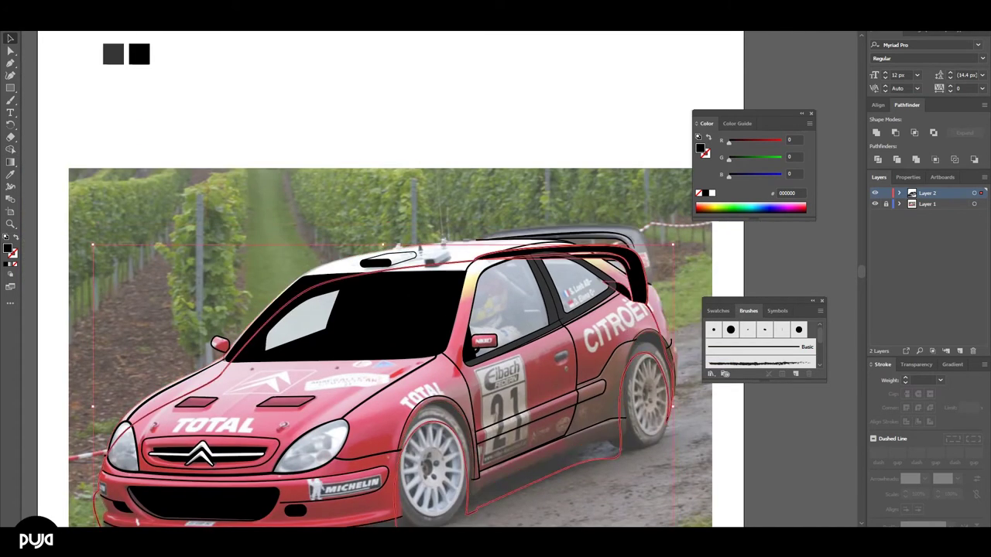
{"action": "double_click", "coordinate": [588, 234]}
{"action": "key", "text": "Escape"}
{"action": "key", "text": "ctrl+0"}
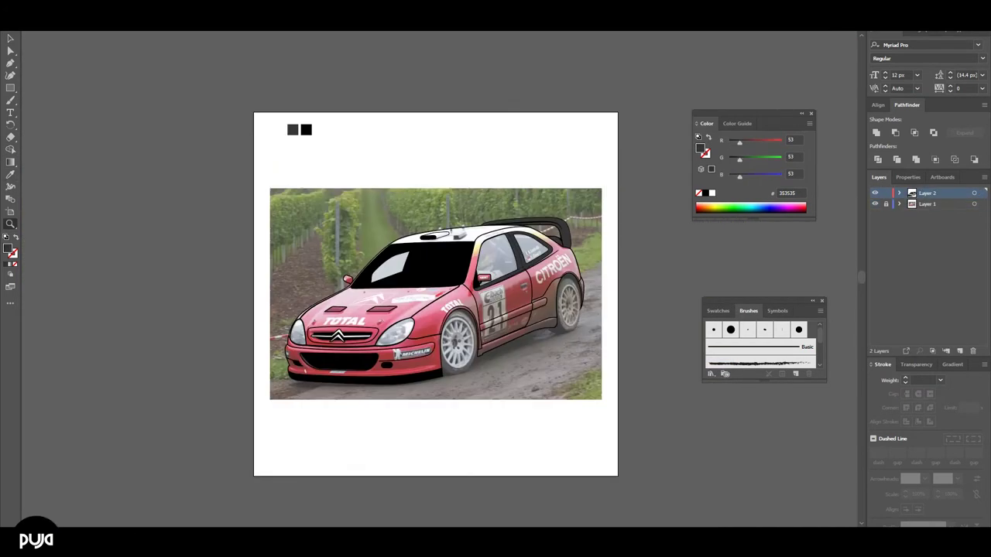
{"action": "key", "text": "ctrl+a"}
{"action": "key", "text": "ctrl+equal"}
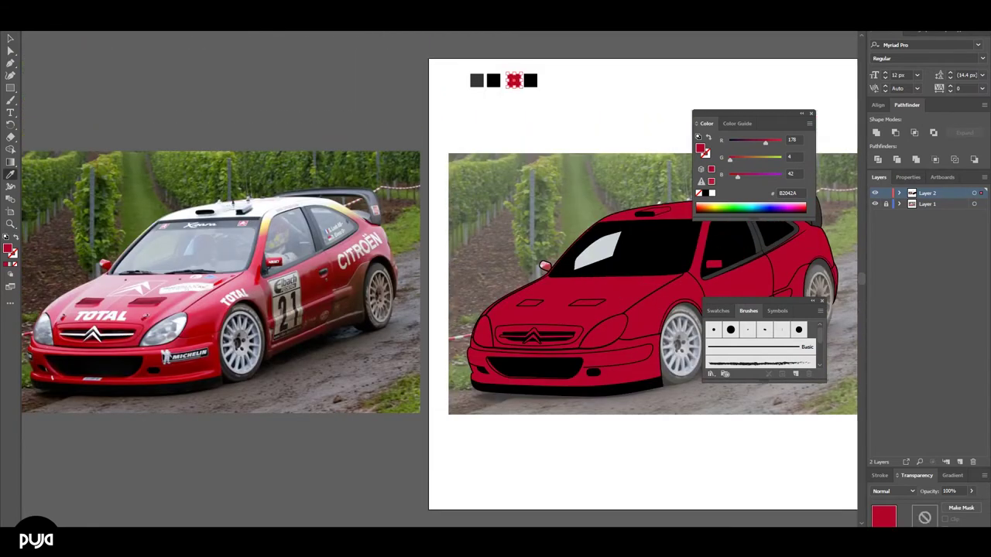
Set a sample square to pink E23361 and pick up the red B2042A square
{"action": "type", "text": "E23361"}
{"action": "key", "text": "Return"}
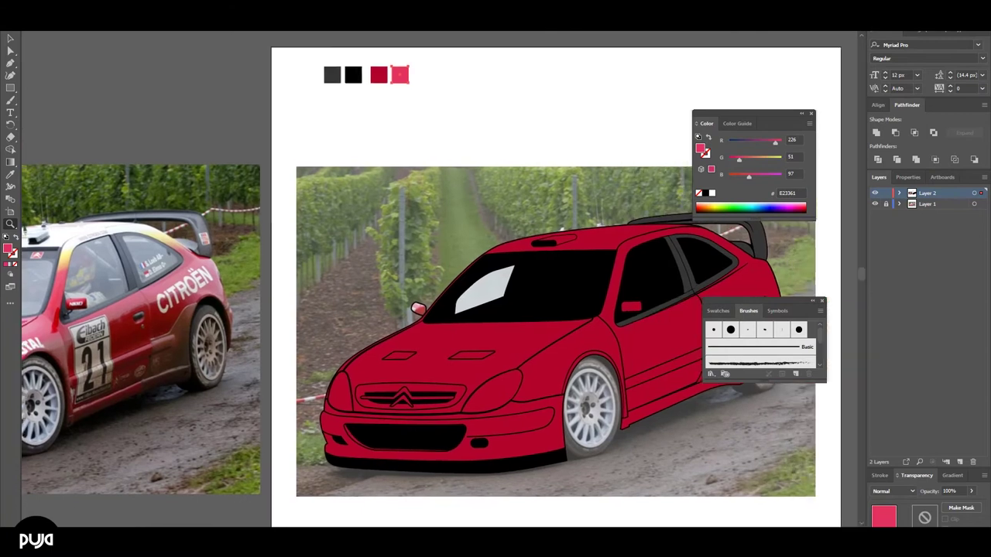
{"action": "left_click", "coordinate": [376, 74]}
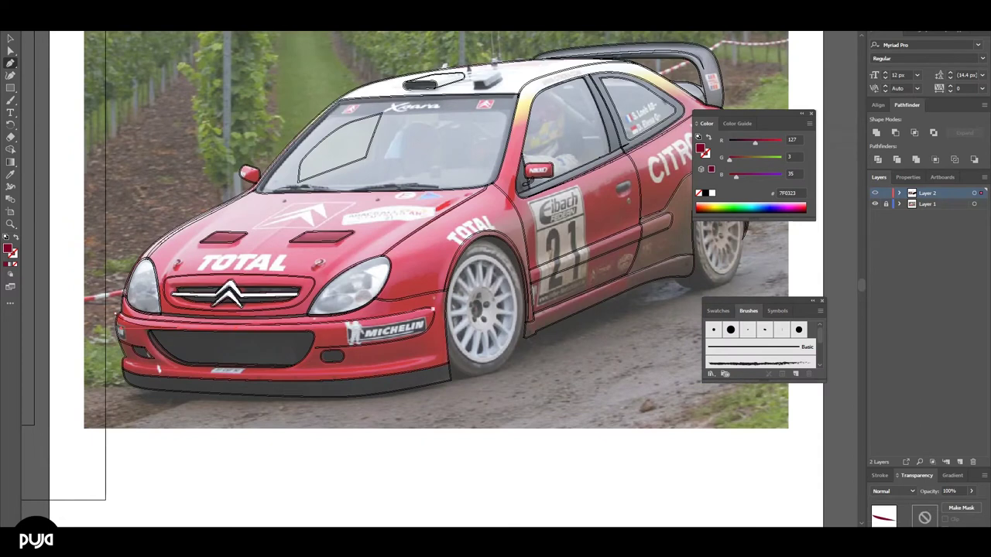
Trace the dark red lower body shading and send it behind the wheels
{"action": "left_click_drag", "start_coordinate": [441, 314], "coordinate": [368, 357]}
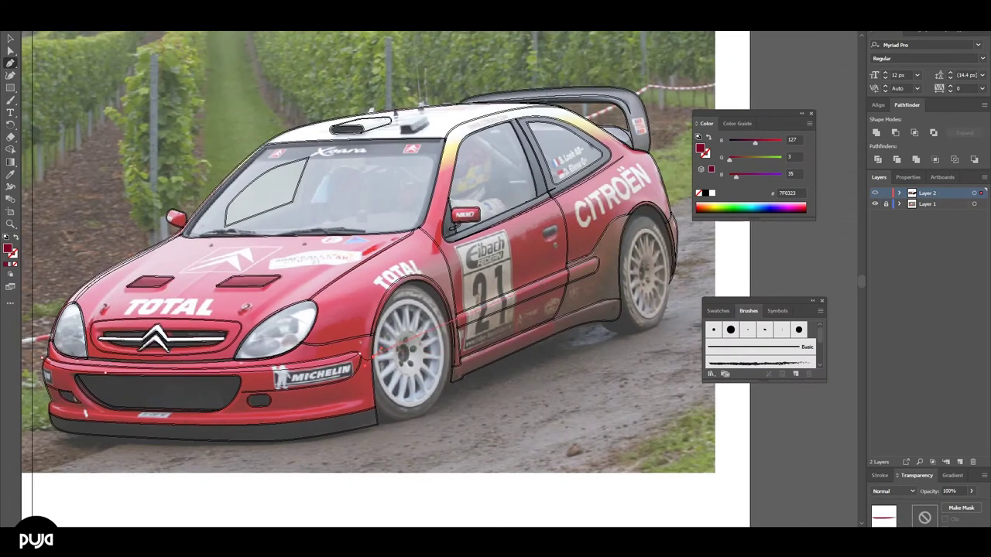
{"action": "key", "text": "ctrl+plus"}
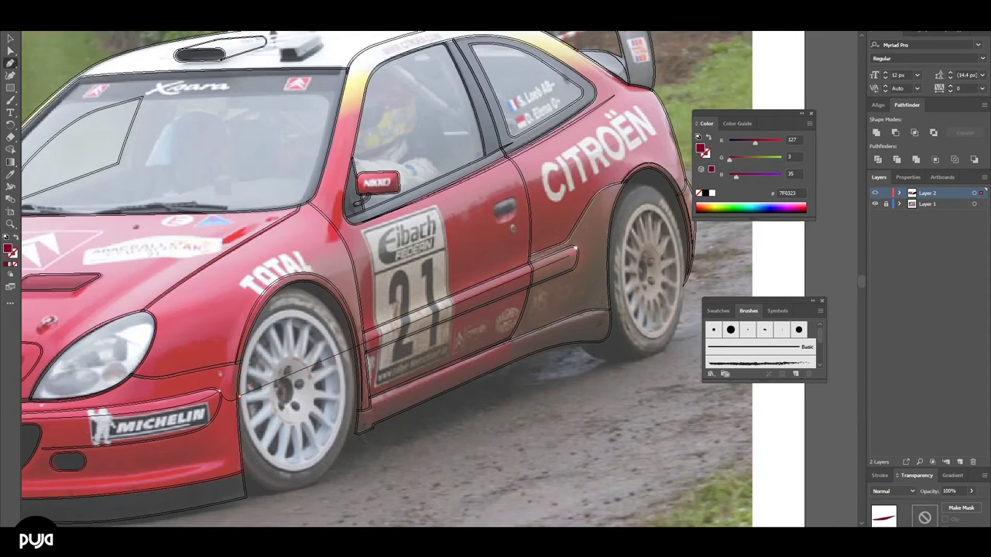
{"action": "left_click_drag", "start_coordinate": [611, 236], "coordinate": [530, 277]}
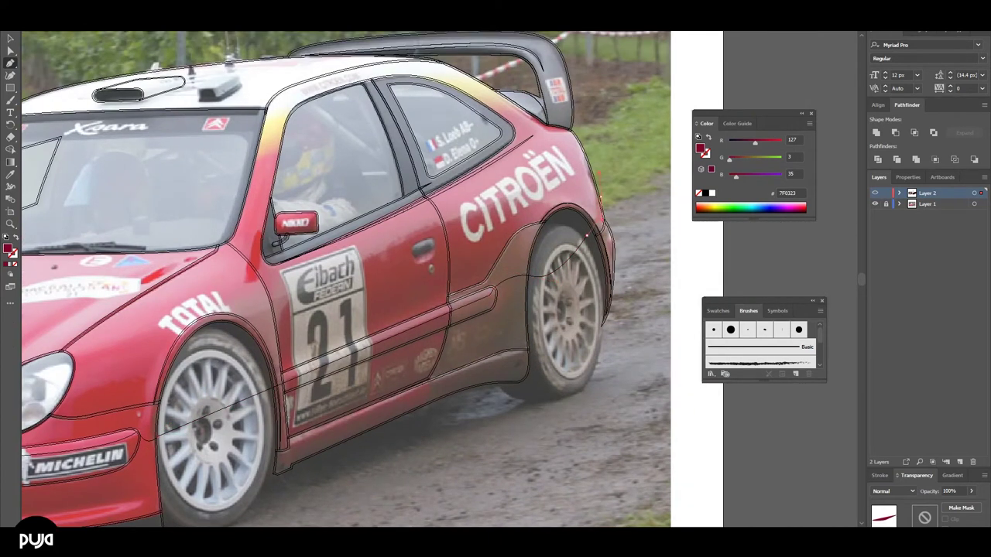
{"action": "left_click_drag", "start_coordinate": [587, 234], "coordinate": [713, 174]}
{"action": "scroll", "coordinate": [685, 389], "scroll_direction": "up", "scroll_amount": 1}
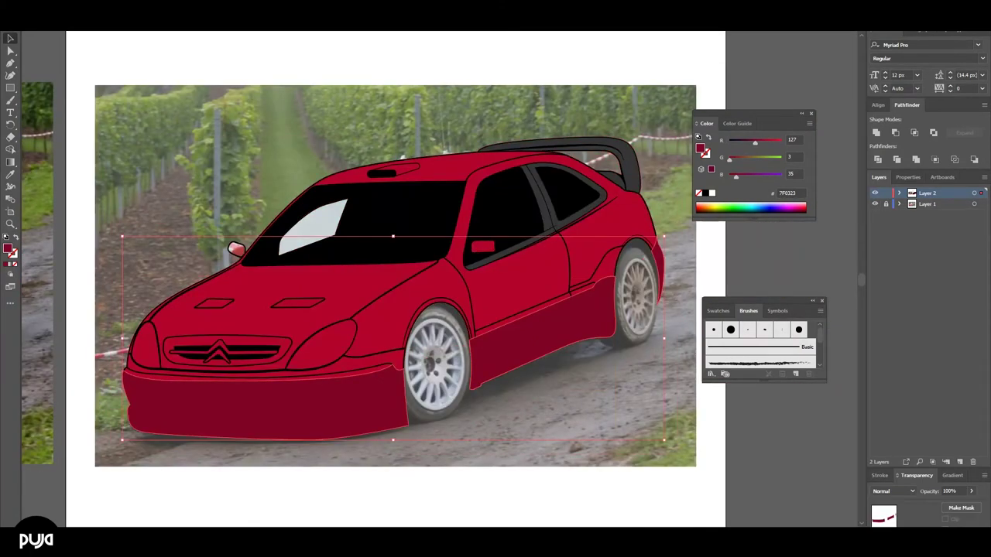
{"action": "right_click", "coordinate": [600, 317]}
{"action": "left_click", "coordinate": [735, 462]}
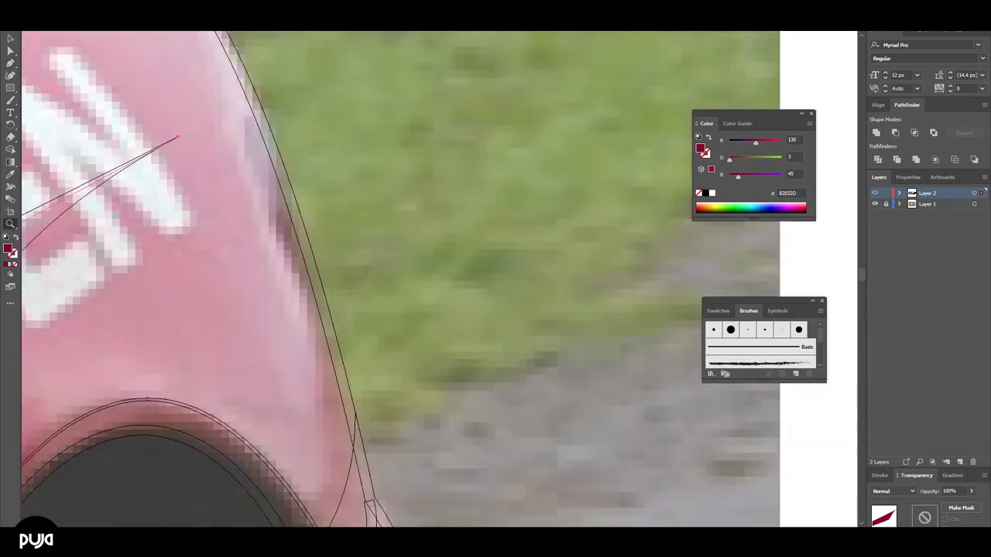
Reshape the rear fender shading near the CITROËN lettering and send it behind the outlines
{"action": "key", "text": "a"}
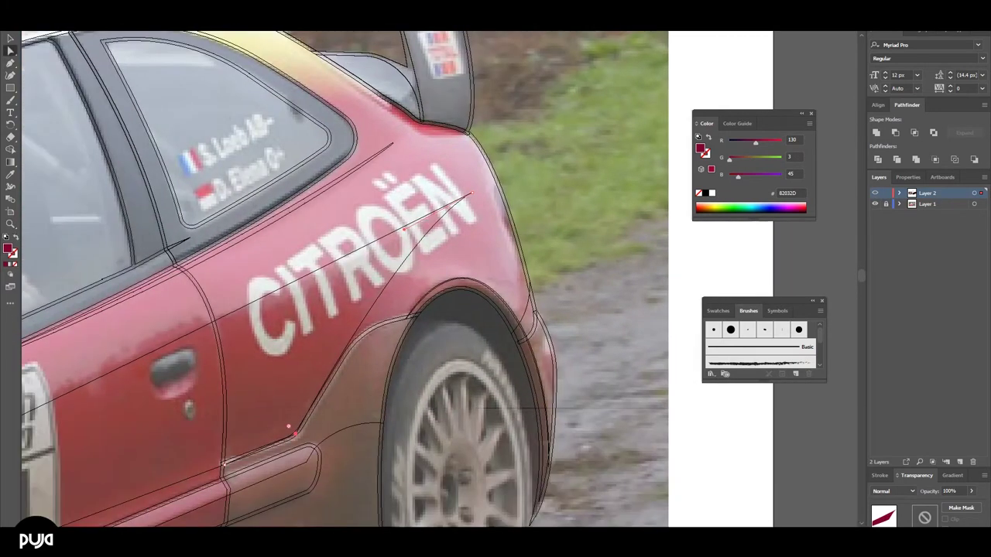
{"action": "left_click_drag", "start_coordinate": [404, 230], "coordinate": [404, 234]}
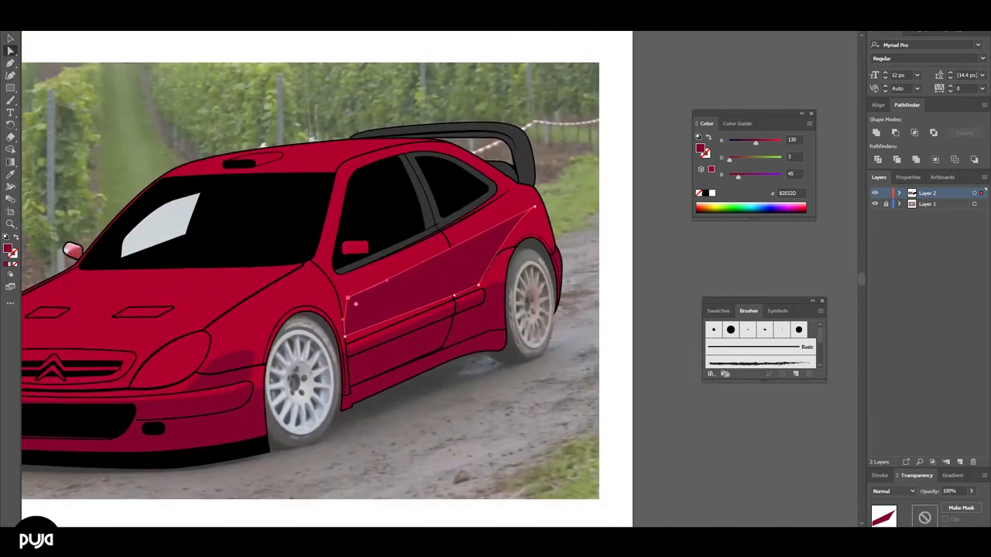
{"action": "right_click", "coordinate": [431, 281]}
{"action": "left_click", "coordinate": [464, 442]}
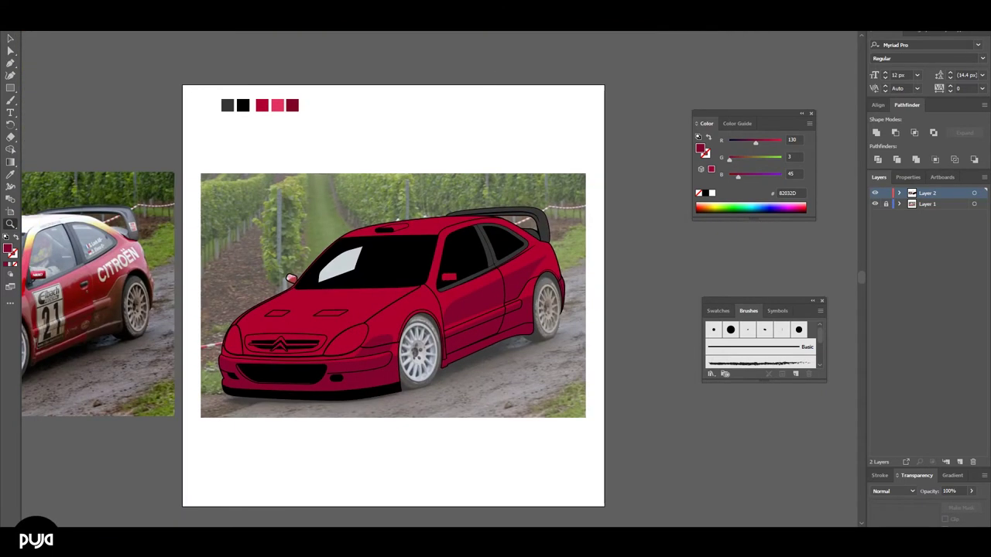
Reshape the front fender shading behind the headlight by moving its anchors
{"action": "key", "text": "a"}
{"action": "left_click", "coordinate": [487, 302]}
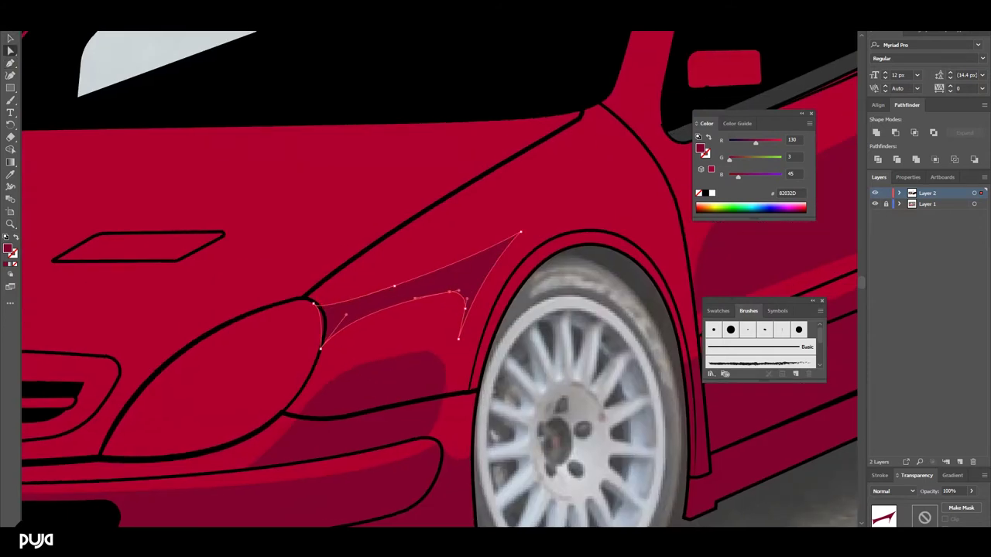
{"action": "left_click_drag", "start_coordinate": [346, 316], "coordinate": [313, 304]}
{"action": "left_click_drag", "start_coordinate": [394, 285], "coordinate": [403, 286]}
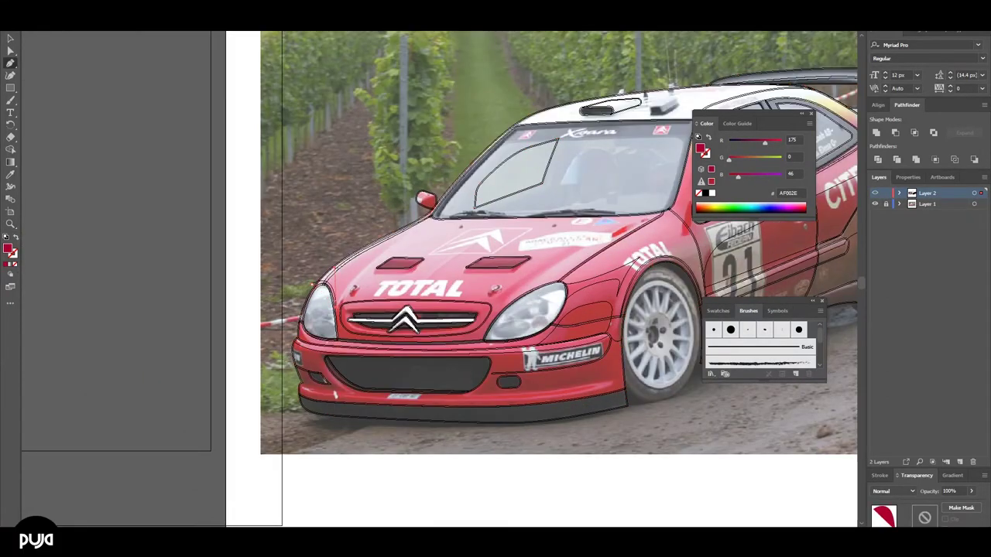
Pan to the car's nose and open stacking options for its dark shading shape
{"action": "scroll", "coordinate": [340, 285], "scroll_direction": "up", "scroll_amount": 3}
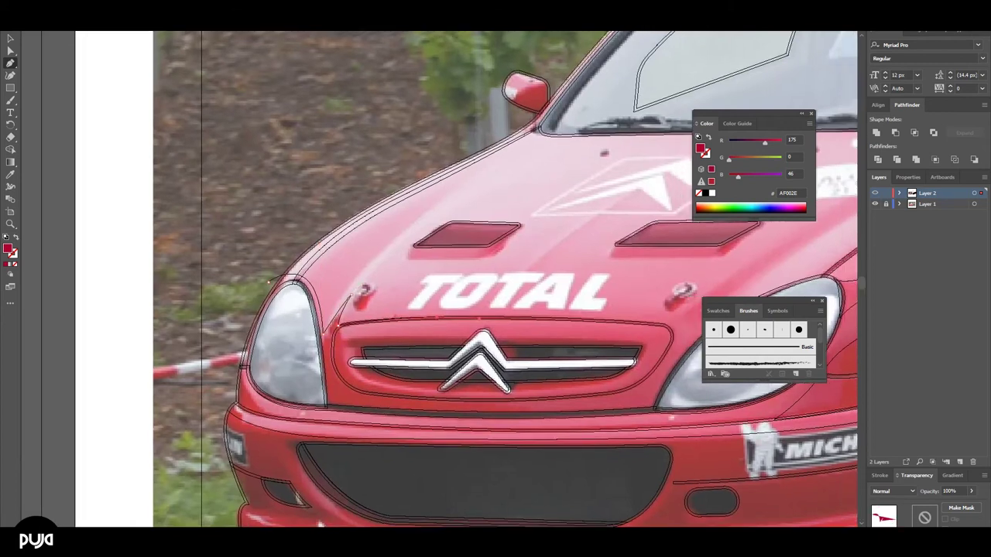
{"action": "scroll", "coordinate": [511, 279], "scroll_direction": "right", "scroll_amount": 10}
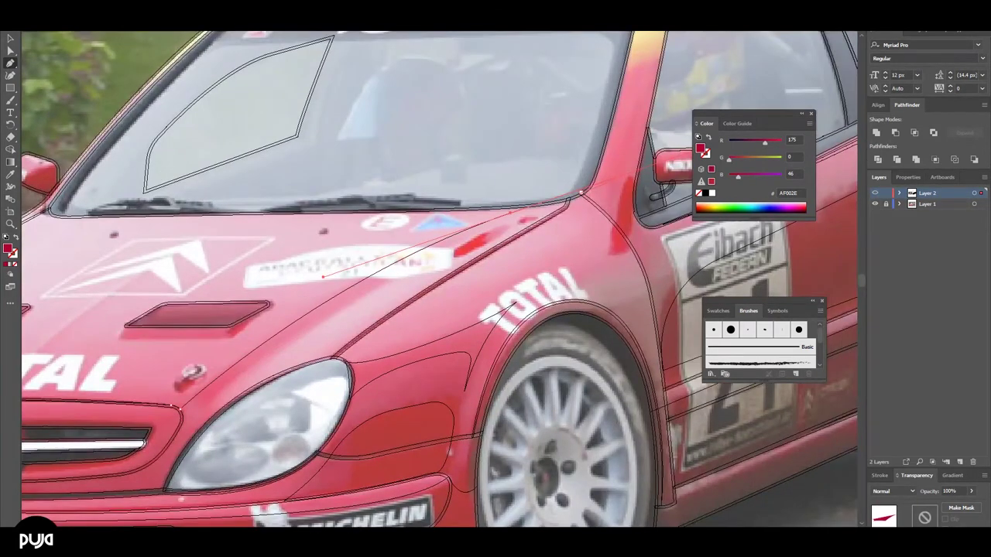
{"action": "scroll", "coordinate": [322, 276], "scroll_direction": "down", "scroll_amount": 2}
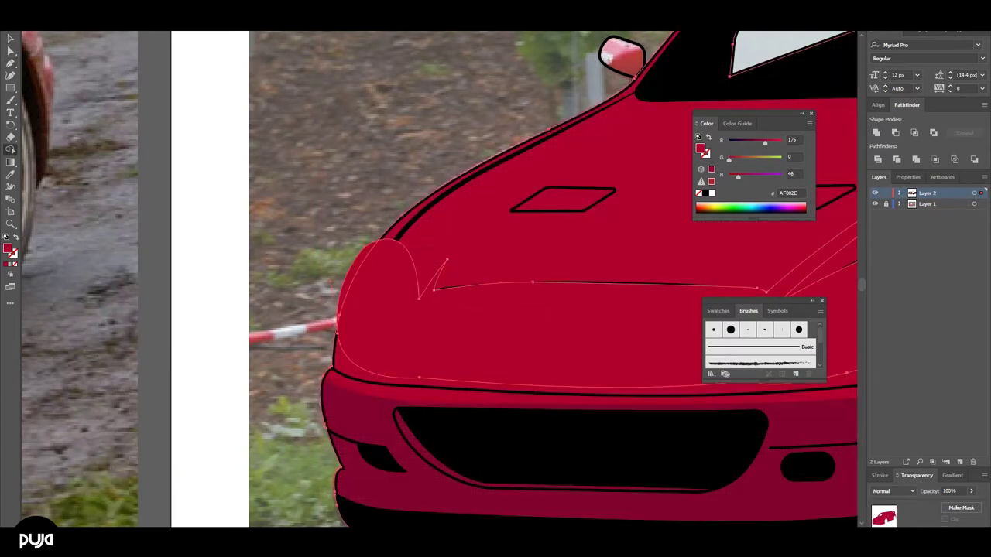
{"action": "right_click", "coordinate": [492, 121]}
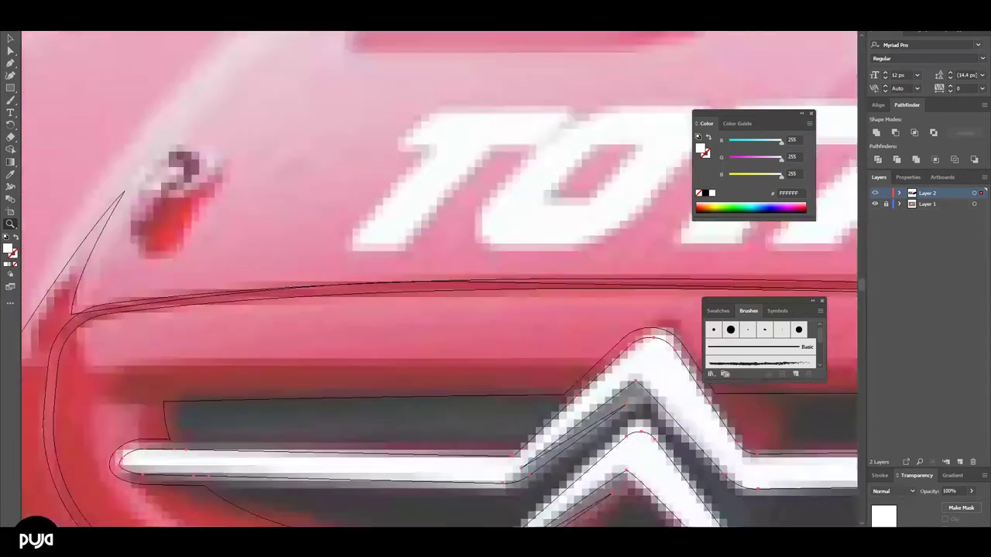
Close the white grille highlight path and deselect it
{"action": "key", "text": "p"}
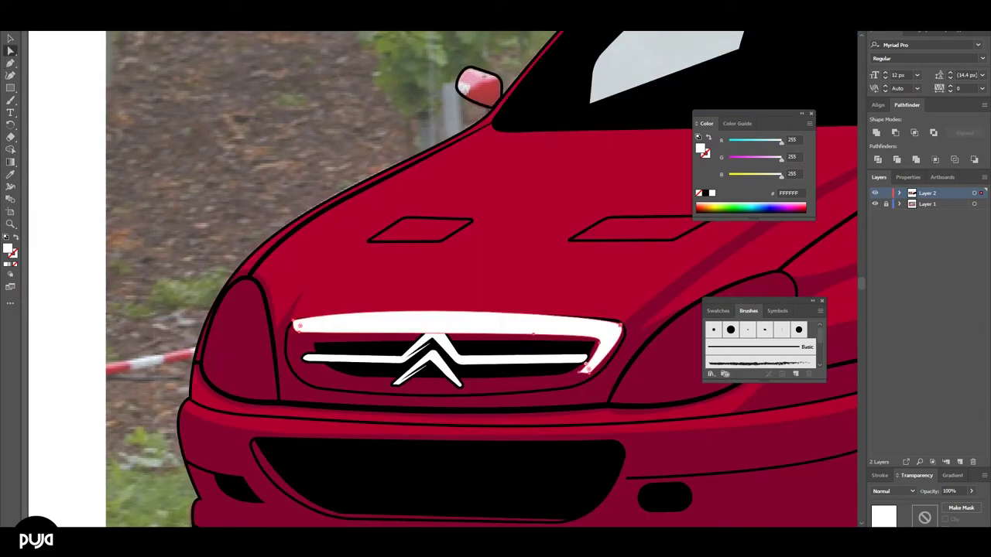
{"action": "scroll", "coordinate": [629, 334], "scroll_direction": "up", "scroll_amount": 1}
{"action": "left_click_drag", "start_coordinate": [634, 297], "coordinate": [656, 312]}
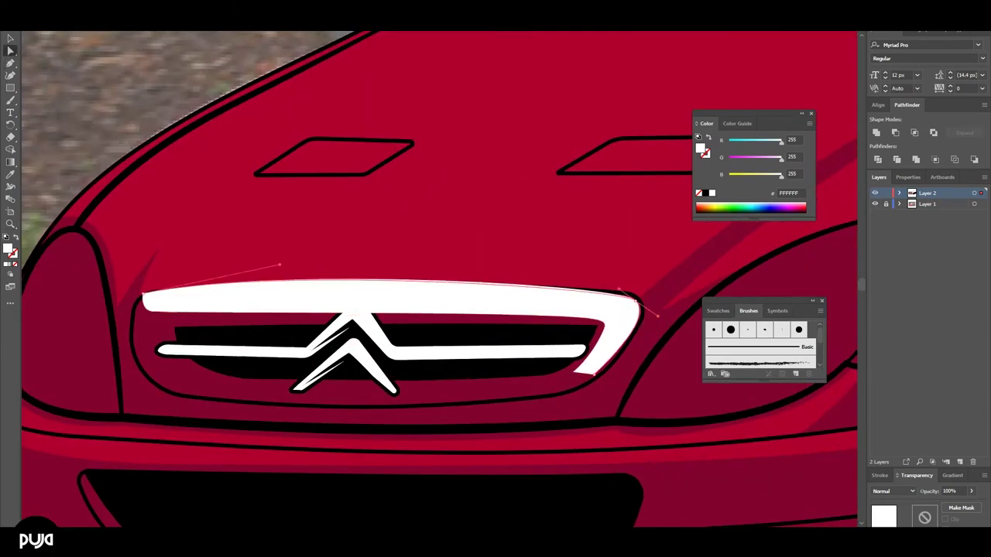
{"action": "key", "text": "v"}
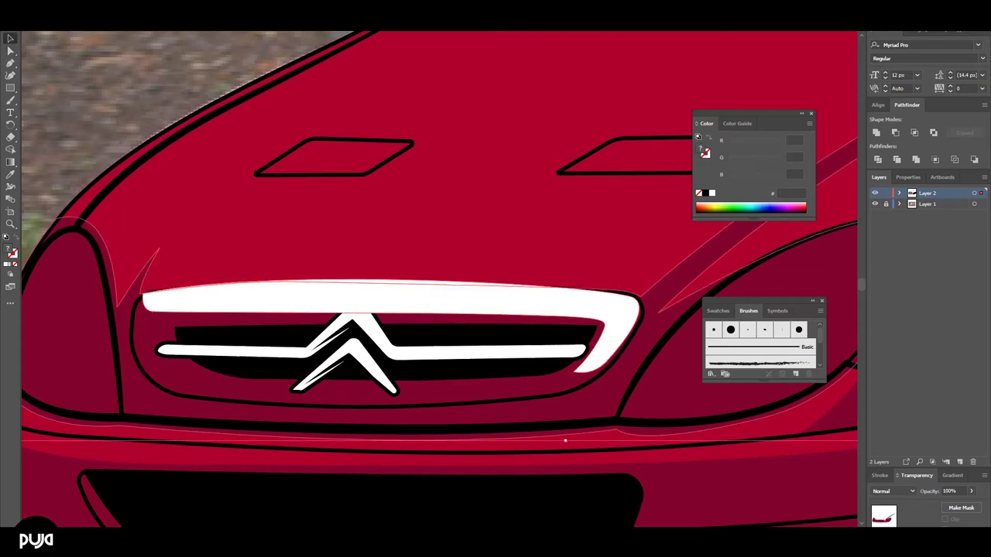
{"action": "left_click", "coordinate": [564, 441]}
Check the grille highlight path in Outline view against the reference photo
{"action": "scroll", "coordinate": [439, 279], "scroll_direction": "down", "scroll_amount": 3}
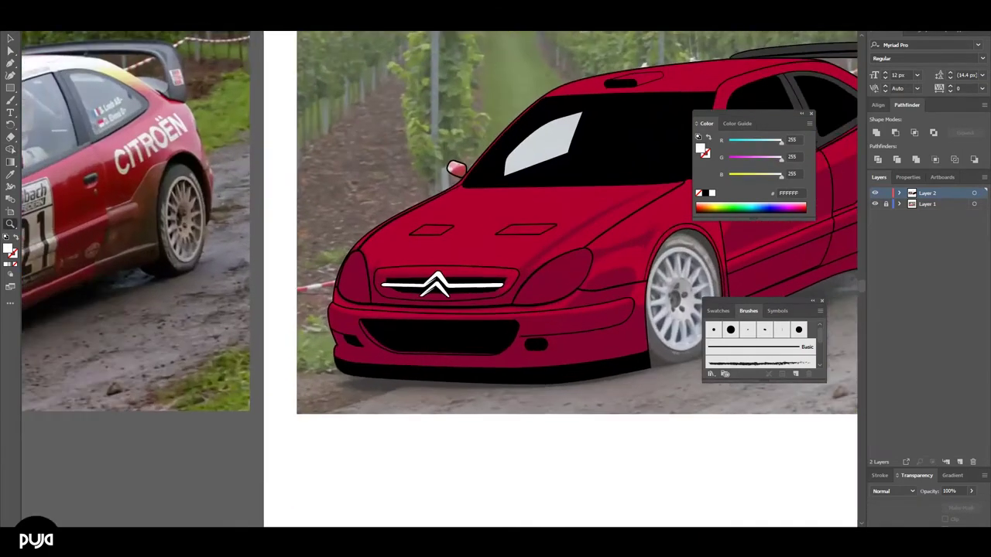
{"action": "key", "text": "ctrl+y"}
{"action": "scroll", "coordinate": [439, 279], "scroll_direction": "up", "scroll_amount": 3}
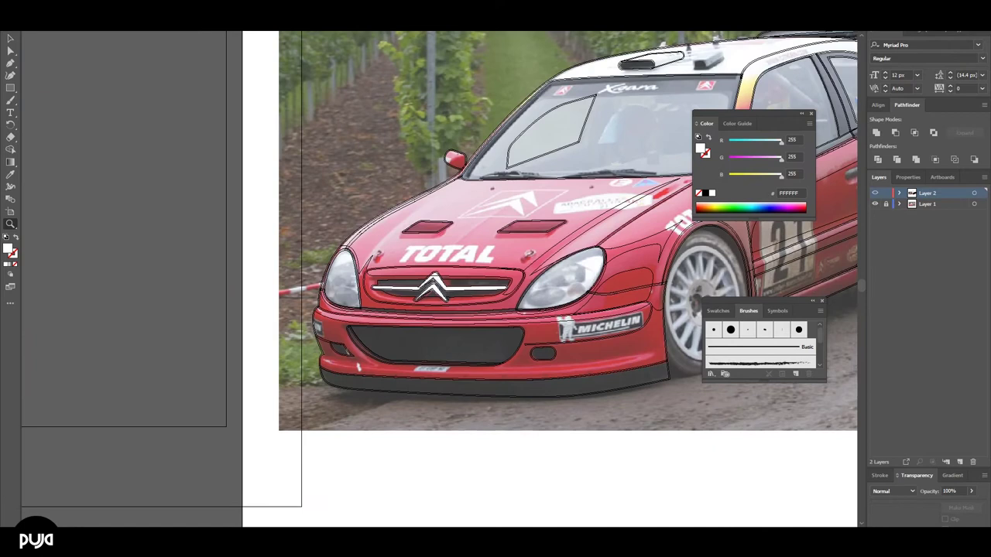
{"action": "scroll", "coordinate": [433, 287], "scroll_direction": "up", "scroll_amount": 5}
{"action": "scroll", "coordinate": [434, 286], "scroll_direction": "down", "scroll_amount": 3}
{"action": "key", "text": "p"}
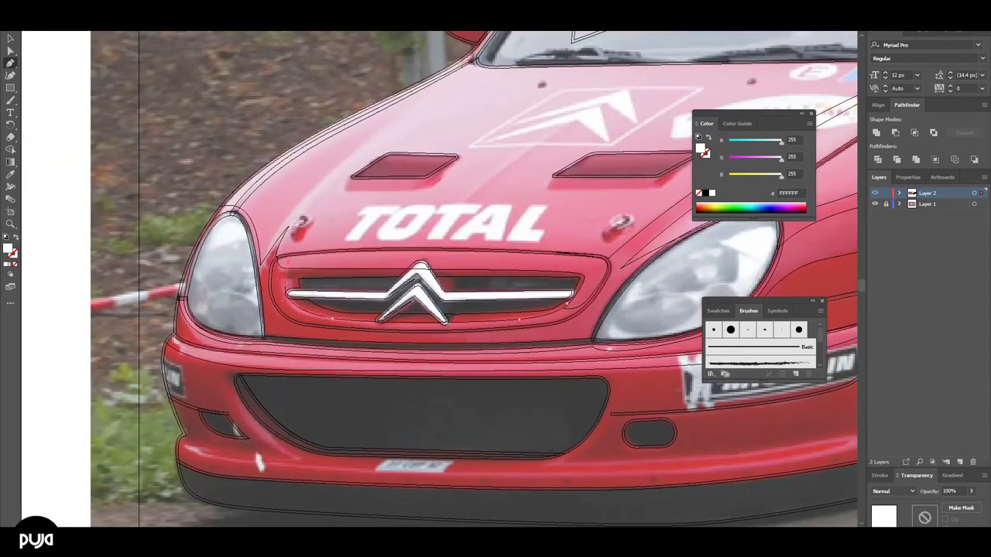
{"action": "key", "text": "ctrl+y"}
Make the grille path a white 1.5 mm stroke with no fill, widened at its bottom centre
{"action": "key", "text": "shift+x"}
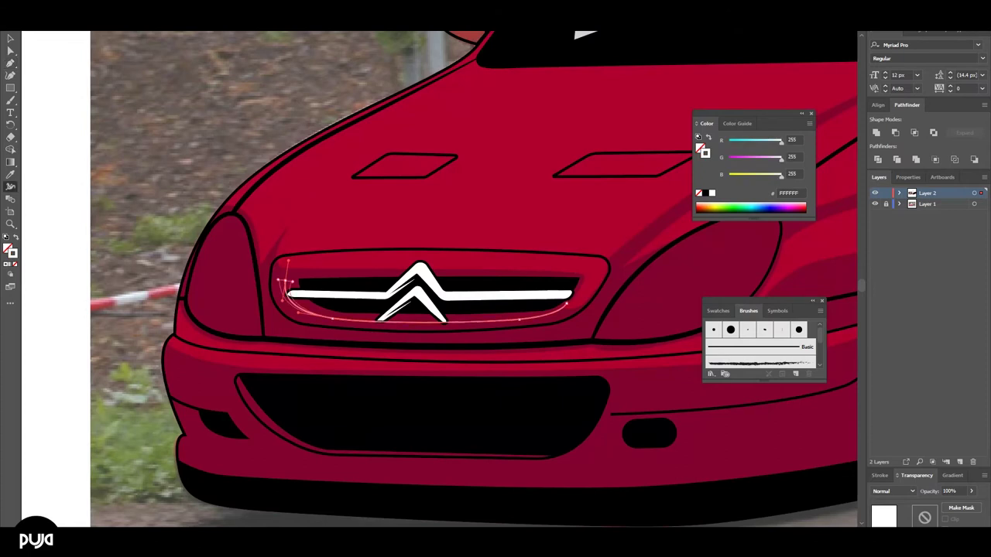
{"action": "left_click", "coordinate": [880, 475]}
{"action": "left_click", "coordinate": [925, 526]}
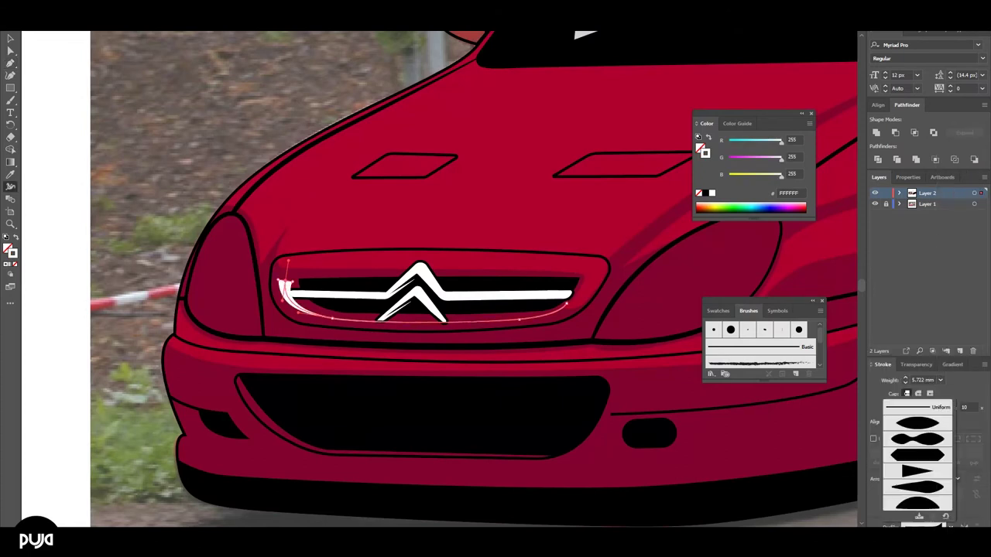
{"action": "left_click", "coordinate": [885, 465]}
{"action": "left_click", "coordinate": [939, 380]}
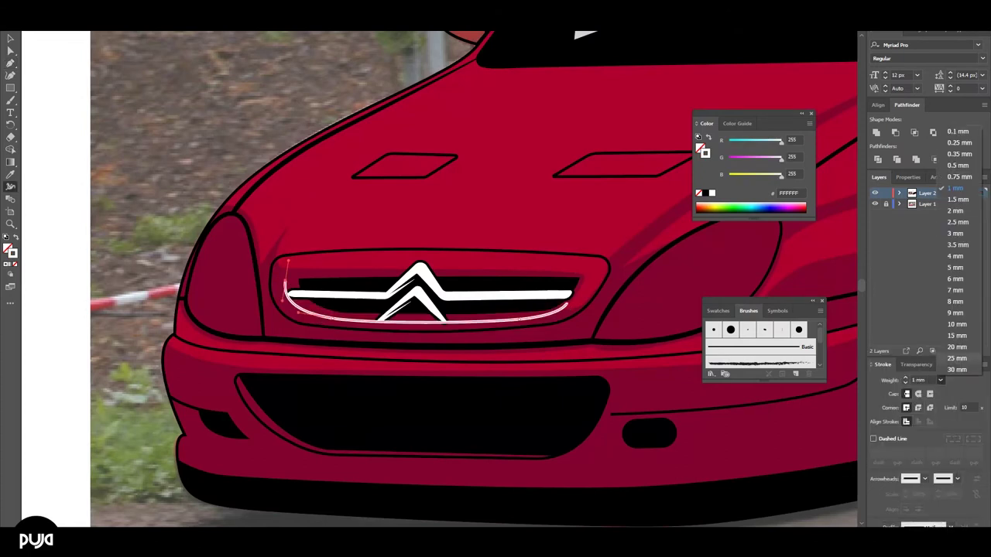
{"action": "left_click", "coordinate": [959, 211]}
{"action": "scroll", "coordinate": [499, 307], "scroll_direction": "up", "scroll_amount": 2}
{"action": "left_click_drag", "start_coordinate": [525, 329], "coordinate": [491, 331]}
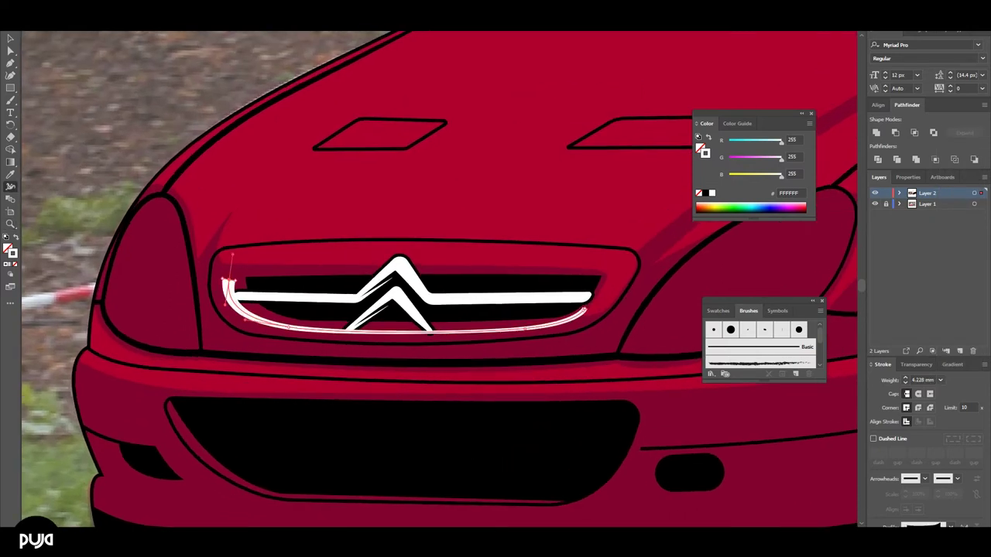
Expand the grille stroke into a filled shape and select the red grille surround outline
{"action": "left_click", "coordinate": [89, 27]}
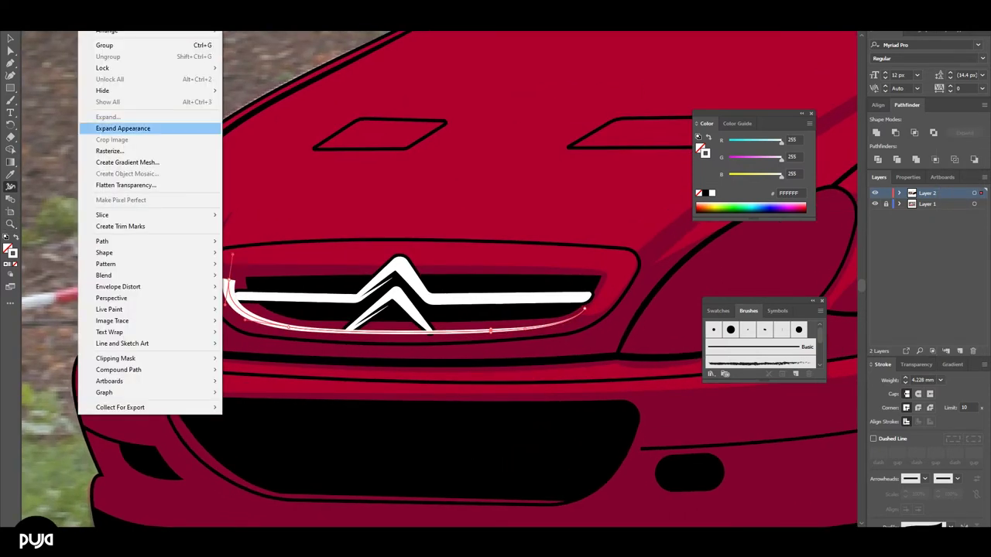
{"action": "left_click", "coordinate": [132, 126]}
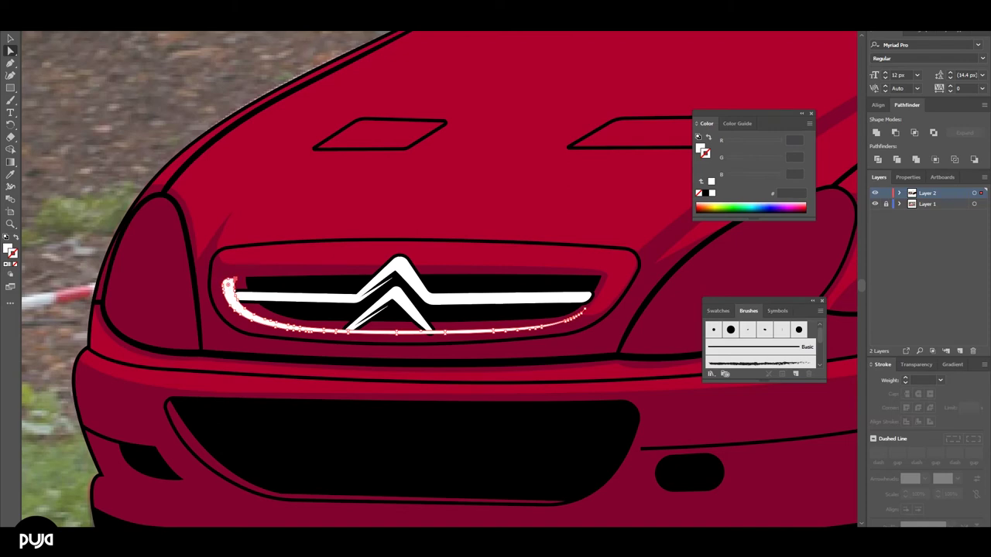
{"action": "key", "text": "ctrl+minus"}
{"action": "key", "text": "ctrl+minus"}
{"action": "key", "text": "ctrl+minus"}
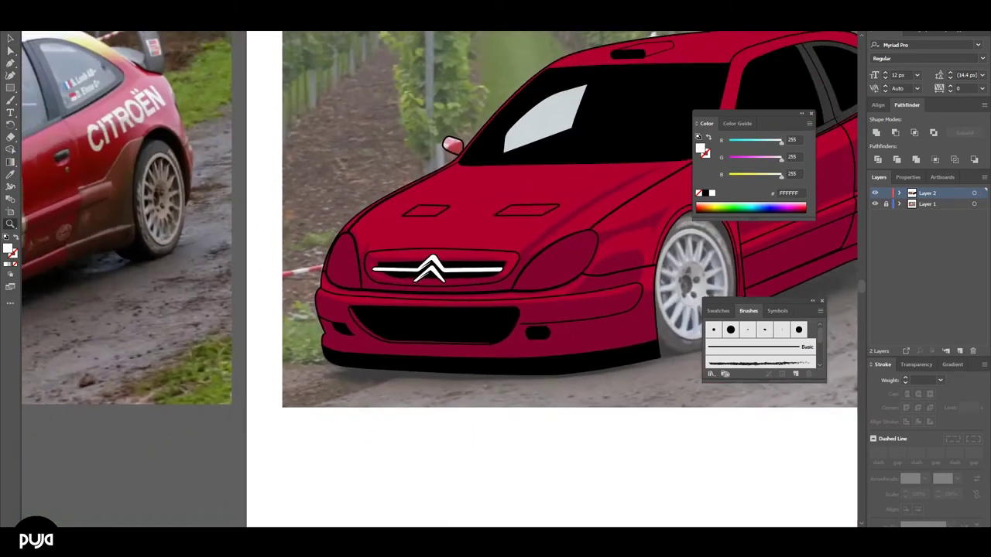
{"action": "key", "text": "ctrl+minus"}
{"action": "key", "text": "ctrl+minus"}
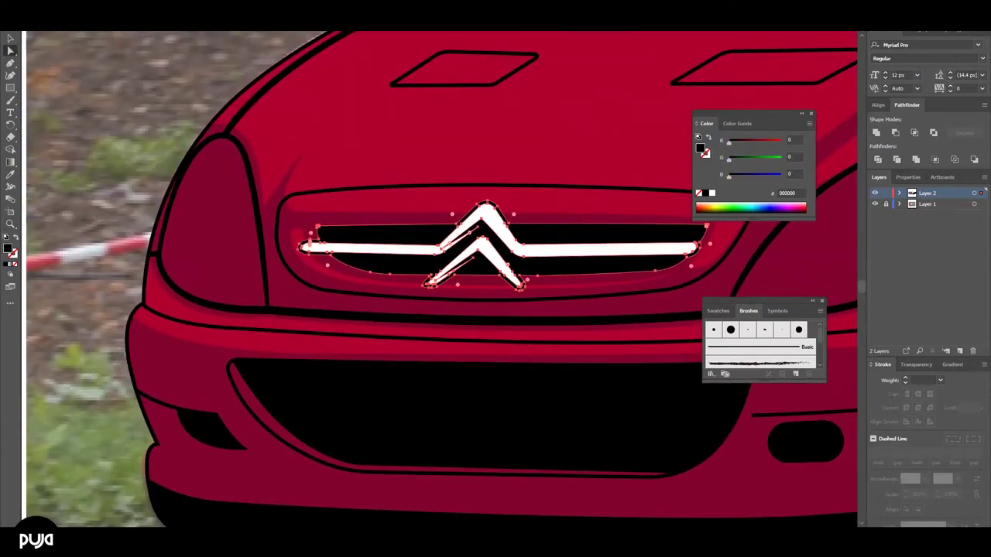
{"action": "left_click", "coordinate": [301, 233]}
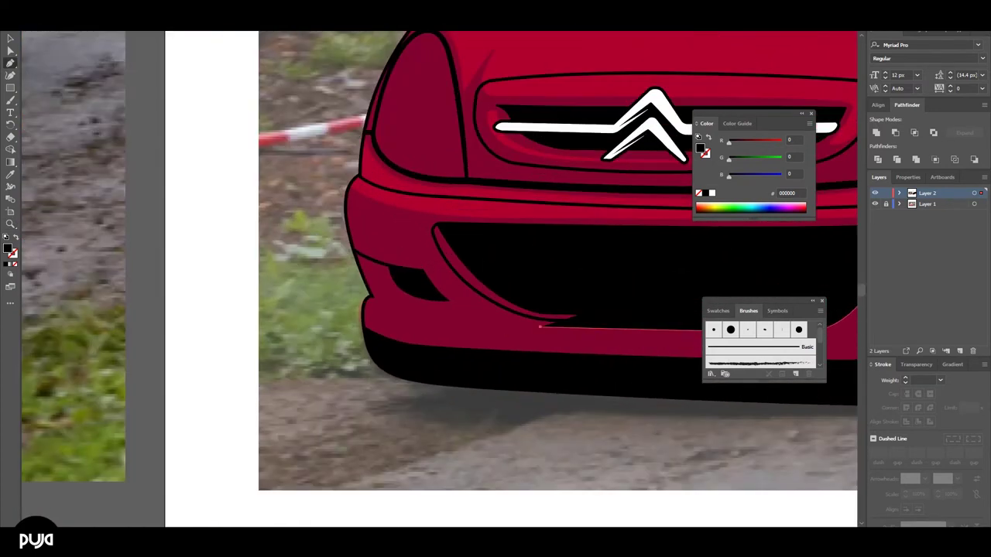
Trace a no-fill curve along the bumper opening, build the shading shape with Shape Builder and remove an extra point
{"action": "left_click_drag", "start_coordinate": [434, 229], "coordinate": [427, 154]}
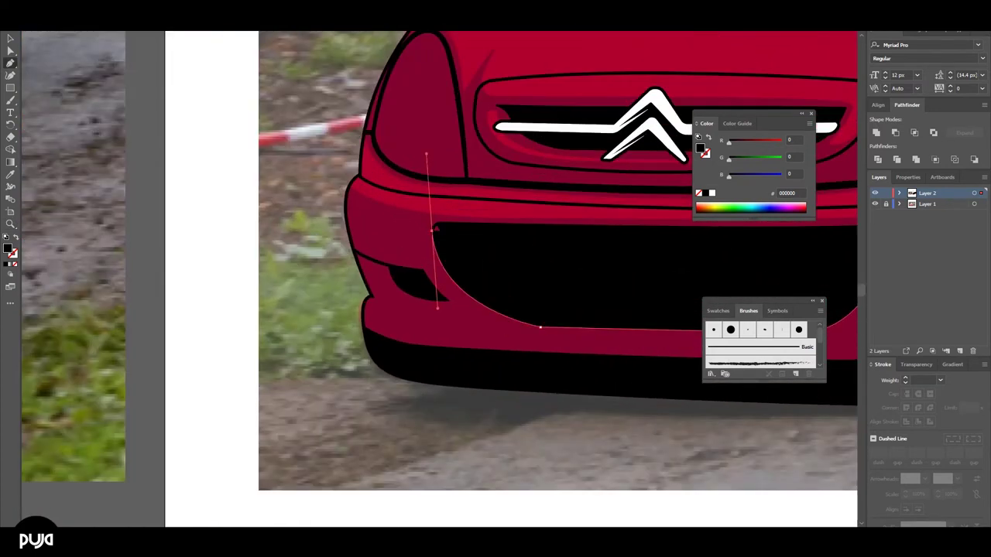
{"action": "left_click", "coordinate": [17, 237]}
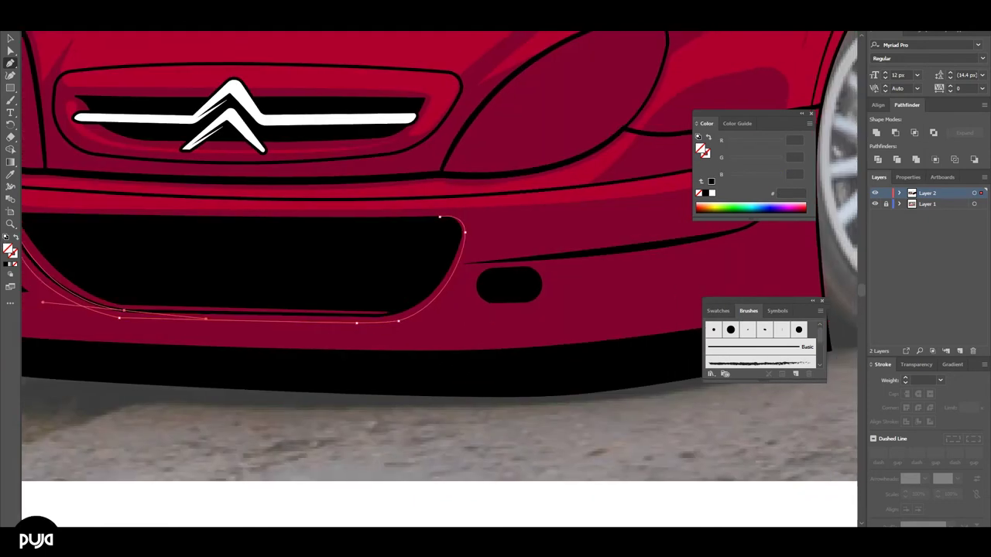
{"action": "key", "text": "ctrl+a"}
{"action": "key", "text": "shift+m"}
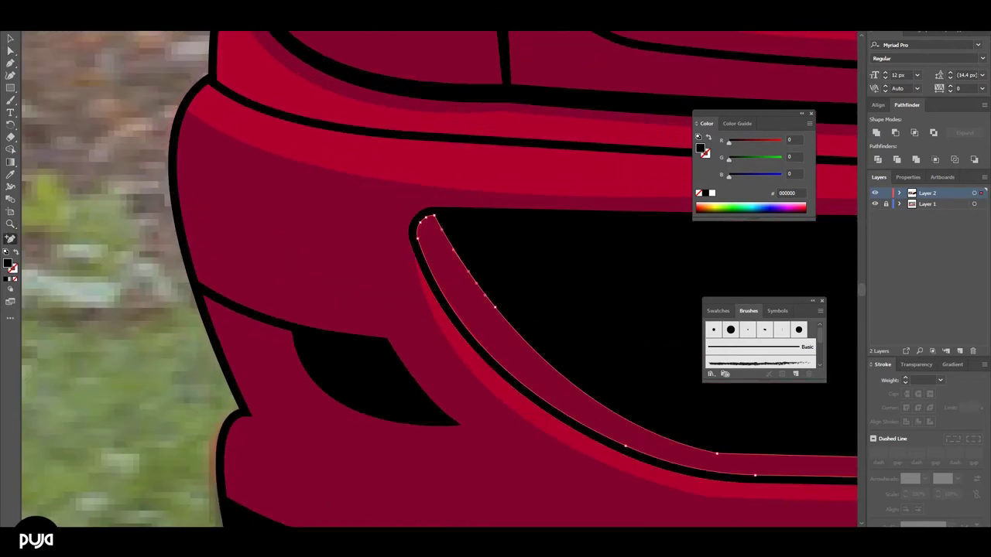
{"action": "left_click", "coordinate": [453, 250]}
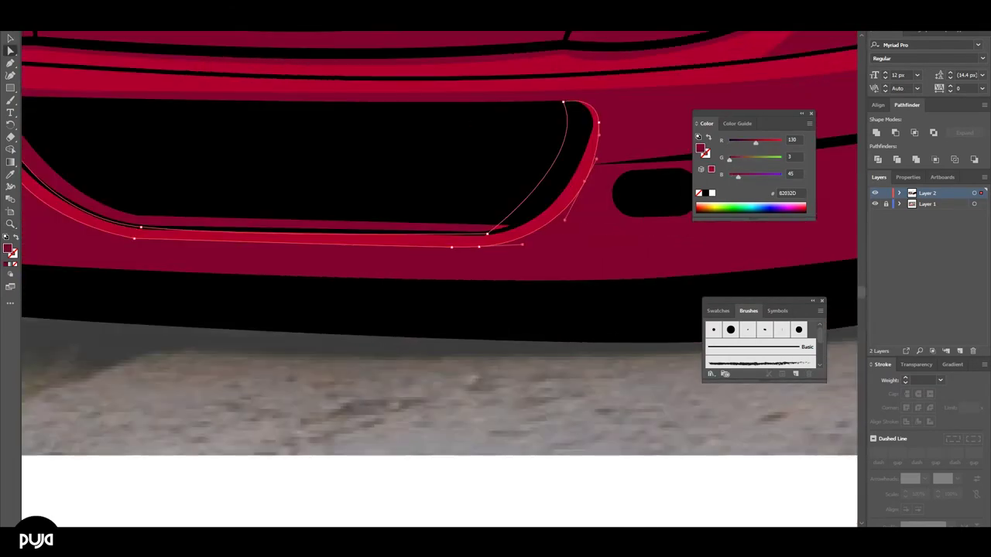
Adjust a point on the bumper shading curve and view the drawing beside the photo
{"action": "key", "text": "ctrl+minus"}
{"action": "key", "text": "ctrl+minus"}
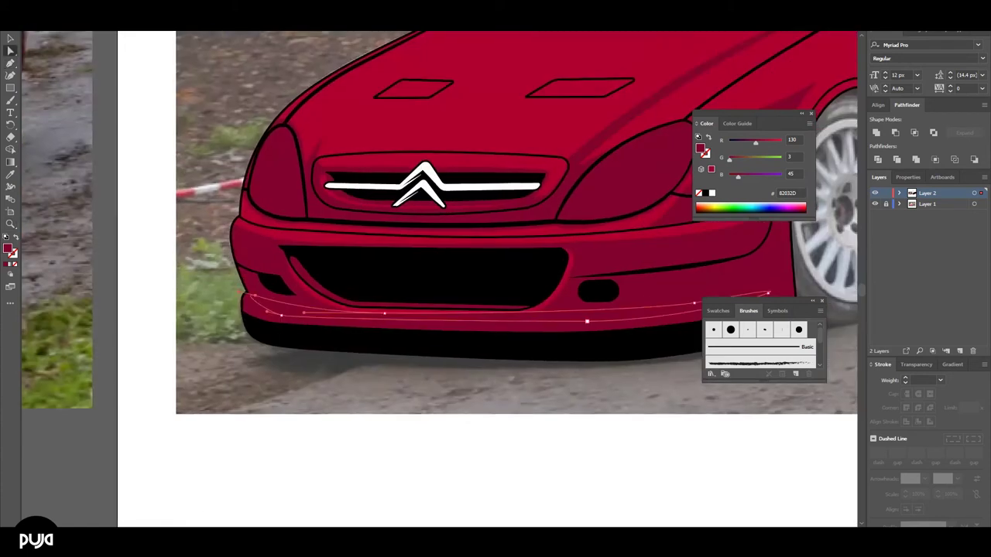
{"action": "left_click", "coordinate": [383, 312]}
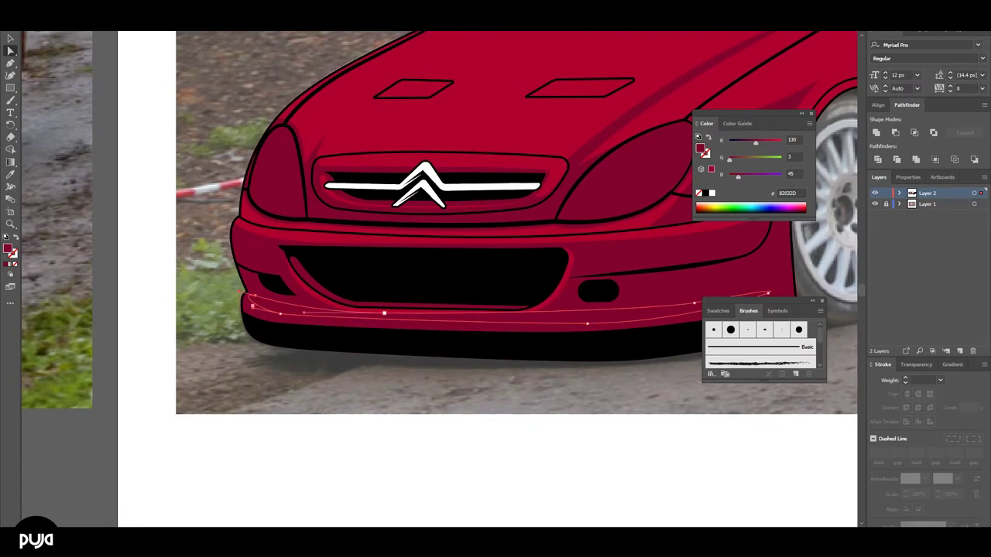
{"action": "key", "text": "ctrl+a"}
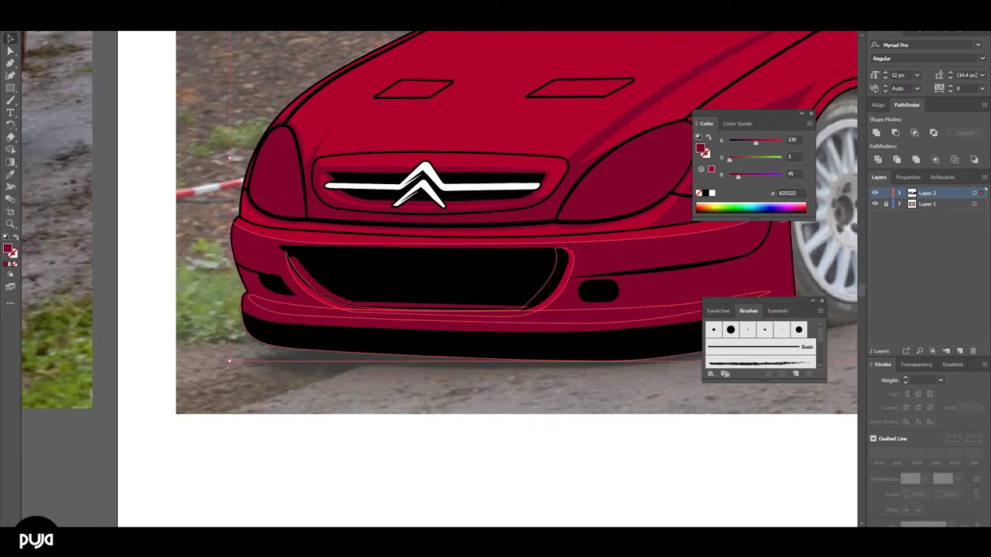
{"action": "key", "text": "ctrl+shift+a"}
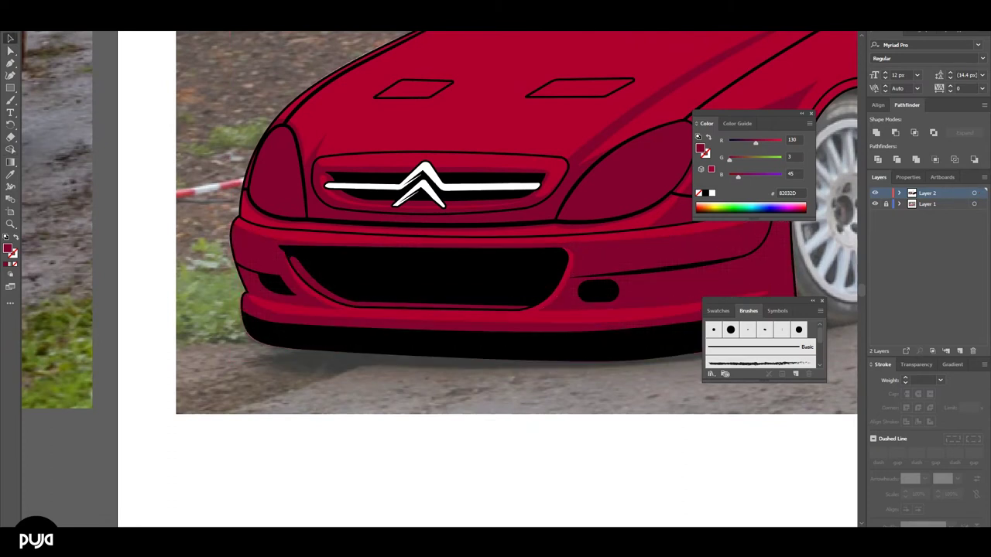
{"action": "key", "text": "ctrl+0"}
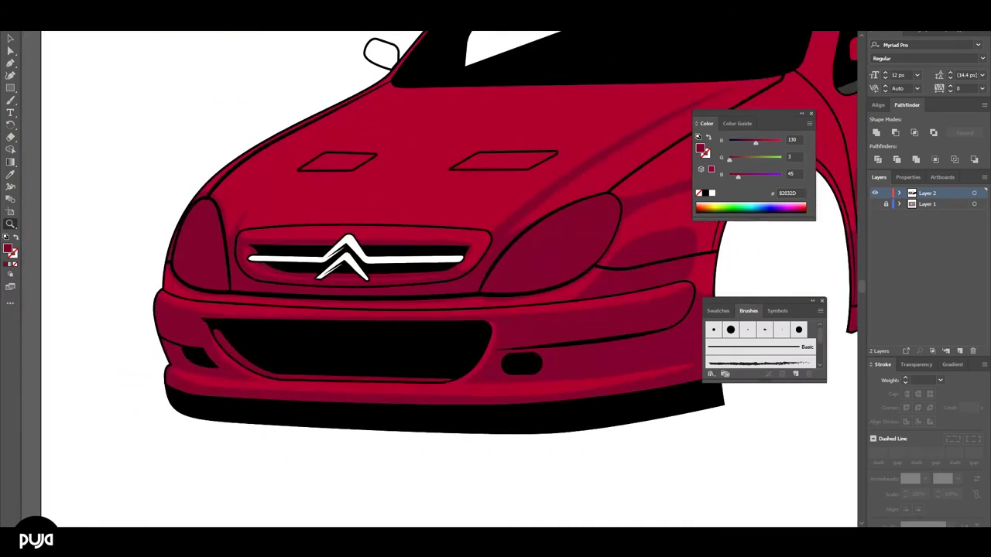
Pen the bonnet vent shapes and fill them with black sampled by the Eyedropper
{"action": "key", "text": "a"}
{"action": "left_click", "coordinate": [689, 292]}
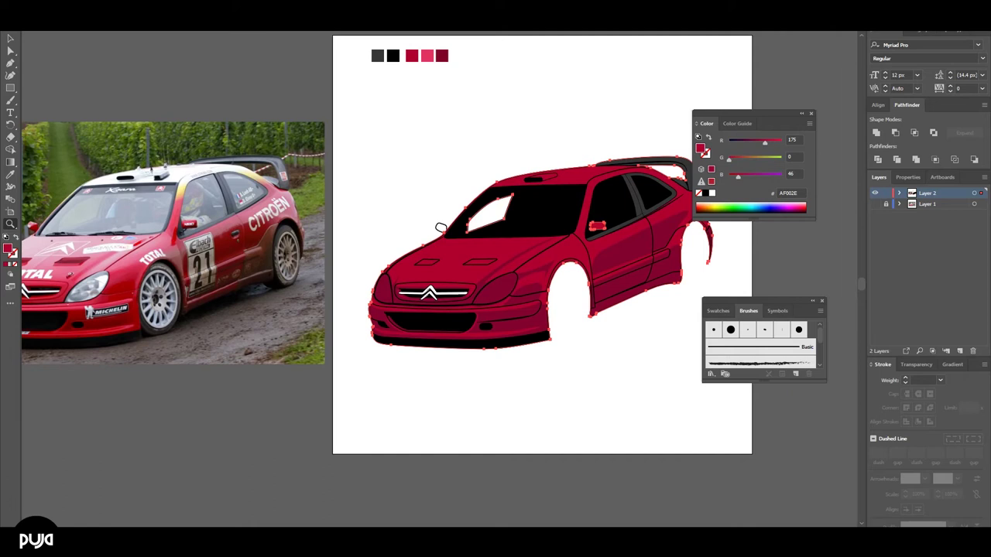
{"action": "left_click_drag", "start_coordinate": [440, 227], "coordinate": [495, 205]}
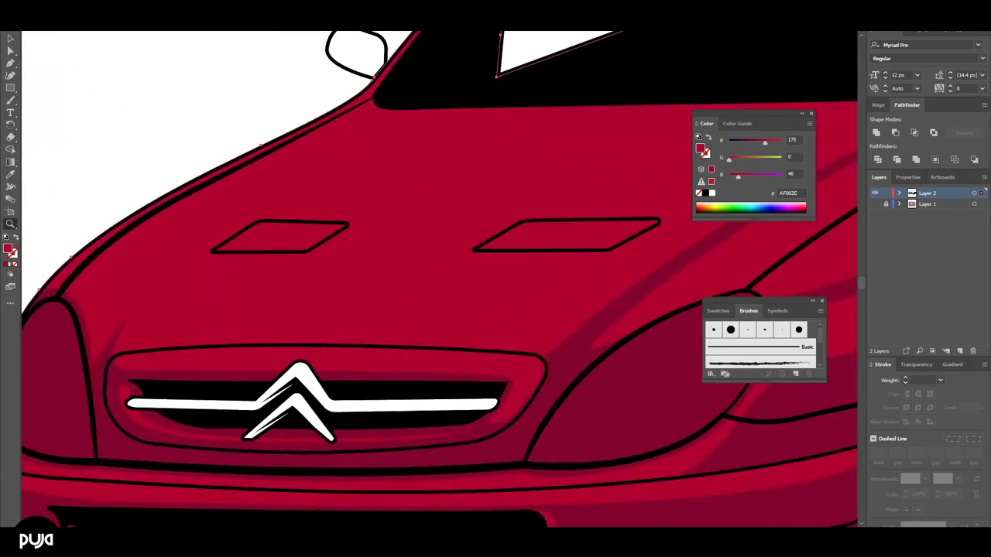
{"action": "key", "text": "p"}
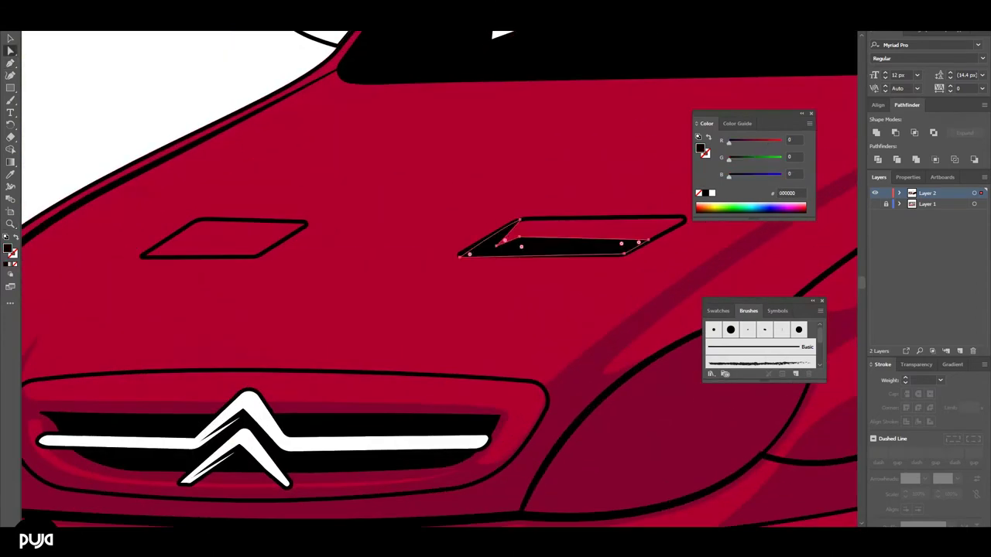
{"action": "scroll", "coordinate": [457, 248], "scroll_direction": "up", "scroll_amount": 2}
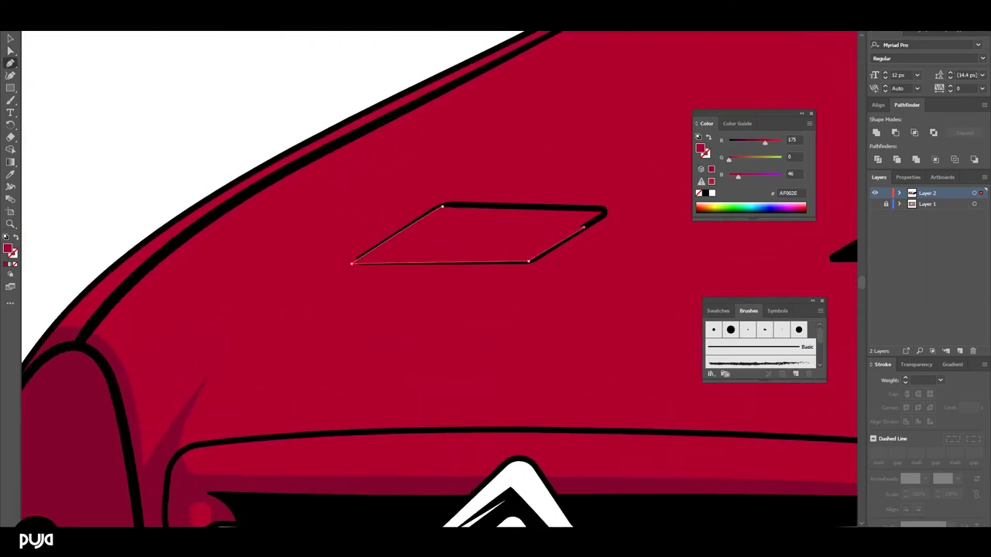
{"action": "key", "text": "i"}
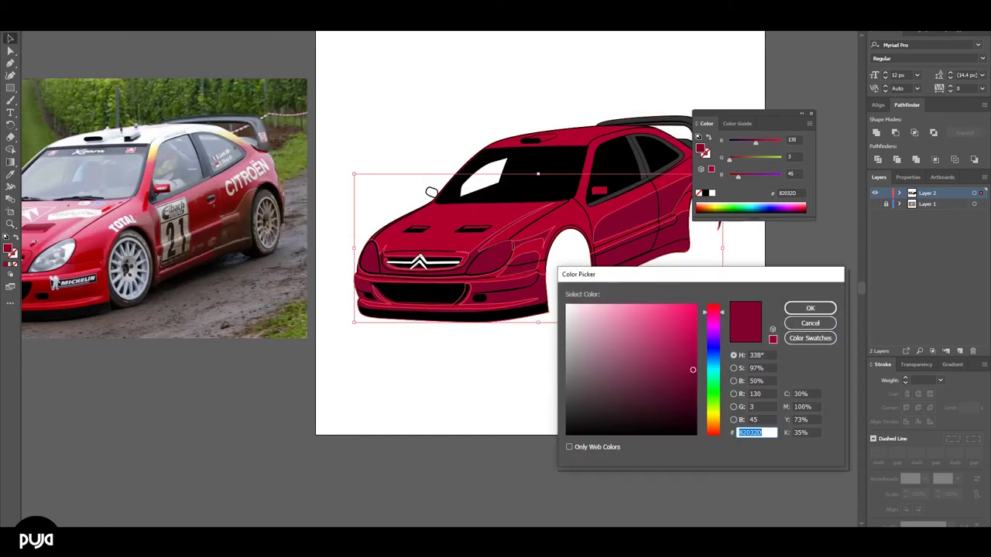
Try hex reds 770000 and A00000 for the body, then revert to the darker red
{"action": "type", "text": "770000"}
{"action": "key", "text": "Return"}
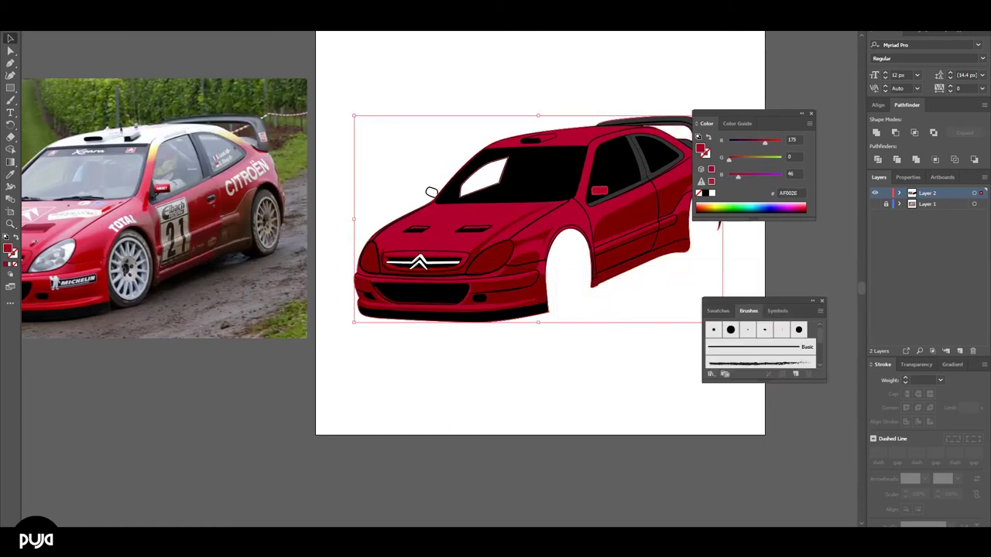
{"action": "type", "text": "A00000"}
{"action": "key", "text": "Return"}
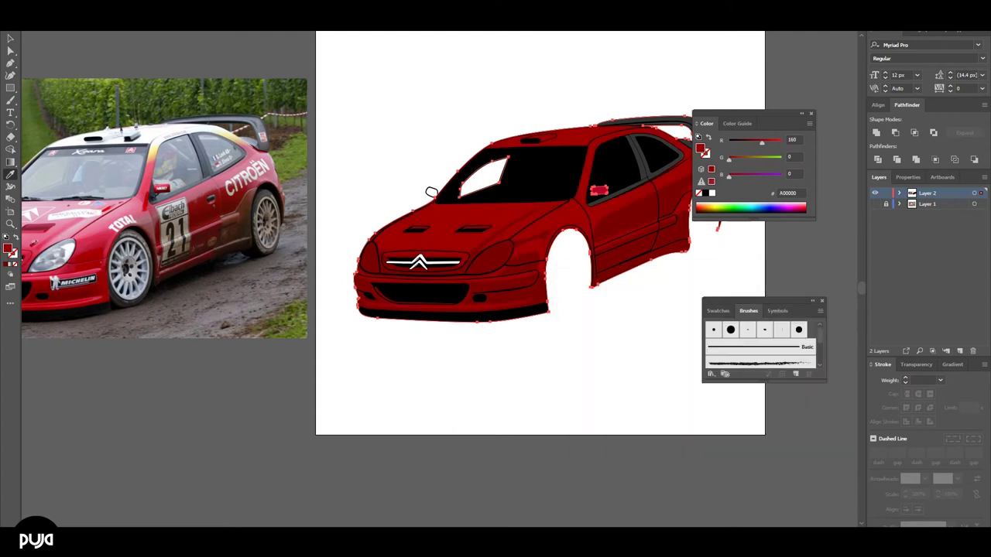
{"action": "key", "text": "ctrl+minus"}
{"action": "key", "text": "ctrl+z"}
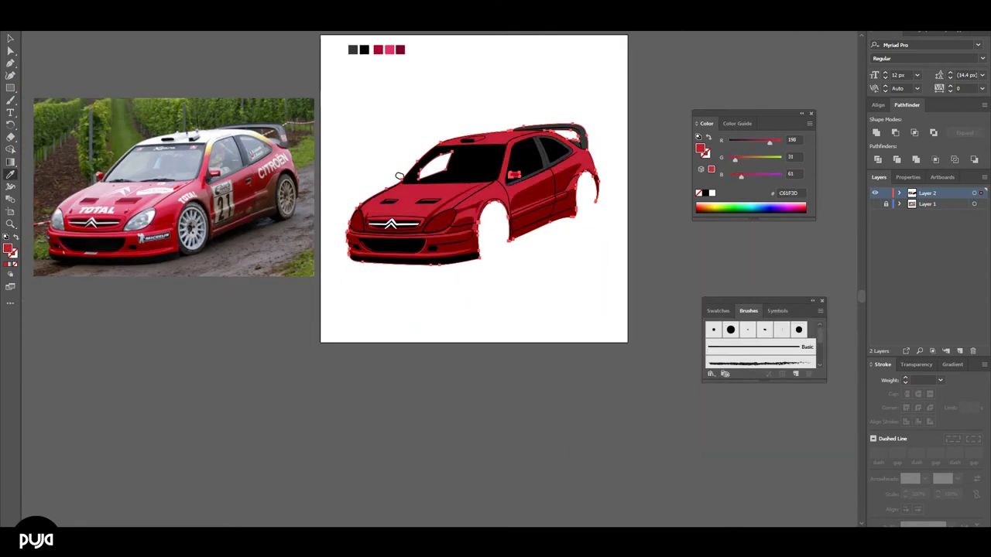
{"action": "key", "text": "v"}
{"action": "key", "text": "a"}
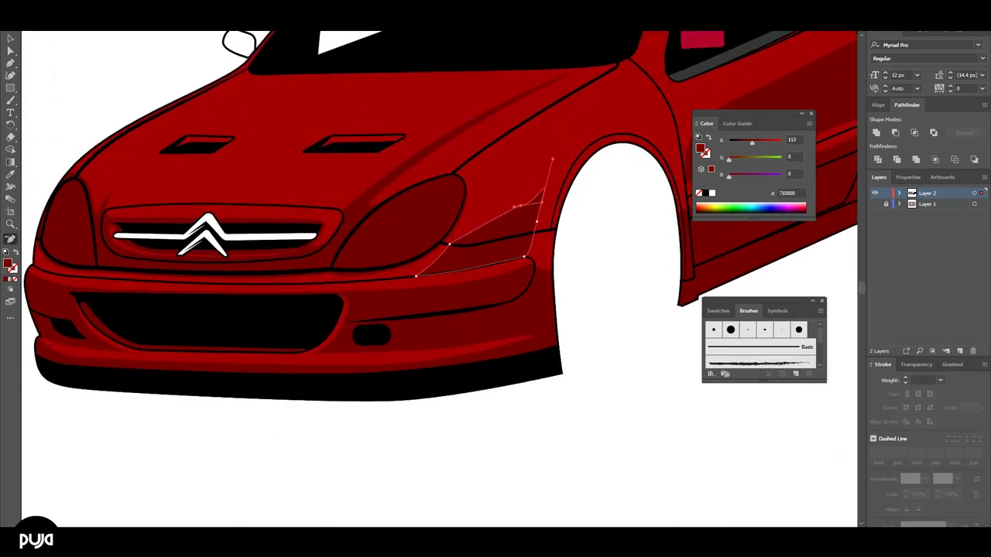
Drag the dark red shading curve beside the headlight into a new shape
{"action": "key", "text": "v"}
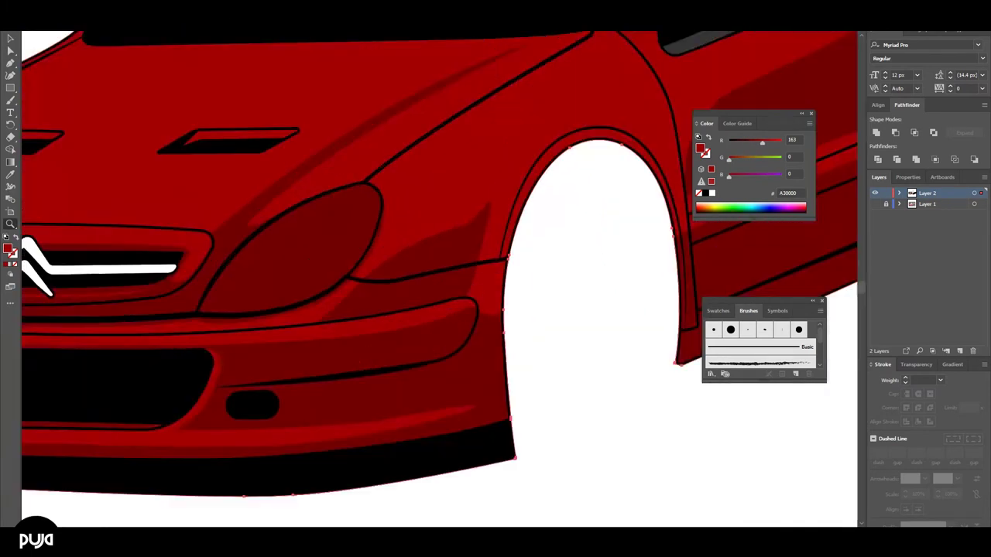
{"action": "key", "text": "a"}
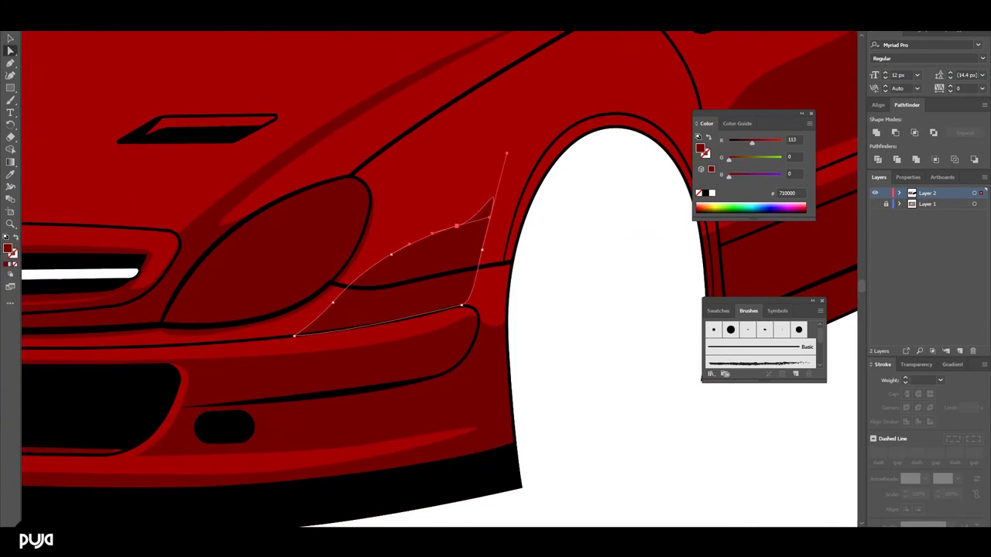
{"action": "left_click_drag", "start_coordinate": [391, 254], "coordinate": [348, 252]}
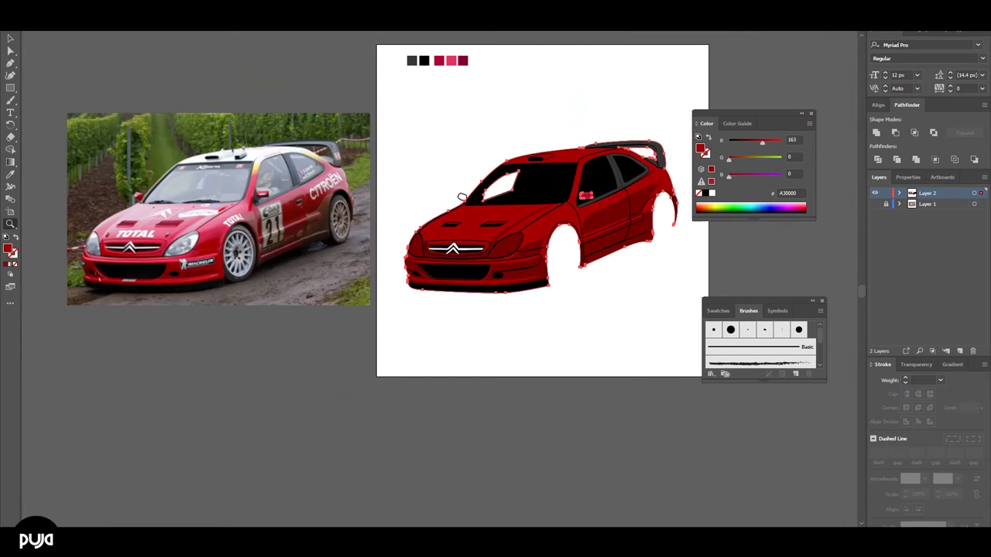
{"action": "mouse_move", "coordinate": [461, 196]}
{"action": "left_mouse_down"}
{"action": "mouse_move", "coordinate": [372, 247]}
{"action": "mouse_move", "coordinate": [362, 280]}
{"action": "left_mouse_up"}
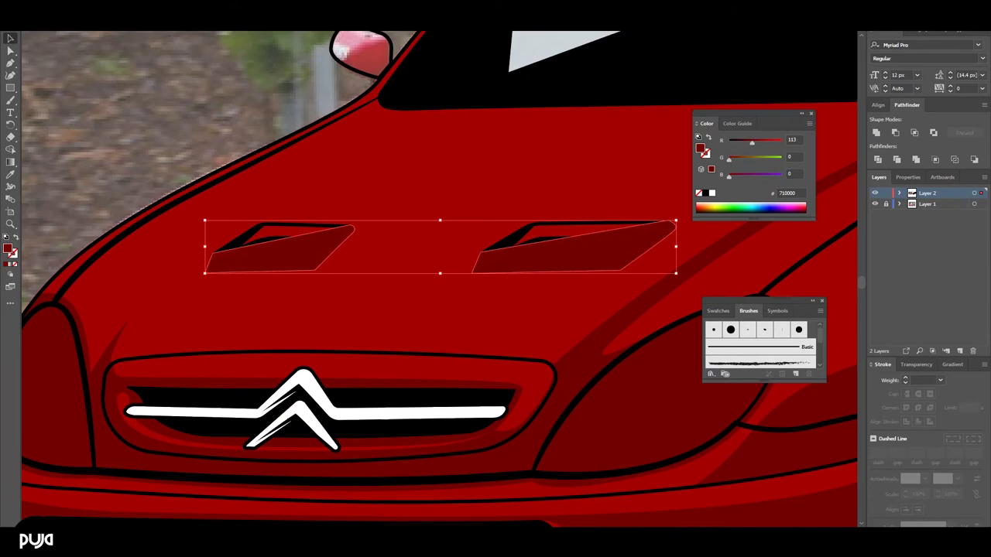
Send the vent shading behind the black bonnet vents and inspect them close up
{"action": "key", "text": "ctrl+shift+bracketleft"}
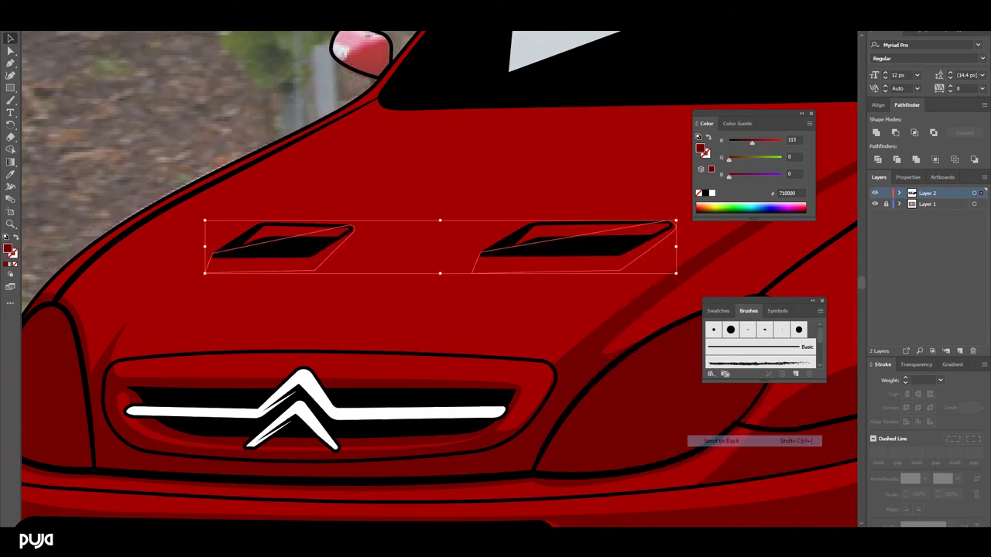
{"action": "key", "text": "a"}
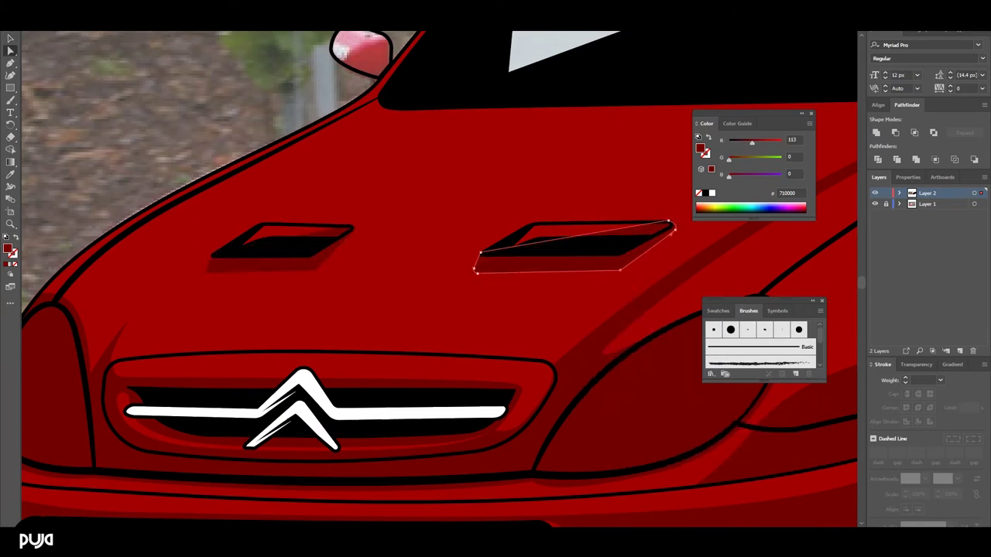
{"action": "left_click", "coordinate": [310, 261]}
{"action": "scroll", "coordinate": [232, 263], "scroll_direction": "up", "scroll_amount": 5}
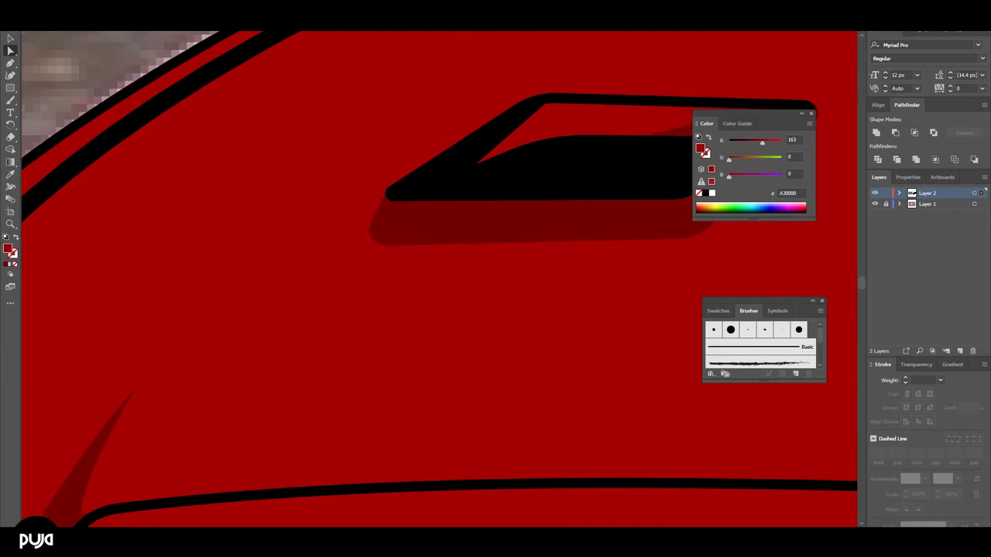
{"action": "scroll", "coordinate": [421, 239], "scroll_direction": "down", "scroll_amount": 3}
{"action": "scroll", "coordinate": [421, 238], "scroll_direction": "down", "scroll_amount": 5}
{"action": "left_click_drag", "start_coordinate": [443, 224], "coordinate": [483, 250]}
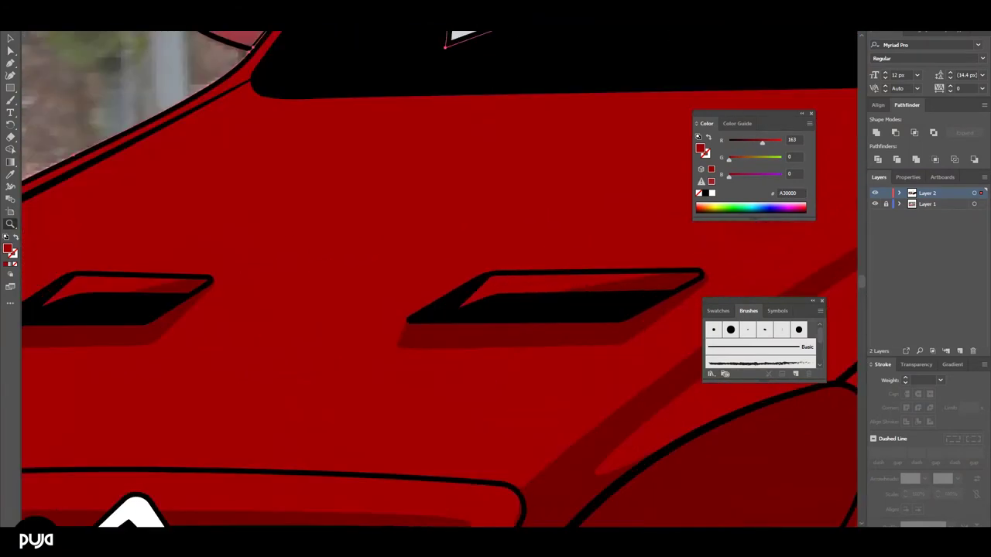
{"action": "key", "text": "ctrl+shift+a"}
{"action": "scroll", "coordinate": [243, 255], "scroll_direction": "down", "scroll_amount": 2}
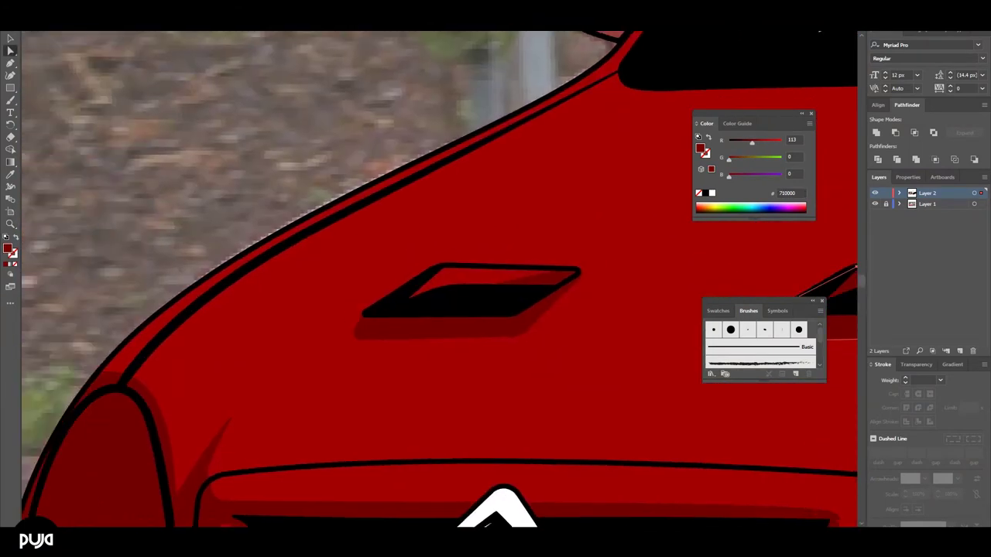
{"action": "key", "text": "ctrl+shift+a"}
Draw a black mirror-mount shape in Outline view and send it behind the red body
{"action": "scroll", "coordinate": [423, 230], "scroll_direction": "down", "scroll_amount": 5}
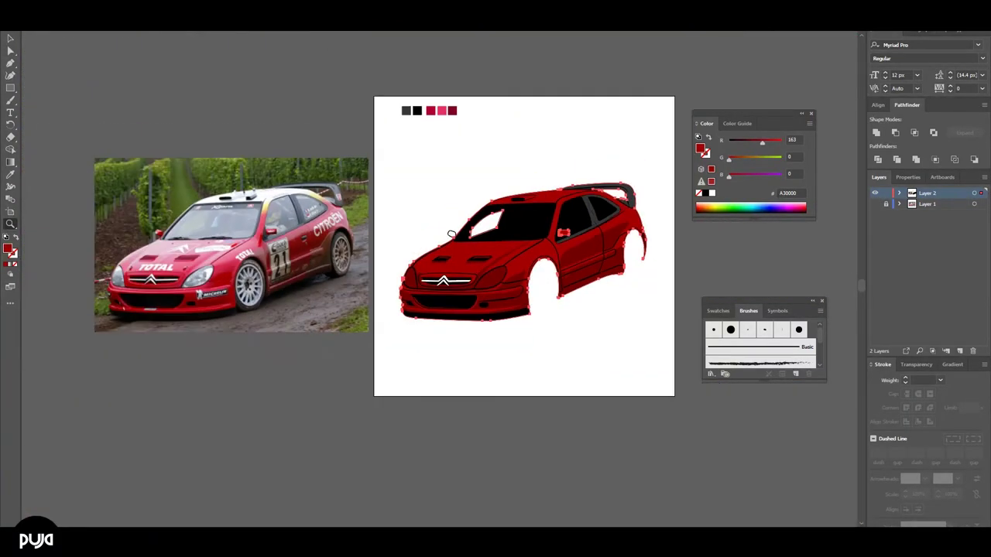
{"action": "scroll", "coordinate": [549, 309], "scroll_direction": "up", "scroll_amount": 5}
{"action": "scroll", "coordinate": [422, 194], "scroll_direction": "down", "scroll_amount": 5}
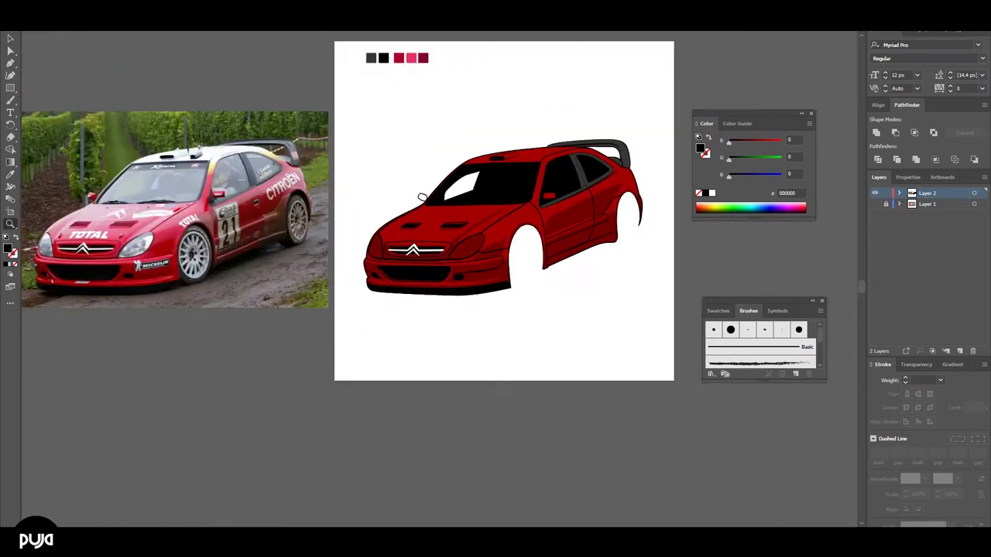
{"action": "scroll", "coordinate": [342, 201], "scroll_direction": "up", "scroll_amount": 5}
{"action": "key", "text": "ctrl+y"}
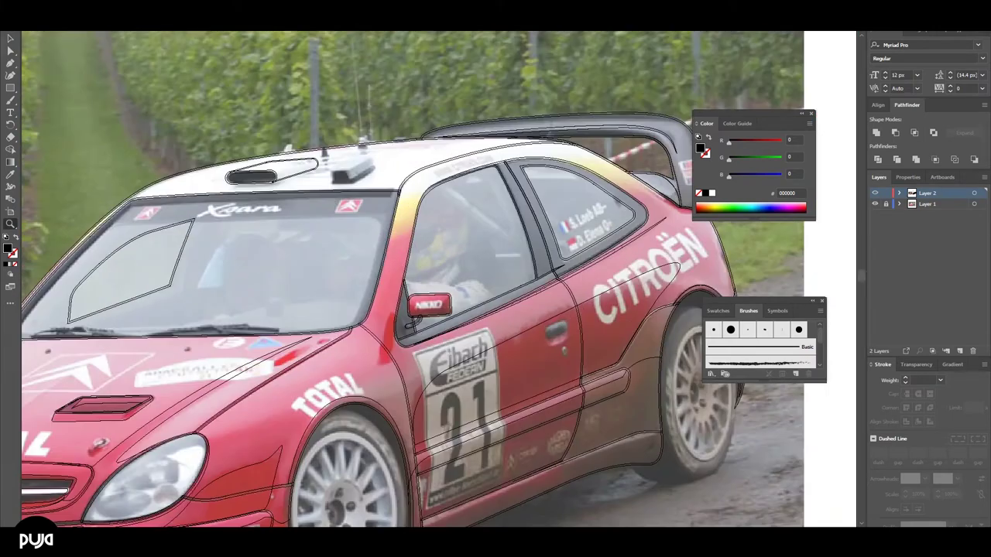
{"action": "scroll", "coordinate": [457, 227], "scroll_direction": "up", "scroll_amount": 3}
{"action": "key", "text": "p"}
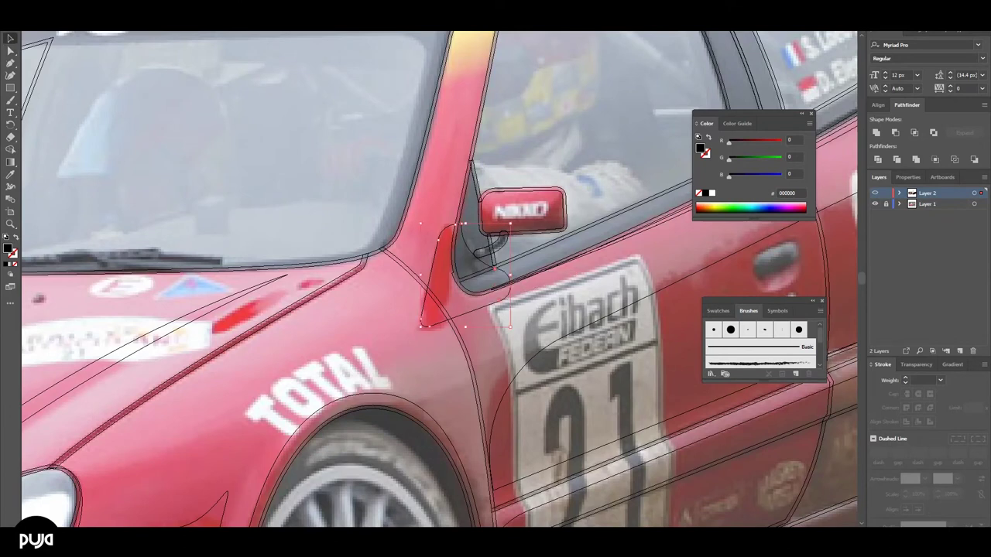
{"action": "key", "text": "ctrl+y"}
{"action": "right_click", "coordinate": [458, 283]}
{"action": "left_click", "coordinate": [586, 475]}
{"action": "key", "text": "ctrl+0"}
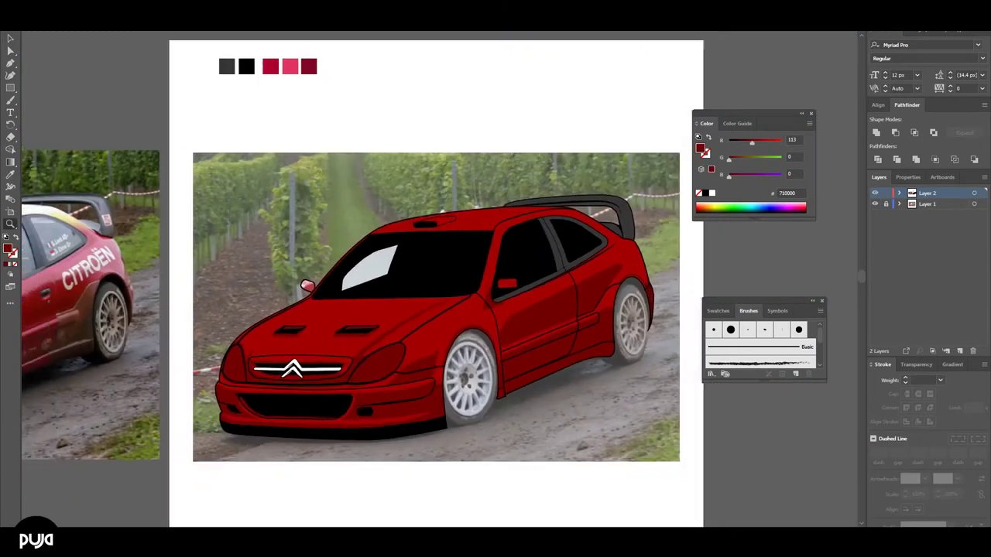
Trace a new shading path across the hood over the reference photo
{"action": "key", "text": "ctrl+y"}
{"action": "scroll", "coordinate": [480, 379], "scroll_direction": "up", "scroll_amount": 1}
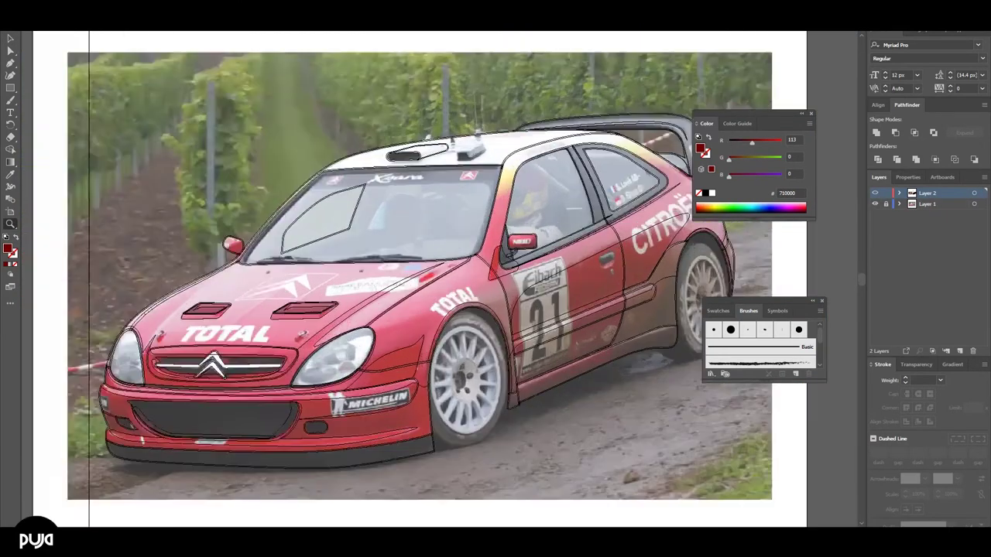
{"action": "scroll", "coordinate": [437, 247], "scroll_direction": "up", "scroll_amount": 1}
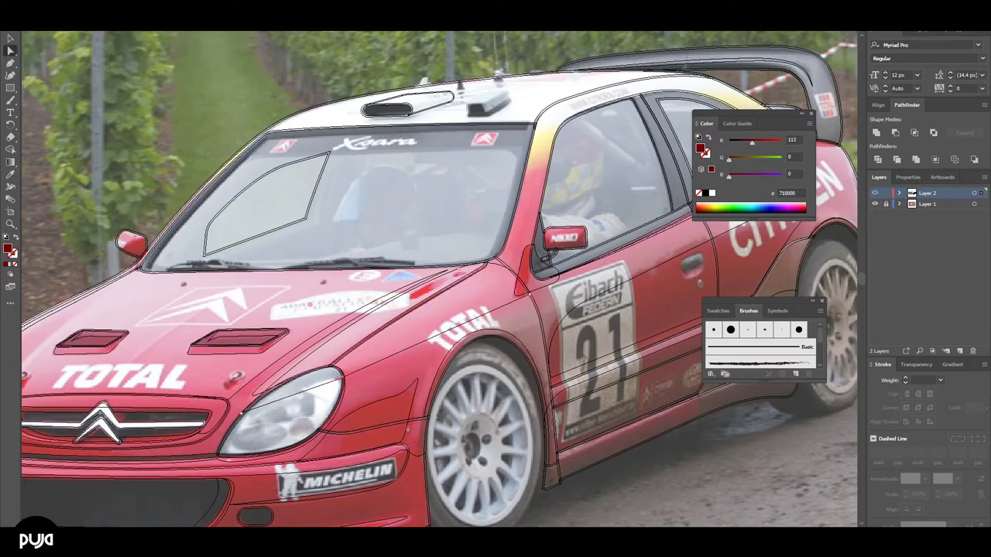
{"action": "key", "text": "ctrl+y"}
{"action": "key", "text": "ctrl+0"}
{"action": "right_click", "coordinate": [460, 344]}
Recolour the hood shading path fill to bright red D80000
{"action": "key", "text": "Escape"}
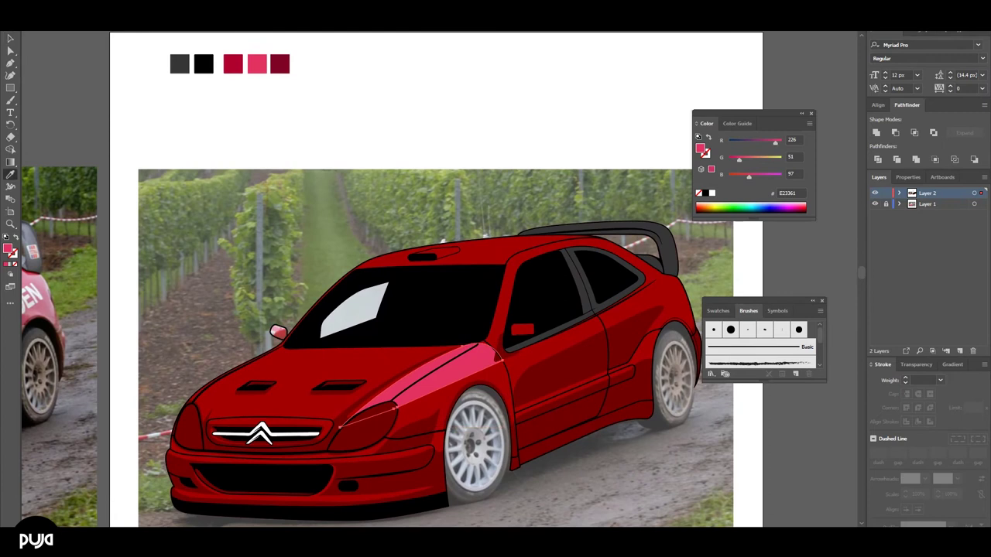
{"action": "double_click", "coordinate": [7, 249]}
{"action": "left_click", "coordinate": [809, 307]}
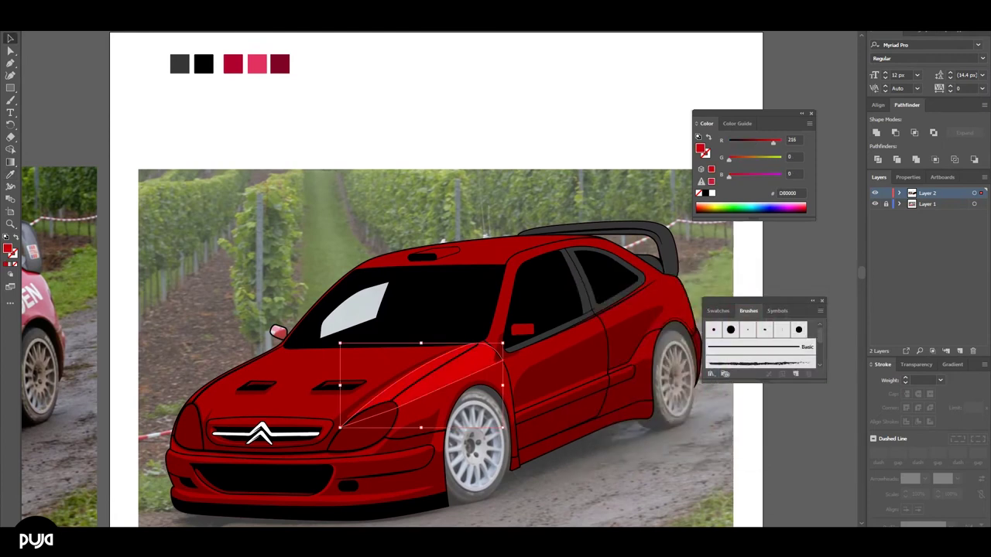
{"action": "key", "text": "a"}
{"action": "scroll", "coordinate": [355, 443], "scroll_direction": "up", "scroll_amount": 2}
Select and ungroup both headlights and fill them white
{"action": "left_click", "coordinate": [364, 421]}
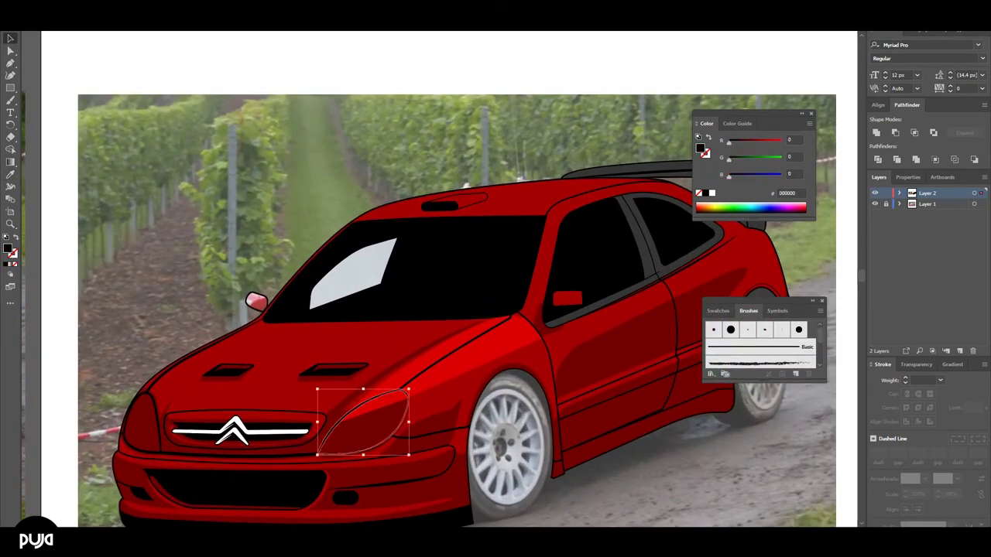
{"action": "left_click", "coordinate": [141, 422], "text": "shift"}
{"action": "left_click", "coordinate": [711, 193]}
{"action": "left_click", "coordinate": [364, 422]}
{"action": "right_click", "coordinate": [141, 425]}
{"action": "left_click", "coordinate": [194, 338]}
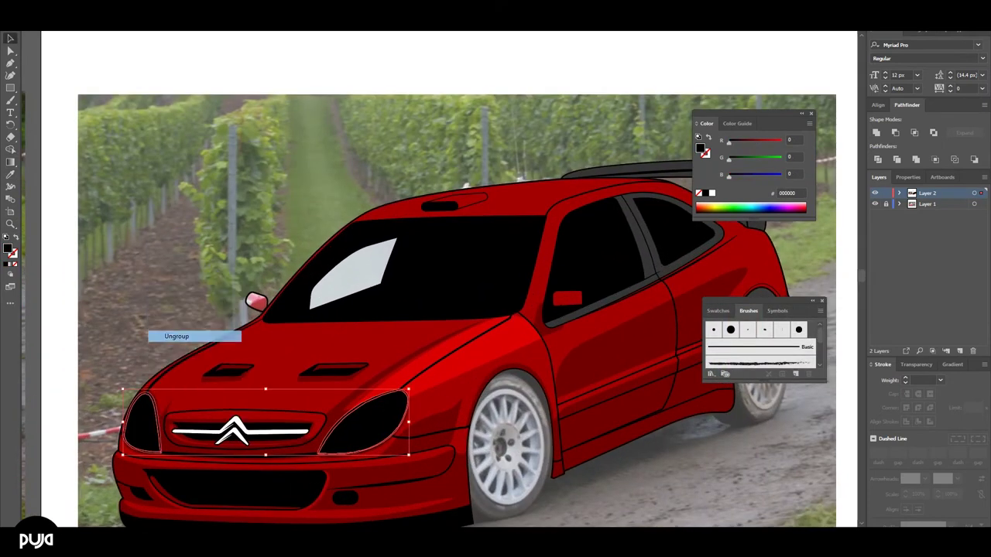
{"action": "right_click", "coordinate": [141, 425]}
{"action": "left_click", "coordinate": [364, 422]}
{"action": "left_click", "coordinate": [712, 192]}
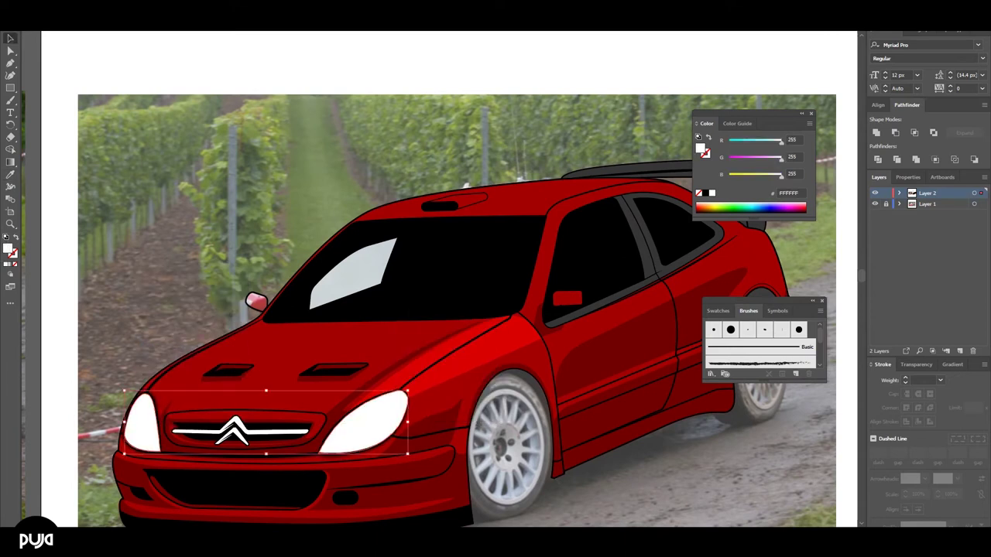
{"action": "key", "text": "ctrl+minus"}
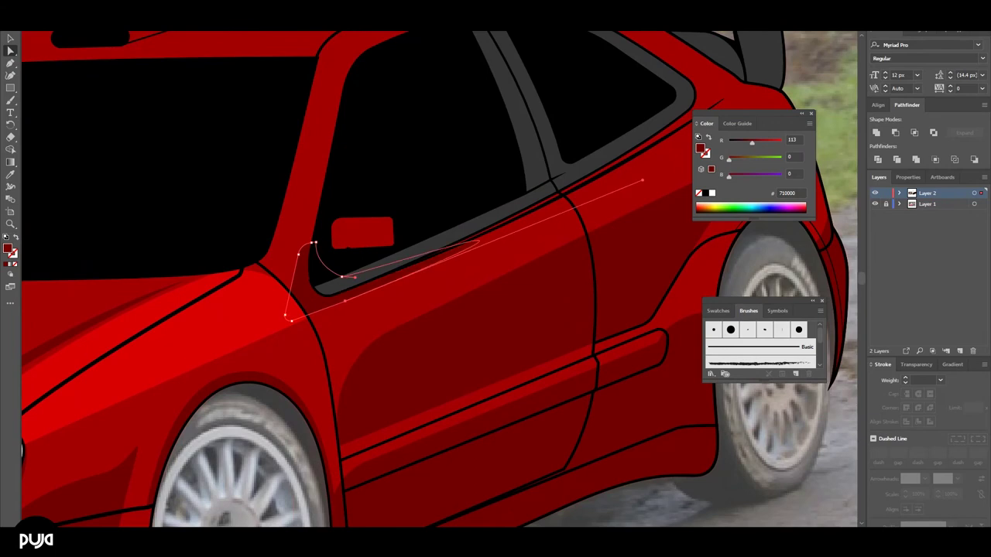
Pen a shading line from the body across the door to the headlight top
{"action": "key", "text": "ctrl+0"}
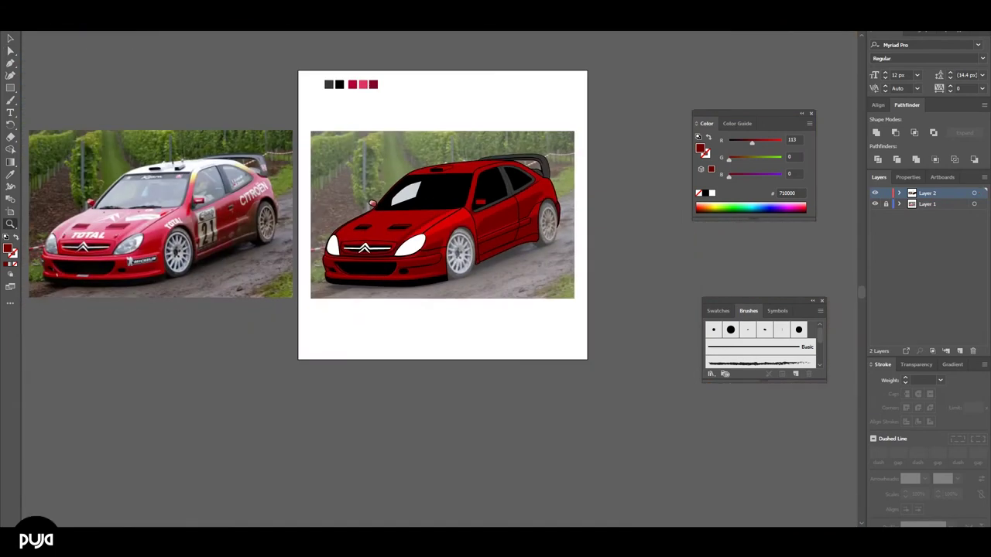
{"action": "left_click", "coordinate": [543, 182]}
{"action": "key", "text": "p"}
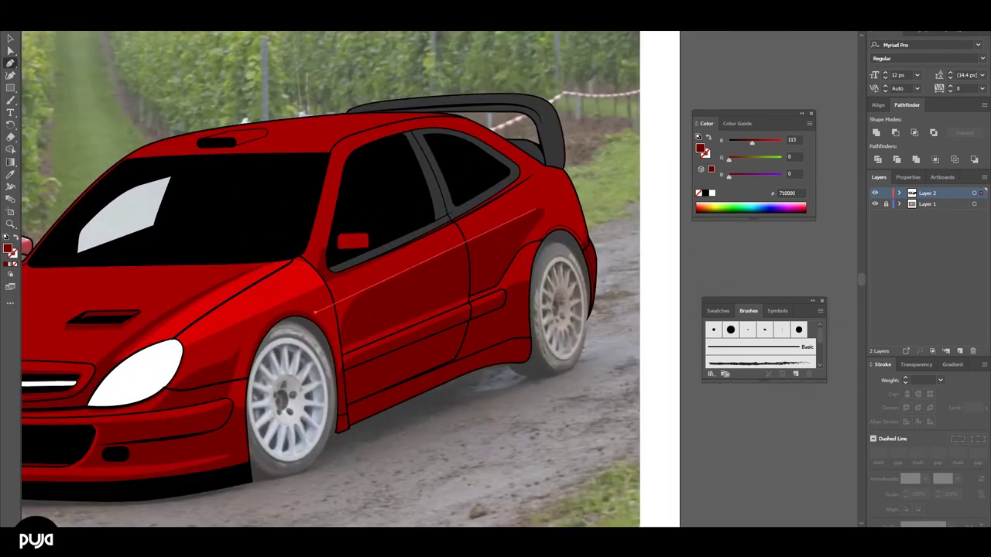
{"action": "left_click", "coordinate": [544, 165]}
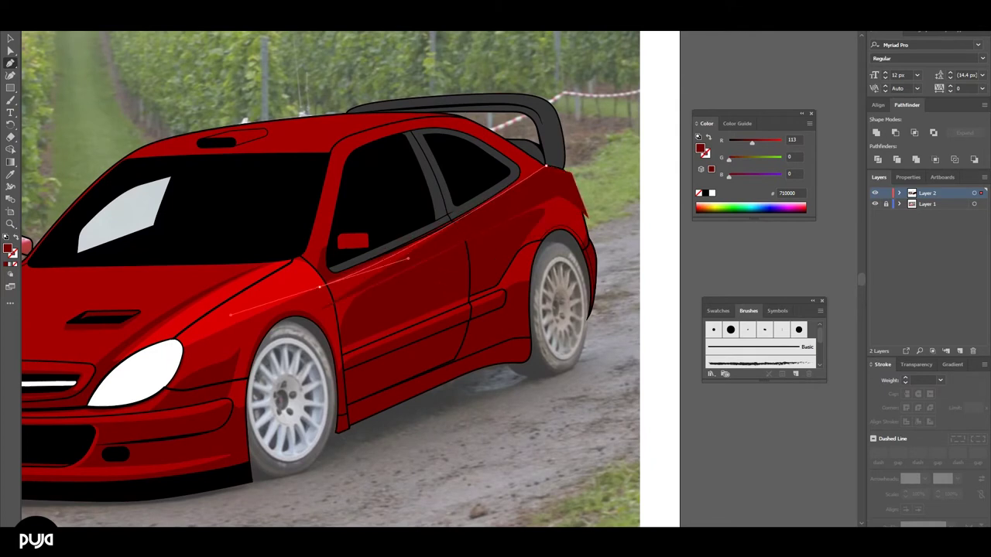
{"action": "left_click", "coordinate": [325, 284]}
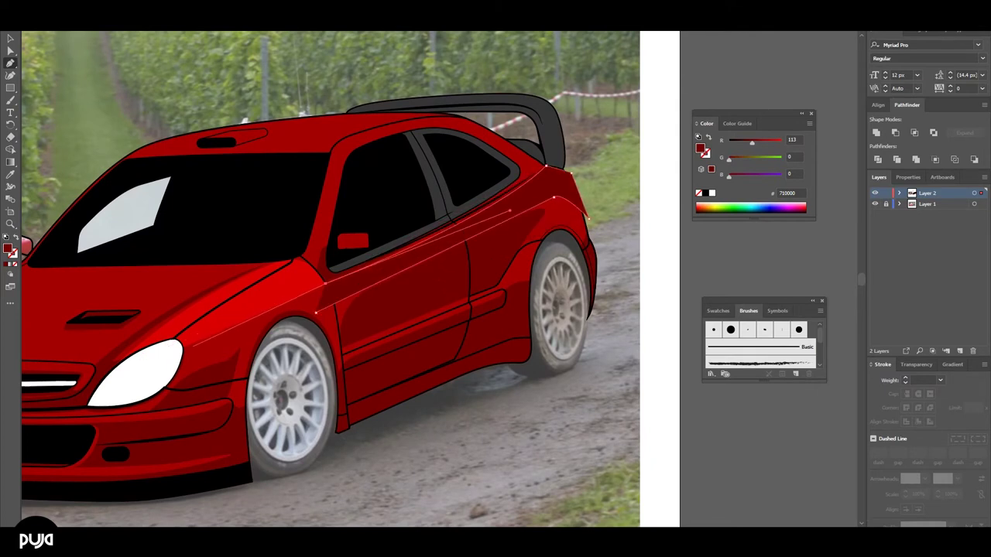
{"action": "left_click", "coordinate": [180, 354]}
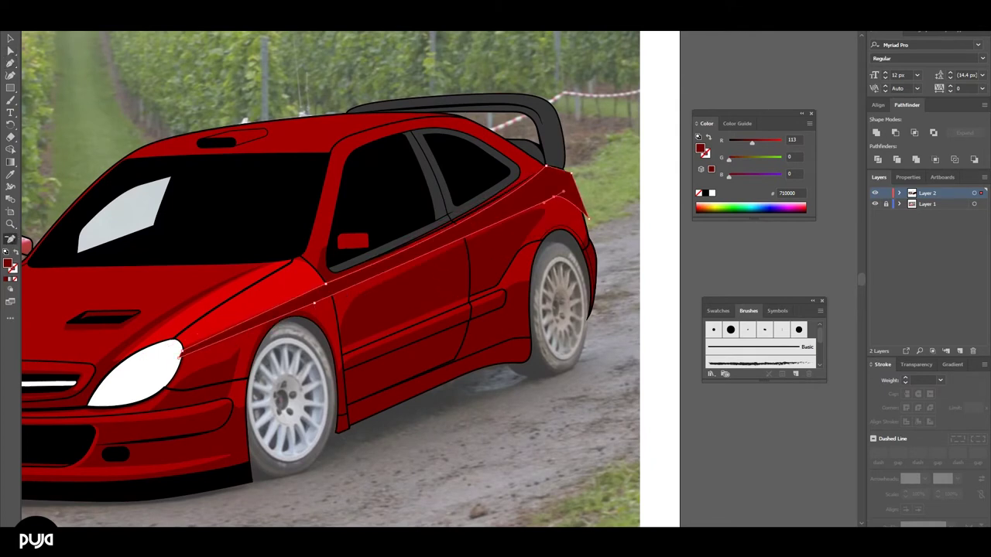
Undo the last fender path point and inspect the fender and headlight close up
{"action": "key", "text": "z"}
{"action": "left_click", "coordinate": [586, 188]}
{"action": "key", "text": "ctrl+z"}
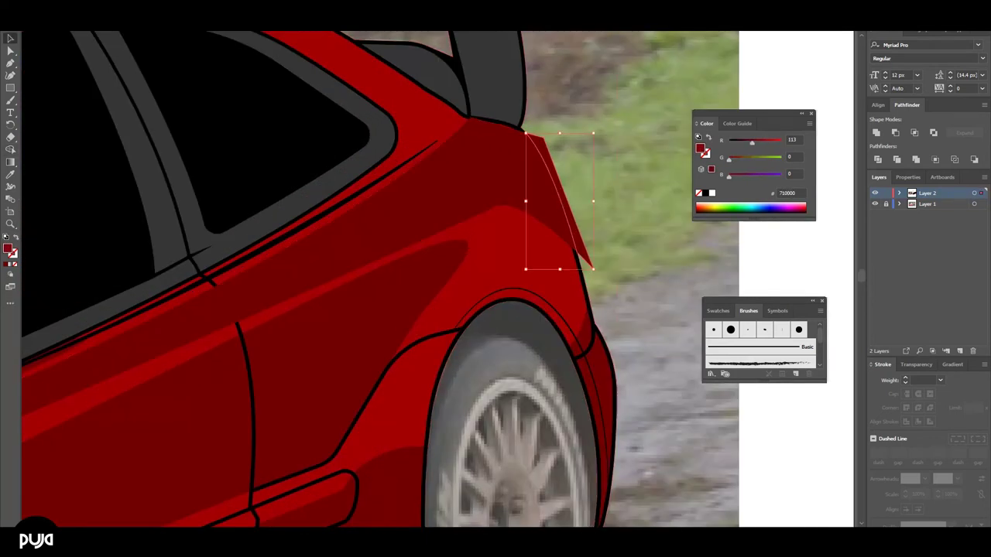
{"action": "key", "text": "a"}
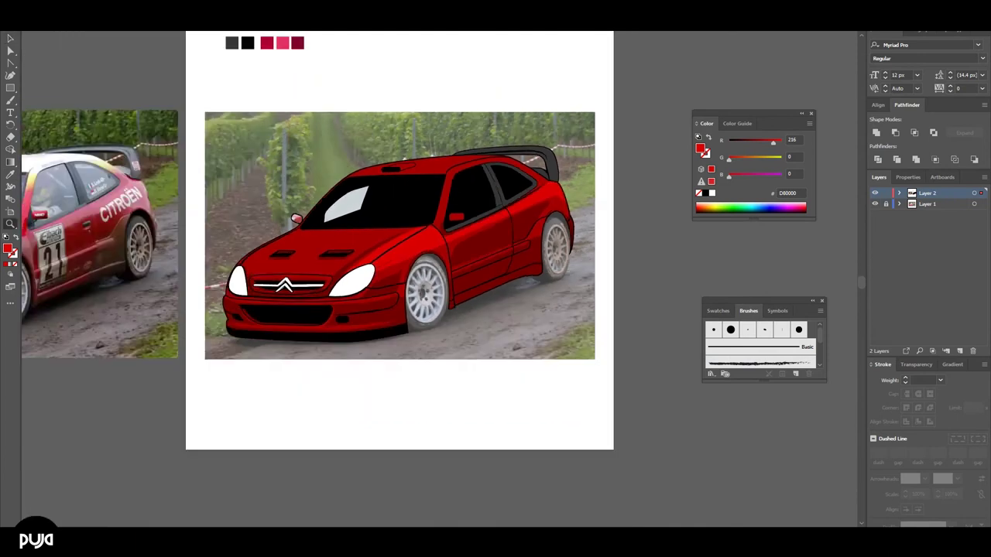
{"action": "left_click", "coordinate": [375, 267]}
{"action": "key", "text": "a"}
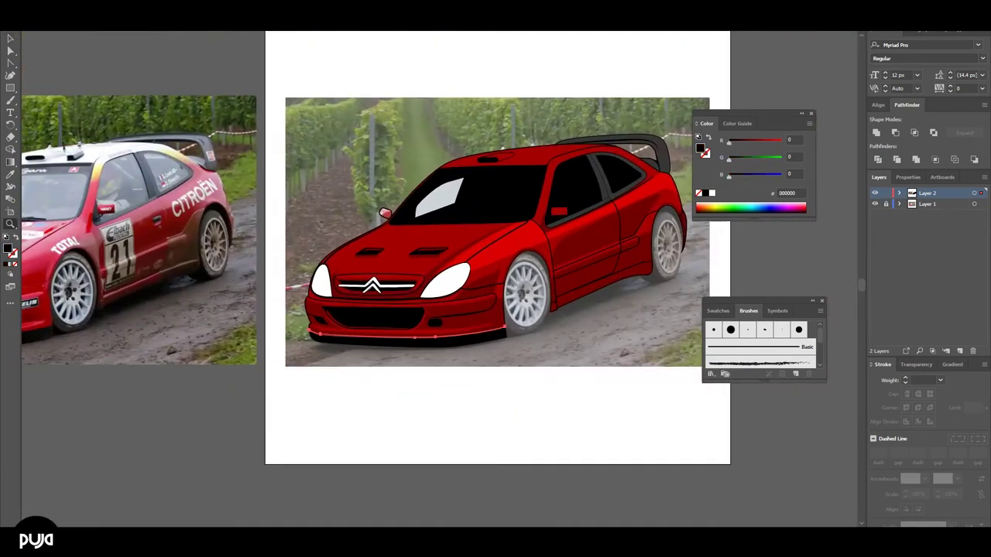
{"action": "key", "text": "ctrl+shift+a"}
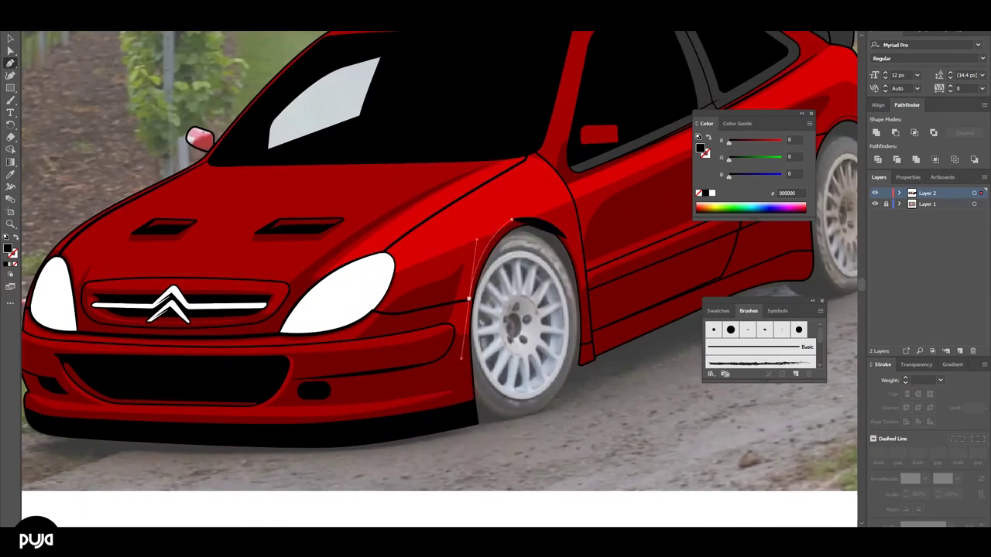
Extend the path over the front wheel arch, then deselect it and fit both cars in view
{"action": "left_click", "coordinate": [567, 240]}
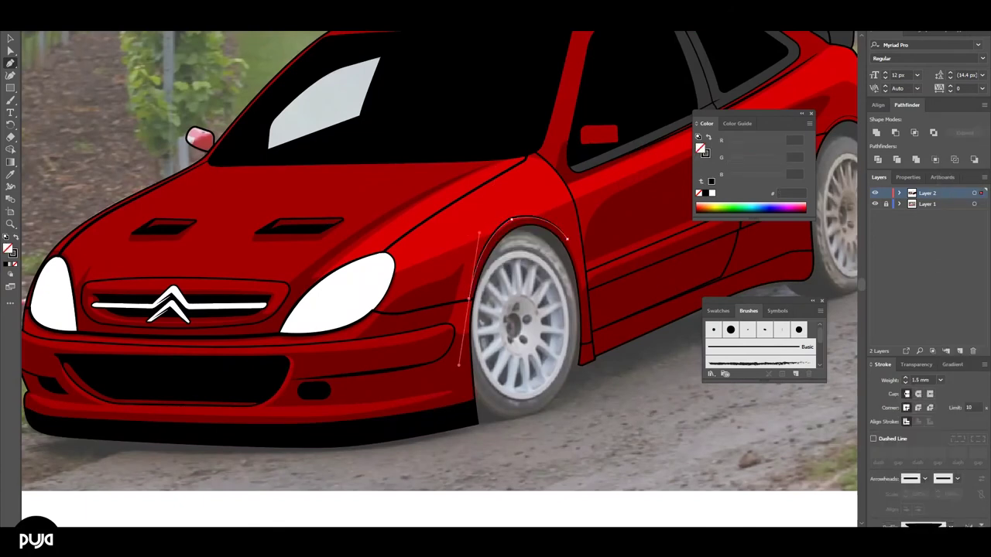
{"action": "scroll", "coordinate": [502, 222], "scroll_direction": "up", "scroll_amount": 2}
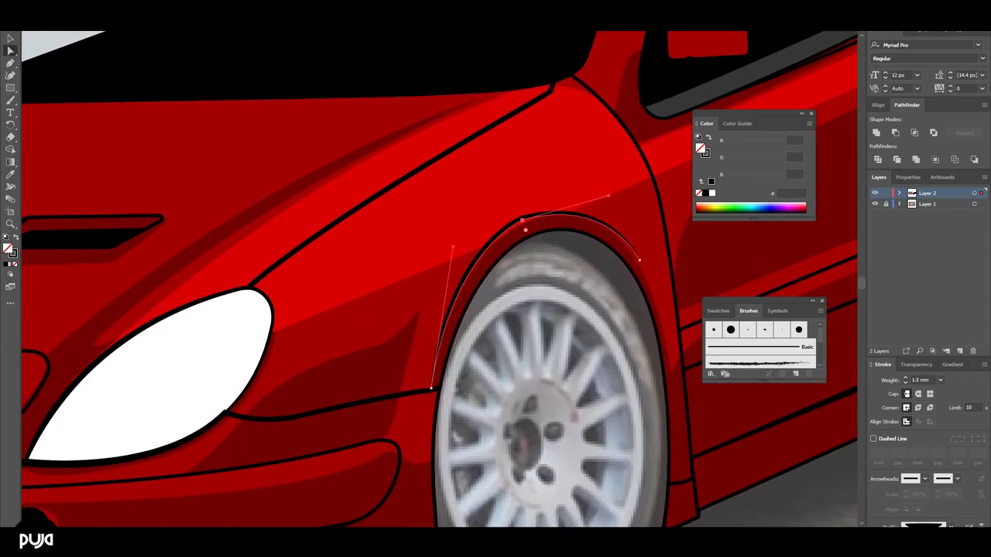
{"action": "scroll", "coordinate": [358, 91], "scroll_direction": "down", "scroll_amount": 2}
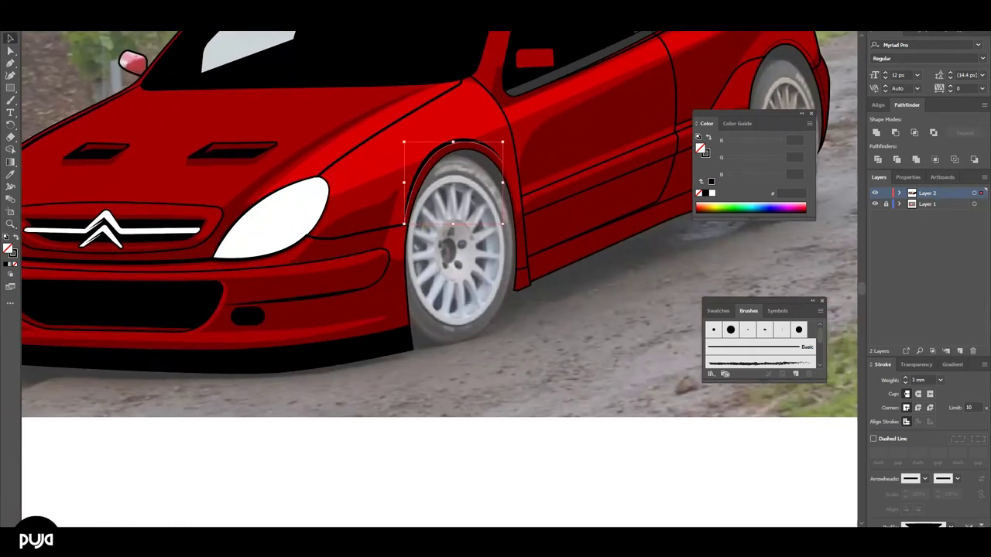
{"action": "right_click", "coordinate": [451, 146]}
{"action": "key", "text": "Escape"}
{"action": "key", "text": "ctrl+0"}
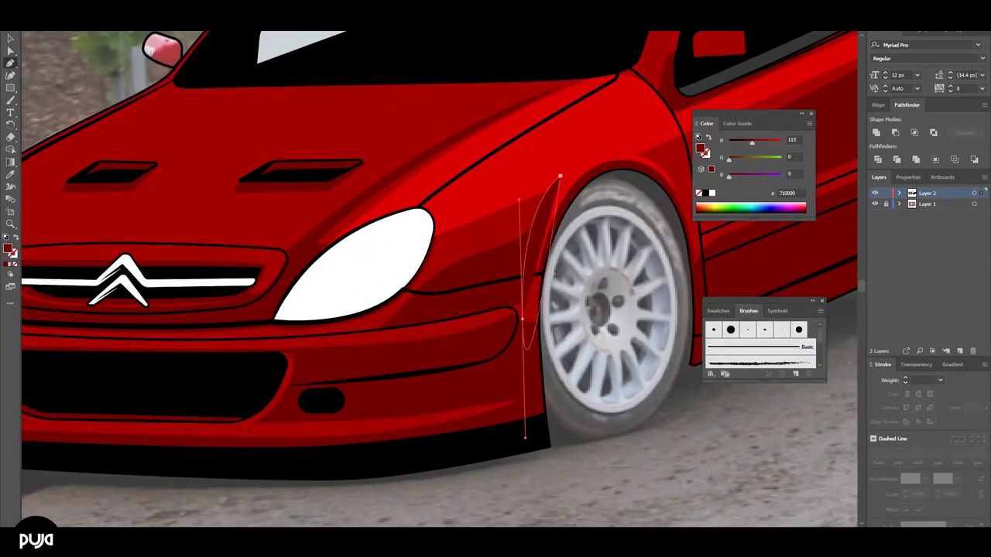
Send the fender shading beside the headlight one step backward
{"action": "key", "text": "v"}
{"action": "left_click", "coordinate": [465, 279]}
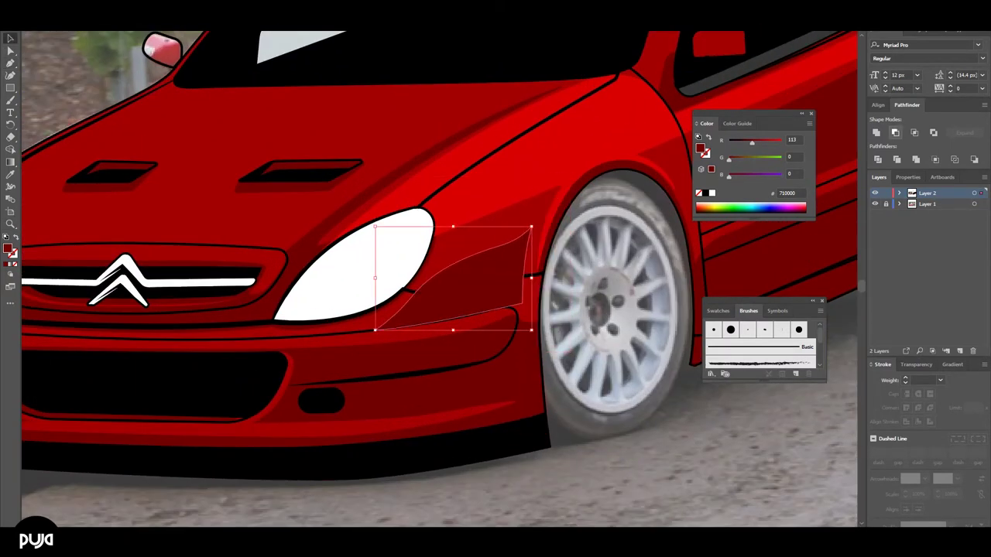
{"action": "right_click", "coordinate": [492, 255]}
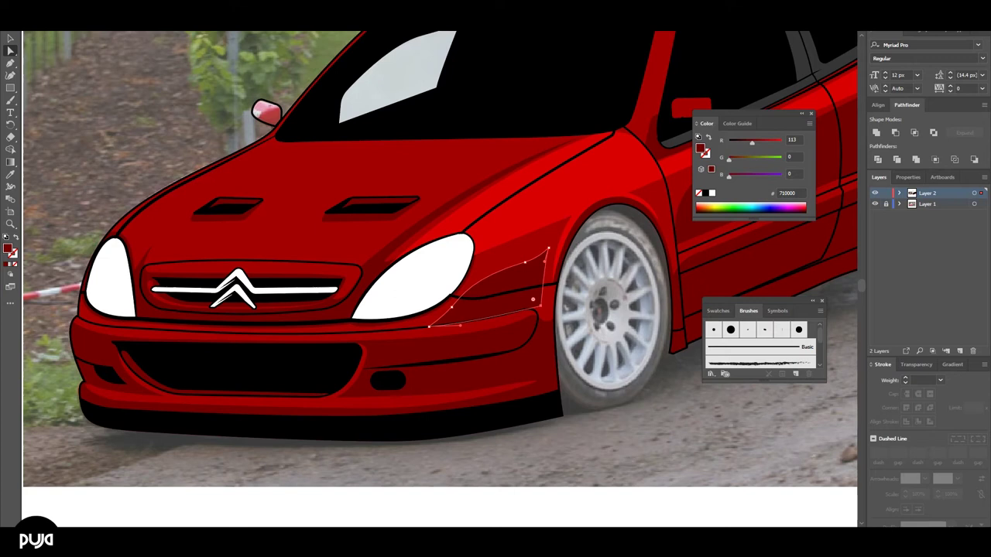
{"action": "key", "text": "ctrl+0"}
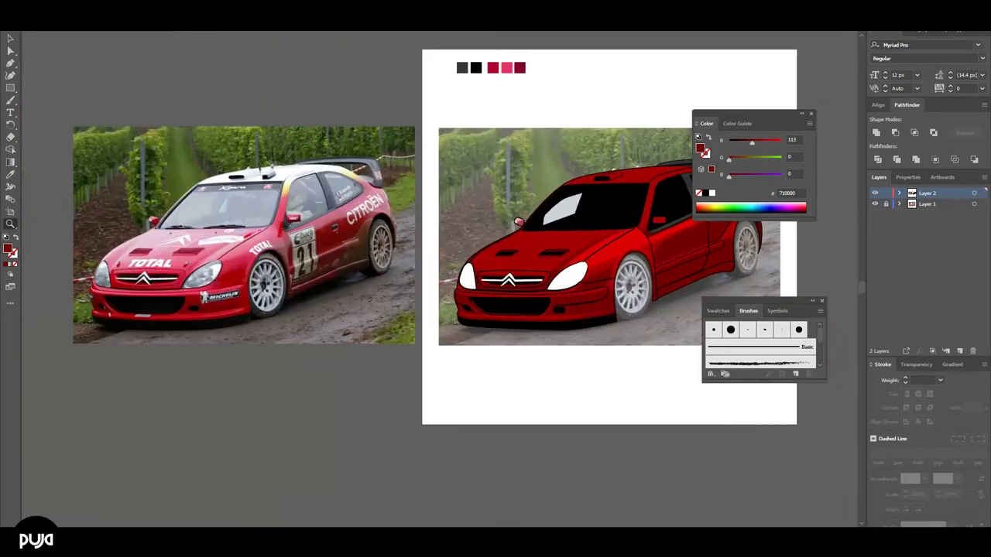
{"action": "key", "text": "p"}
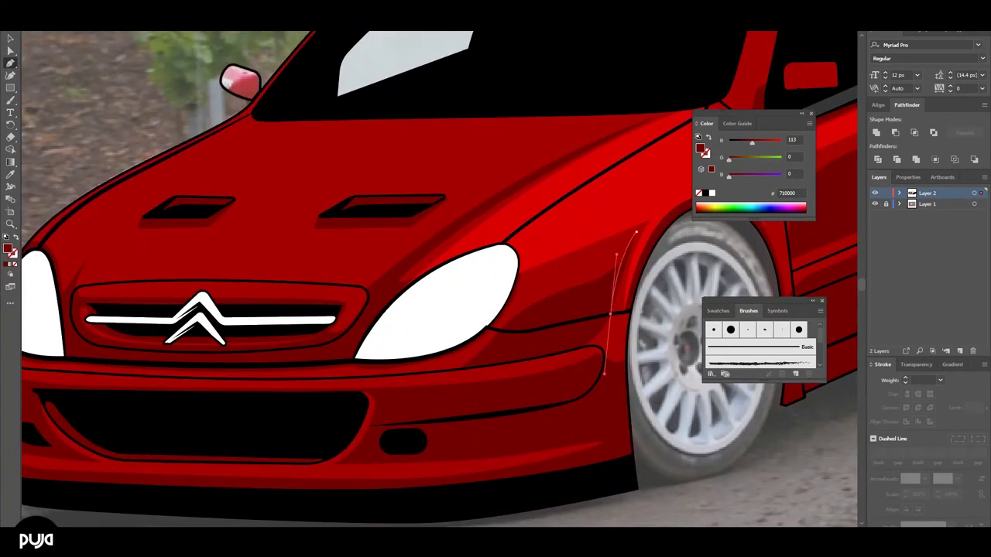
{"action": "right_click", "coordinate": [608, 280]}
{"action": "mouse_move", "coordinate": [636, 443]}
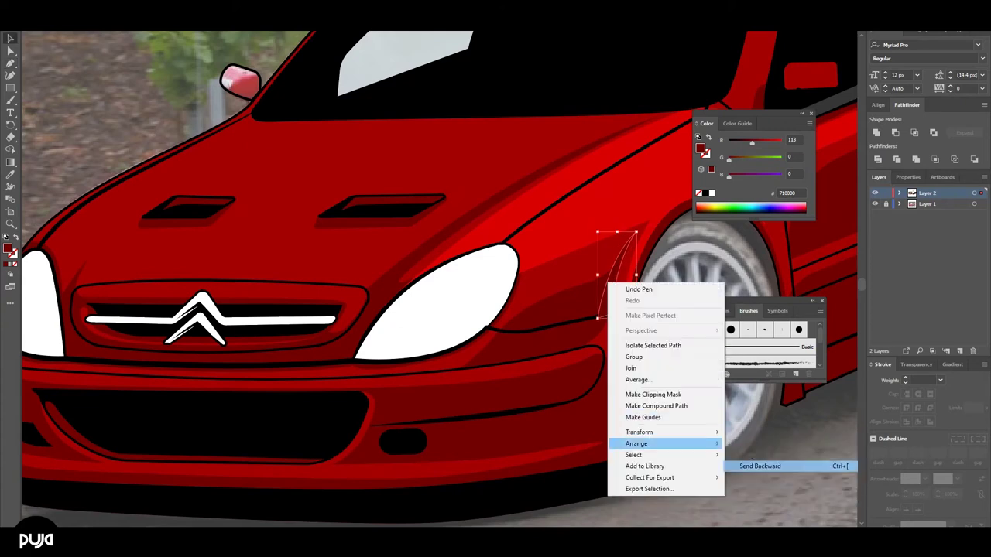
{"action": "left_click", "coordinate": [774, 464]}
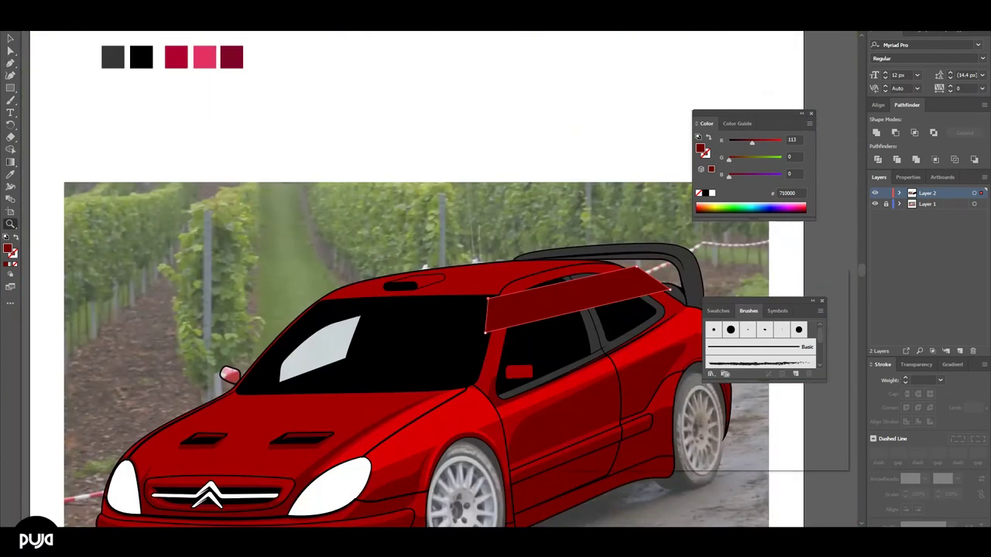
Fill the roof stripe yellow #E5B829 and apply a 6 px Gaussian Blur
{"action": "double_click", "coordinate": [701, 149]}
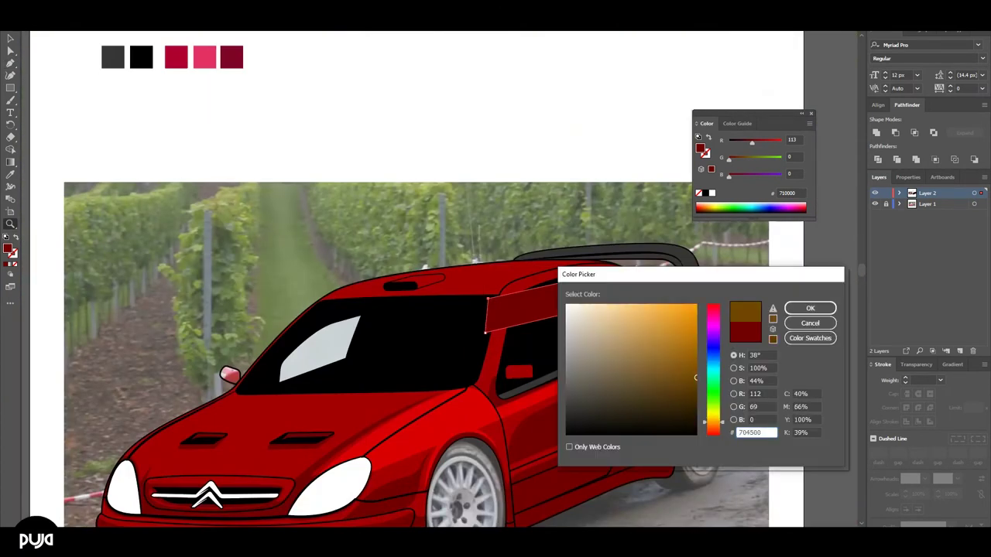
{"action": "left_click", "coordinate": [812, 305]}
{"action": "left_click", "coordinate": [159, 23]}
{"action": "left_click", "coordinate": [332, 181]}
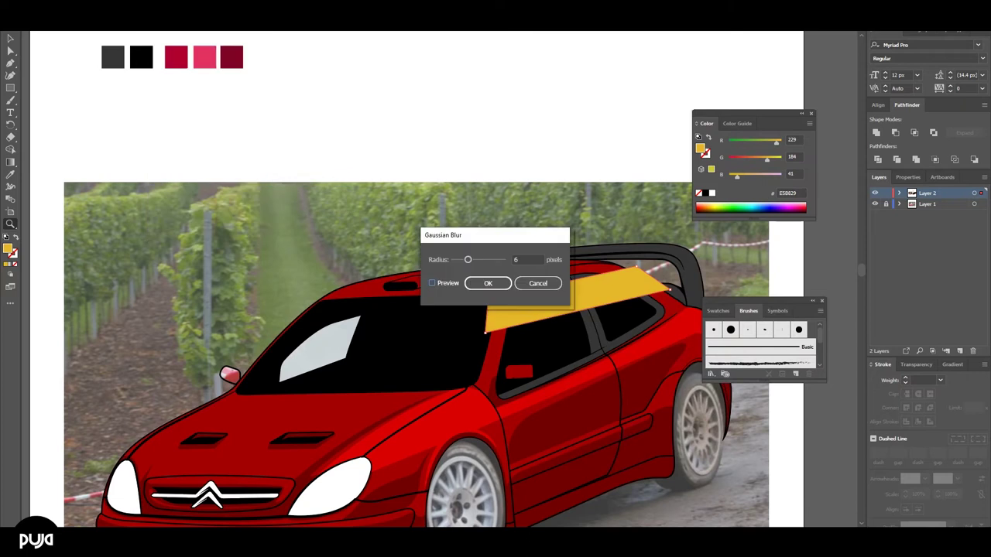
{"action": "left_click", "coordinate": [432, 283]}
{"action": "left_click", "coordinate": [488, 283]}
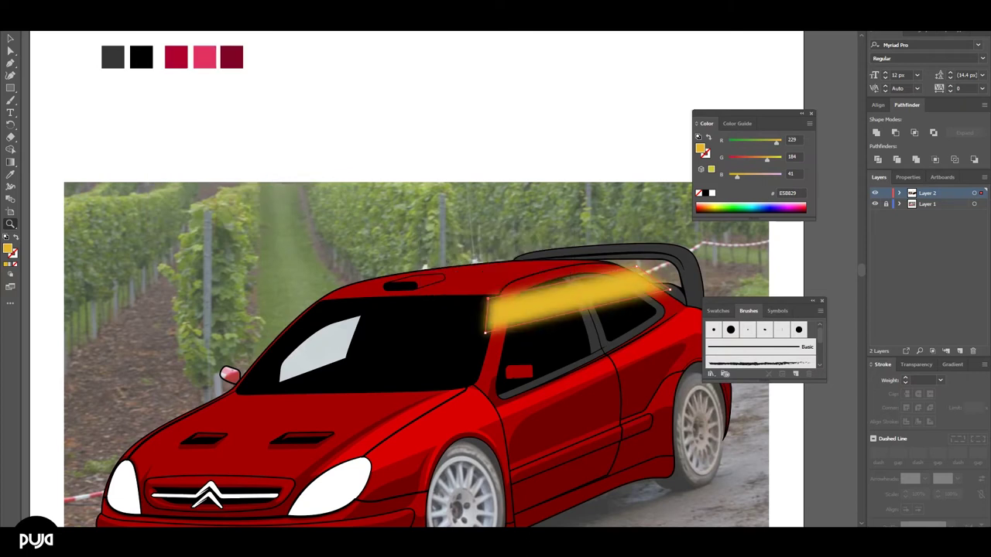
Apply a Color Halftone effect to the blurred yellow stripe
{"action": "left_click", "coordinate": [158, 23]}
{"action": "left_click", "coordinate": [309, 206]}
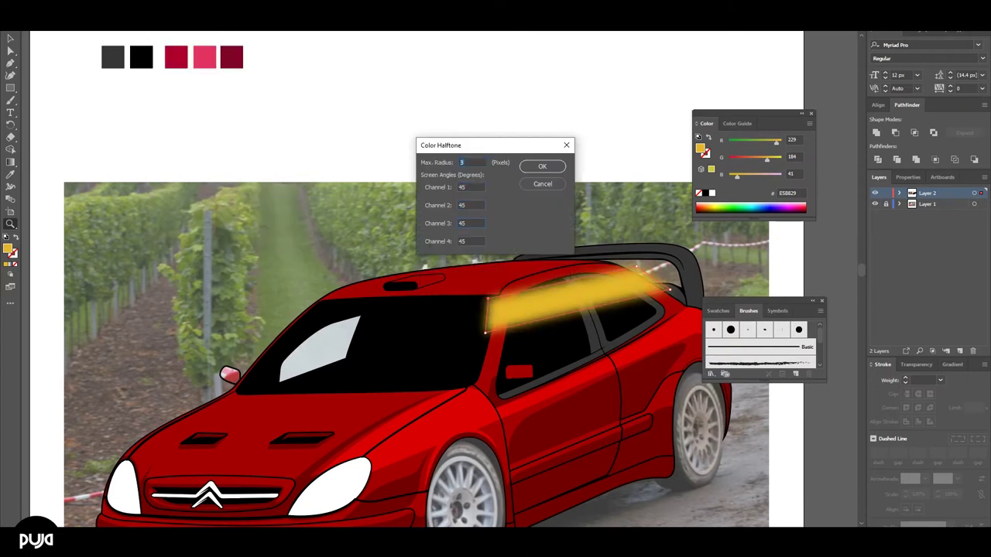
{"action": "key", "text": "Return"}
{"action": "scroll", "coordinate": [544, 299], "scroll_direction": "up", "scroll_amount": 2}
{"action": "scroll", "coordinate": [545, 298], "scroll_direction": "up", "scroll_amount": 2}
{"action": "scroll", "coordinate": [544, 299], "scroll_direction": "up", "scroll_amount": 2}
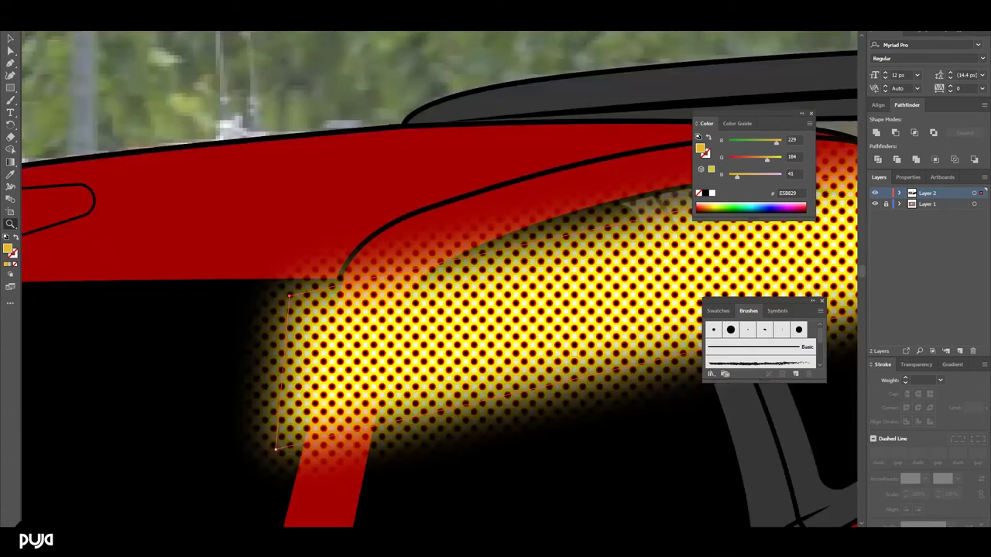
Retry the Color Halftone at different dot sizes, settling on a 10 px radius
{"action": "key", "text": "ctrl+0"}
{"action": "key", "text": "ctrl+z"}
{"action": "left_click", "coordinate": [158, 24]}
{"action": "left_click", "coordinate": [310, 206]}
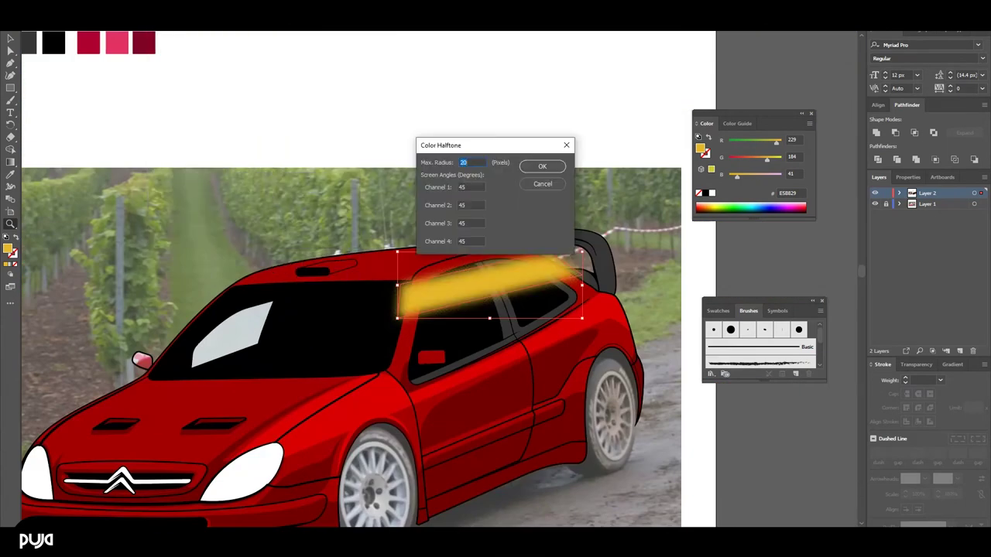
{"action": "key", "text": "Return"}
{"action": "scroll", "coordinate": [488, 286], "scroll_direction": "up", "scroll_amount": 3}
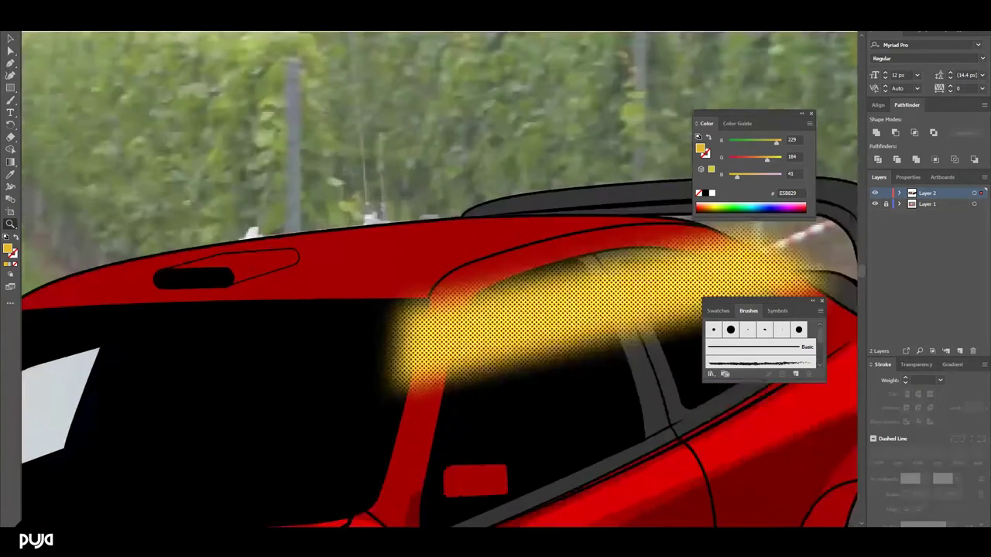
{"action": "scroll", "coordinate": [488, 287], "scroll_direction": "down", "scroll_amount": 3}
{"action": "left_click", "coordinate": [159, 23]}
{"action": "left_click", "coordinate": [317, 203]}
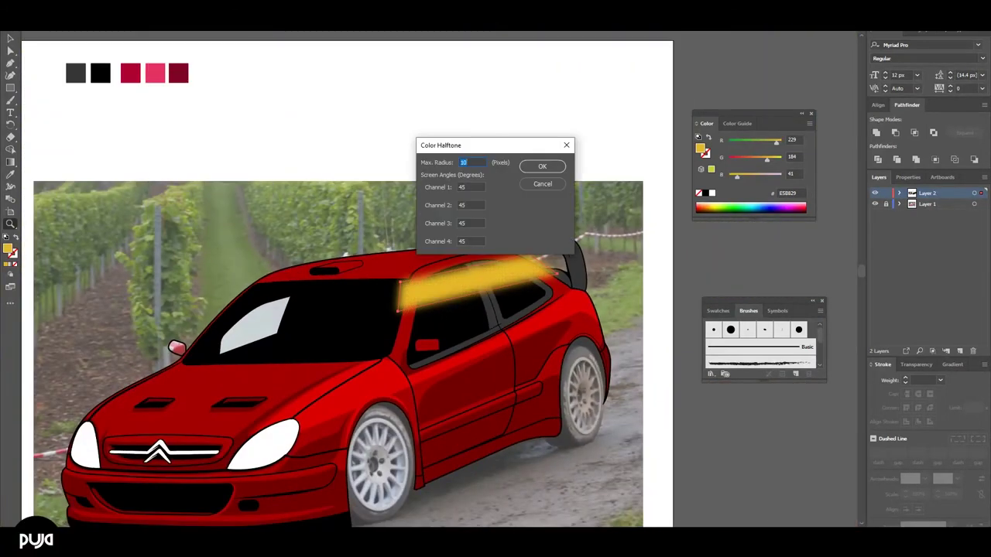
{"action": "key", "text": "Return"}
Move the halftone stripe onto the side-window pillars
{"action": "key", "text": "v"}
{"action": "left_click_drag", "start_coordinate": [472, 271], "coordinate": [472, 110]}
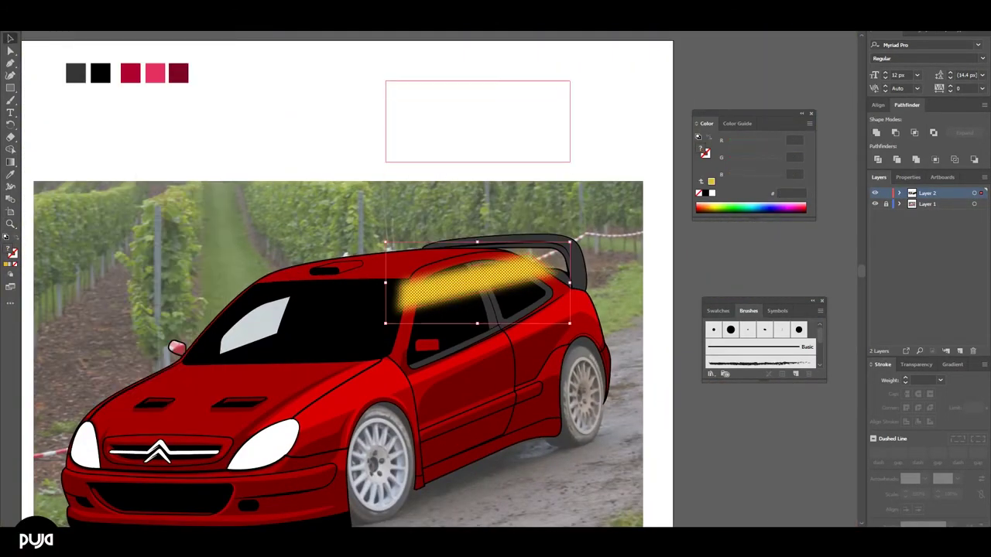
{"action": "right_click", "coordinate": [472, 110]}
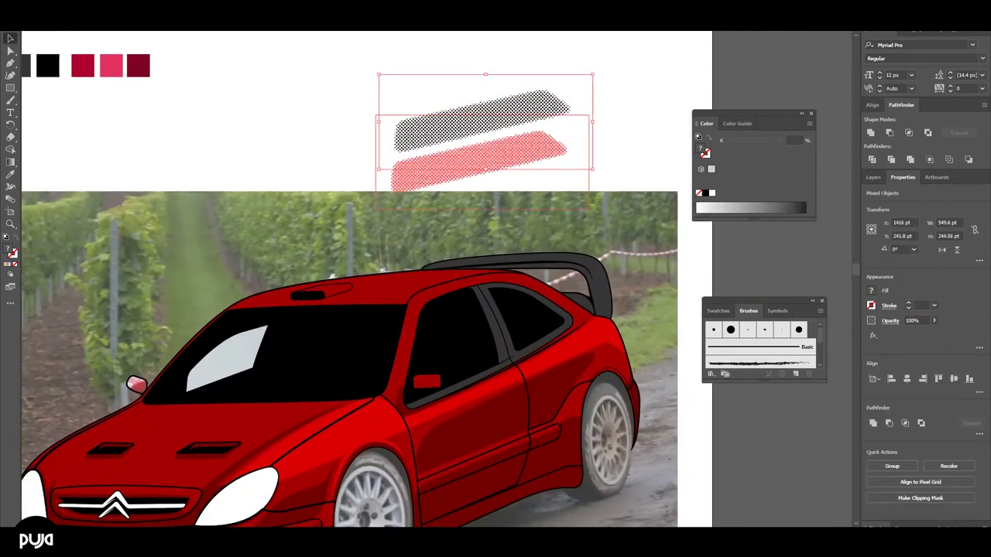
{"action": "left_click", "coordinate": [479, 120]}
{"action": "left_click_drag", "start_coordinate": [480, 120], "coordinate": [474, 319]}
Sample white (#FFFFFF) onto the roof shape with the Eyedropper
{"action": "double_click", "coordinate": [7, 248]}
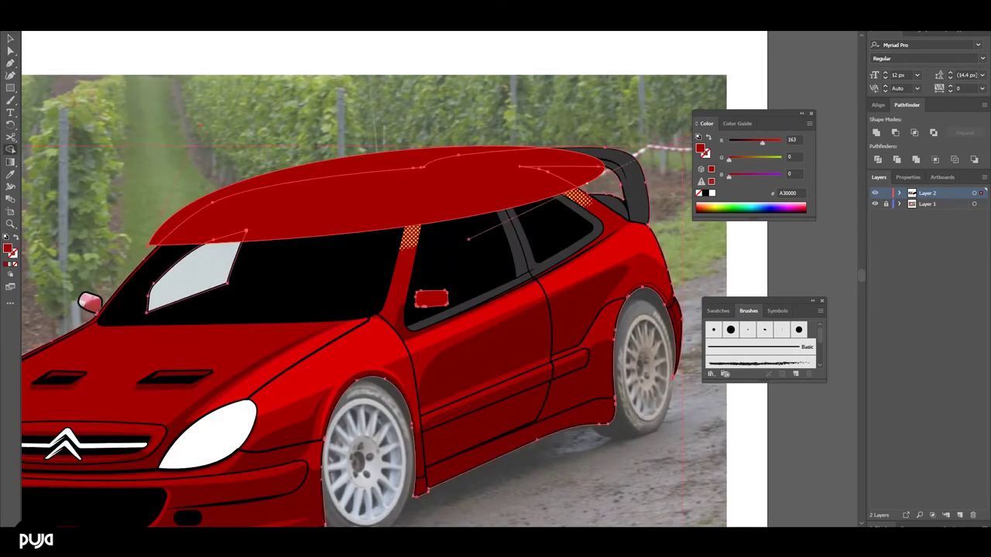
{"action": "left_click", "coordinate": [464, 53]}
{"action": "right_click", "coordinate": [482, 182]}
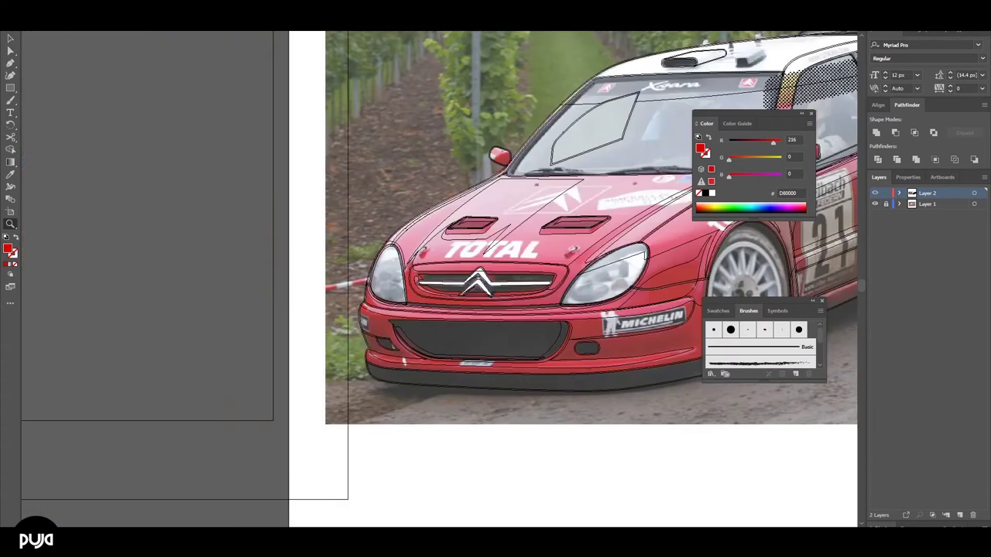
{"action": "key", "text": "p"}
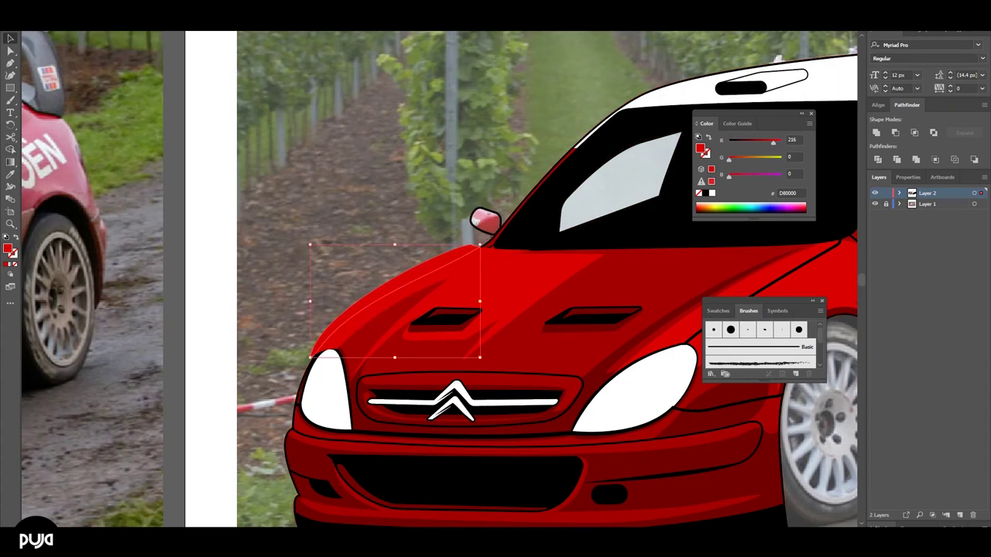
Select the hood highlight shapes and zoom in on the bonnet
{"action": "right_click", "coordinate": [437, 271]}
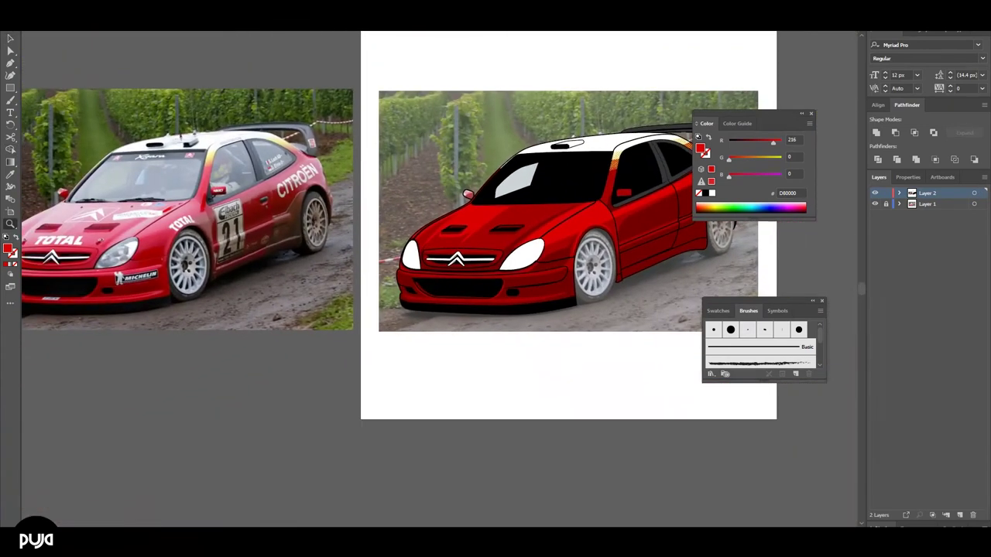
{"action": "key", "text": "ctrl+plus"}
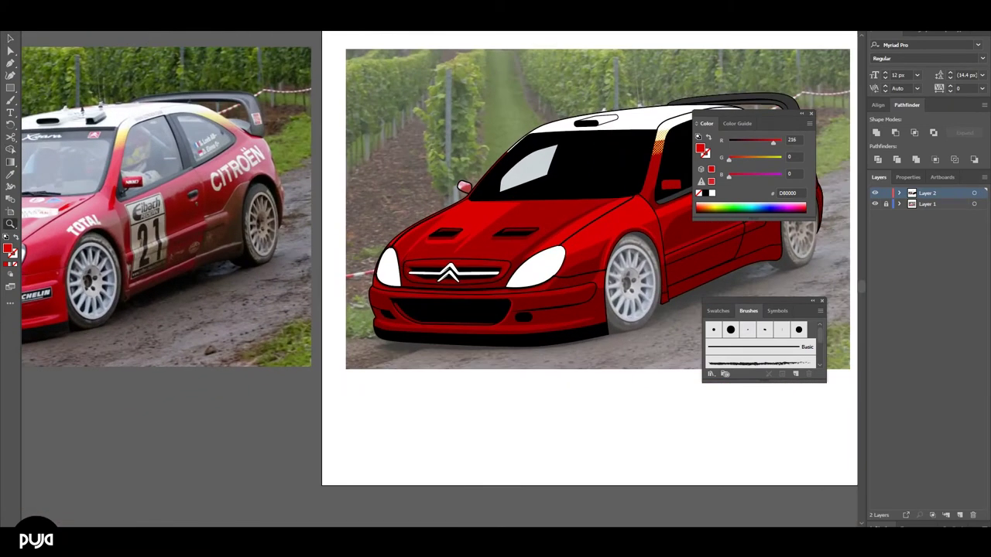
{"action": "key", "text": "ctrl+minus"}
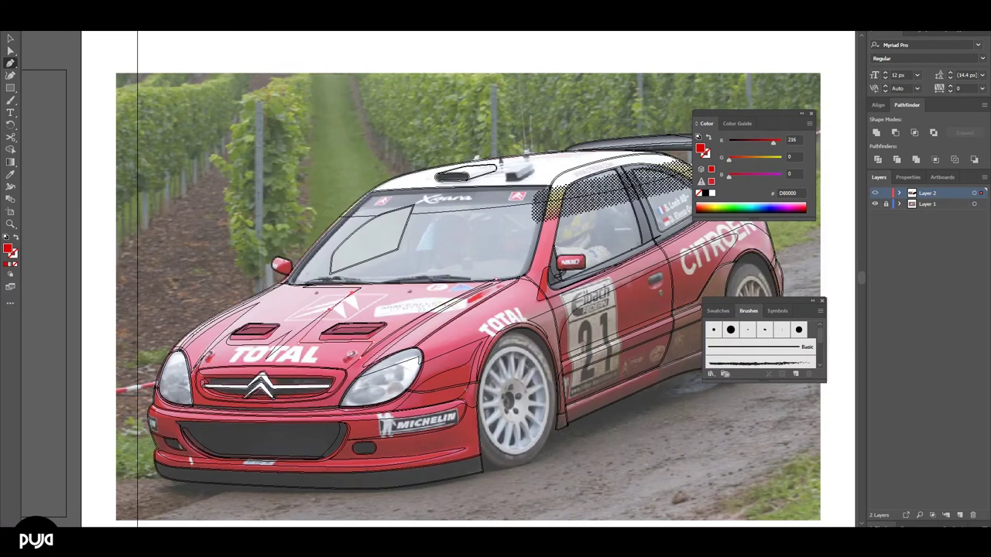
{"action": "right_click", "coordinate": [397, 303]}
{"action": "left_click", "coordinate": [573, 460]}
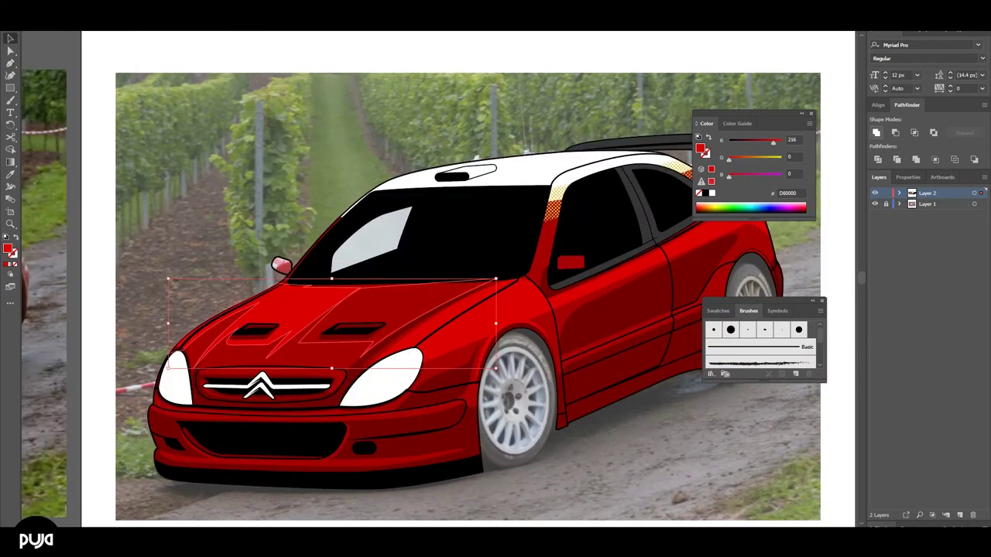
{"action": "key", "text": "ctrl+plus"}
{"action": "key", "text": "a"}
{"action": "key", "text": "ctrl+0"}
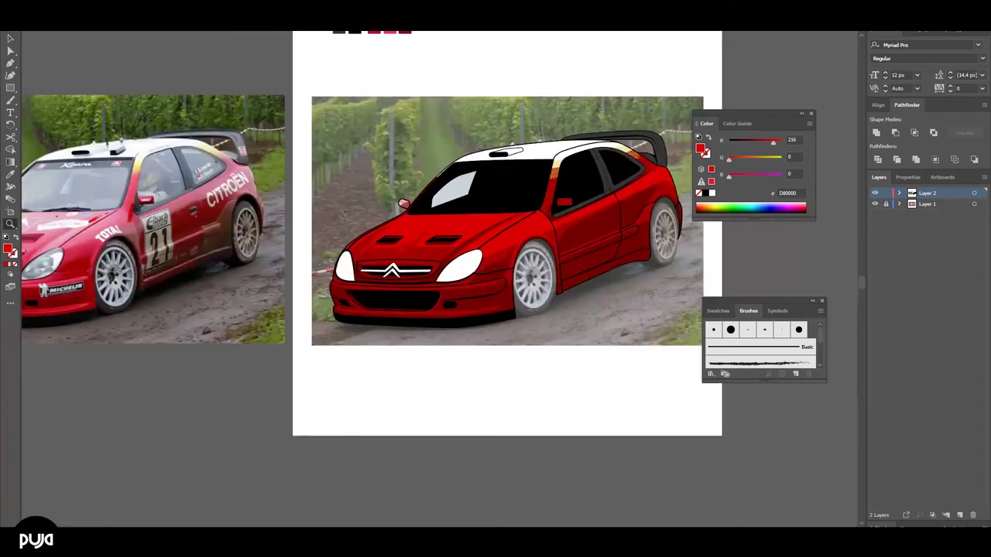
{"action": "key", "text": "ctrl+plus"}
{"action": "key", "text": "ctrl+plus"}
{"action": "key", "text": "ctrl+plus"}
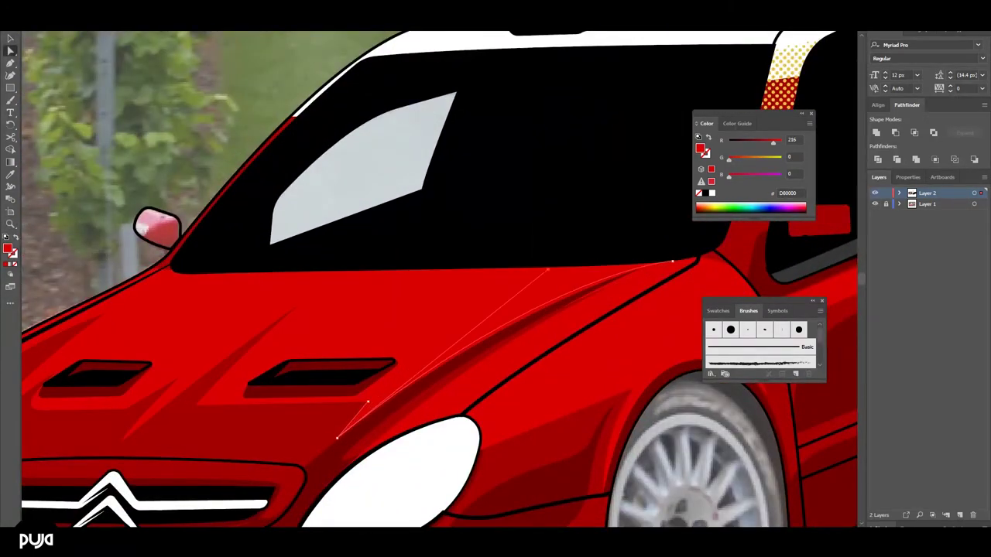
{"action": "key", "text": "ctrl+0"}
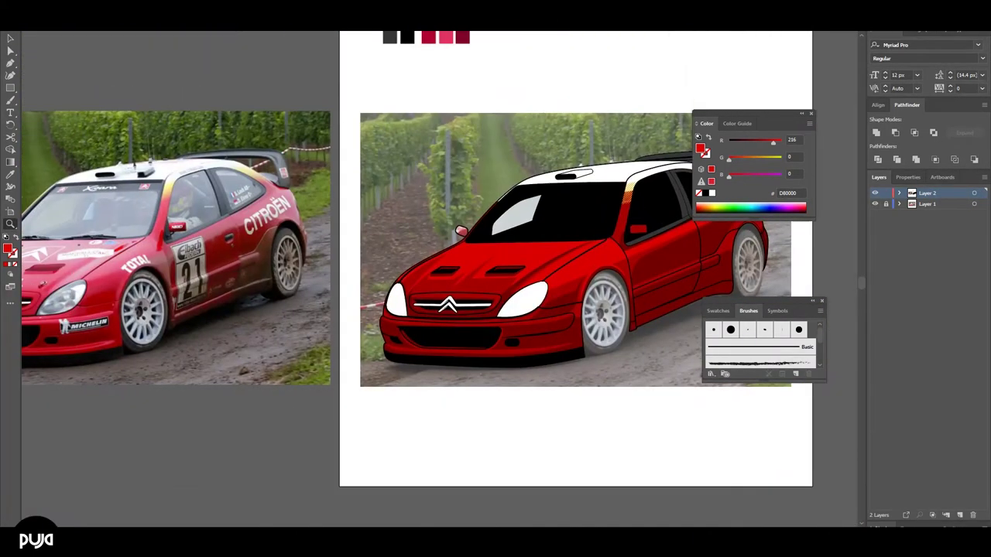
Drag the hood highlight's corner point toward the headlight, then deselect and compare
{"action": "left_click", "coordinate": [552, 271]}
{"action": "right_click", "coordinate": [552, 255]}
{"action": "key", "text": "Escape"}
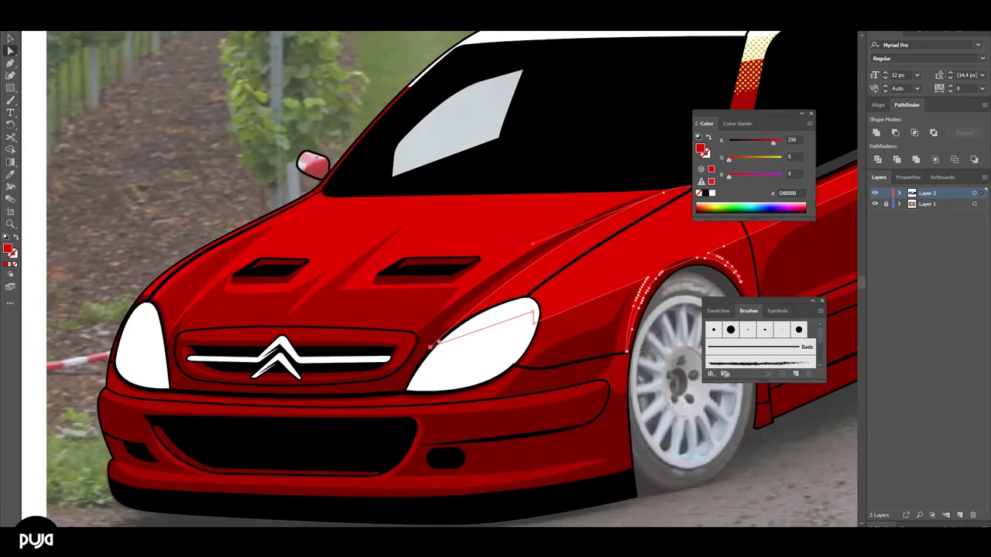
{"action": "left_click_drag", "start_coordinate": [438, 342], "coordinate": [429, 338]}
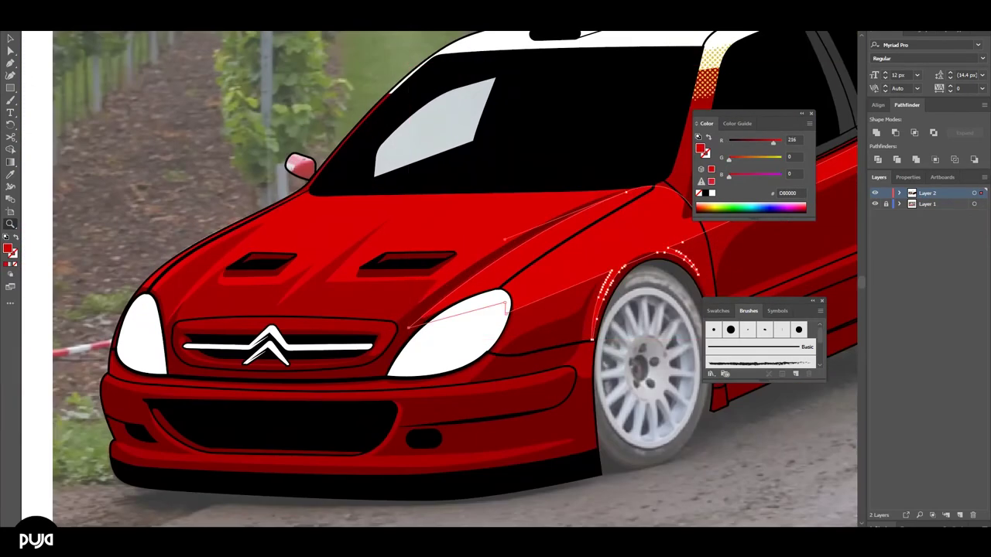
{"action": "key", "text": "v"}
{"action": "left_click", "coordinate": [421, 287]}
{"action": "key", "text": "ctrl+shift+a"}
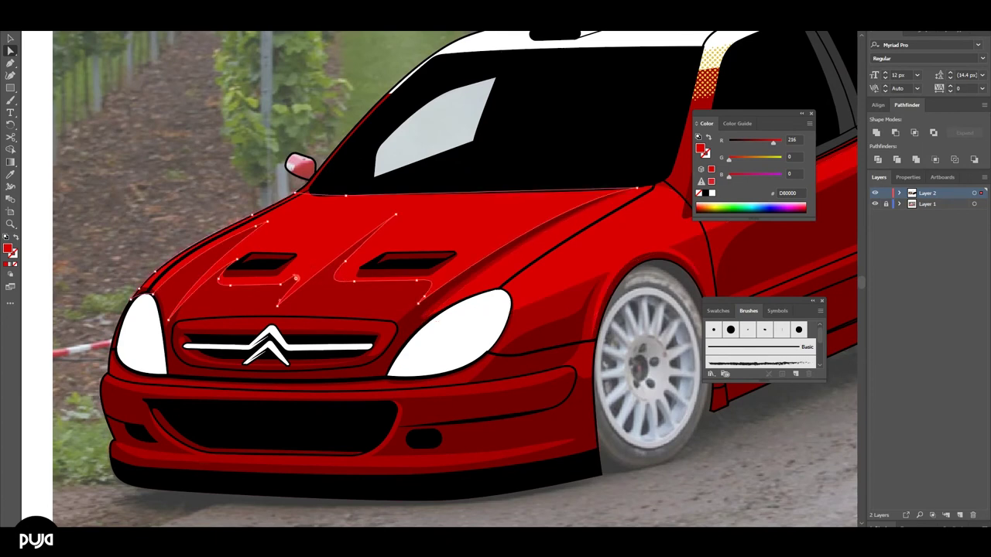
{"action": "left_click", "coordinate": [353, 270]}
{"action": "key", "text": "ctrl+shift+a"}
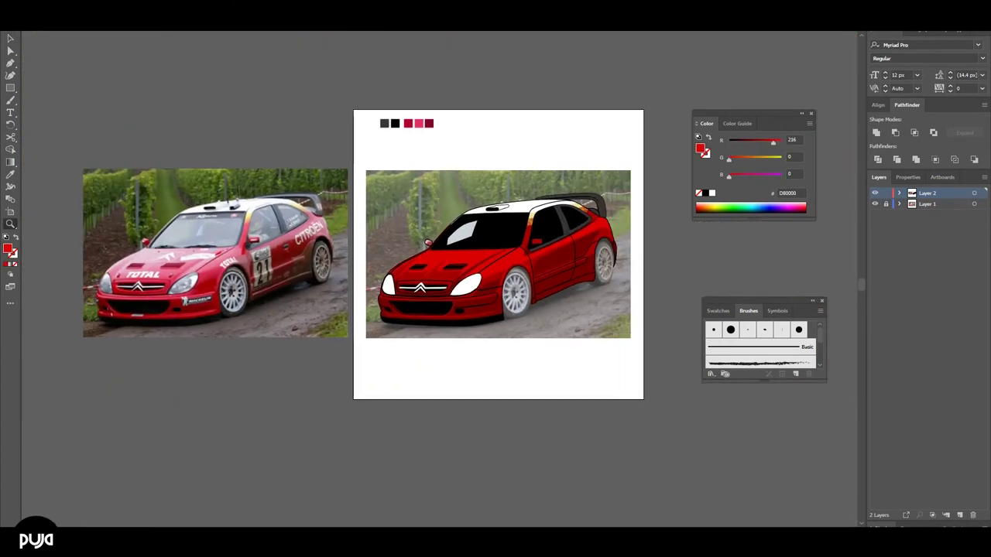
{"action": "left_click", "coordinate": [874, 204]}
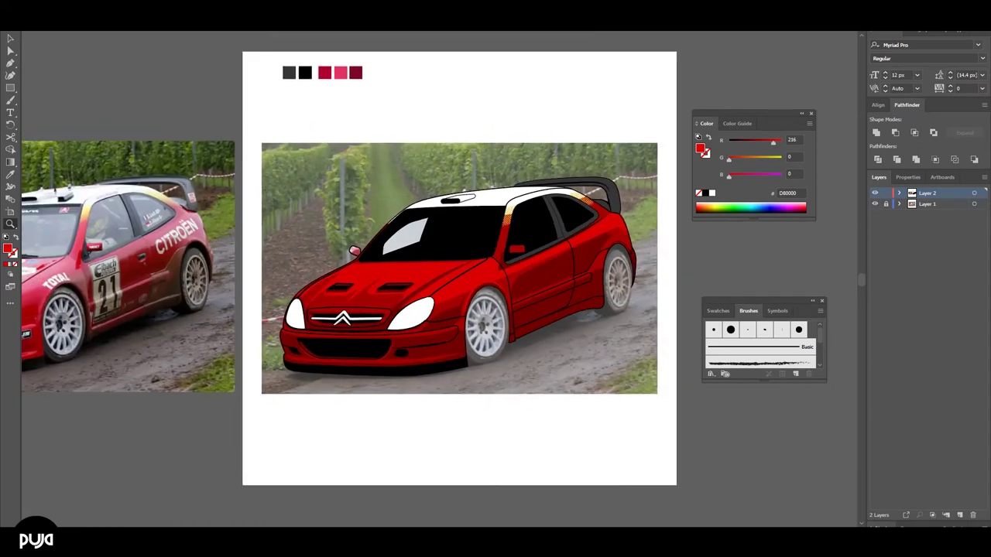
Zoom in on the rear wheel arch and rear roof pillar
{"action": "left_click_drag", "start_coordinate": [607, 237], "coordinate": [670, 400]}
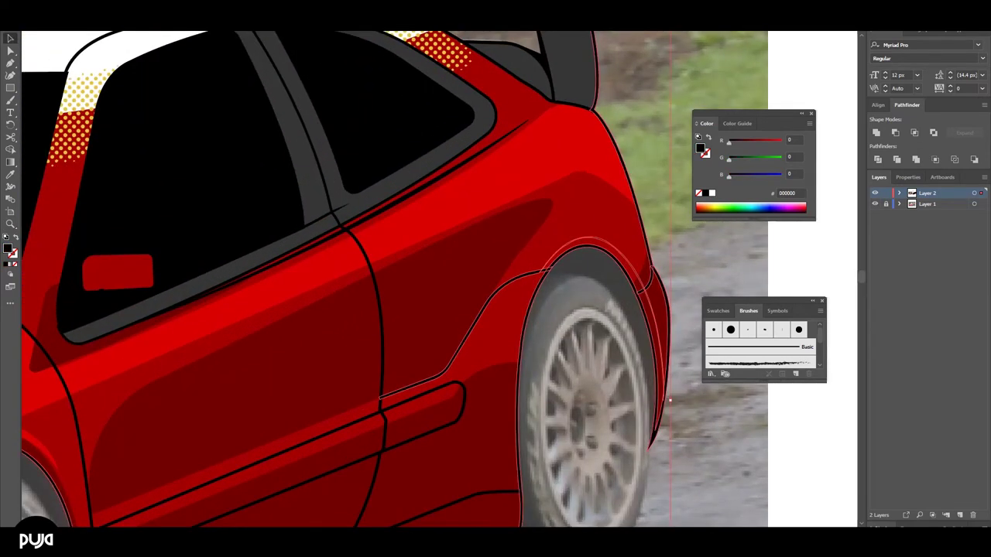
{"action": "key", "text": "ctrl+shift+a"}
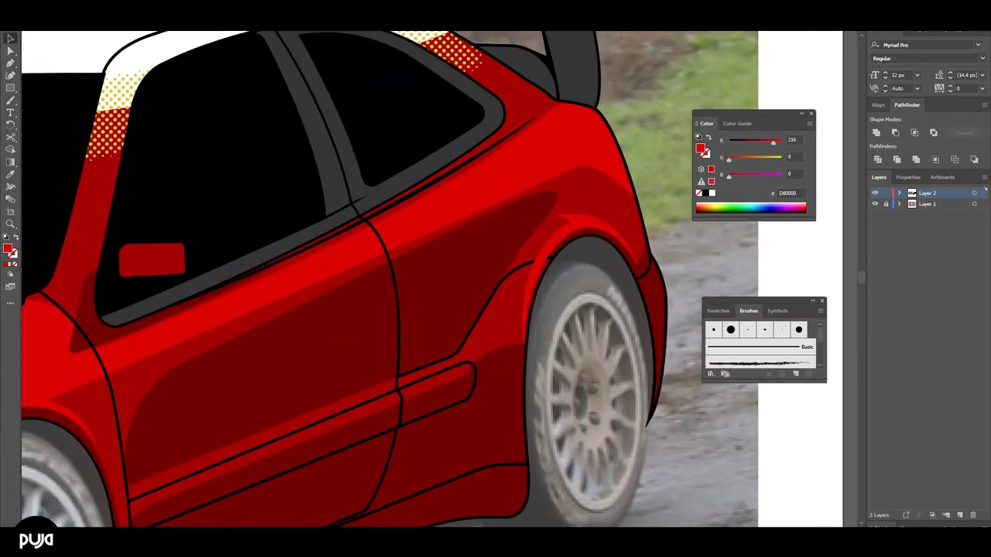
{"action": "left_click", "coordinate": [642, 245]}
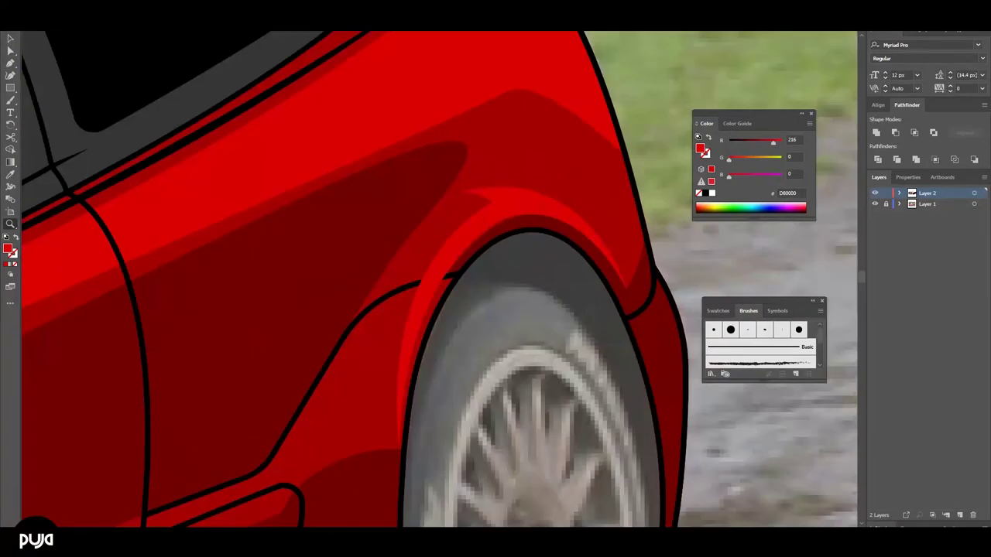
{"action": "right_click", "coordinate": [532, 302]}
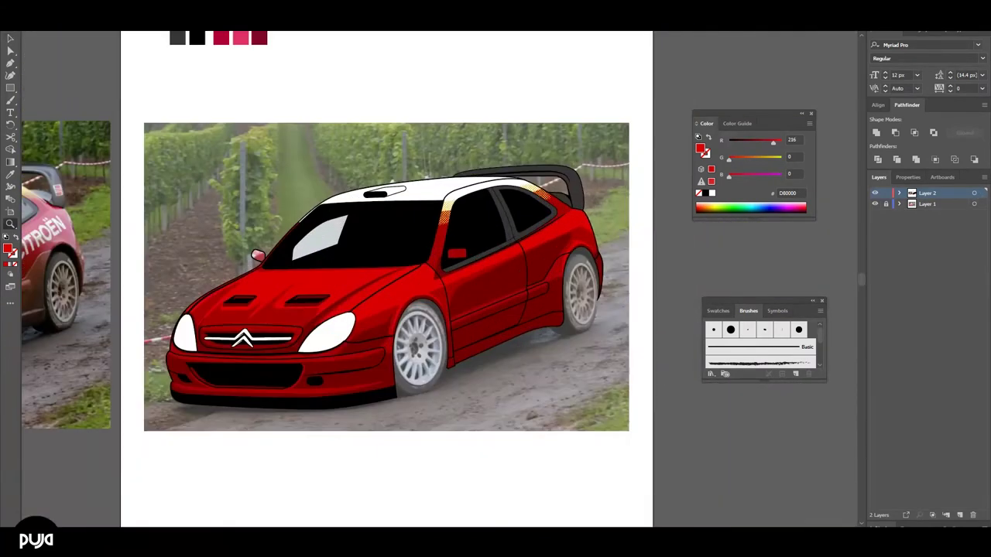
{"action": "left_click", "coordinate": [602, 198]}
{"action": "key", "text": "p"}
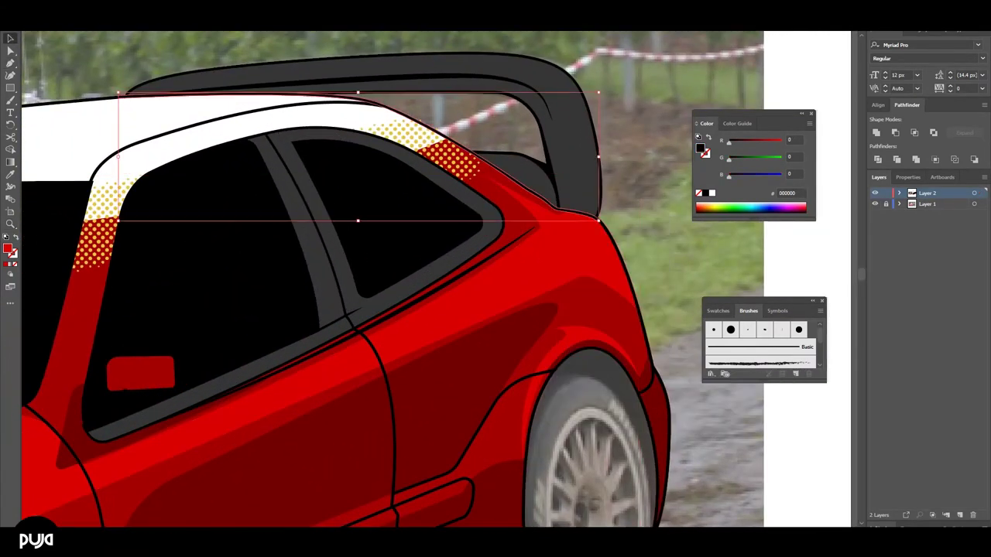
{"action": "key", "text": "z"}
{"action": "left_click", "coordinate": [598, 199]}
{"action": "key", "text": "p"}
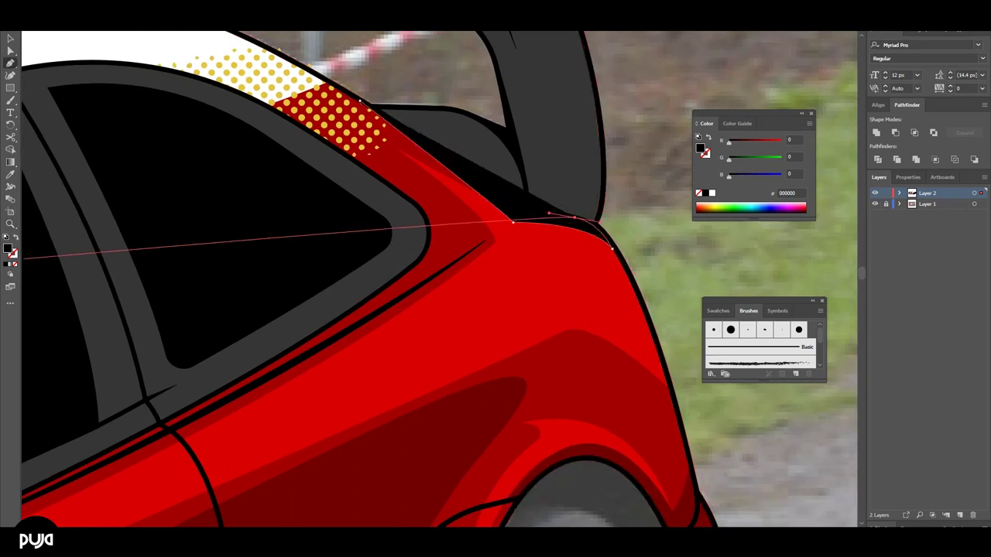
Draw an unfilled rear-pillar highlight path and send it to the back
{"action": "left_click", "coordinate": [14, 264]}
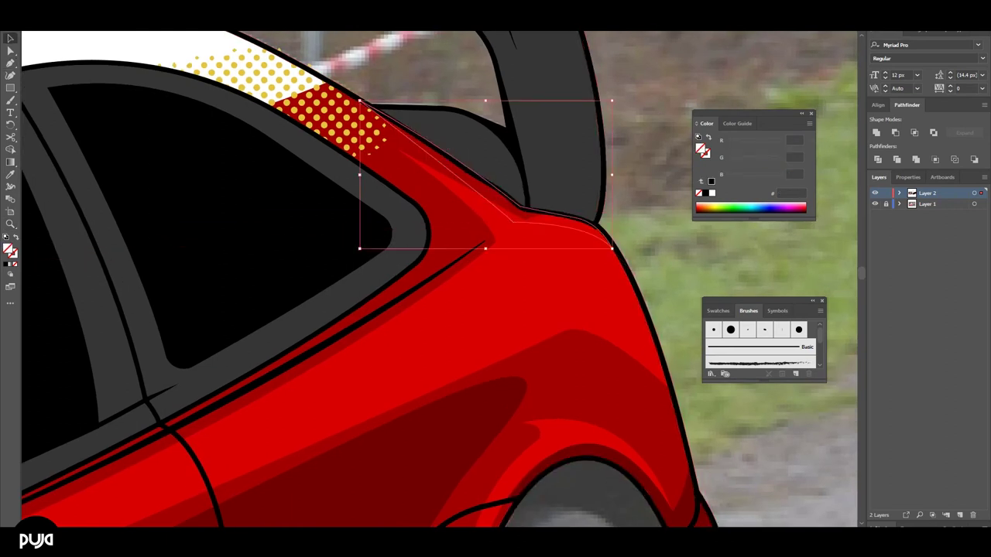
{"action": "right_click", "coordinate": [490, 187]}
{"action": "left_click", "coordinate": [662, 383]}
{"action": "key", "text": "a"}
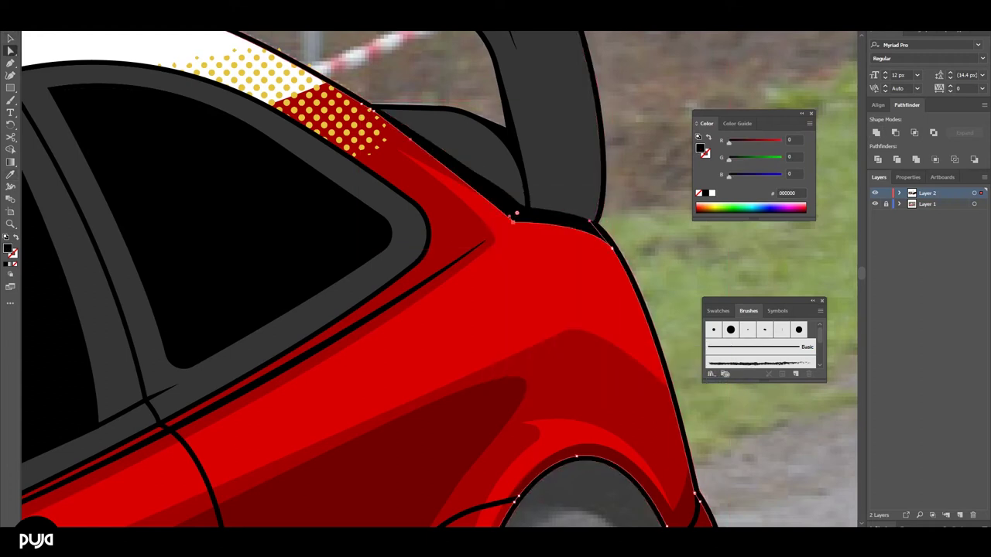
{"action": "key", "text": "ctrl+0"}
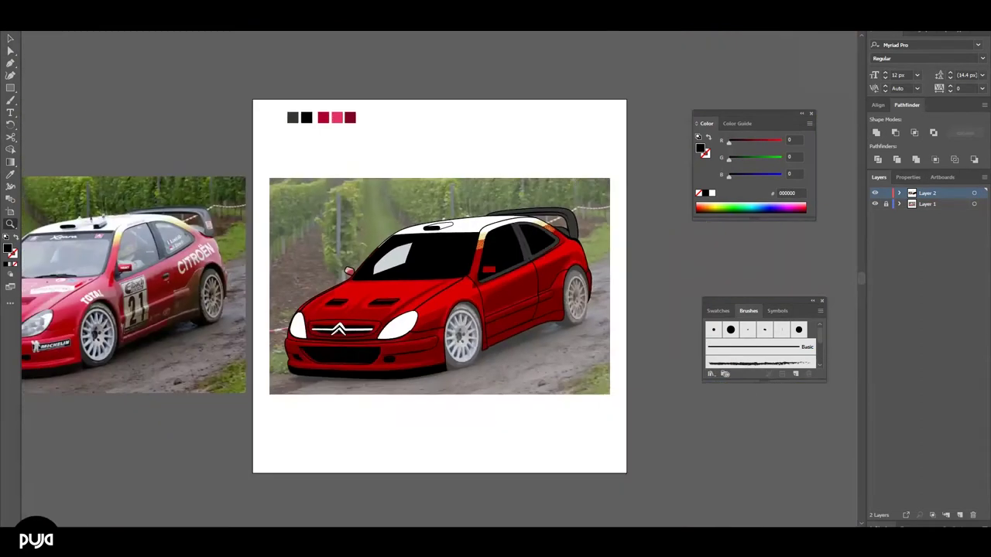
Fill the pillar highlight bright red #D80000 and check it against the reference
{"action": "scroll", "coordinate": [496, 279], "scroll_direction": "up", "scroll_amount": 3}
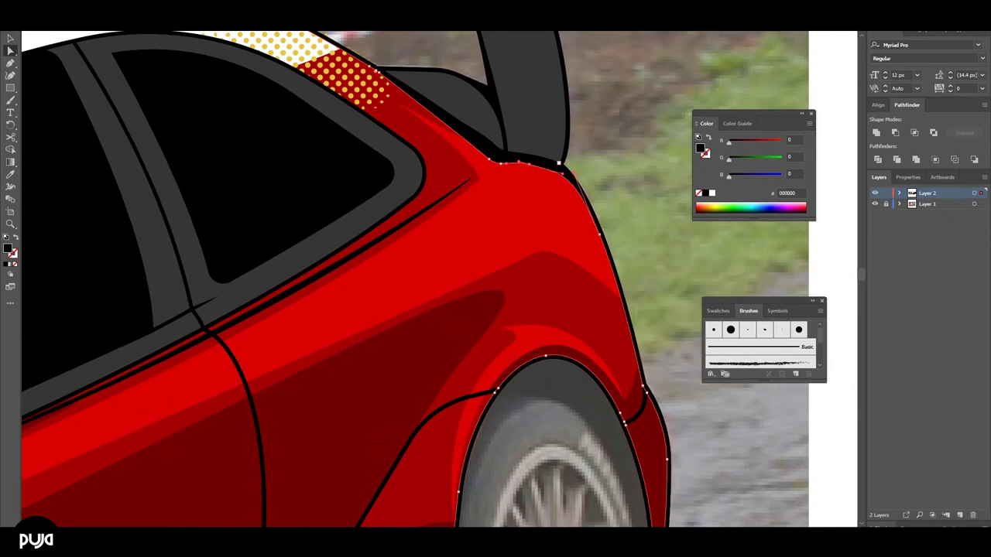
{"action": "key", "text": "ctrl+0"}
{"action": "scroll", "coordinate": [433, 310], "scroll_direction": "up", "scroll_amount": 4}
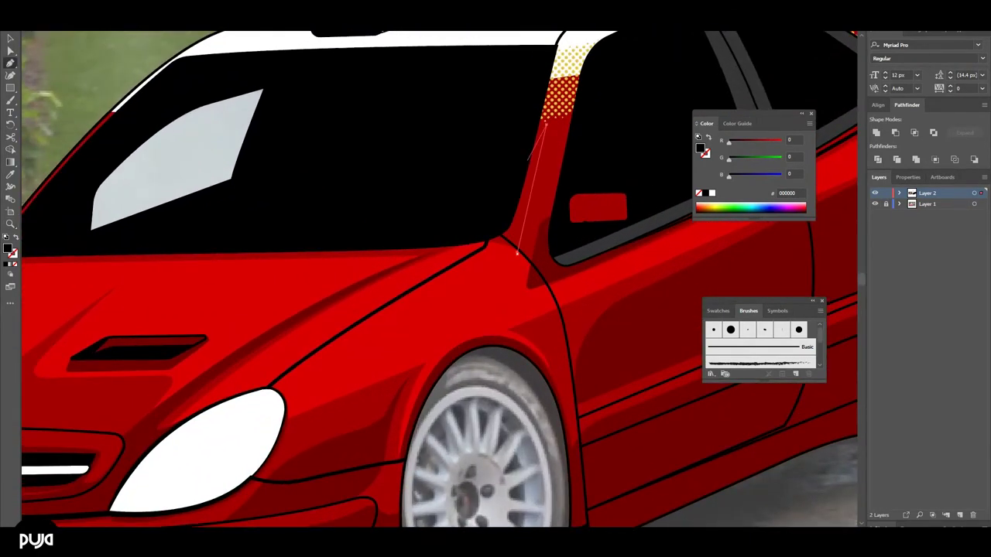
{"action": "right_click", "coordinate": [518, 223]}
{"action": "right_click", "coordinate": [575, 226]}
{"action": "left_click", "coordinate": [701, 427]}
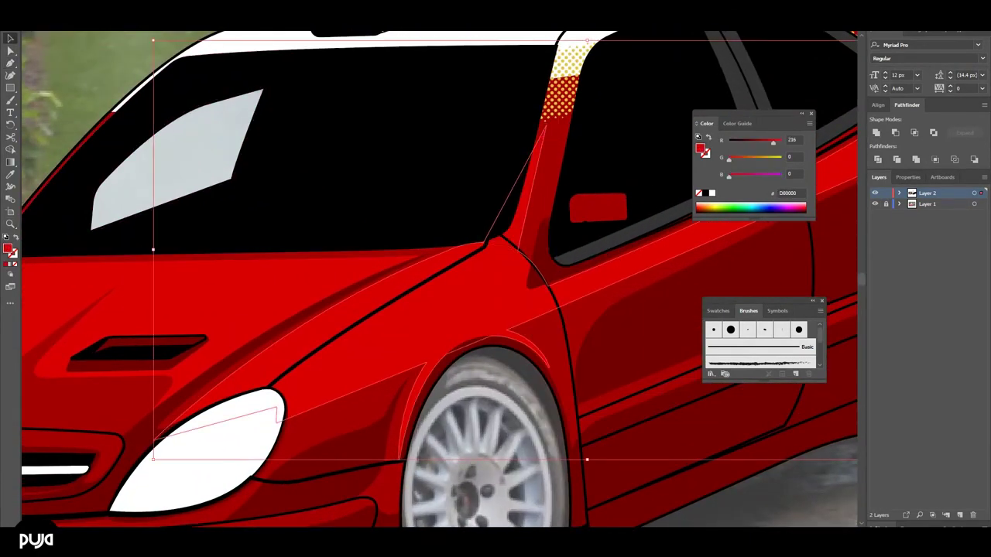
{"action": "key", "text": "ctrl+0"}
{"action": "scroll", "coordinate": [496, 279], "scroll_direction": "left", "scroll_amount": 3}
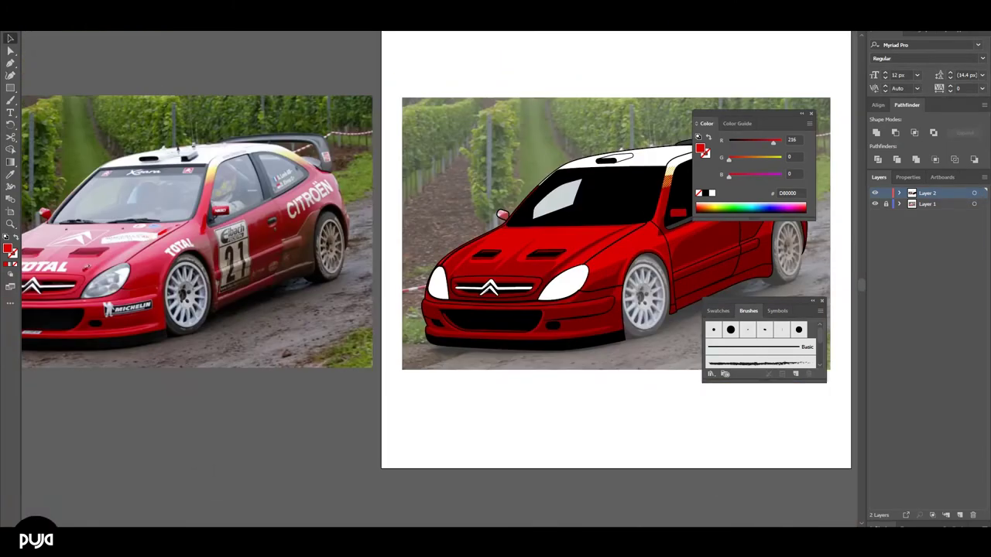
Draw a closed highlight strip across the top of the front grille
{"action": "left_click", "coordinate": [537, 290]}
{"action": "scroll", "coordinate": [537, 290], "scroll_direction": "up", "scroll_amount": 5}
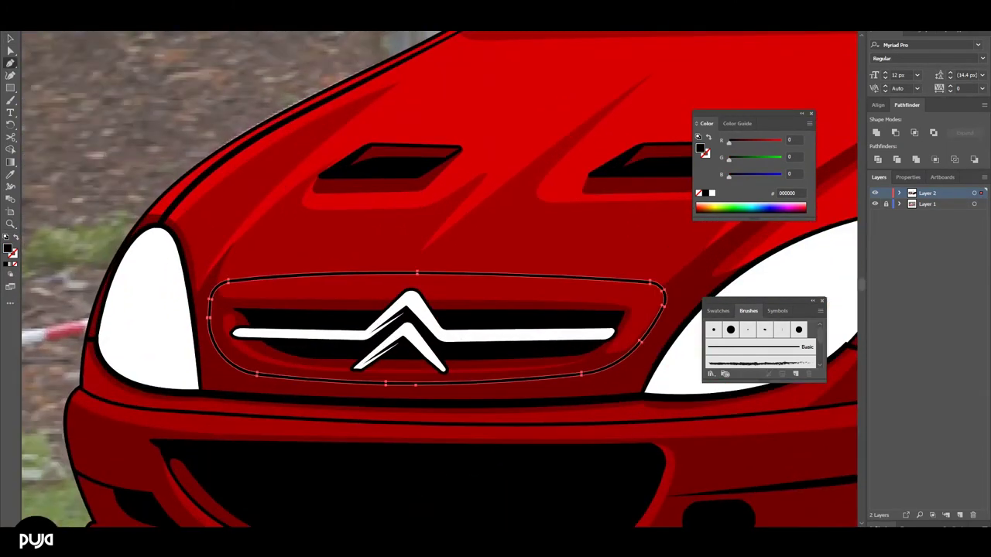
{"action": "scroll", "coordinate": [232, 288], "scroll_direction": "up", "scroll_amount": 2}
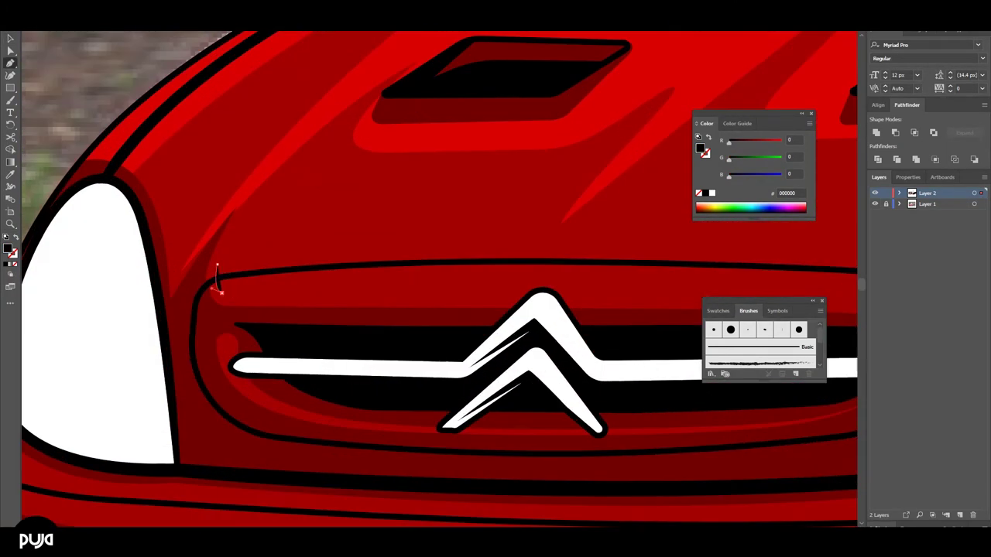
{"action": "scroll", "coordinate": [220, 292], "scroll_direction": "down", "scroll_amount": 3}
{"action": "left_click", "coordinate": [703, 265]}
{"action": "scroll", "coordinate": [214, 247], "scroll_direction": "up", "scroll_amount": 3}
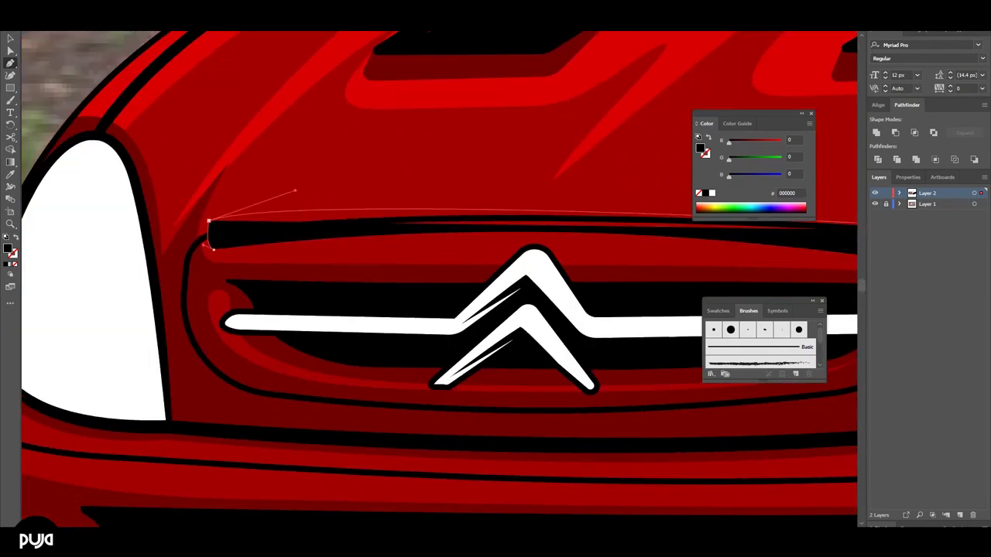
{"action": "left_click", "coordinate": [209, 246]}
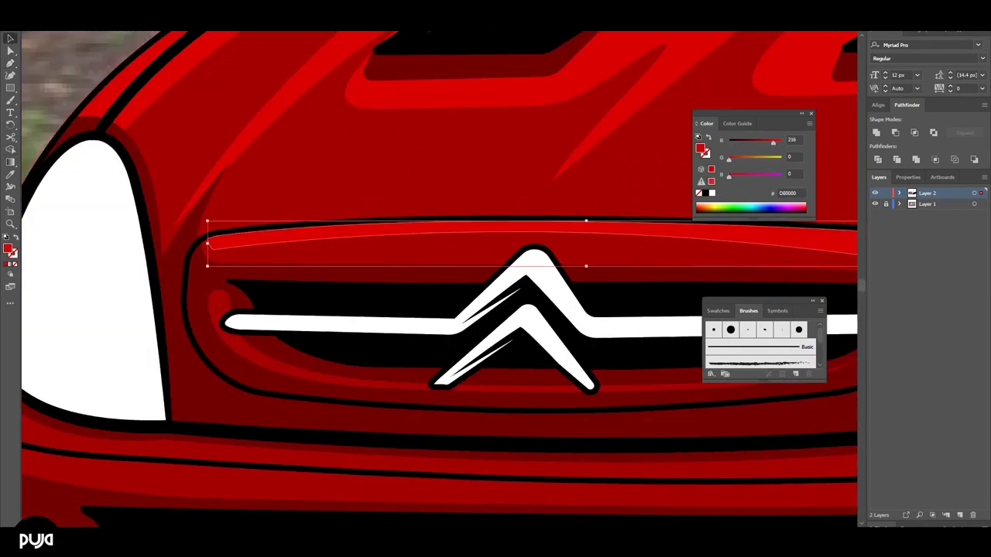
{"action": "scroll", "coordinate": [540, 190], "scroll_direction": "down", "scroll_amount": 3}
{"action": "scroll", "coordinate": [539, 191], "scroll_direction": "up", "scroll_amount": 2}
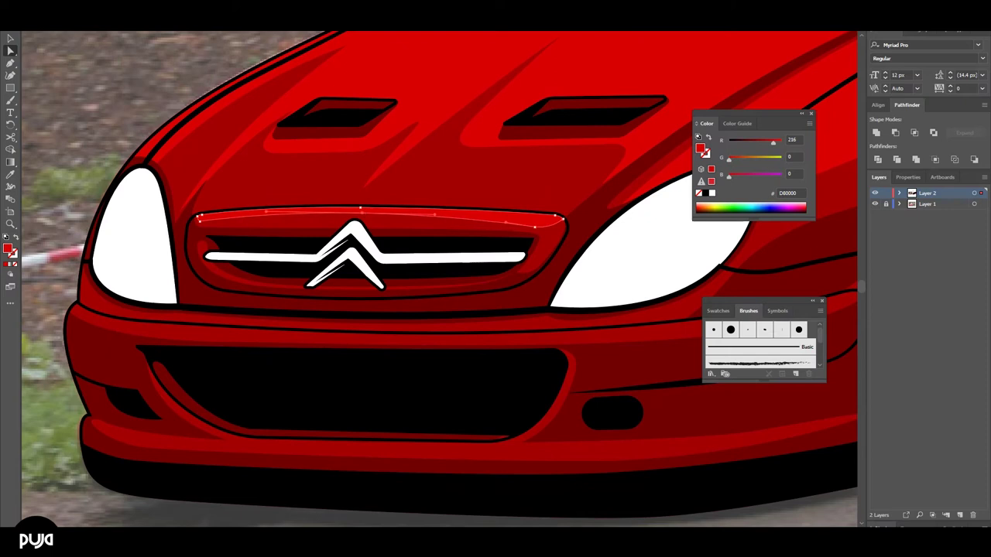
{"action": "scroll", "coordinate": [496, 278], "scroll_direction": "down", "scroll_amount": 3}
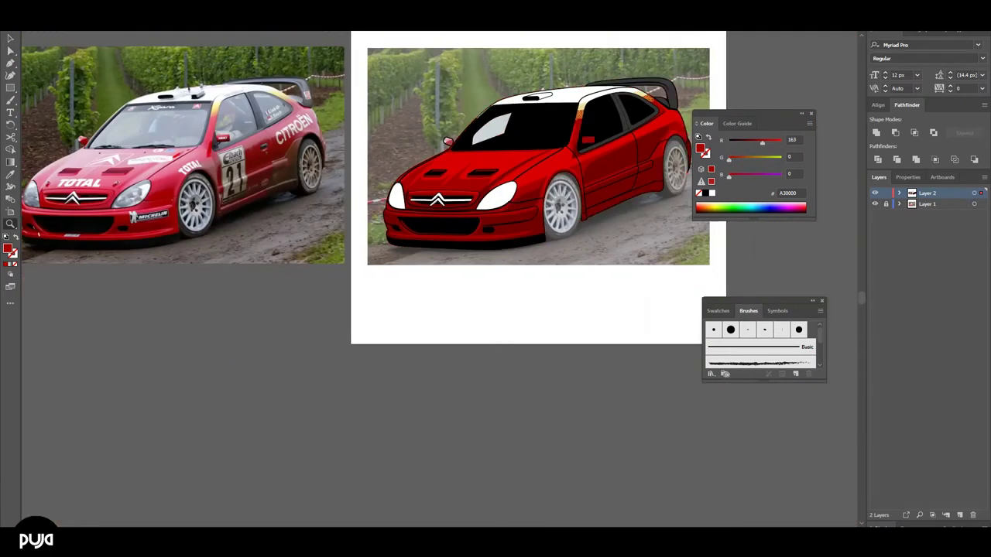
{"action": "scroll", "coordinate": [496, 279], "scroll_direction": "up", "scroll_amount": 3}
Check the grille shapes in Outline view, then isolate the door trim group
{"action": "key", "text": "a"}
{"action": "left_click", "coordinate": [402, 181]}
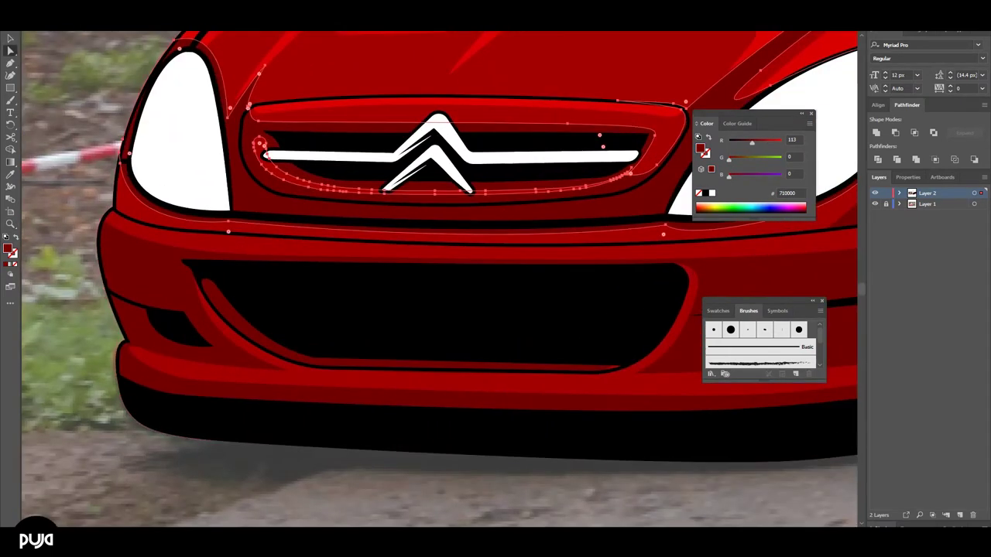
{"action": "scroll", "coordinate": [496, 278], "scroll_direction": "down", "scroll_amount": 3}
{"action": "scroll", "coordinate": [495, 278], "scroll_direction": "up", "scroll_amount": 3}
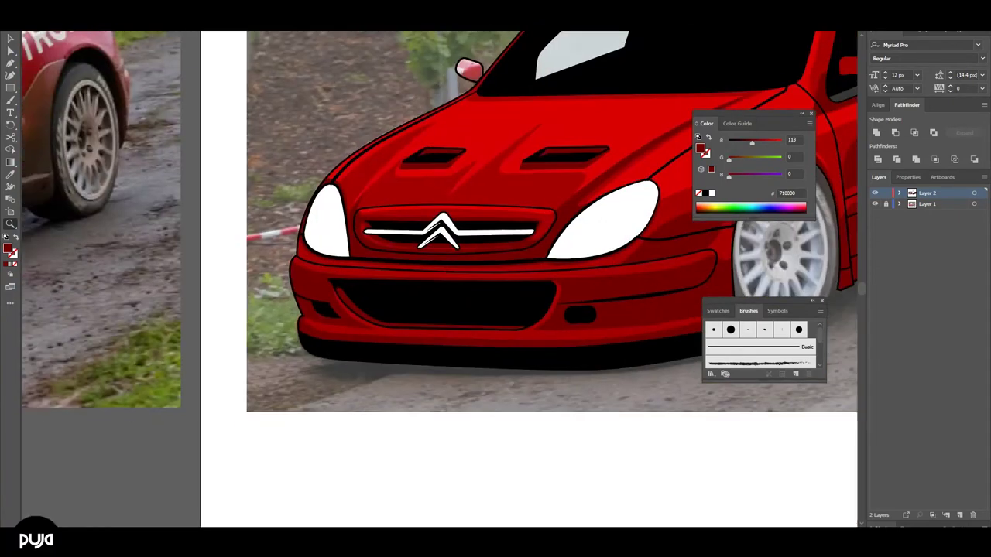
{"action": "key", "text": "ctrl+y"}
{"action": "key", "text": "ctrl+y"}
{"action": "scroll", "coordinate": [419, 221], "scroll_direction": "up", "scroll_amount": 2}
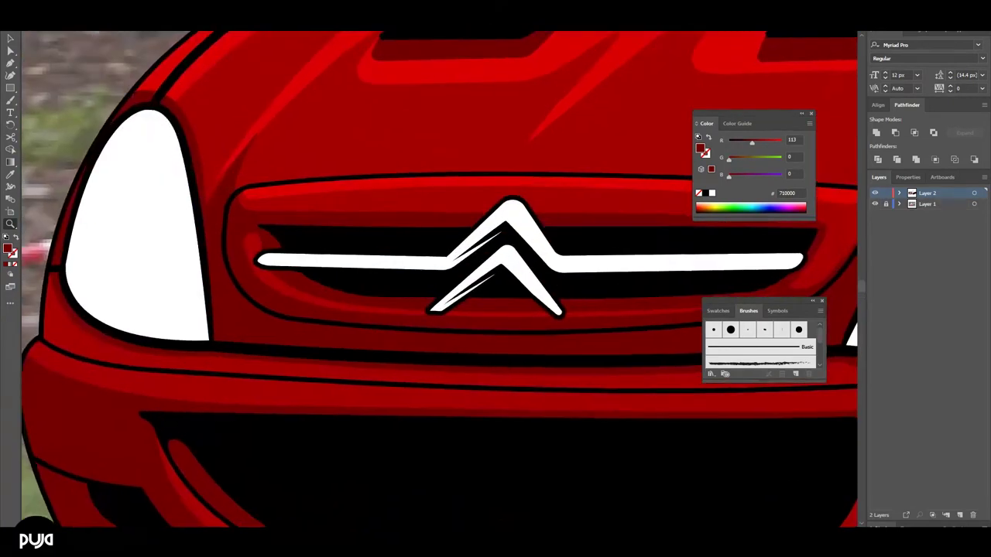
{"action": "key", "text": "a"}
{"action": "left_click", "coordinate": [278, 236]}
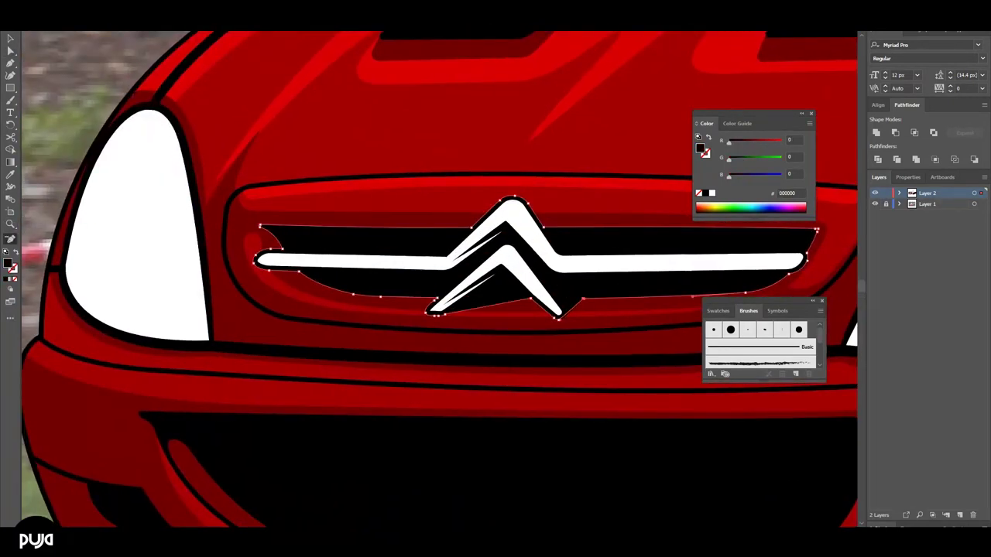
{"action": "key", "text": "a"}
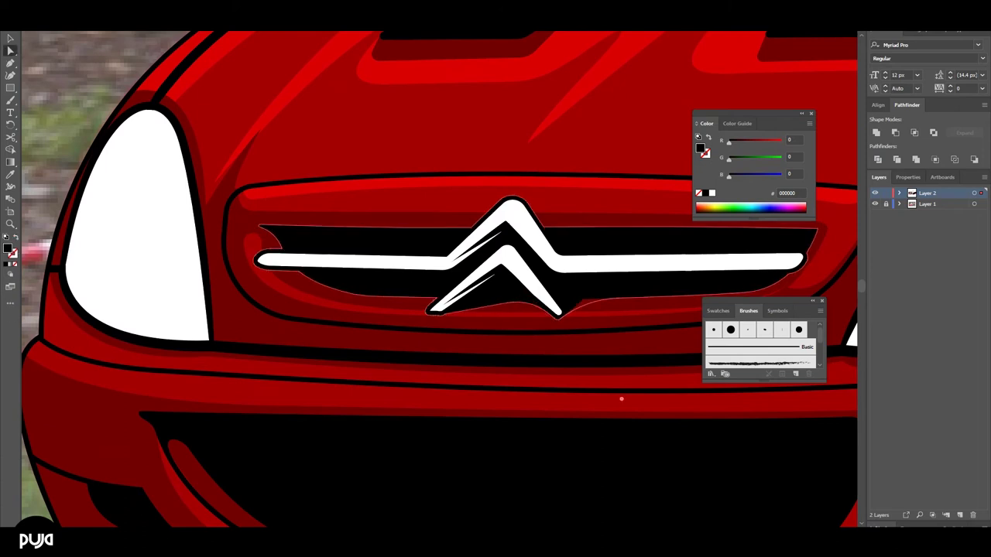
{"action": "key", "text": "ctrl+0"}
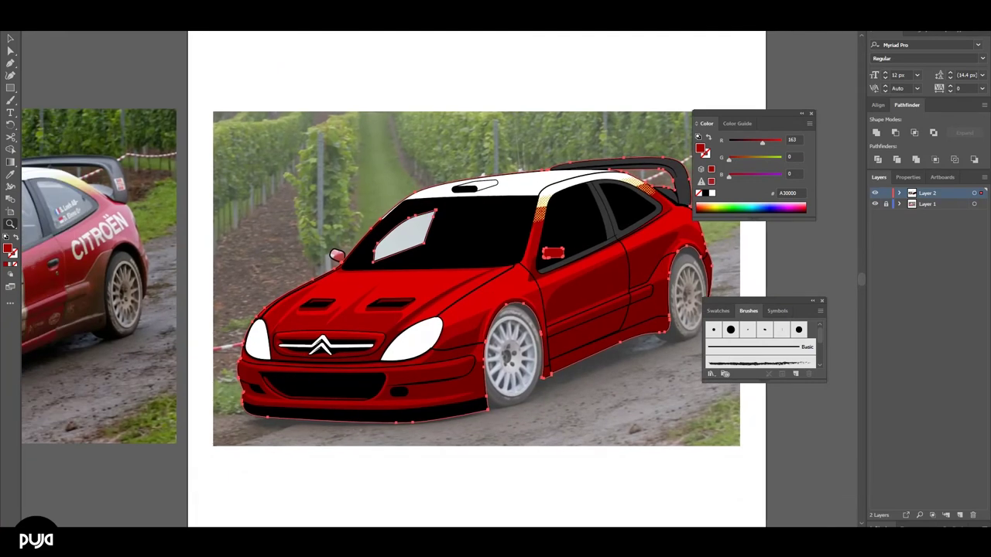
{"action": "scroll", "coordinate": [663, 333], "scroll_direction": "up", "scroll_amount": 5}
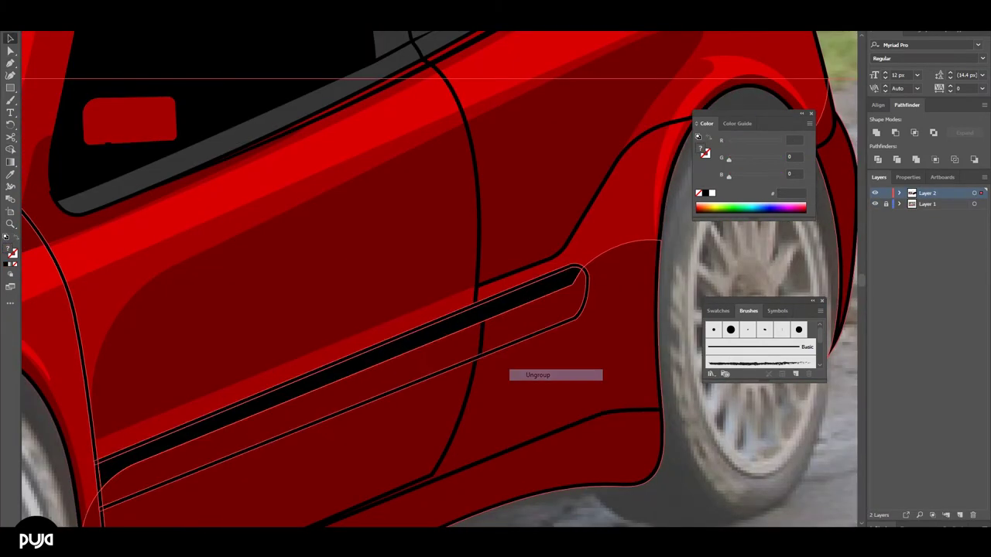
{"action": "double_click", "coordinate": [495, 348]}
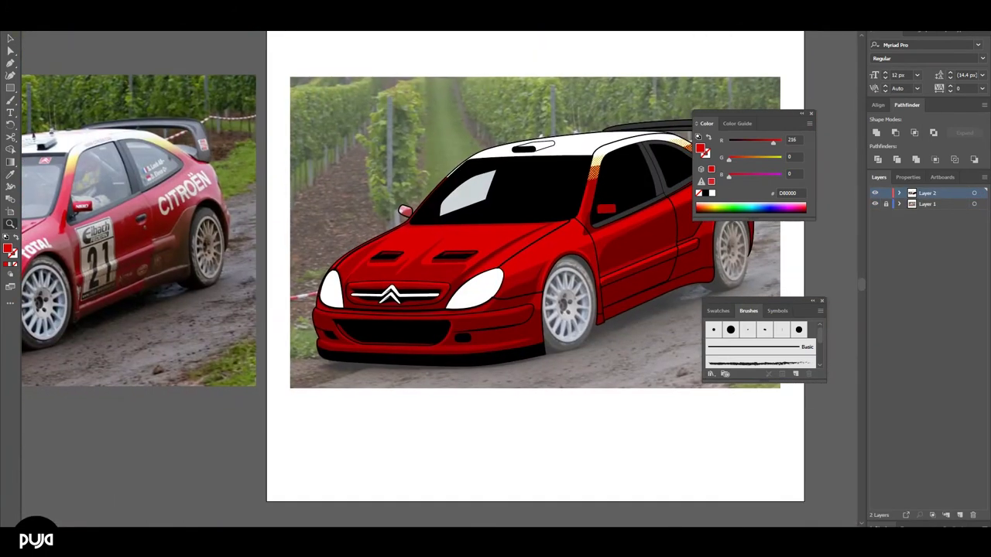
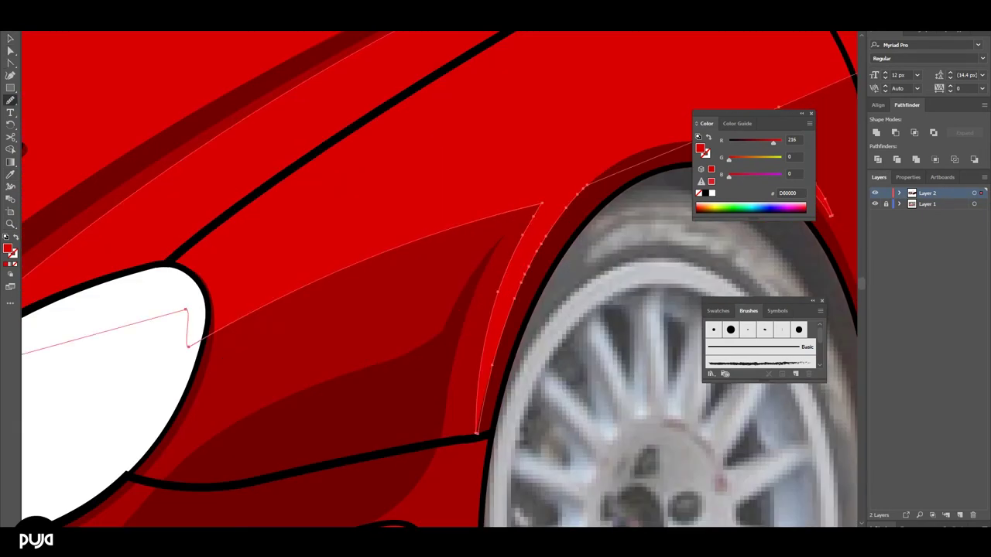
Darken the front-fender wheel-arch shading shape's fill to 710000 (R 113)
{"action": "key", "text": "v"}
{"action": "key", "text": "ctrl+shift+a"}
{"action": "left_click_drag", "start_coordinate": [772, 142], "coordinate": [752, 142]}
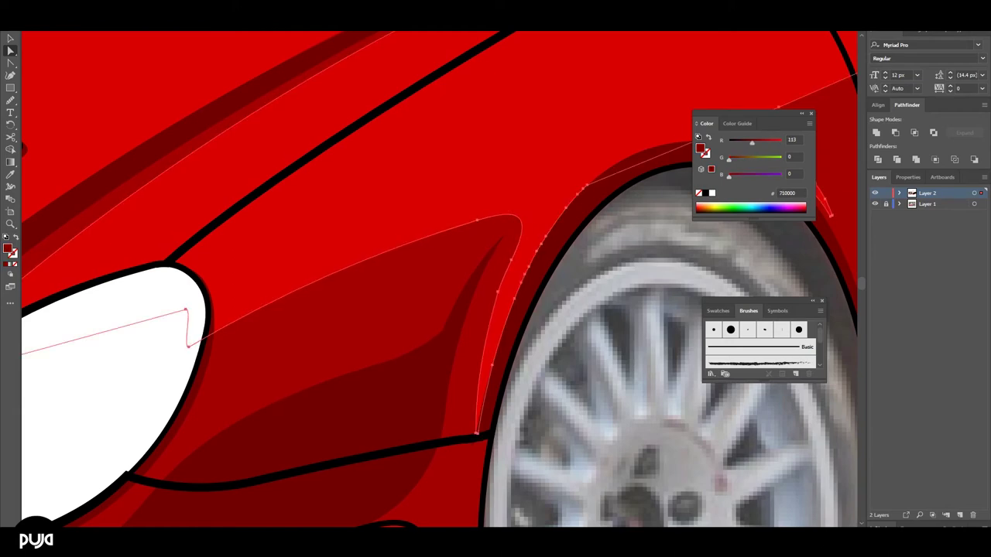
{"action": "key", "text": "ctrl+0"}
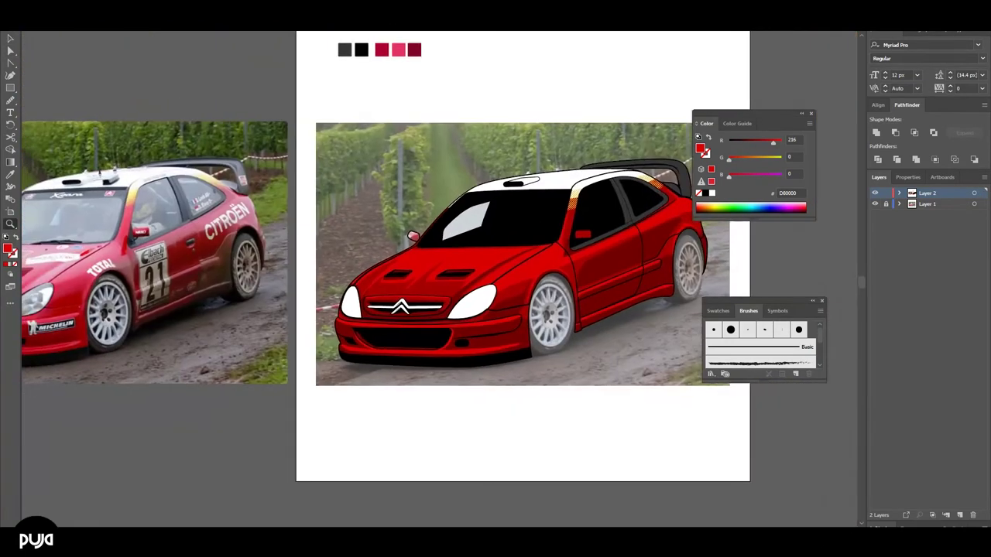
{"action": "left_click_drag", "start_coordinate": [457, 240], "coordinate": [611, 333]}
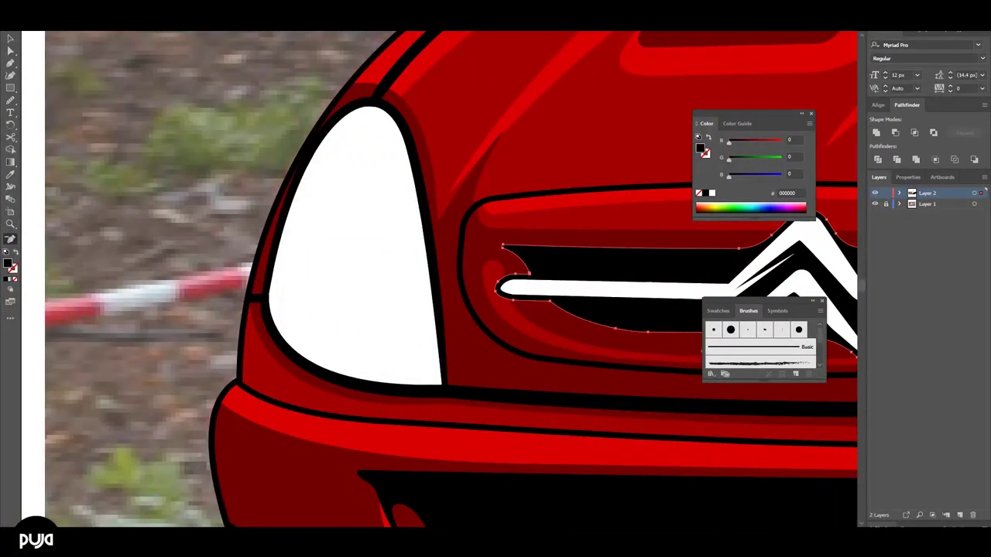
Remove the bright red fill from the grille highlight and adjust the grille surround's anchors
{"action": "key", "text": "ctrl+plus"}
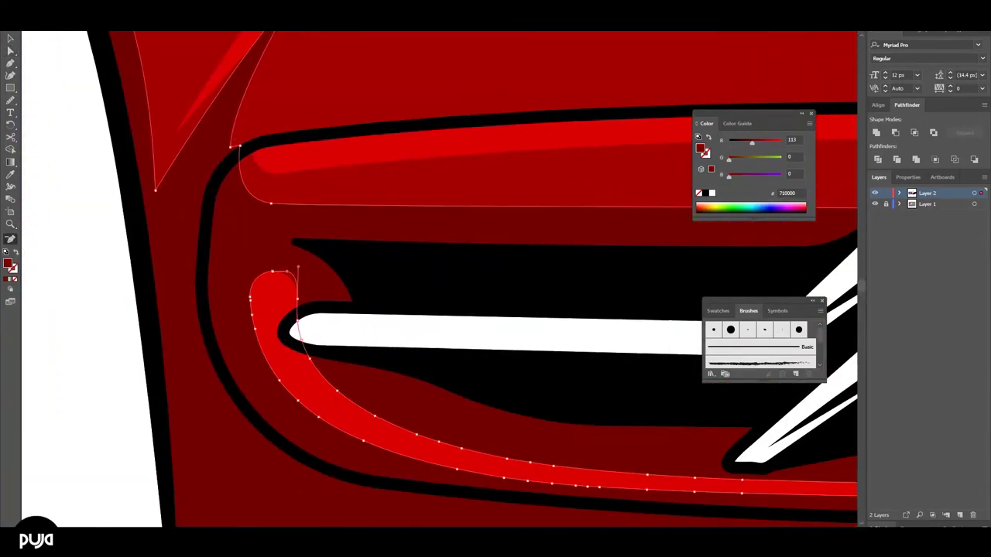
{"action": "key", "text": "ctrl+shift+bracketleft"}
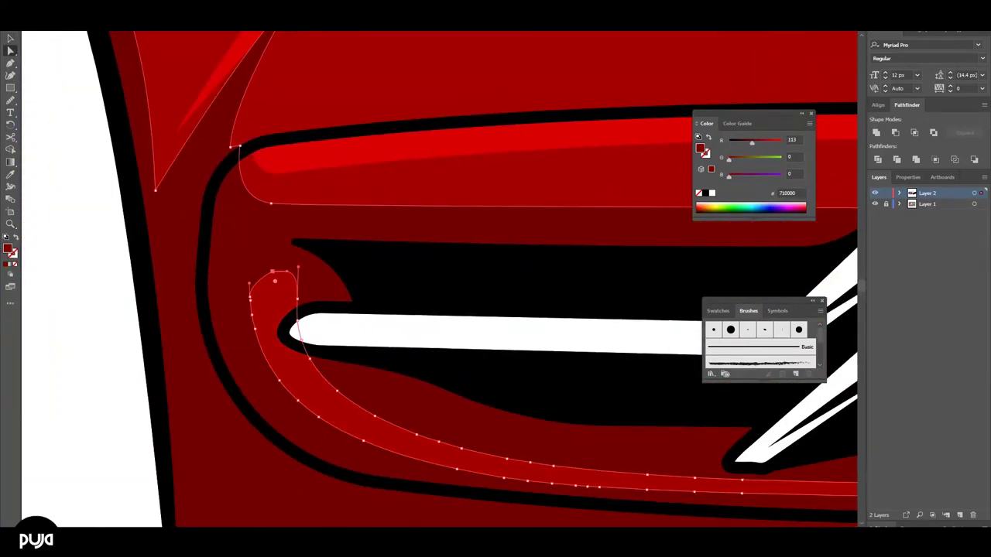
{"action": "key", "text": "shift+m"}
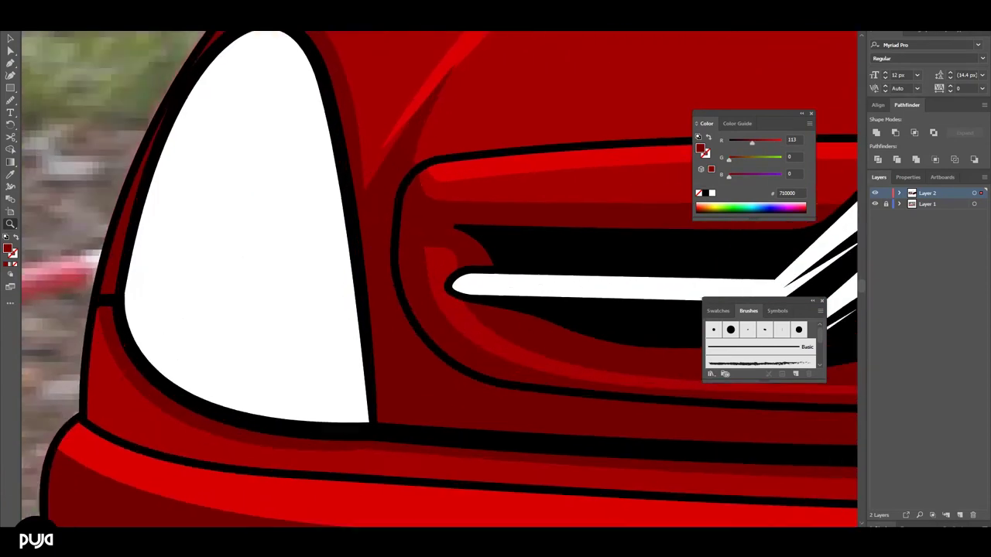
{"action": "key", "text": "a"}
{"action": "left_click", "coordinate": [463, 302]}
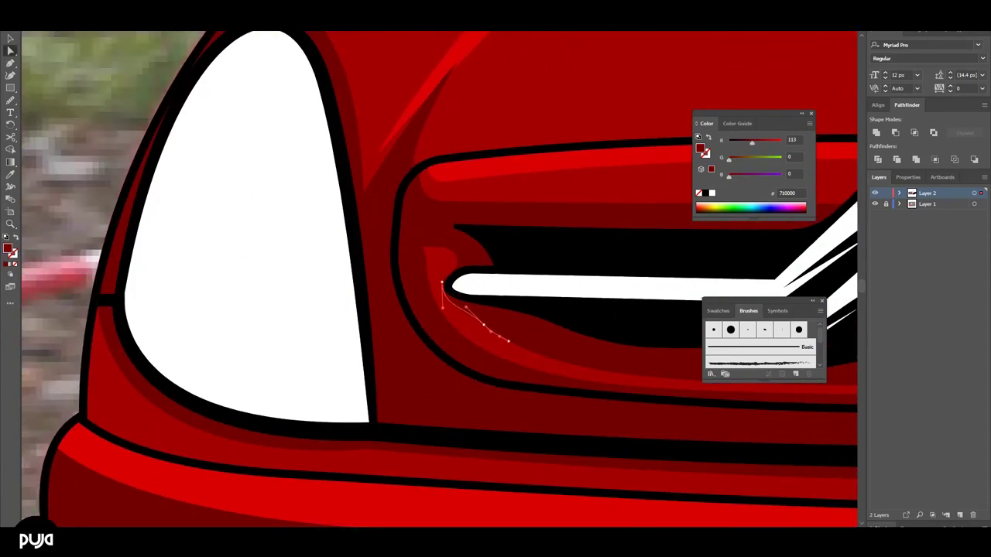
{"action": "key", "text": "ctrl+a"}
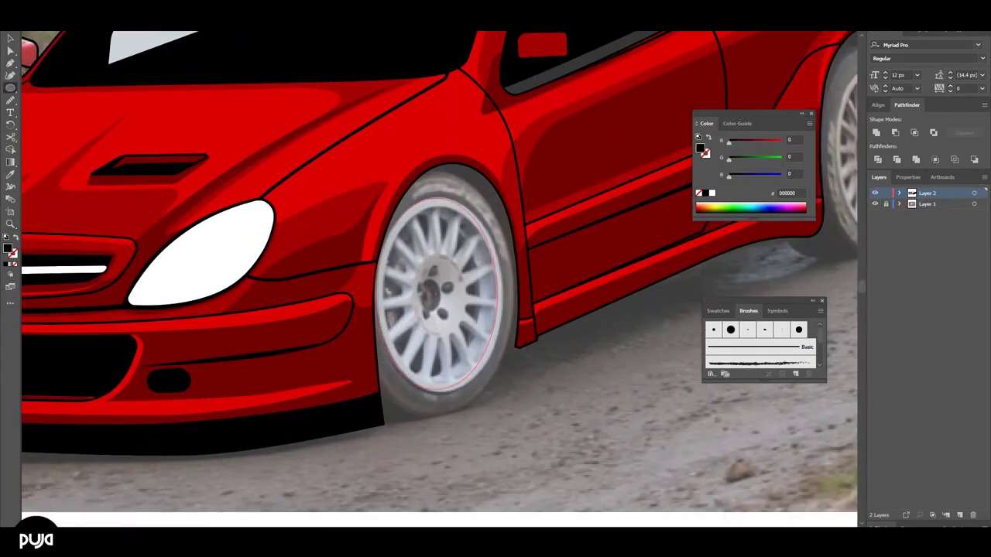
Draw a 2 mm black-stroked ellipse around the front wheel rim and widen it to fit
{"action": "left_click_drag", "start_coordinate": [375, 198], "coordinate": [498, 393]}
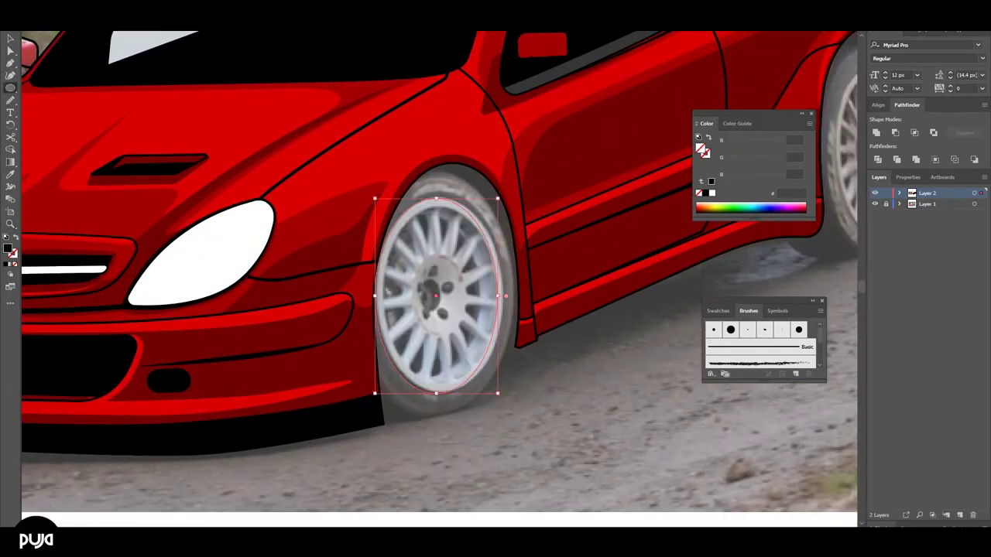
{"action": "left_click", "coordinate": [939, 380]}
{"action": "left_click", "coordinate": [944, 193]}
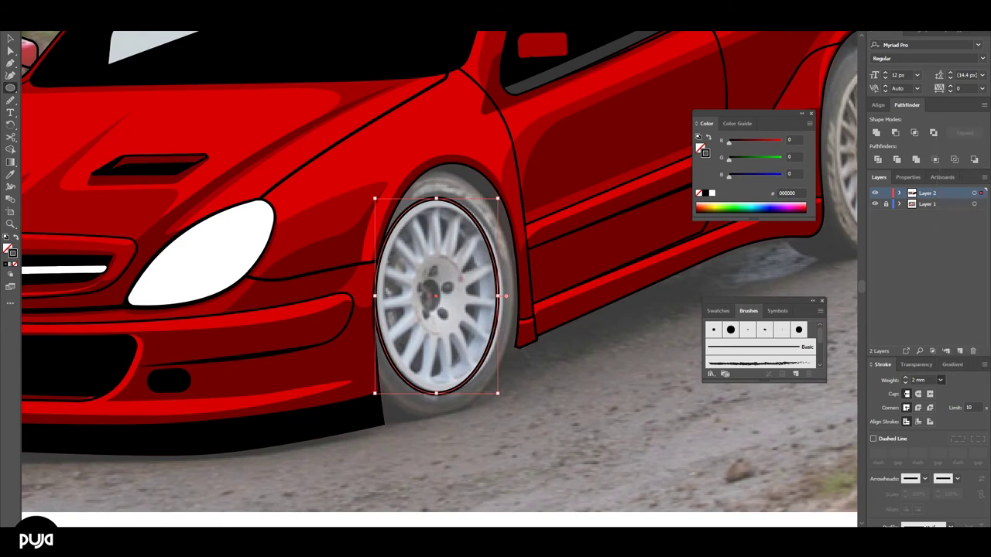
{"action": "left_click_drag", "start_coordinate": [498, 296], "coordinate": [504, 295]}
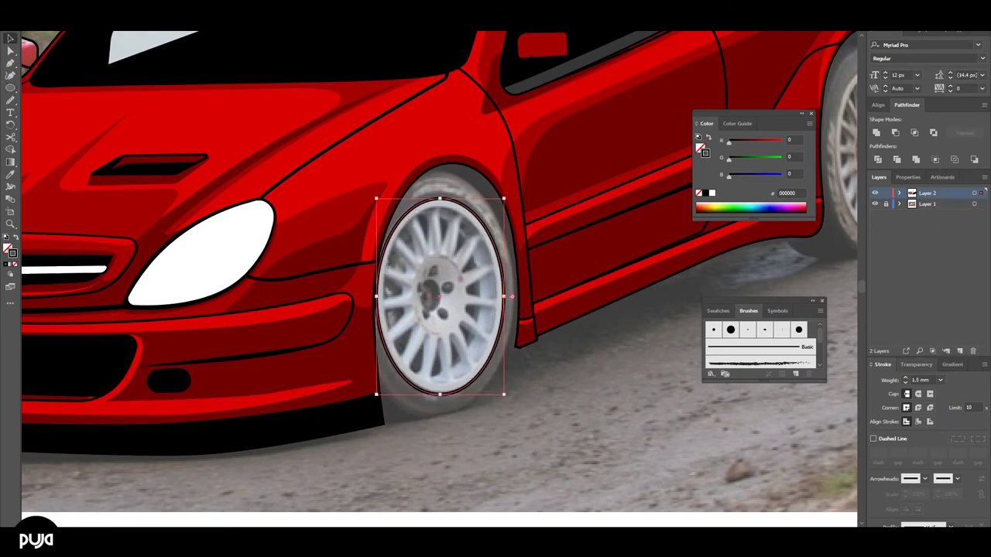
Add a narrower 1 mm inner rim ellipse and a small hub ellipse
{"action": "left_click", "coordinate": [940, 380]}
{"action": "left_click", "coordinate": [952, 256]}
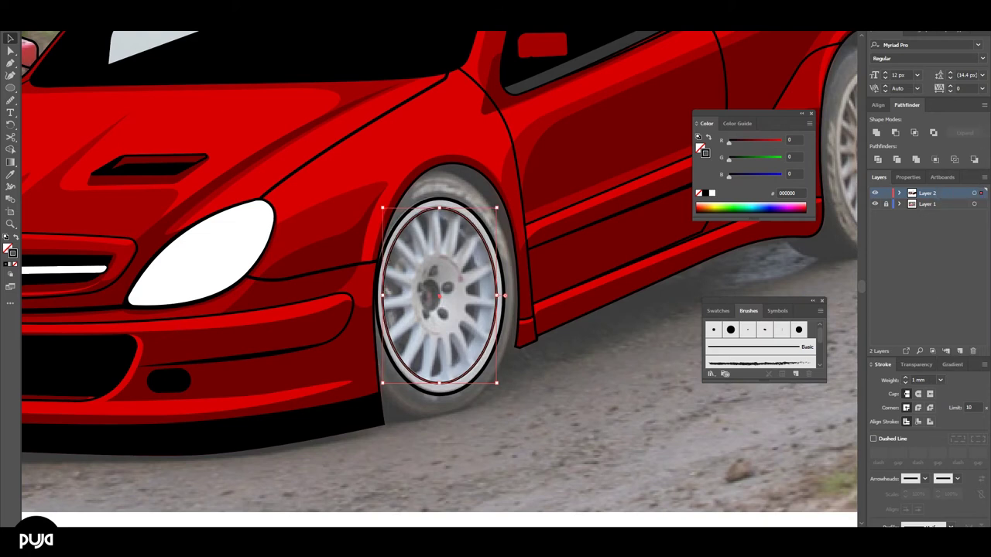
{"action": "left_click_drag", "start_coordinate": [498, 296], "coordinate": [481, 295]}
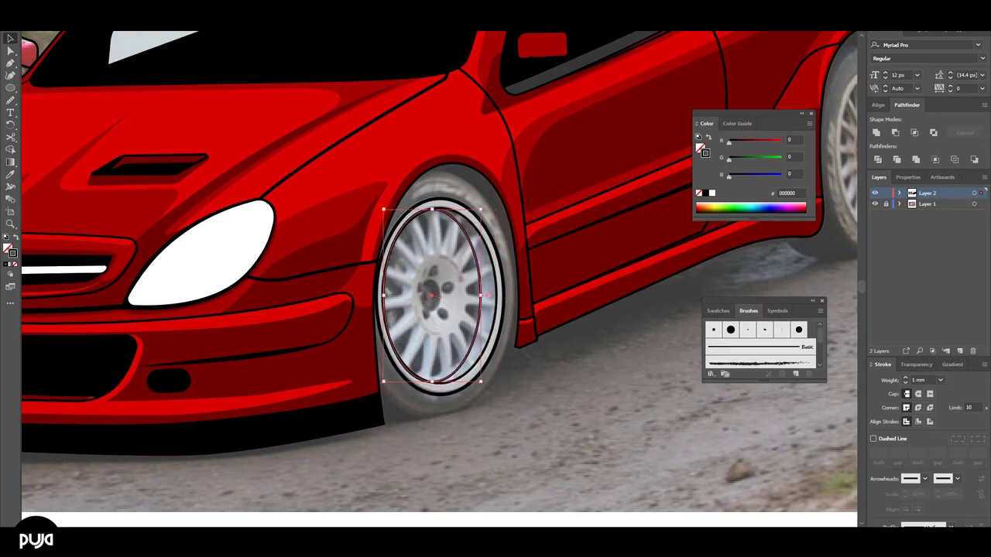
{"action": "left_click_drag", "start_coordinate": [453, 220], "coordinate": [453, 219]}
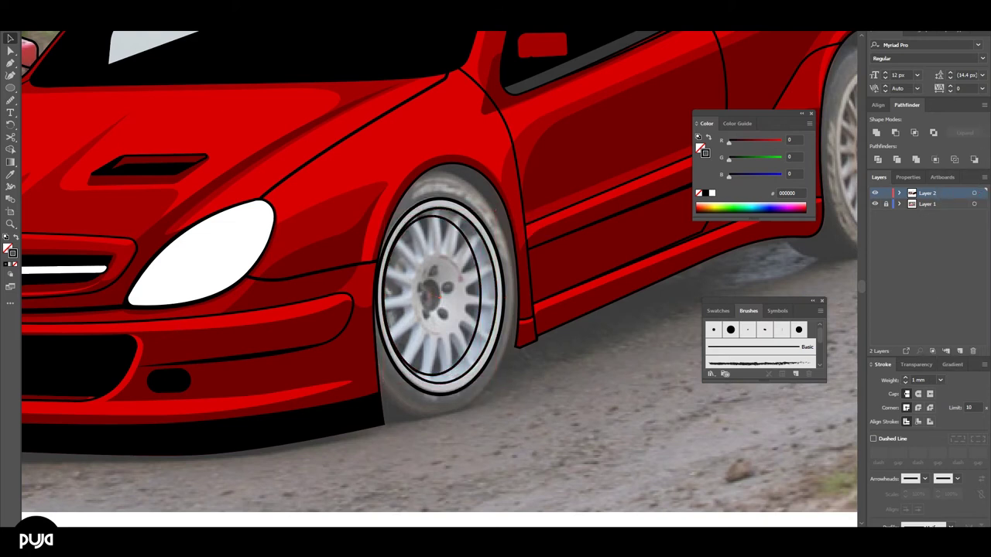
{"action": "left_click_drag", "start_coordinate": [407, 255], "coordinate": [456, 336]}
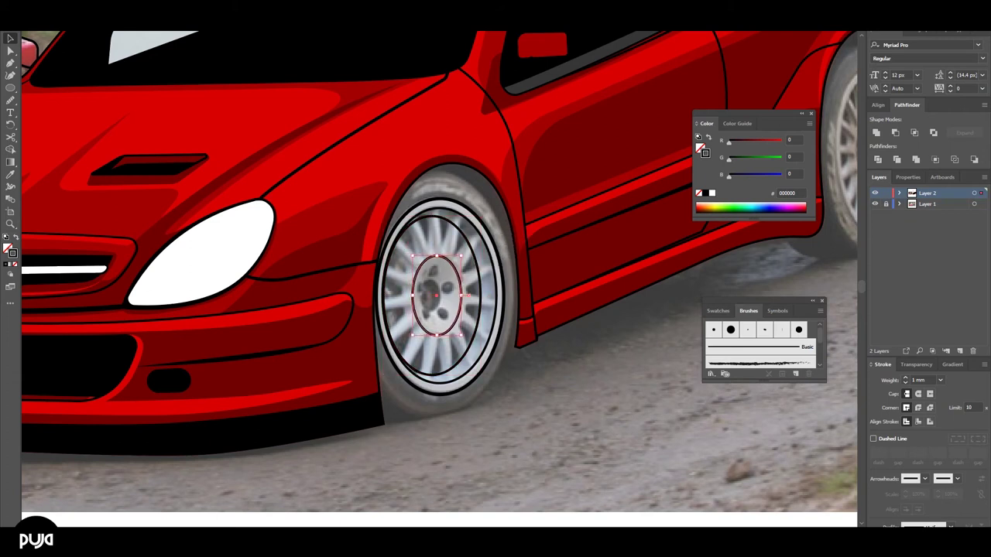
Turn the hub ellipse's black stroke into a solid black fill
{"action": "key", "text": "shift+x"}
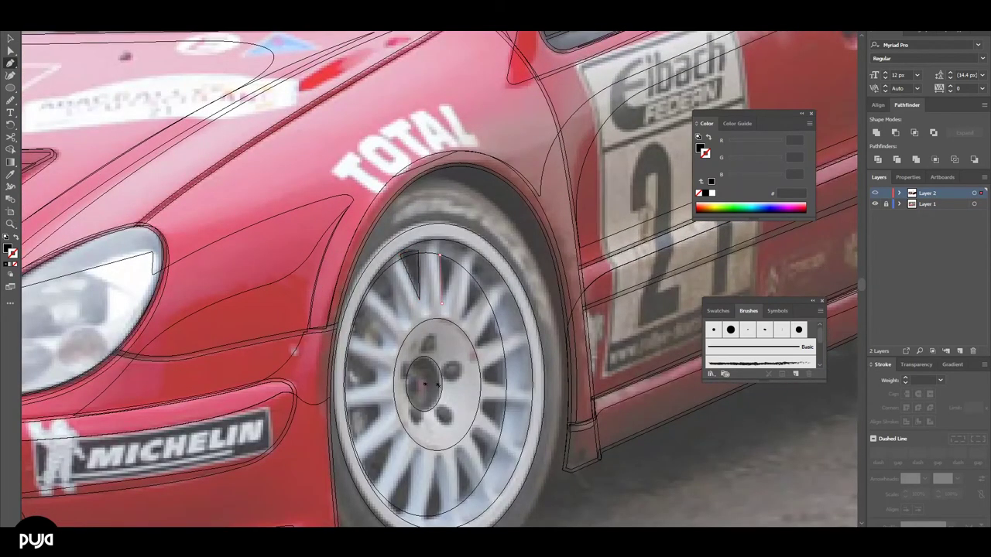
{"action": "scroll", "coordinate": [439, 279], "scroll_direction": "down", "scroll_amount": 2}
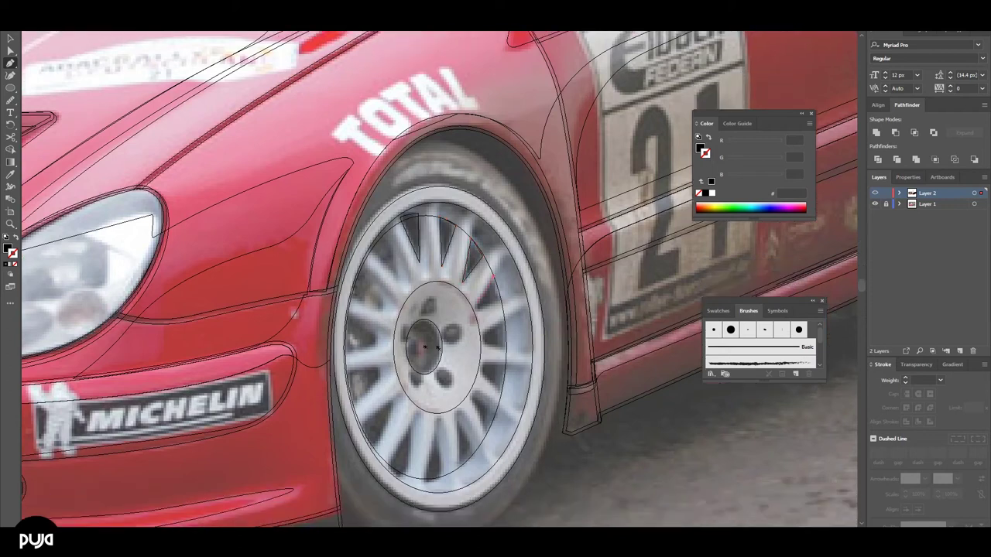
{"action": "scroll", "coordinate": [440, 279], "scroll_direction": "down", "scroll_amount": 3}
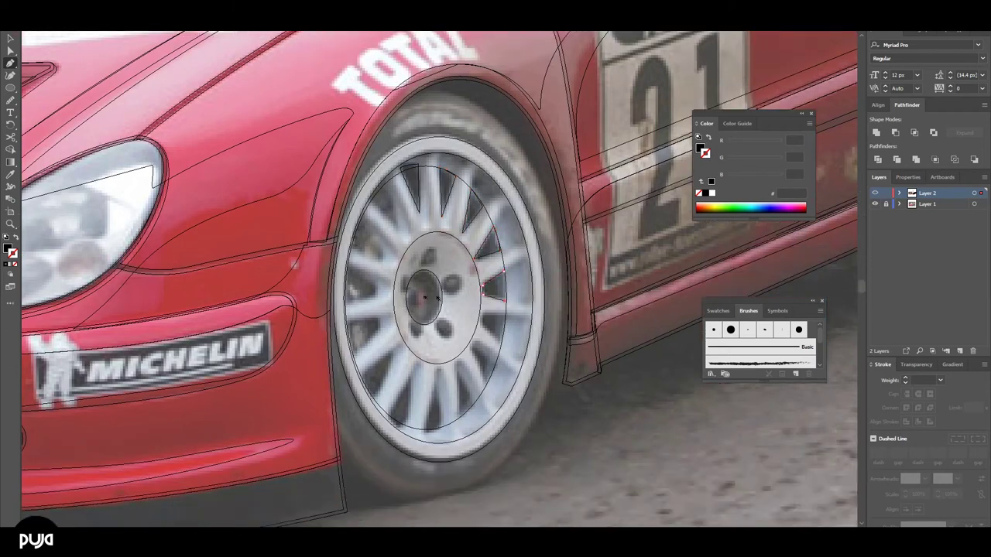
{"action": "scroll", "coordinate": [440, 279], "scroll_direction": "down", "scroll_amount": 2}
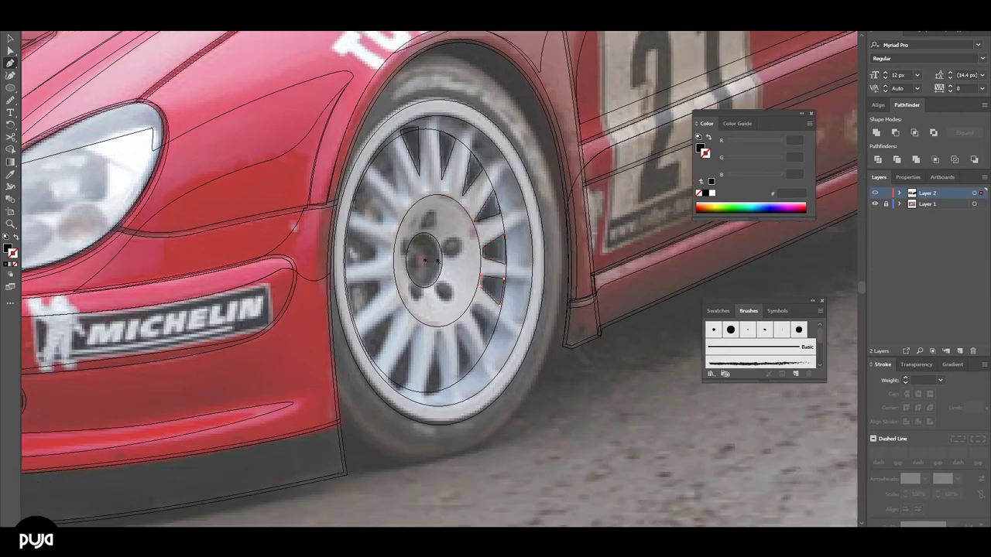
{"action": "scroll", "coordinate": [440, 279], "scroll_direction": "down", "scroll_amount": 2}
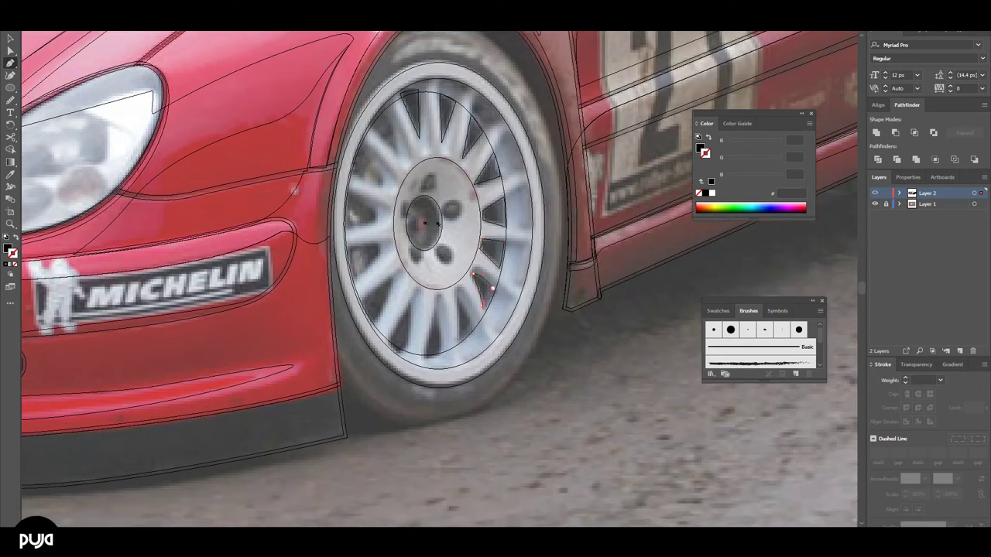
{"action": "scroll", "coordinate": [438, 287], "scroll_direction": "down", "scroll_amount": 2}
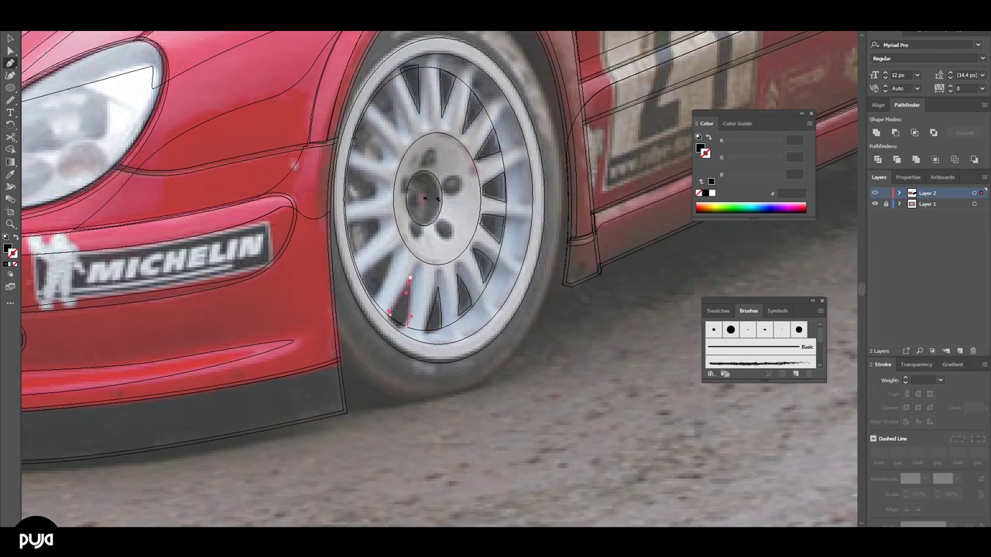
Add and adjust anchors on the spoke-gap paths, then return to Preview mode
{"action": "left_click_drag", "start_coordinate": [436, 200], "coordinate": [497, 222]}
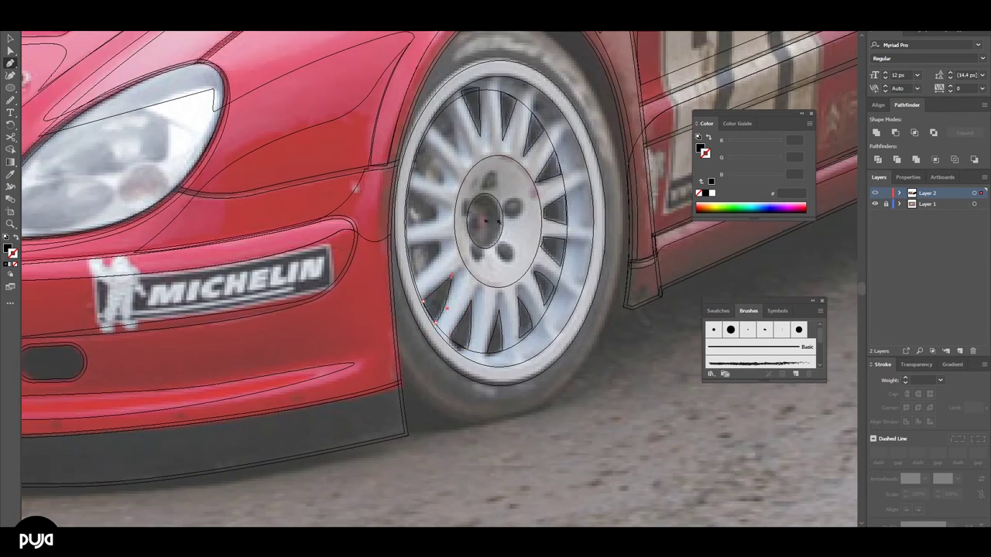
{"action": "left_click", "coordinate": [435, 252]}
{"action": "key", "text": "ctrl"}
{"action": "scroll", "coordinate": [438, 279], "scroll_direction": "up", "scroll_amount": 3}
{"action": "left_click_drag", "start_coordinate": [440, 300], "coordinate": [432, 296]}
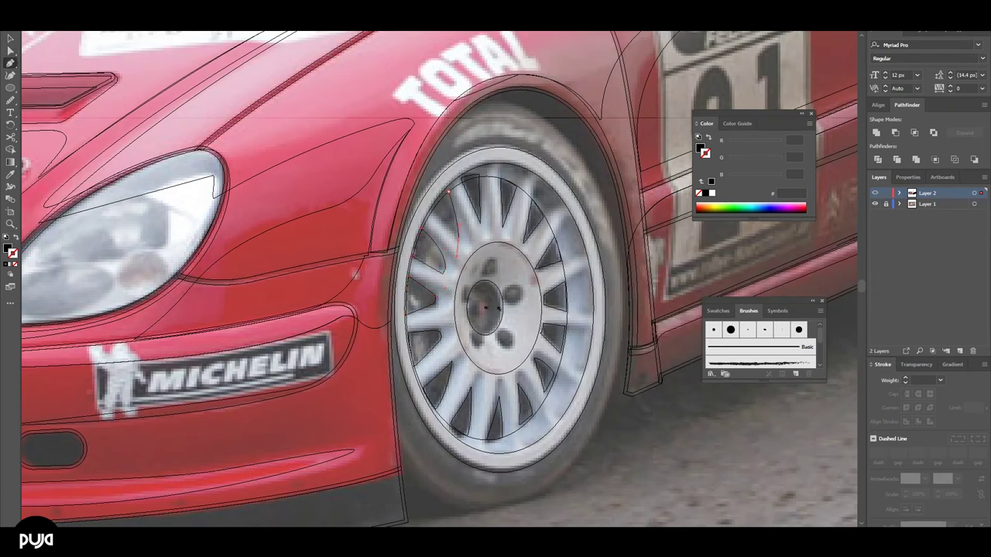
{"action": "key", "text": "ctrl+y"}
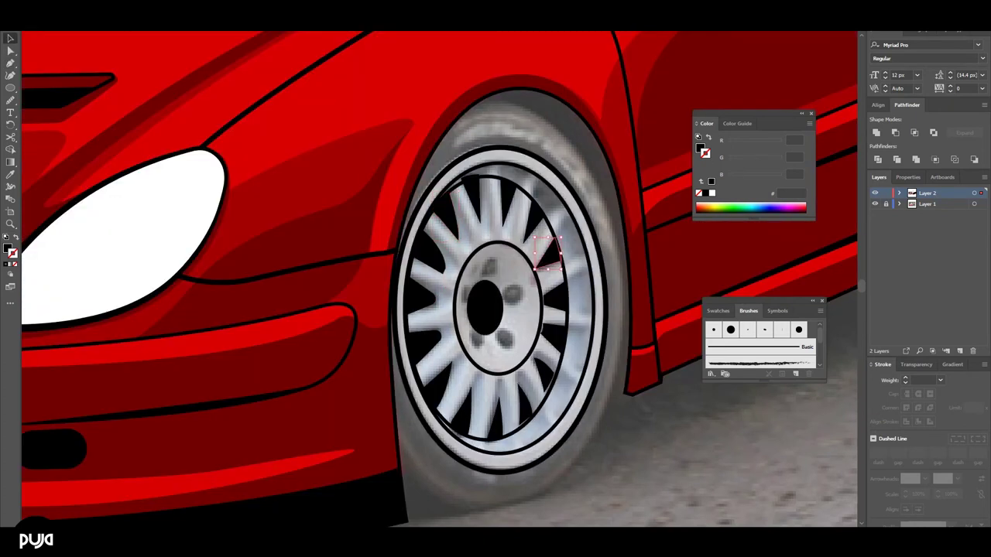
Move the small circle onto a hub bolt hole
{"action": "left_click", "coordinate": [445, 224], "text": "ctrl"}
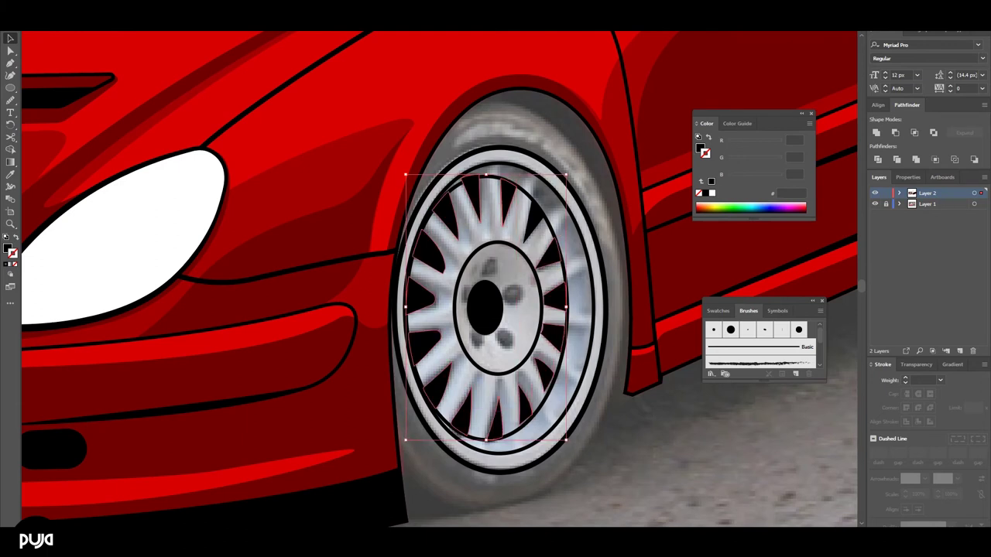
{"action": "key", "text": "l"}
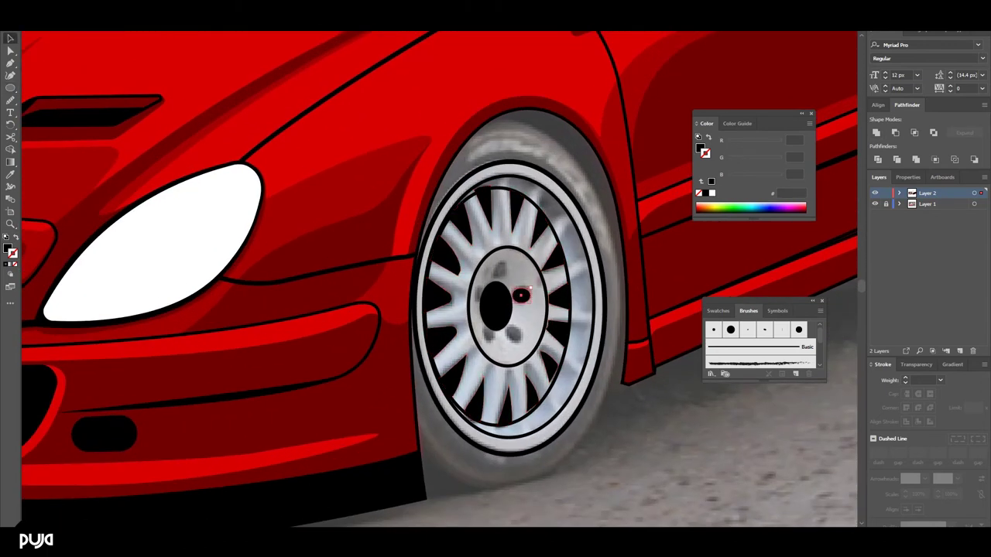
{"action": "key", "text": "l"}
{"action": "key", "text": "v"}
{"action": "mouse_move", "coordinate": [514, 334]}
{"action": "left_mouse_down"}
{"action": "mouse_move", "coordinate": [489, 332]}
{"action": "mouse_move", "coordinate": [480, 293]}
{"action": "mouse_move", "coordinate": [501, 269]}
{"action": "left_mouse_up"}
Hide Layer 2's vector artwork so only the reference photo shows
{"action": "scroll", "coordinate": [507, 268], "scroll_direction": "up", "scroll_amount": 3}
{"action": "scroll", "coordinate": [403, 364], "scroll_direction": "down", "scroll_amount": 4}
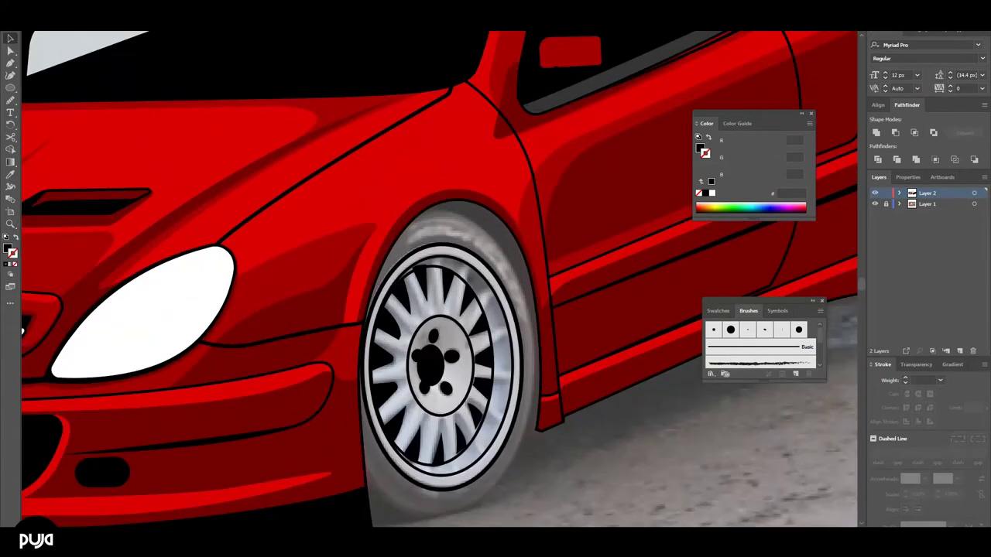
{"action": "left_click", "coordinate": [372, 364]}
{"action": "key", "text": "ctrl+shift+a"}
{"action": "left_click", "coordinate": [874, 192]}
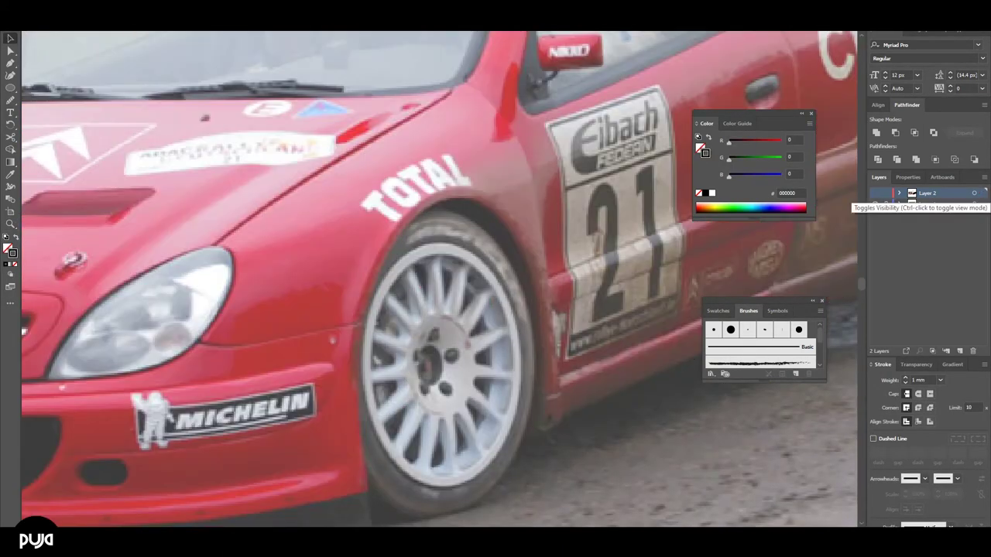
Trace the top spoke's outline near the rim
{"action": "scroll", "coordinate": [425, 364], "scroll_direction": "up", "scroll_amount": 1}
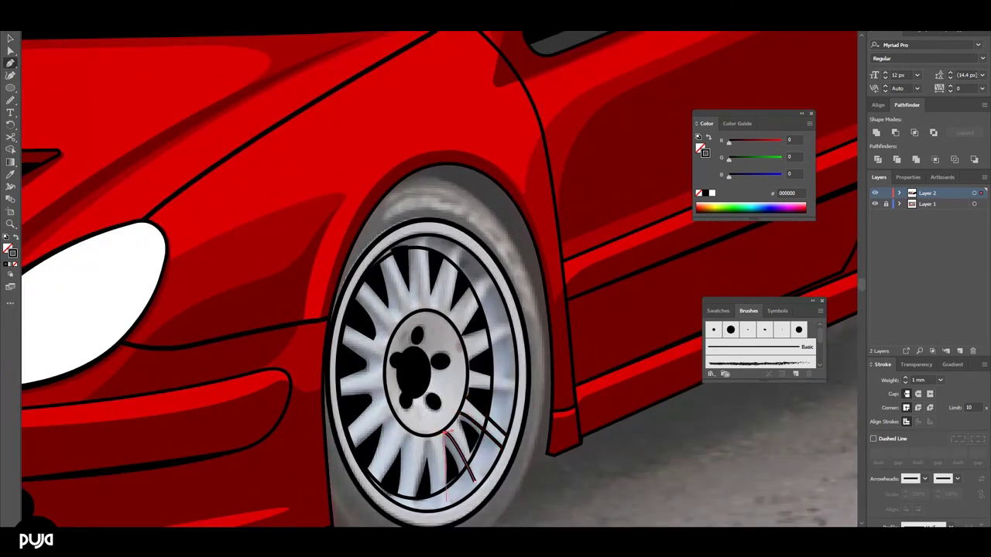
{"action": "left_click", "coordinate": [421, 424]}
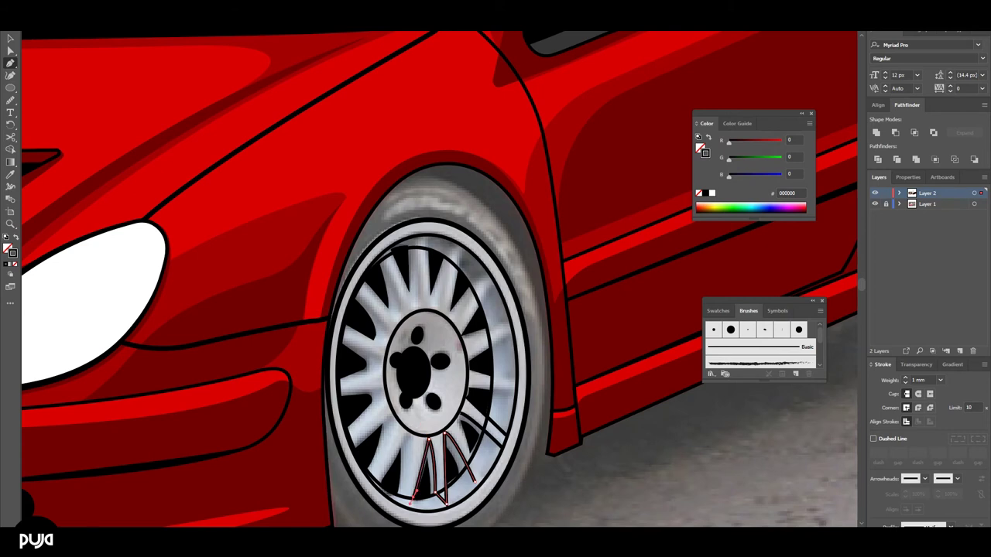
{"action": "key", "text": "ctrl+shift+a"}
{"action": "scroll", "coordinate": [440, 278], "scroll_direction": "up", "scroll_amount": 1}
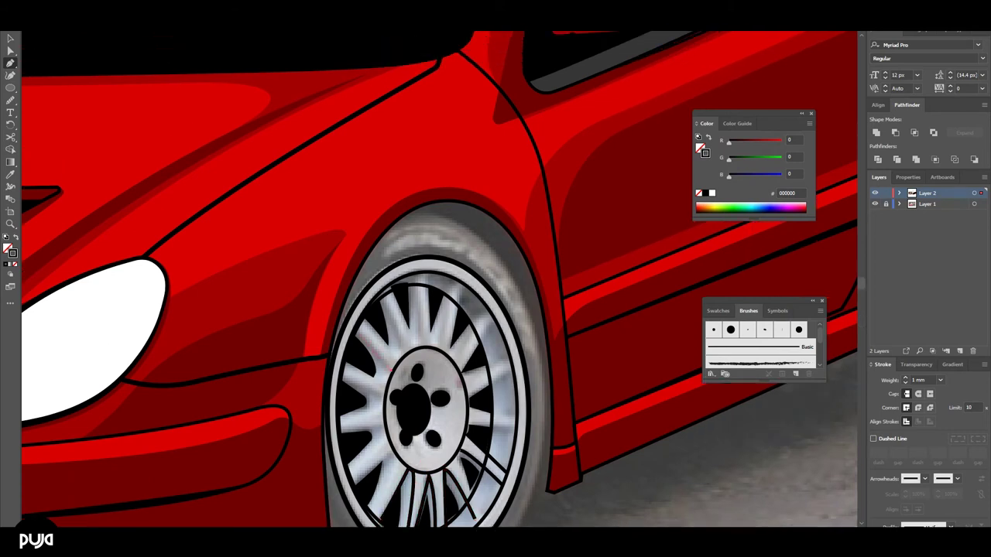
{"action": "key", "text": "ctrl+shift+a"}
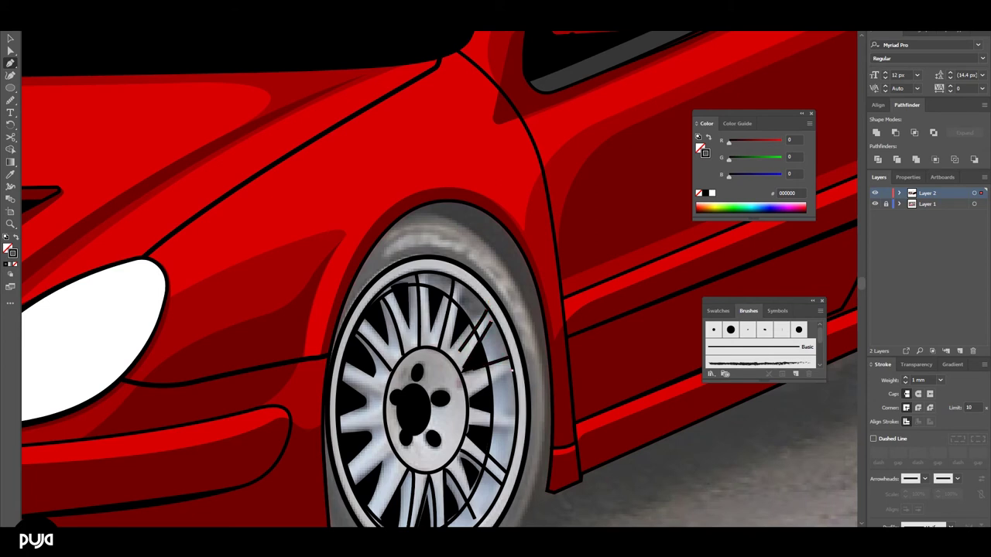
{"action": "scroll", "coordinate": [439, 278], "scroll_direction": "down", "scroll_amount": 2}
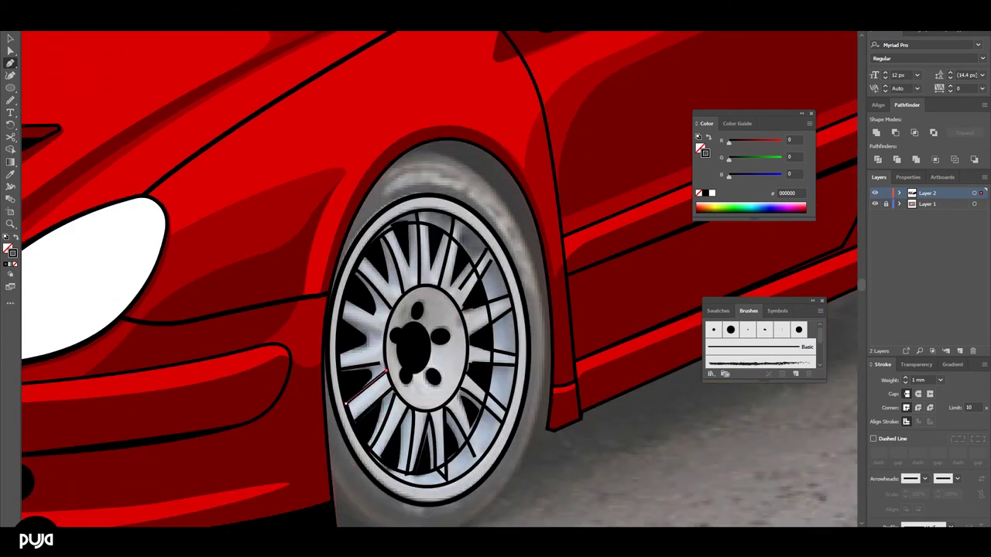
Outline the V-shaped gap between the left spokes
{"action": "left_click", "coordinate": [384, 341]}
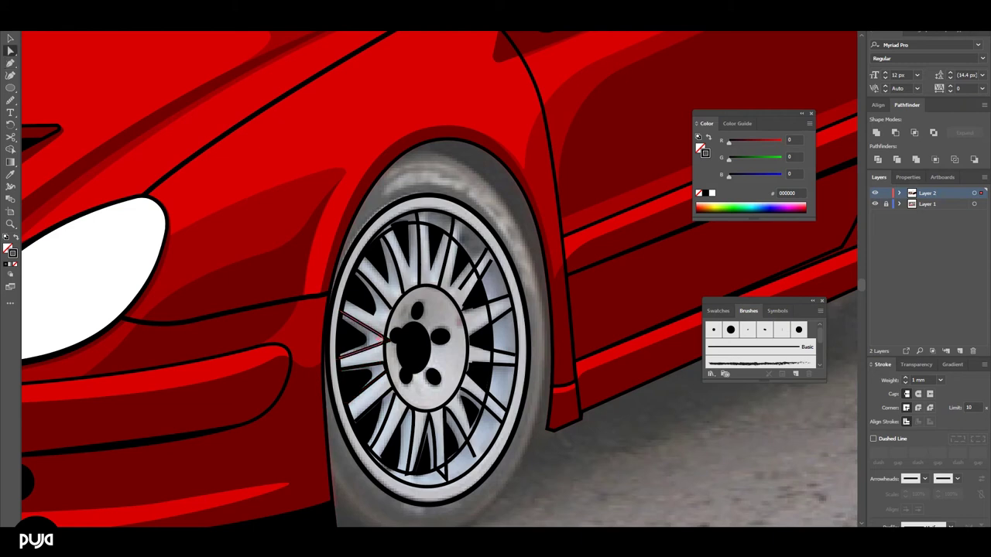
{"action": "left_click", "coordinate": [339, 358]}
{"action": "left_click", "coordinate": [338, 312]}
{"action": "left_click", "coordinate": [356, 271]}
Draw black-filled, unstroked gap shapes between the spokes
{"action": "left_click", "coordinate": [400, 228]}
{"action": "key", "text": "shift+x"}
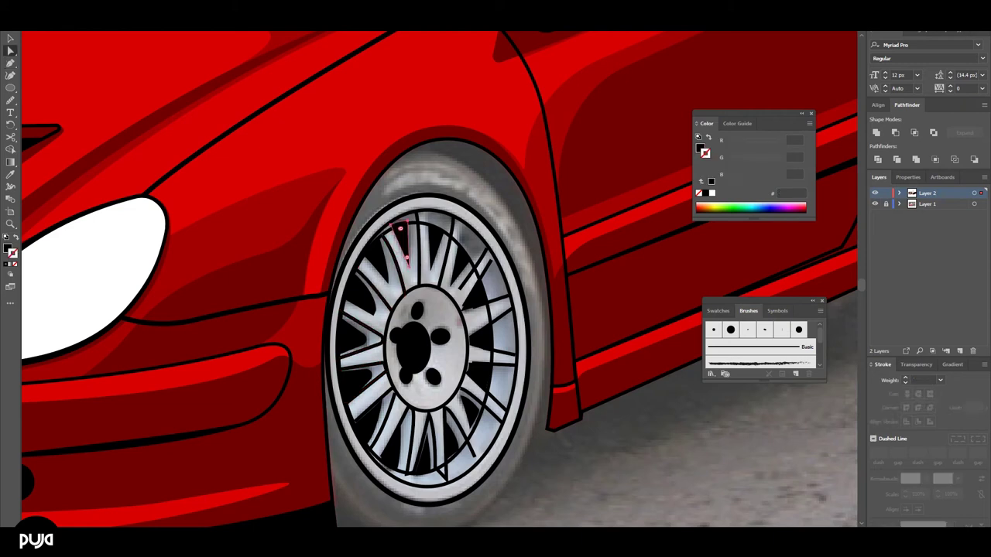
{"action": "left_click", "coordinate": [408, 265]}
{"action": "left_click", "coordinate": [400, 229]}
{"action": "left_click", "coordinate": [458, 242]}
{"action": "key", "text": "shift+x"}
Continue the spoke outlines down to the lower spokes
{"action": "left_click", "coordinate": [491, 256]}
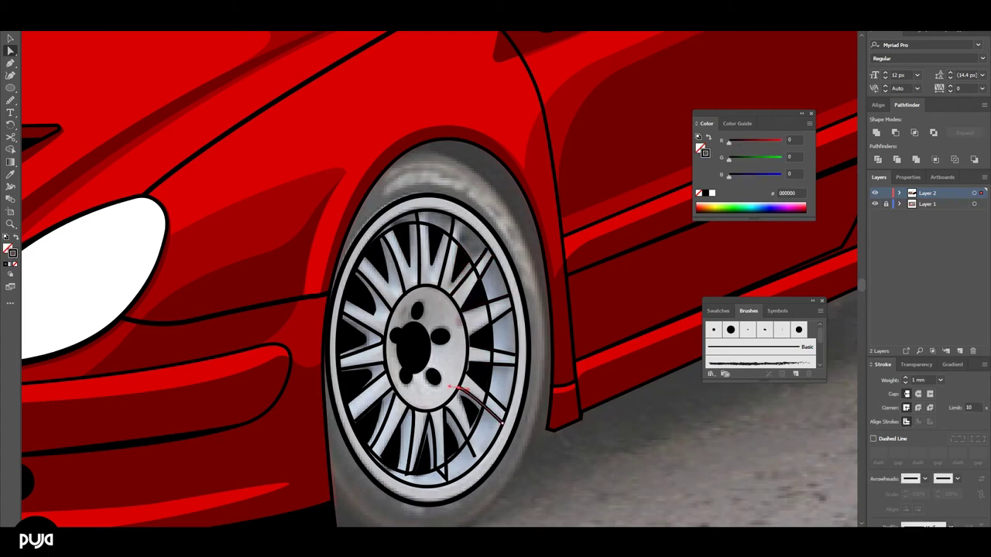
{"action": "left_click", "coordinate": [473, 460]}
{"action": "key", "text": "ctrl+minus"}
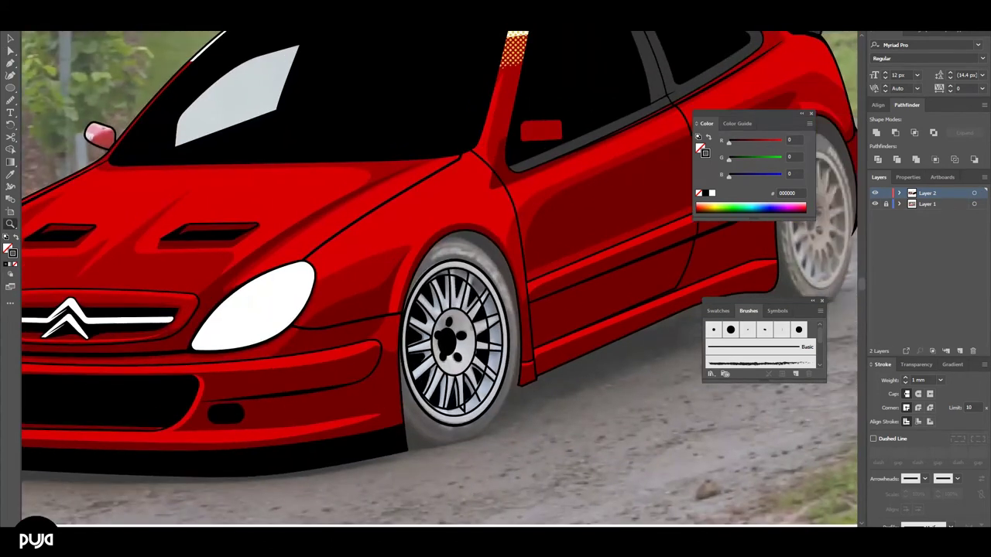
{"action": "key", "text": "ctrl+plus"}
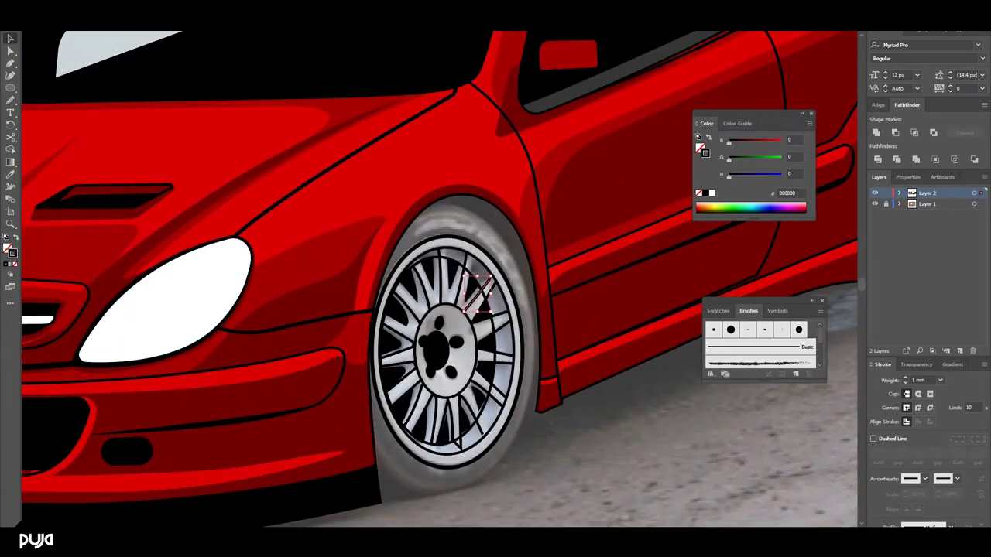
Set the selected spoke outlines to a 0.75 mm stroke weight
{"action": "key", "text": "ctrl+a"}
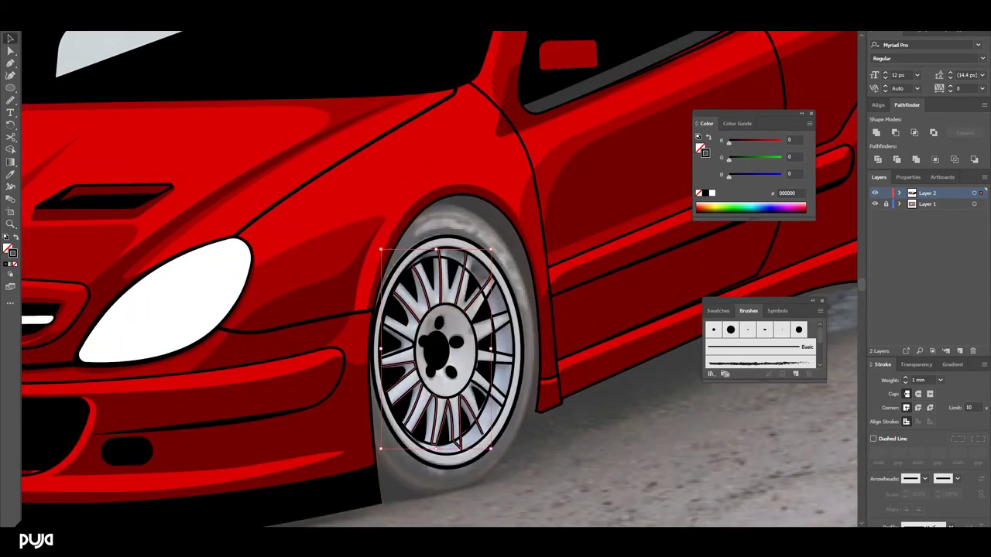
{"action": "key", "text": "ctrl+d"}
{"action": "type", "text": "0.75"}
{"action": "key", "text": "Return"}
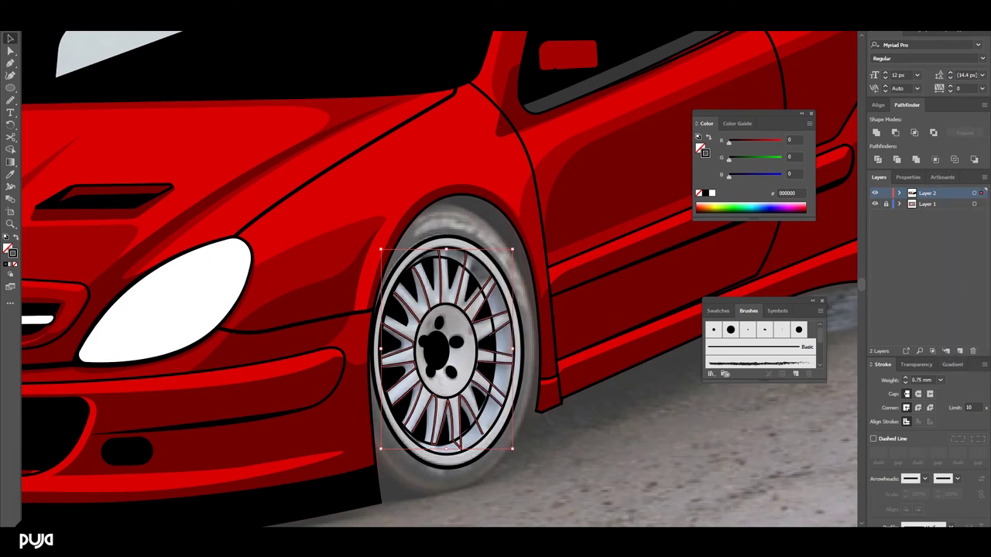
Adjust the spoke selection via the context menu and reset to black outline, no fill
{"action": "right_click", "coordinate": [77, 232]}
{"action": "left_click", "coordinate": [144, 113]}
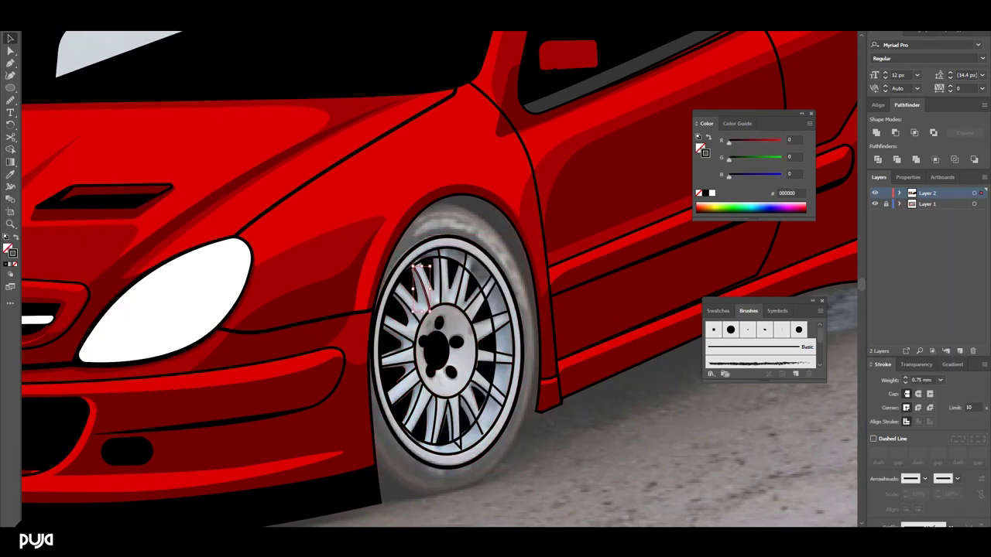
{"action": "right_click", "coordinate": [77, 233]}
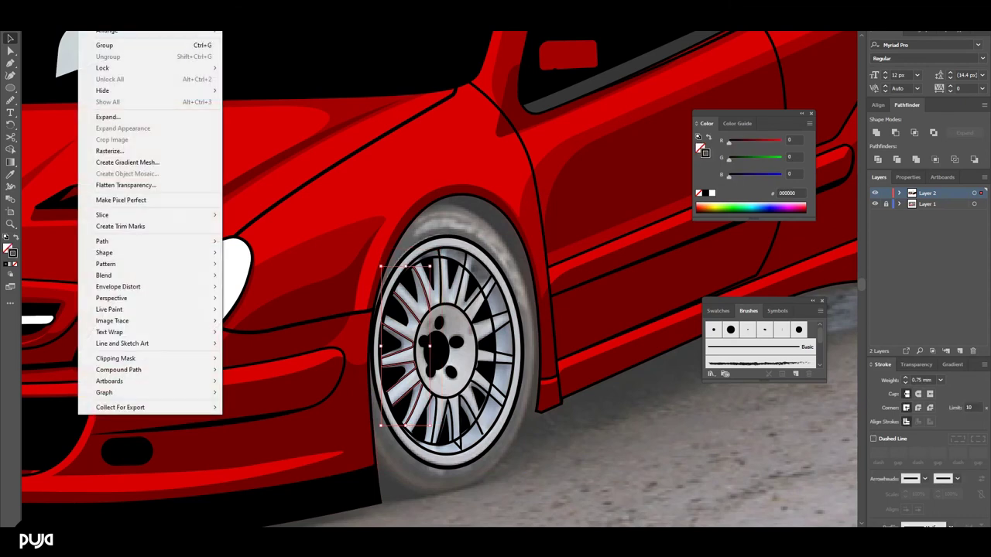
{"action": "left_click", "coordinate": [116, 310]}
{"action": "key", "text": "ctrl+plus"}
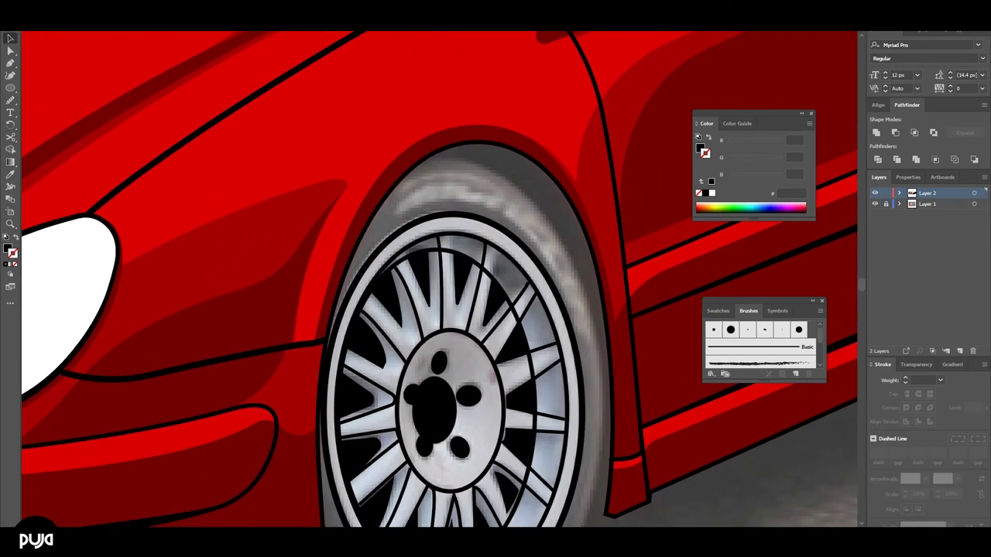
{"action": "key", "text": "shift+x"}
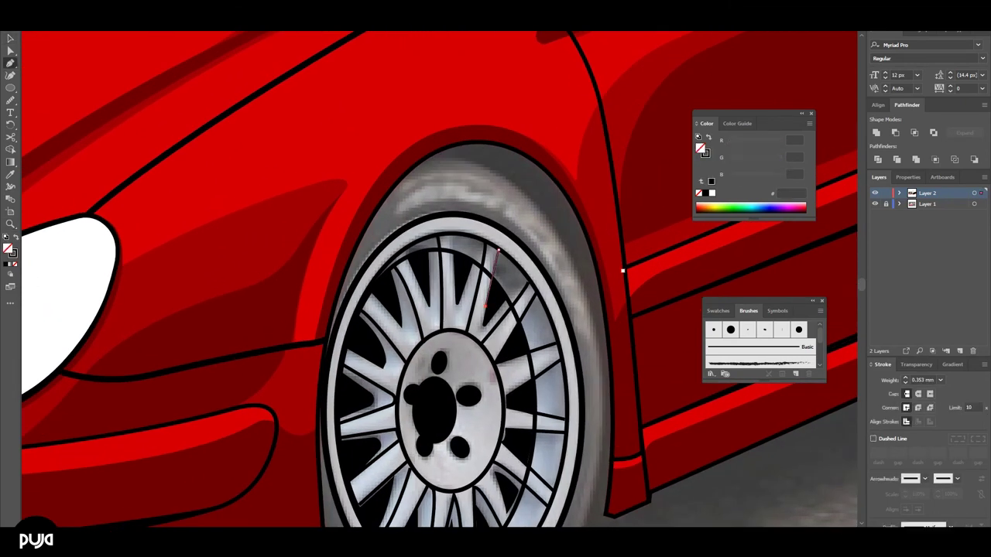
Draw a new spoke line from the rim top, undoing the stray lower segment
{"action": "key", "text": "v"}
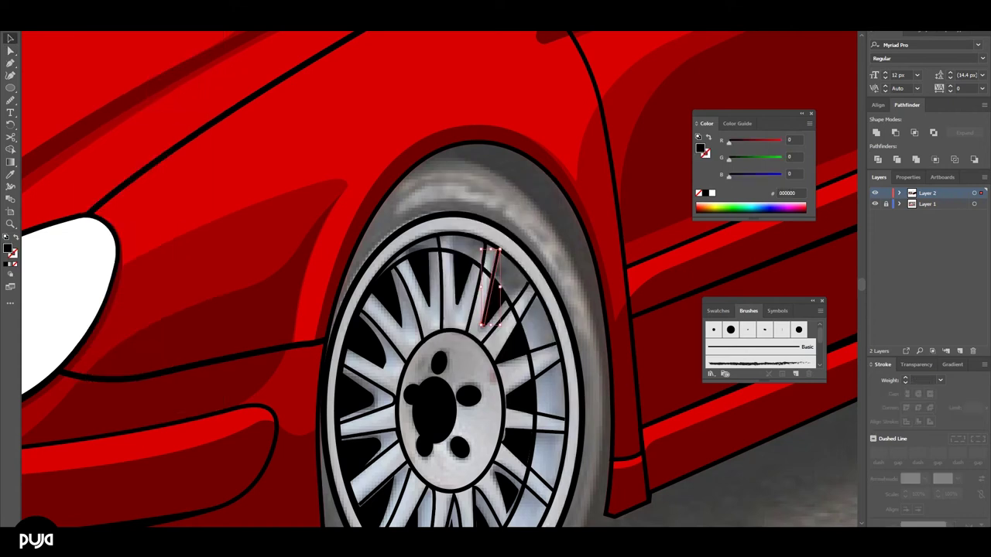
{"action": "left_click", "coordinate": [484, 321]}
{"action": "key", "text": "ctrl+shift+a"}
{"action": "key", "text": "p"}
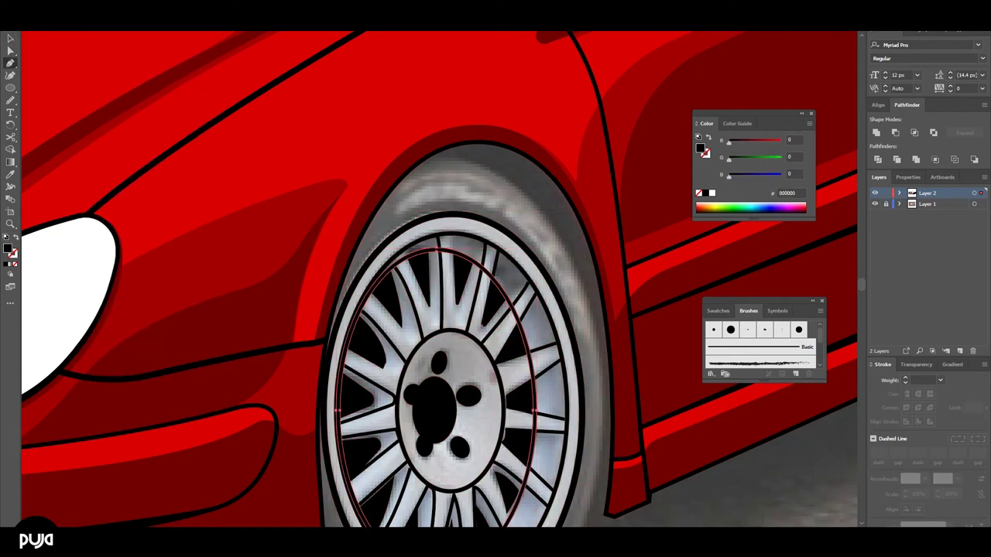
{"action": "left_click", "coordinate": [453, 233]}
{"action": "scroll", "coordinate": [453, 273], "scroll_direction": "down", "scroll_amount": 3}
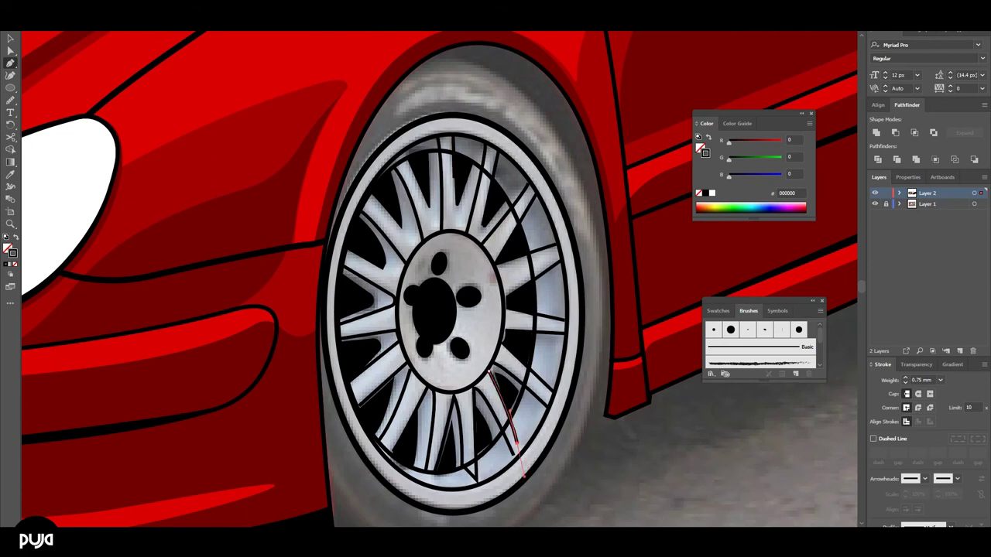
{"action": "left_click", "coordinate": [523, 476], "text": "ctrl"}
{"action": "key", "text": "ctrl+z"}
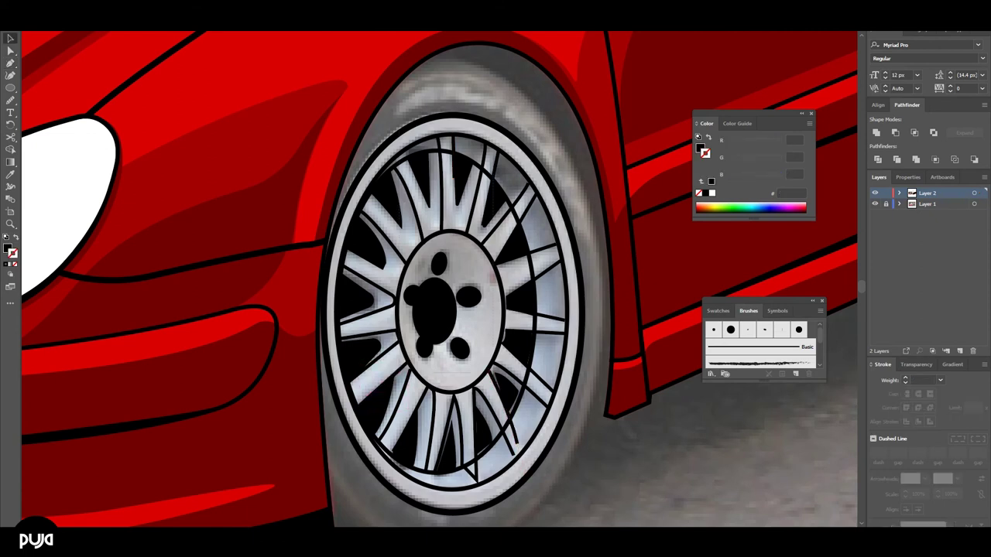
{"action": "key", "text": "ctrl+z"}
Select all wheel paths, apply a context-menu command, then deselect them
{"action": "key", "text": "ctrl+a"}
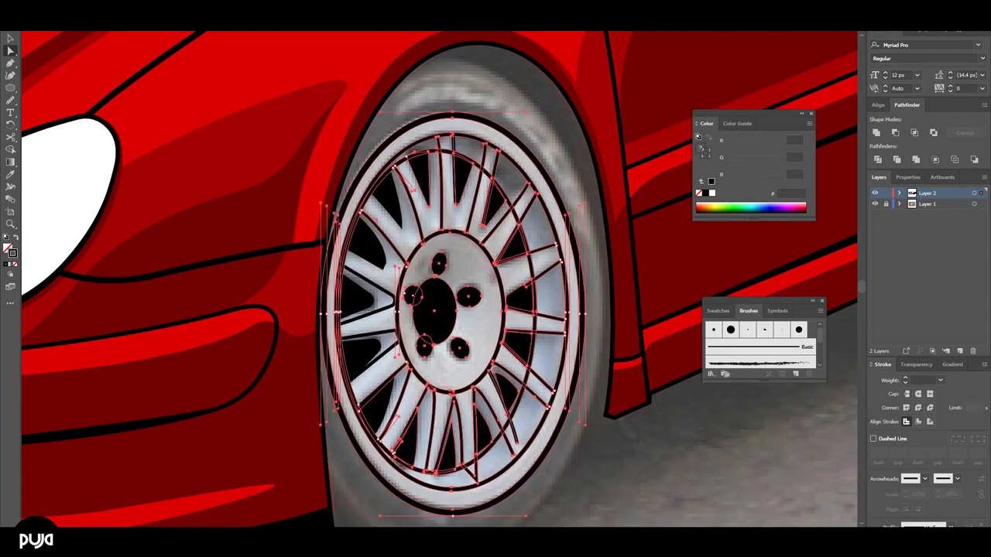
{"action": "right_click", "coordinate": [78, 32]}
{"action": "left_click", "coordinate": [116, 88]}
{"action": "scroll", "coordinate": [451, 149], "scroll_direction": "up", "scroll_amount": 2}
{"action": "scroll", "coordinate": [451, 232], "scroll_direction": "down", "scroll_amount": 2}
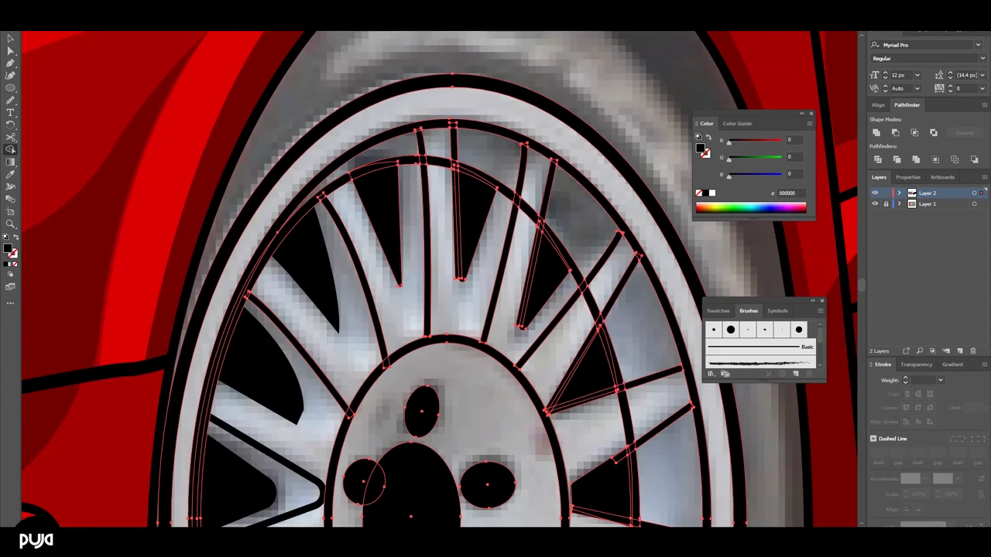
{"action": "scroll", "coordinate": [364, 372], "scroll_direction": "up", "scroll_amount": 1}
{"action": "scroll", "coordinate": [333, 201], "scroll_direction": "up", "scroll_amount": 1}
{"action": "scroll", "coordinate": [364, 279], "scroll_direction": "down", "scroll_amount": 2}
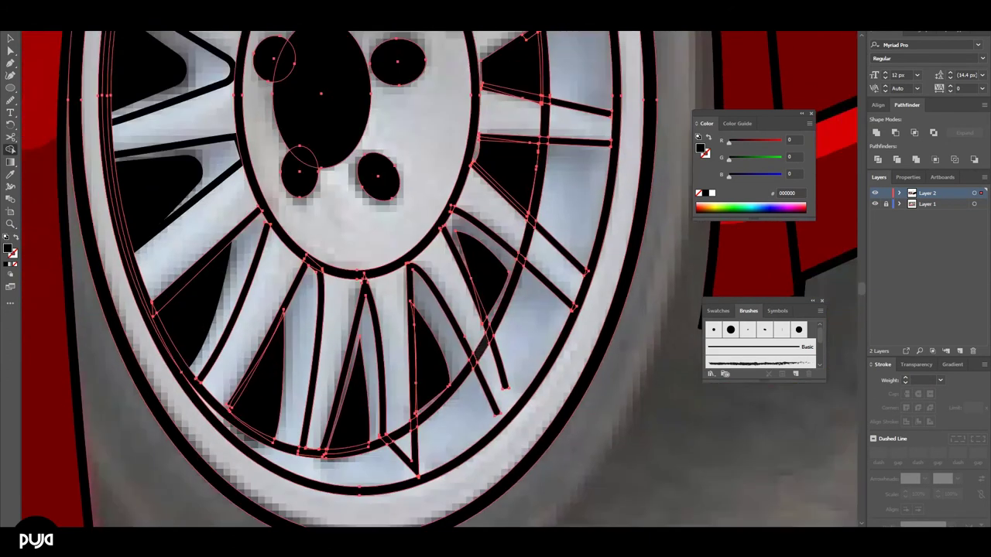
{"action": "key", "text": "ctrl+shift+a"}
{"action": "scroll", "coordinate": [364, 278], "scroll_direction": "down", "scroll_amount": 1}
Enter and exit isolation mode on the wheel's spoke and rim groups
{"action": "double_click", "coordinate": [473, 179]}
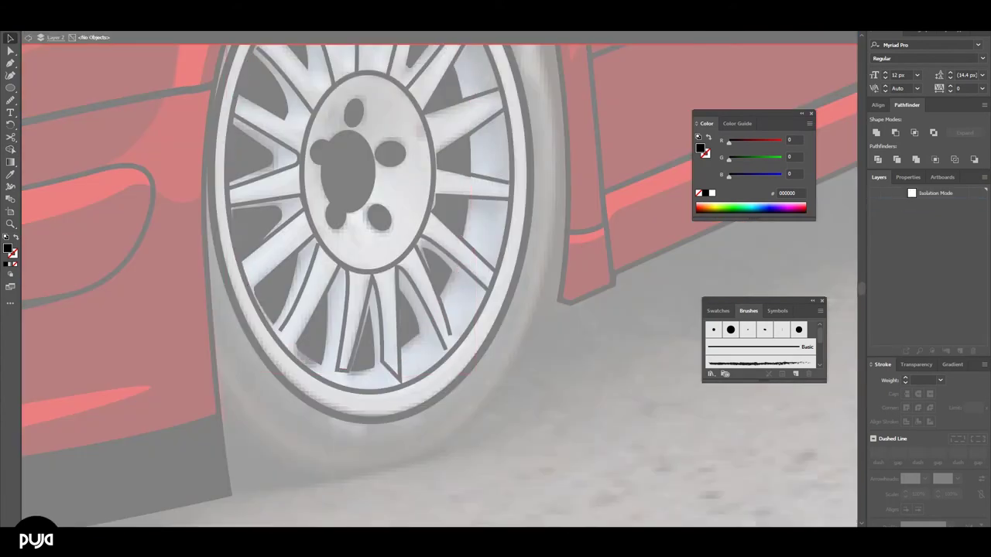
{"action": "scroll", "coordinate": [471, 232], "scroll_direction": "up", "scroll_amount": 3}
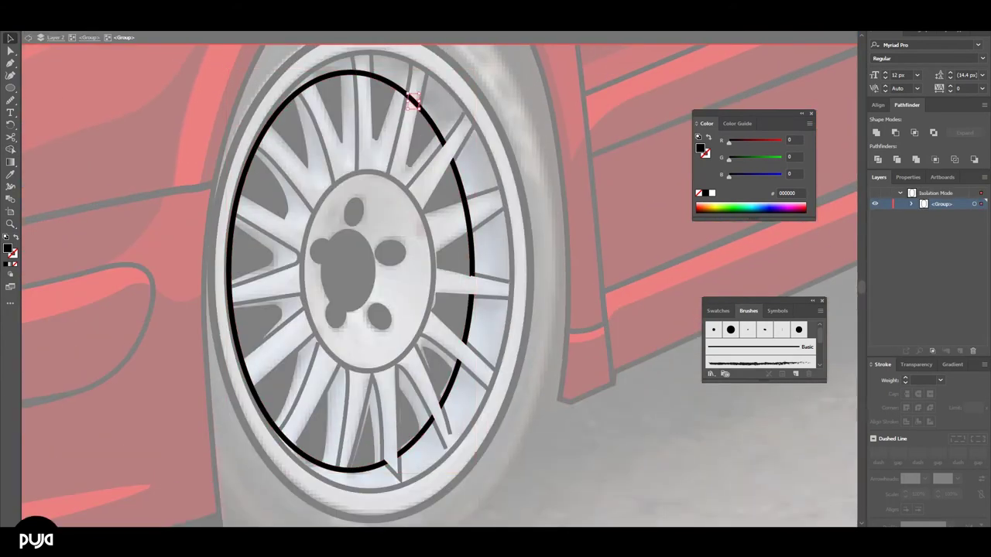
{"action": "key", "text": "Escape"}
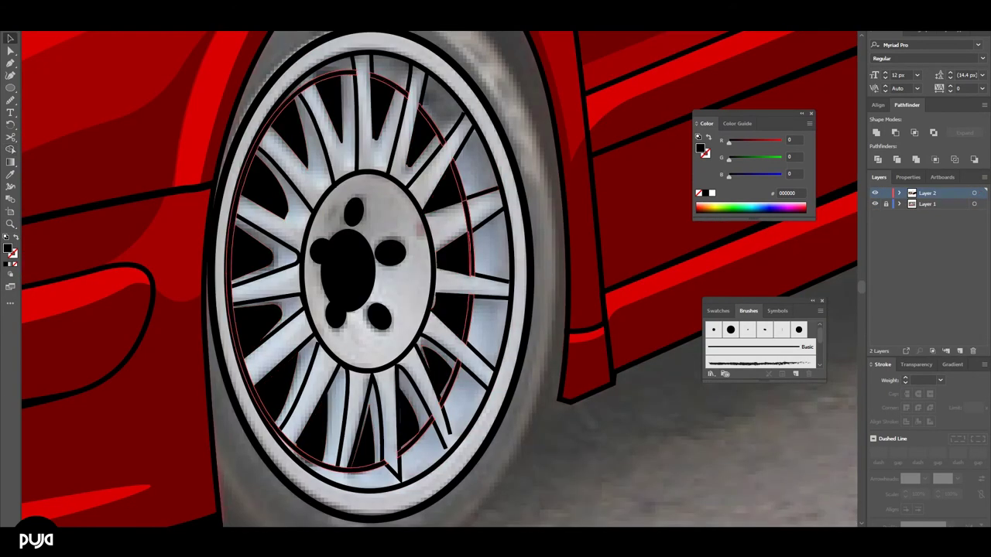
{"action": "double_click", "coordinate": [470, 233]}
{"action": "key", "text": "Escape"}
Fit the artboard, then select and briefly isolate the inner spoke group
{"action": "key", "text": "ctrl+0"}
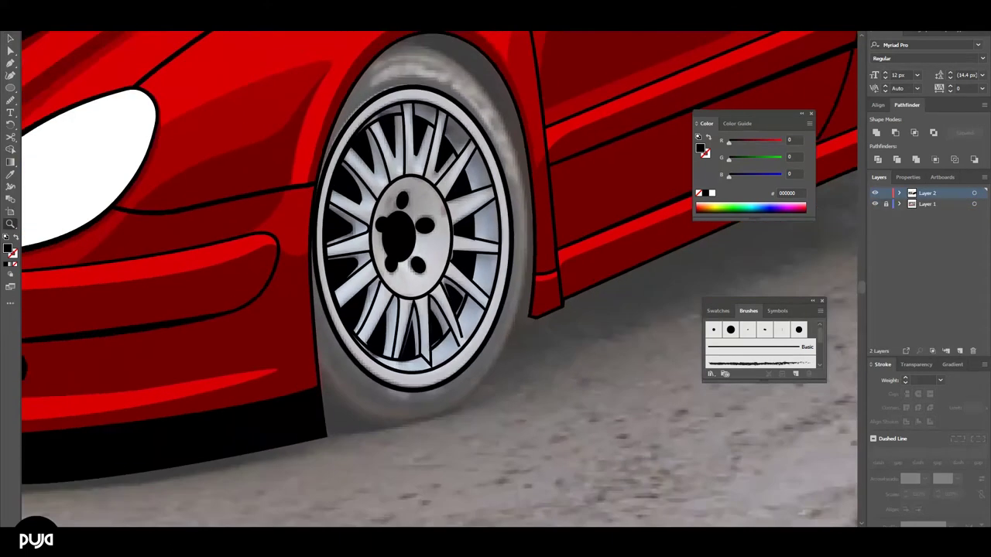
{"action": "left_click", "coordinate": [874, 204]}
{"action": "left_click", "coordinate": [342, 247]}
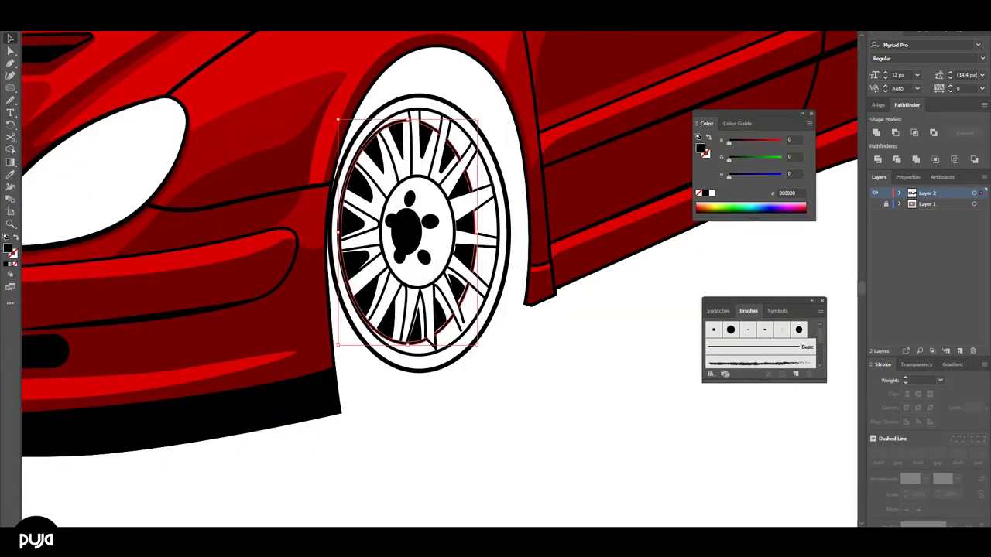
{"action": "scroll", "coordinate": [445, 309], "scroll_direction": "up", "scroll_amount": 3}
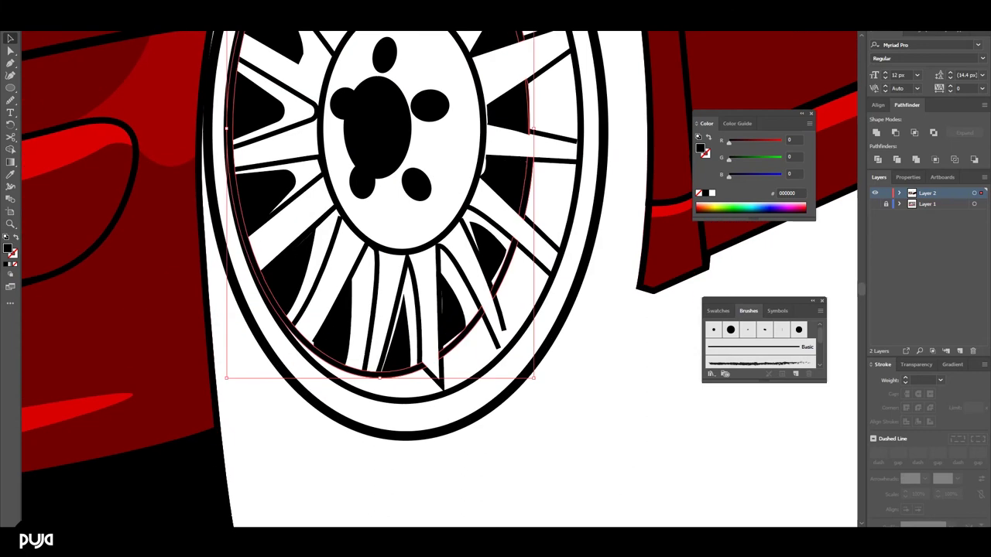
{"action": "double_click", "coordinate": [453, 309]}
{"action": "scroll", "coordinate": [387, 286], "scroll_direction": "up", "scroll_amount": 2}
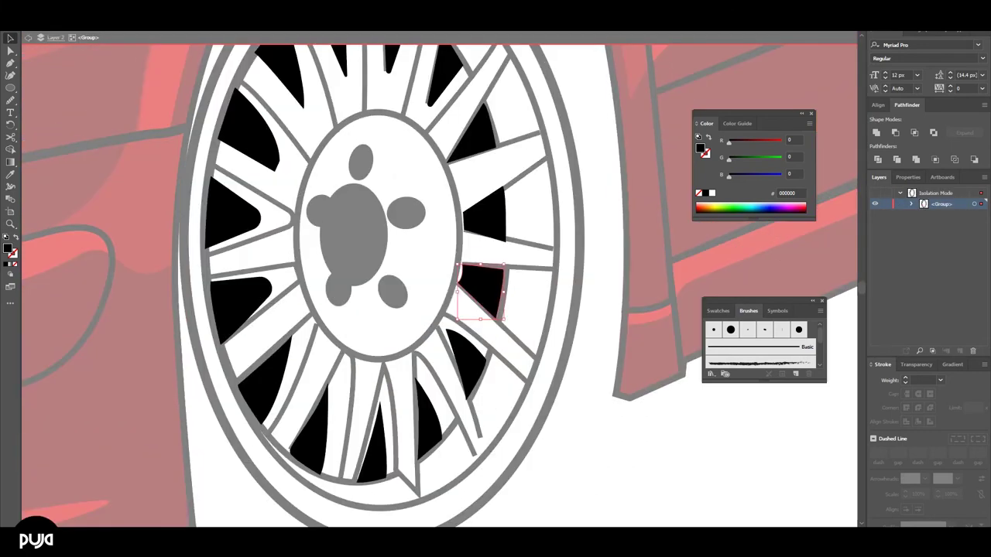
{"action": "key", "text": "Escape"}
{"action": "scroll", "coordinate": [433, 278], "scroll_direction": "down", "scroll_amount": 5}
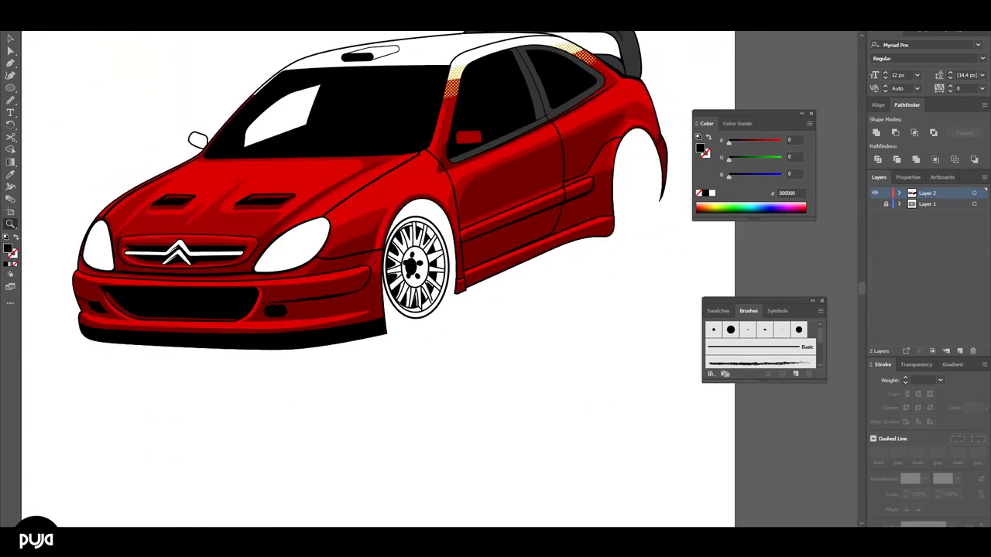
Toggle Layer 1 and Layer 2 visibility to compare the vector wheel with the photo
{"action": "left_click", "coordinate": [875, 203]}
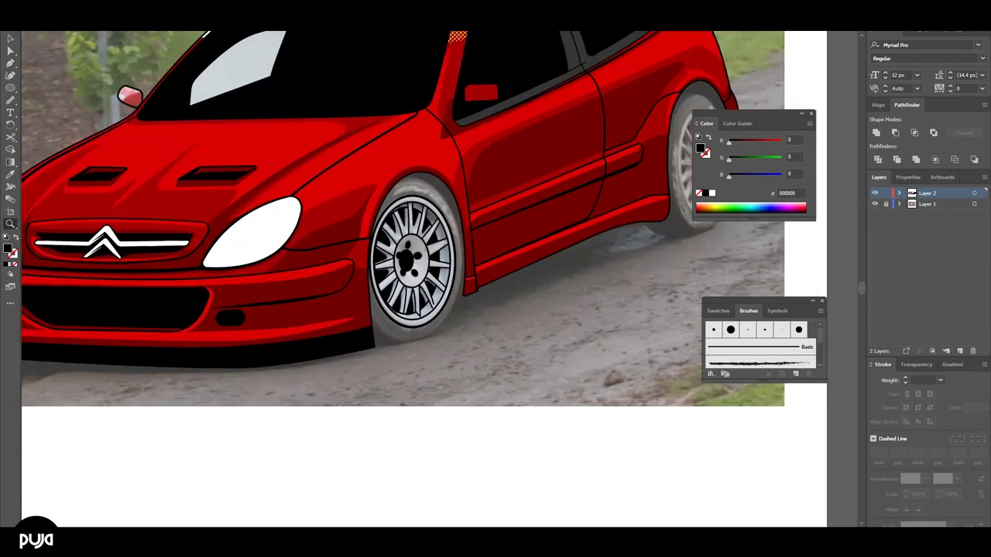
{"action": "scroll", "coordinate": [432, 288], "scroll_direction": "up", "scroll_amount": 5}
{"action": "scroll", "coordinate": [432, 289], "scroll_direction": "down", "scroll_amount": 5}
{"action": "left_click", "coordinate": [875, 192]}
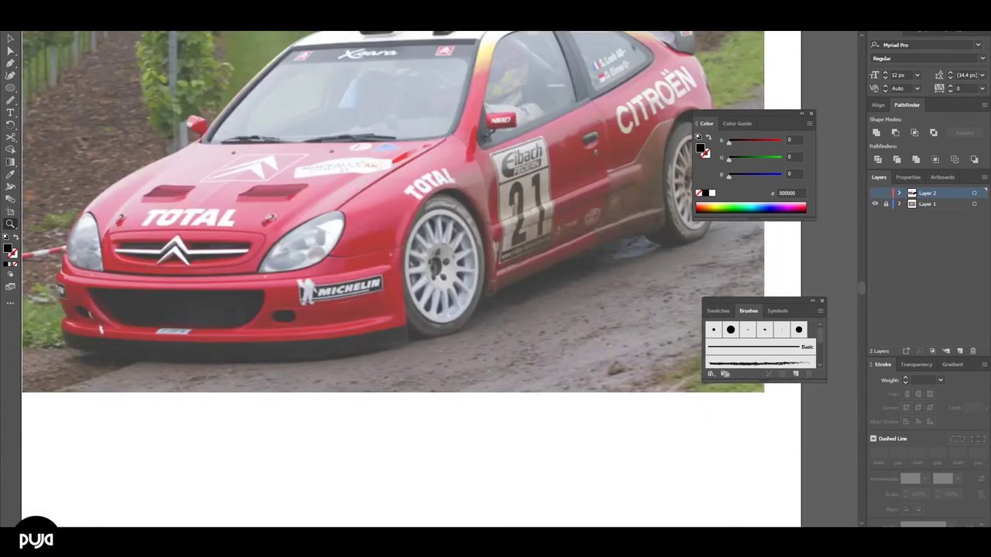
{"action": "left_click", "coordinate": [874, 193]}
{"action": "scroll", "coordinate": [441, 264], "scroll_direction": "up", "scroll_amount": 3}
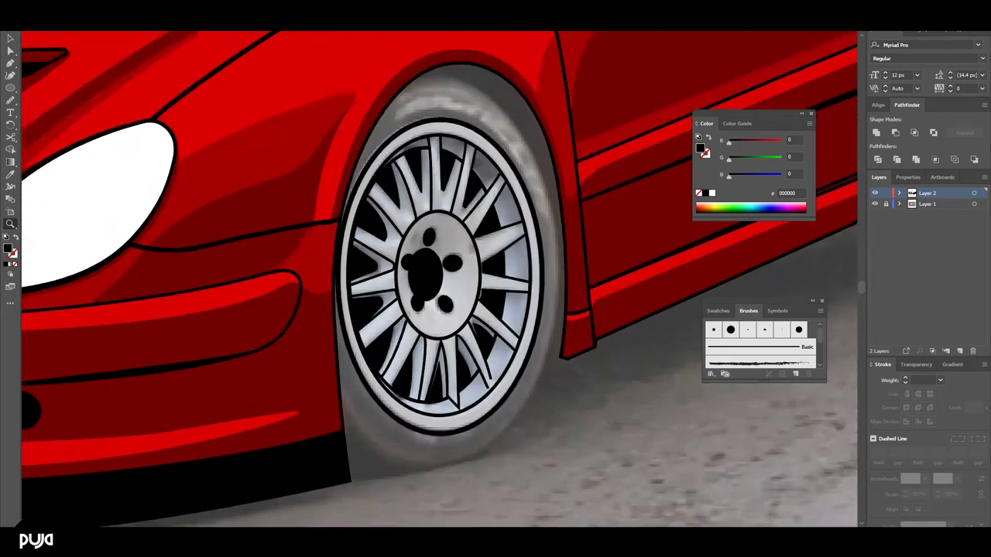
{"action": "scroll", "coordinate": [441, 264], "scroll_direction": "up", "scroll_amount": 2}
Select individual top, lower and right spoke paths with Direct Selection
{"action": "key", "text": "ctrl+a"}
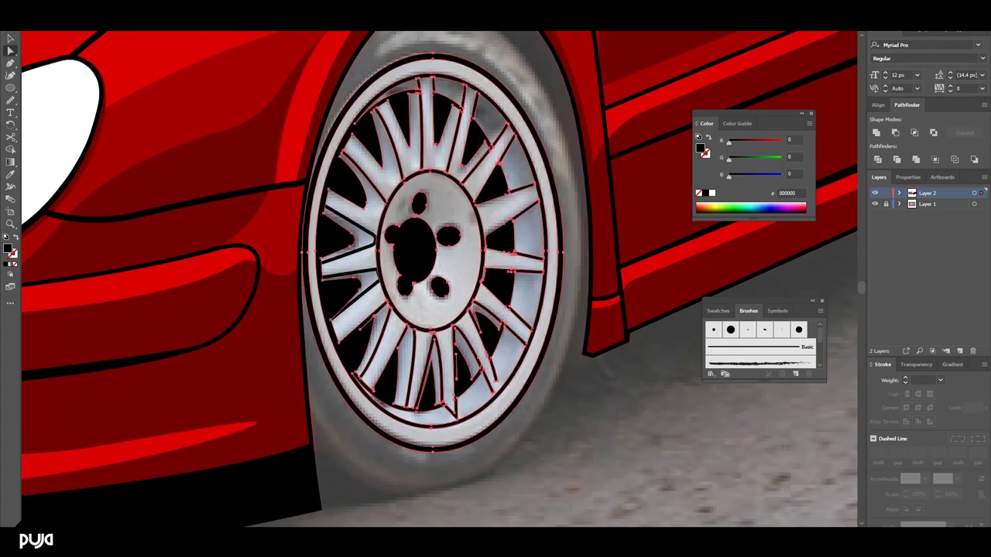
{"action": "key", "text": "ctrl+shift+a"}
{"action": "left_click", "coordinate": [483, 118]}
{"action": "left_click", "coordinate": [457, 91]}
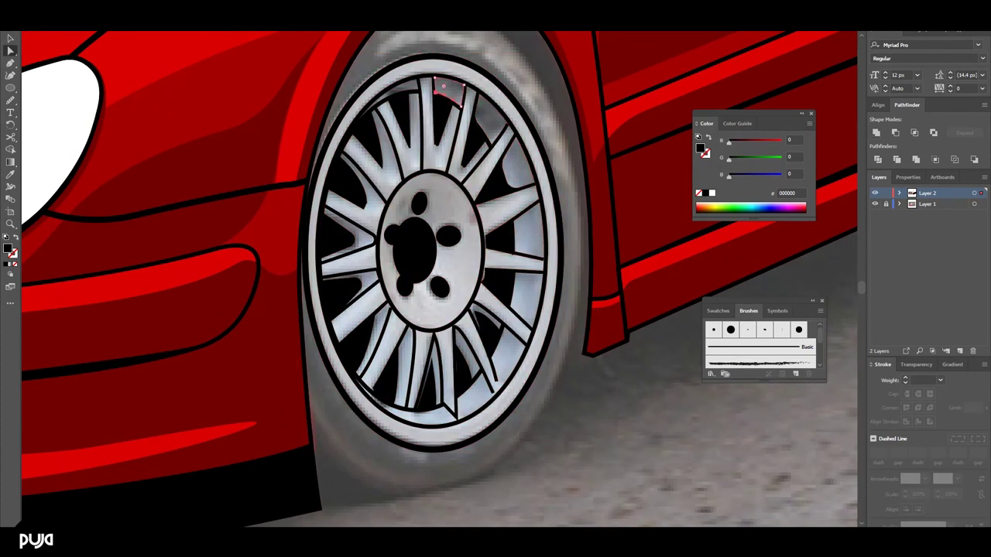
{"action": "scroll", "coordinate": [441, 263], "scroll_direction": "down", "scroll_amount": 1}
{"action": "left_click", "coordinate": [488, 340]}
{"action": "key", "text": "c"}
{"action": "key", "text": "a"}
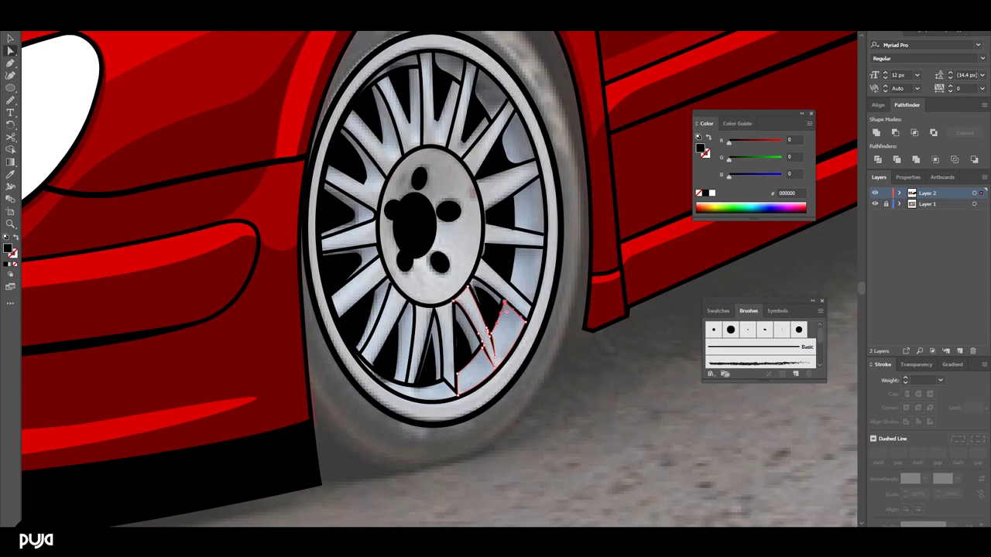
{"action": "left_click", "coordinate": [541, 233]}
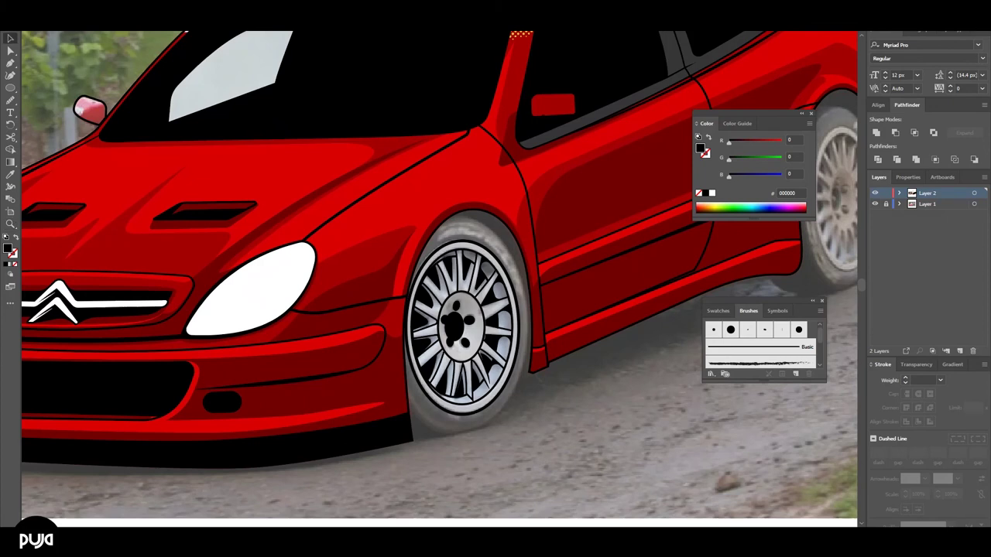
Draw an unfilled ellipse over the front tyre and give it a thick black outline
{"action": "key", "text": "l"}
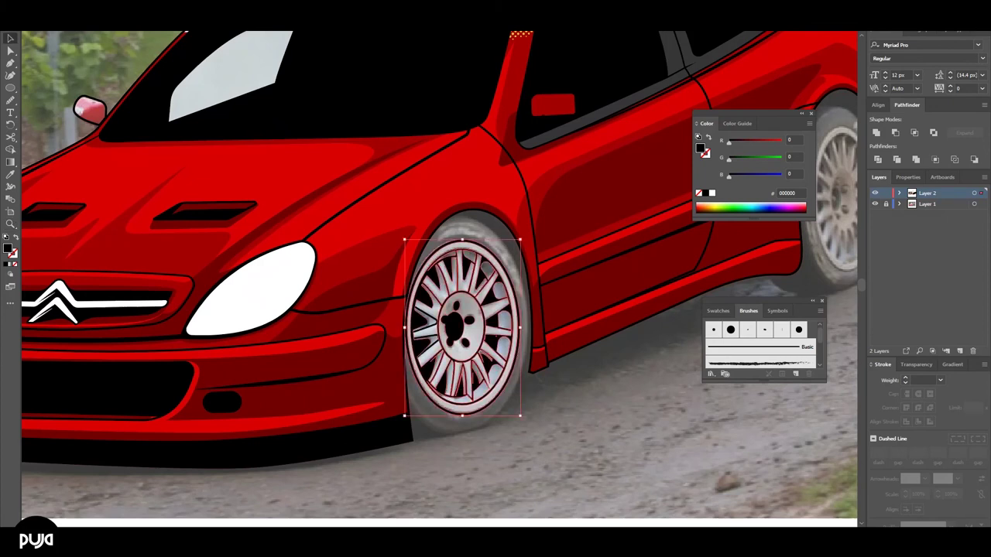
{"action": "left_click_drag", "start_coordinate": [412, 213], "coordinate": [527, 426]}
{"action": "key", "text": "slash"}
{"action": "key", "text": "v"}
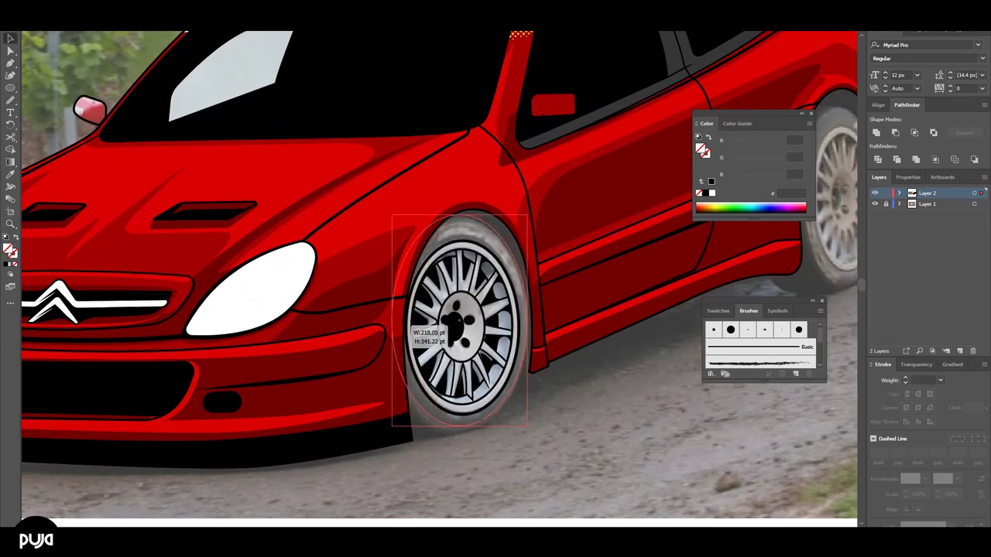
{"action": "left_click_drag", "start_coordinate": [412, 320], "coordinate": [395, 323]}
{"action": "left_click_drag", "start_coordinate": [534, 320], "coordinate": [538, 325]}
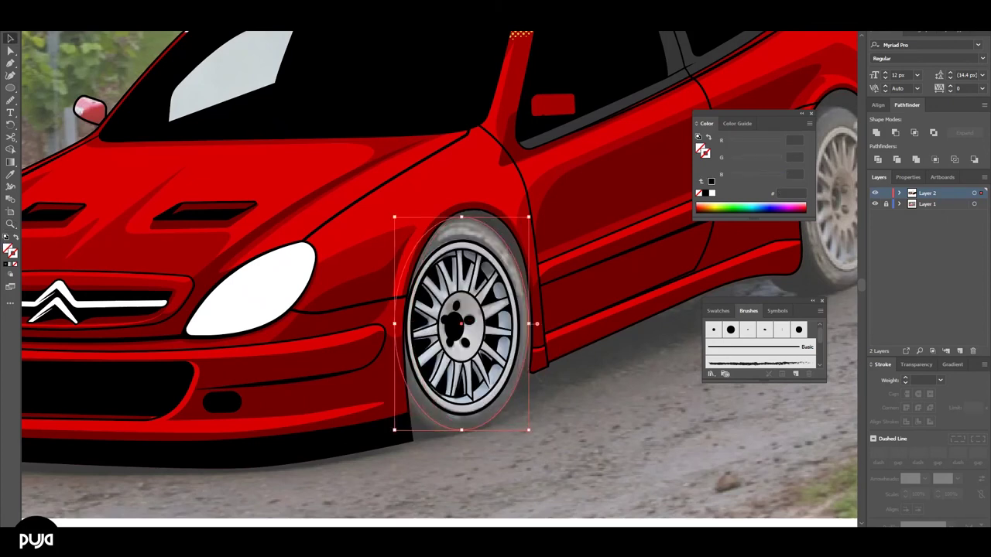
{"action": "key", "text": "shift+x"}
{"action": "key", "text": "shift+w"}
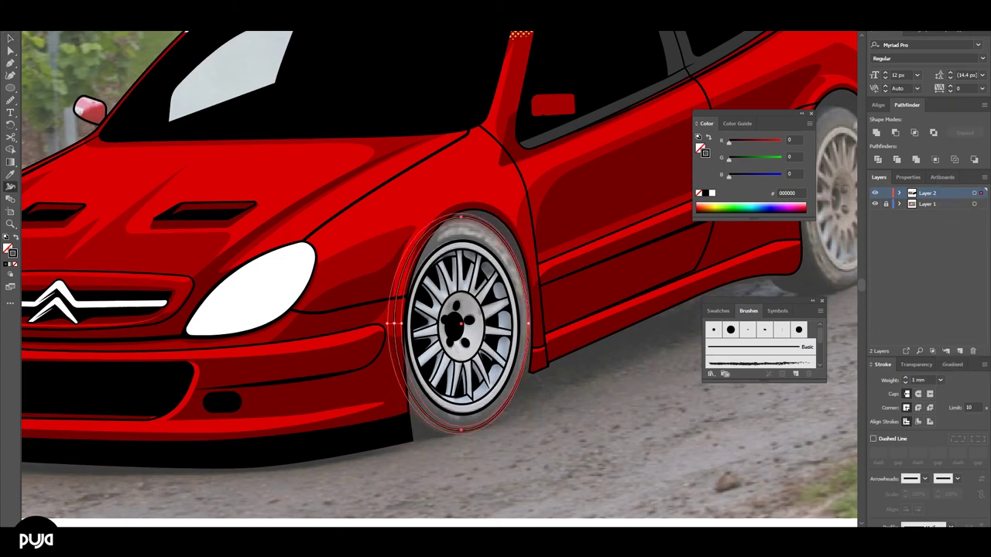
{"action": "left_click_drag", "start_coordinate": [395, 324], "coordinate": [404, 324]}
{"action": "key", "text": "v"}
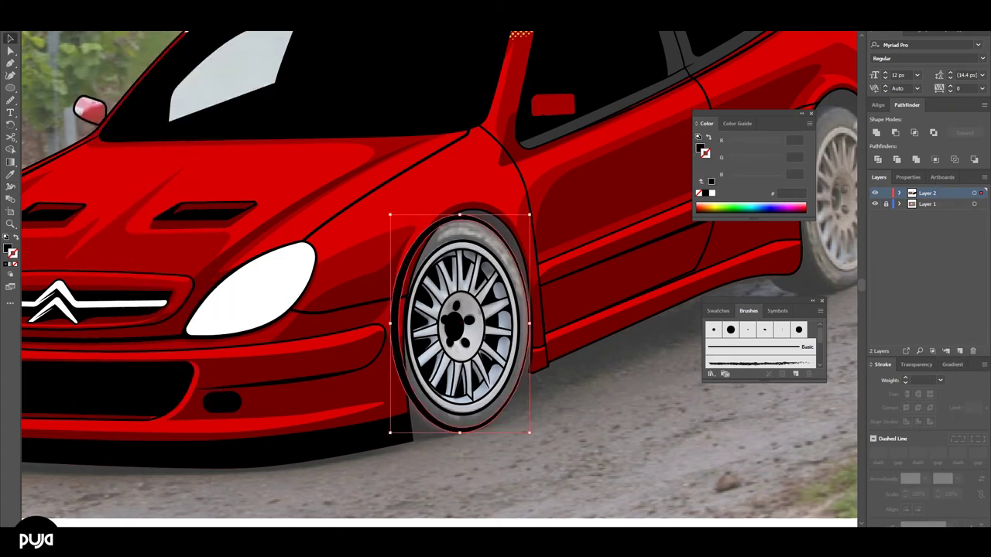
Sketch a Pen path over the wheel, then delete the black fender-flare shape
{"action": "key", "text": "p"}
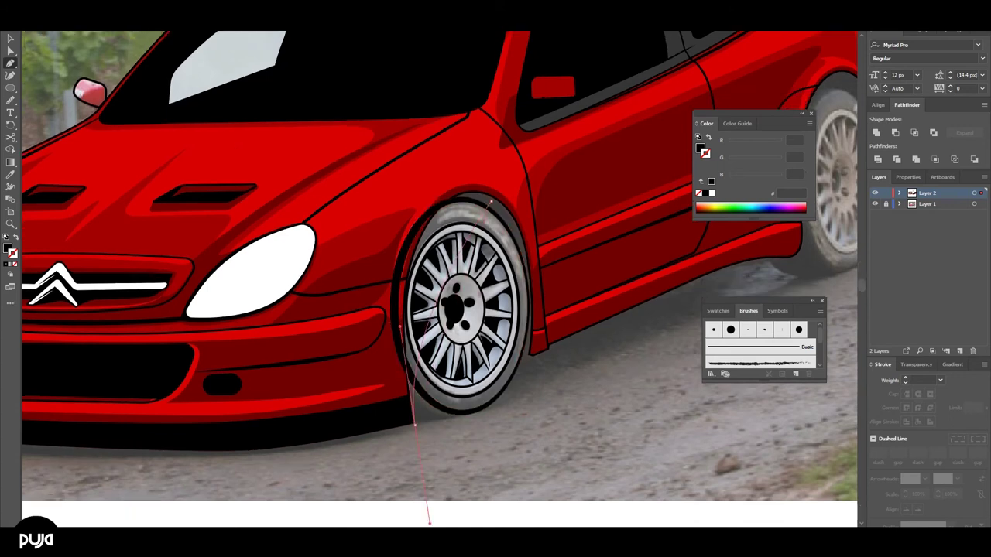
{"action": "scroll", "coordinate": [464, 326], "scroll_direction": "down", "scroll_amount": 3}
{"action": "left_click_drag", "start_coordinate": [448, 100], "coordinate": [418, 391]}
{"action": "key", "text": "v"}
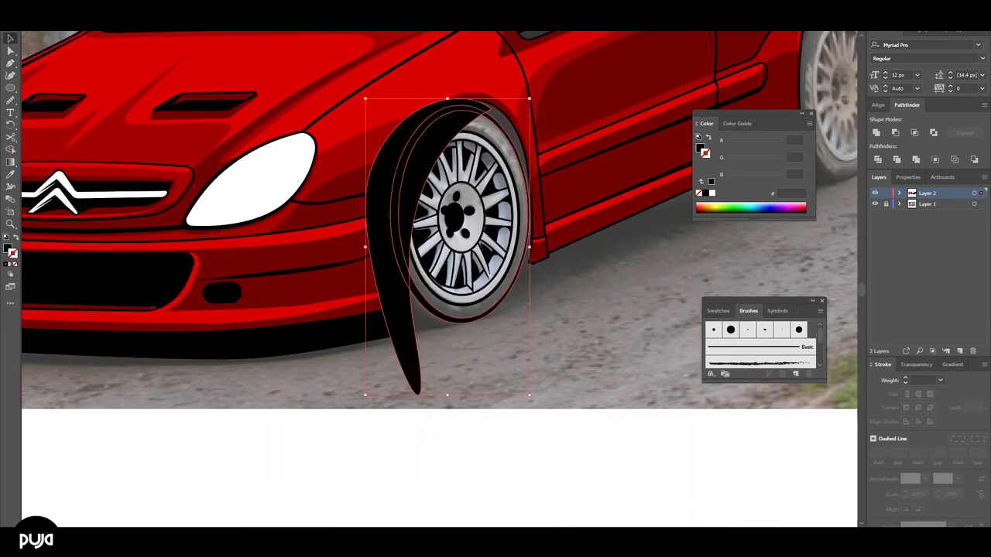
{"action": "key", "text": "Delete"}
{"action": "scroll", "coordinate": [439, 239], "scroll_direction": "up", "scroll_amount": 1}
{"action": "scroll", "coordinate": [464, 255], "scroll_direction": "up", "scroll_amount": 2}
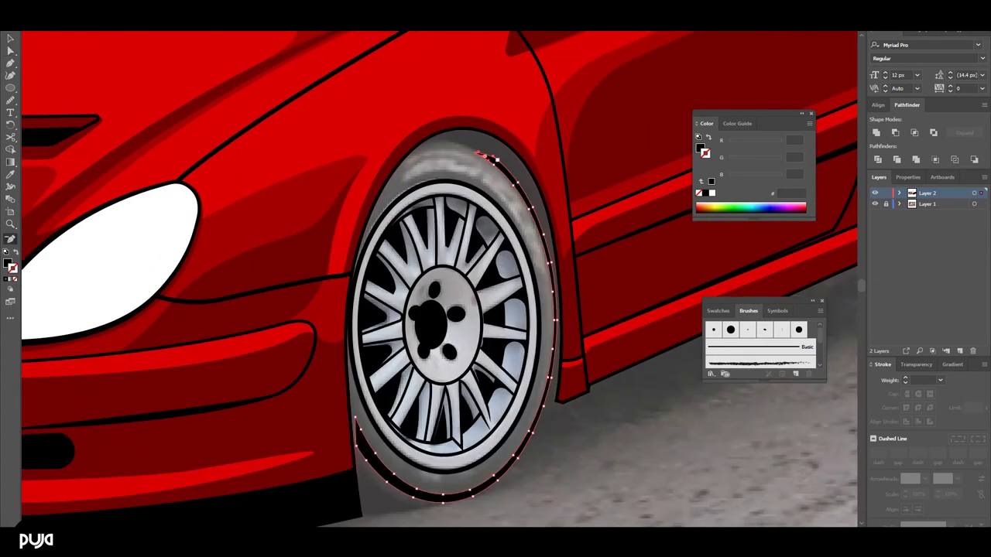
{"action": "scroll", "coordinate": [465, 255], "scroll_direction": "down", "scroll_amount": 3}
{"action": "scroll", "coordinate": [465, 255], "scroll_direction": "up", "scroll_amount": 2}
Draw a solid black ellipse over the front wheel and send it to the back
{"action": "key", "text": "l"}
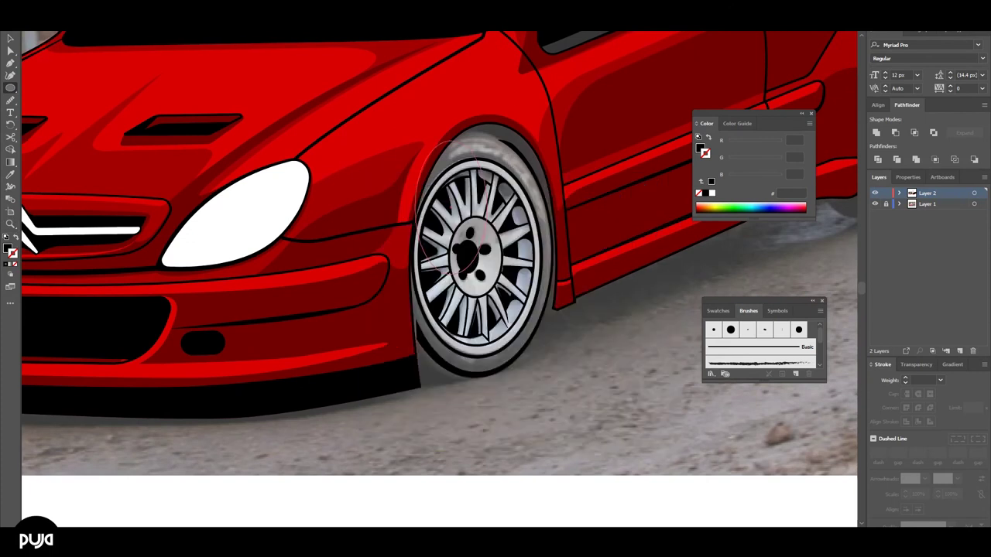
{"action": "left_click_drag", "start_coordinate": [415, 133], "coordinate": [551, 380]}
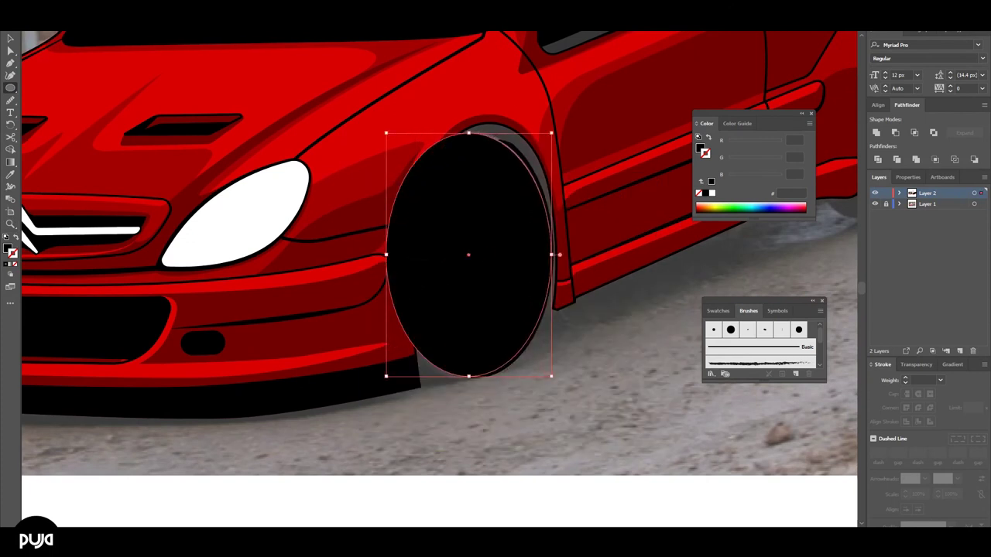
{"action": "key", "text": "ctrl+0"}
{"action": "key", "text": "v"}
{"action": "right_click", "coordinate": [515, 272]}
{"action": "left_click", "coordinate": [664, 467]}
{"action": "scroll", "coordinate": [529, 275], "scroll_direction": "up", "scroll_amount": 3}
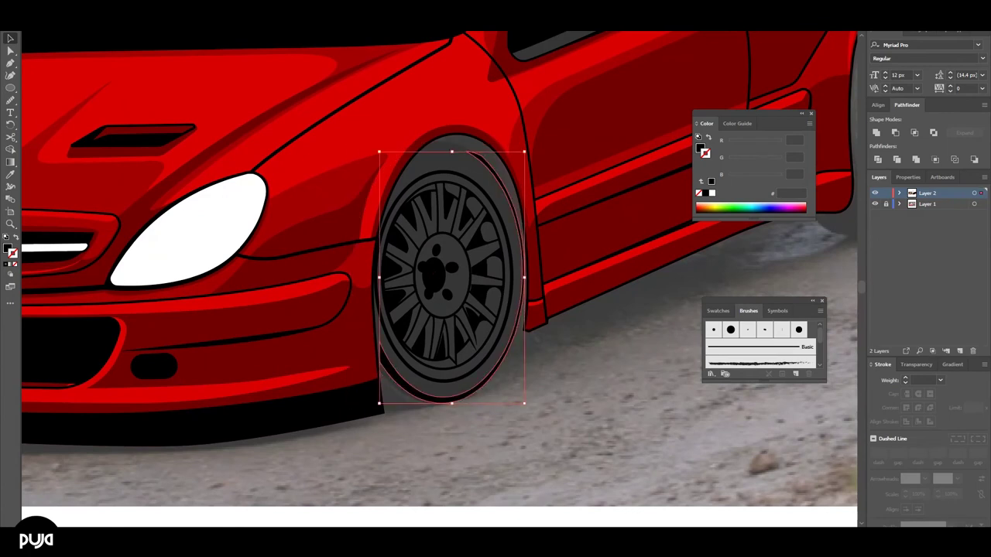
Move the white rim group back into the front wheel well, on top of the tyre
{"action": "key", "text": "i"}
{"action": "key", "text": "v"}
{"action": "left_click", "coordinate": [465, 271]}
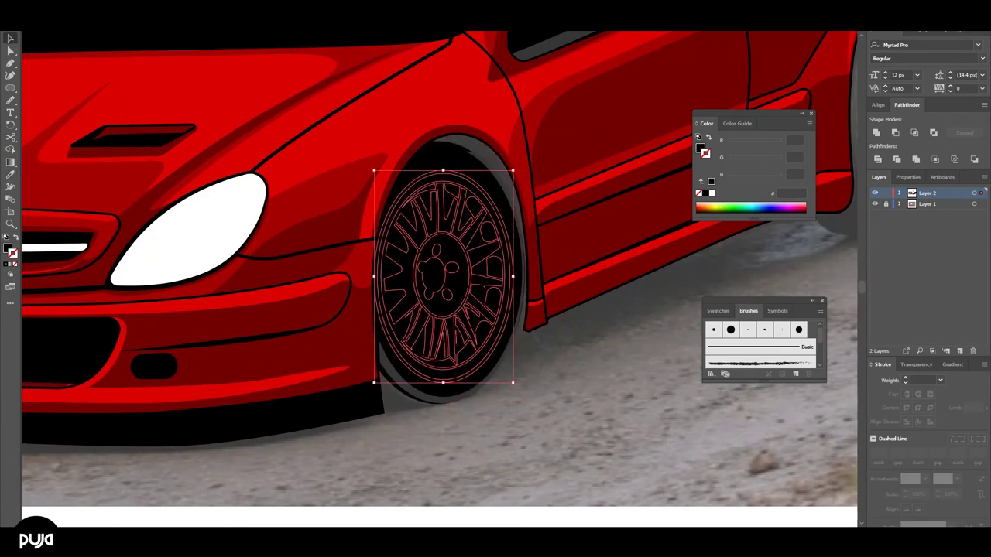
{"action": "right_click", "coordinate": [504, 225]}
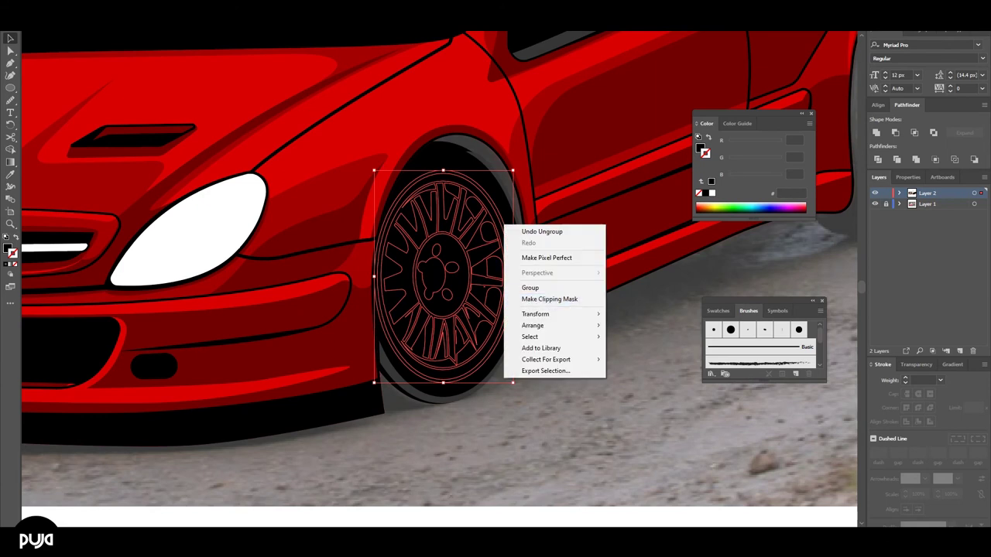
{"action": "key", "text": "Escape"}
{"action": "left_click_drag", "start_coordinate": [442, 274], "coordinate": [443, 445]}
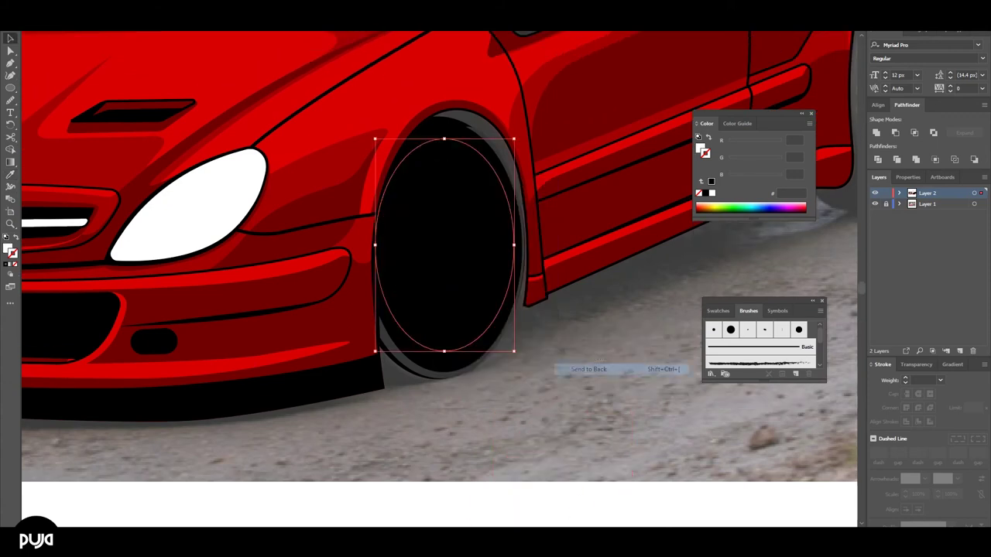
{"action": "left_click_drag", "start_coordinate": [562, 464], "coordinate": [445, 180]}
{"action": "key", "text": "z"}
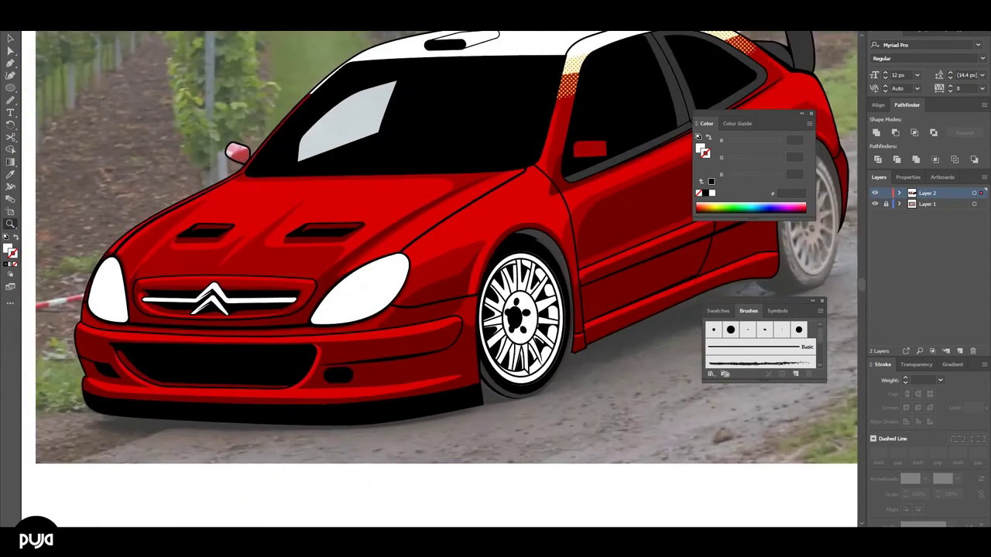
{"action": "left_click_drag", "start_coordinate": [573, 320], "coordinate": [542, 321]}
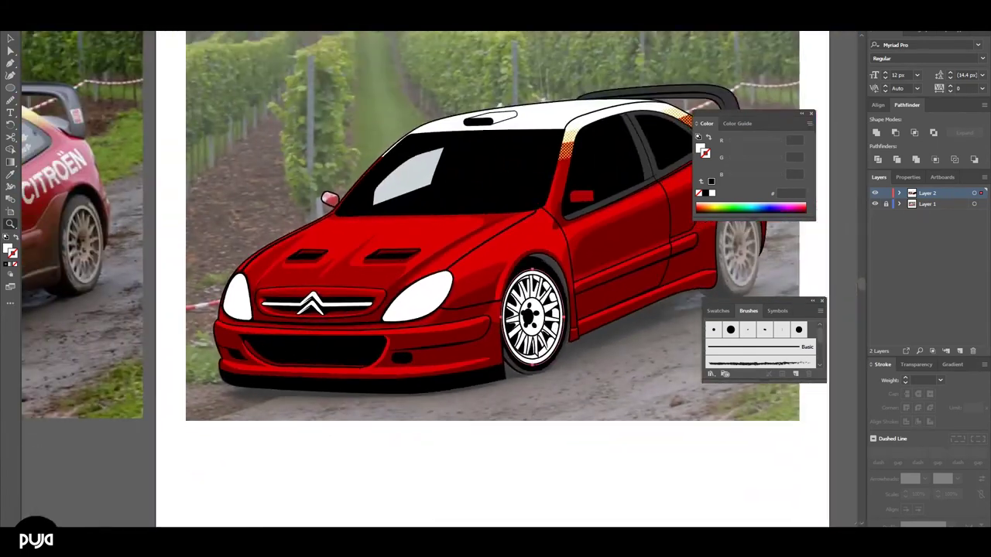
Fill the front wheel rim and the headlight with light grey #BCBCBC
{"action": "scroll", "coordinate": [495, 278], "scroll_direction": "down", "scroll_amount": 3}
{"action": "scroll", "coordinate": [495, 279], "scroll_direction": "up", "scroll_amount": 3}
{"action": "scroll", "coordinate": [496, 278], "scroll_direction": "down", "scroll_amount": 3}
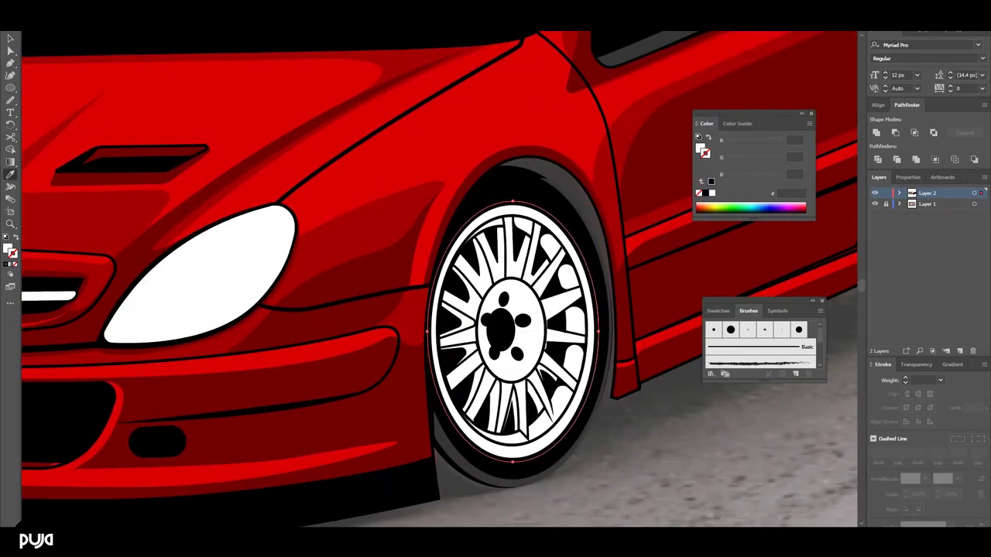
{"action": "left_click", "coordinate": [202, 279], "text": "shift"}
{"action": "double_click", "coordinate": [8, 248]}
{"action": "left_click", "coordinate": [811, 309]}
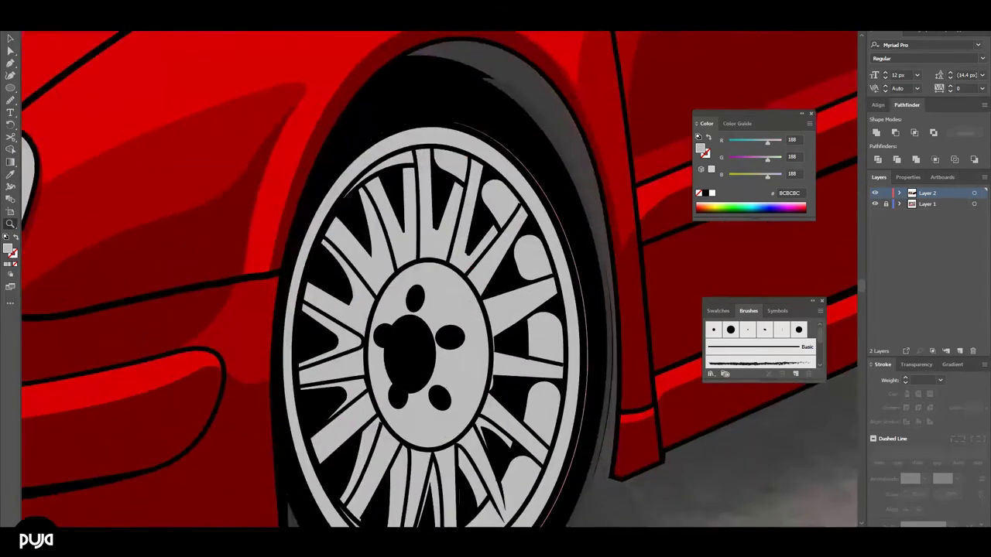
Shift the view toward the car's front and select the front wheel
{"action": "scroll", "coordinate": [439, 279], "scroll_direction": "down", "scroll_amount": 5}
{"action": "scroll", "coordinate": [613, 323], "scroll_direction": "up", "scroll_amount": 3}
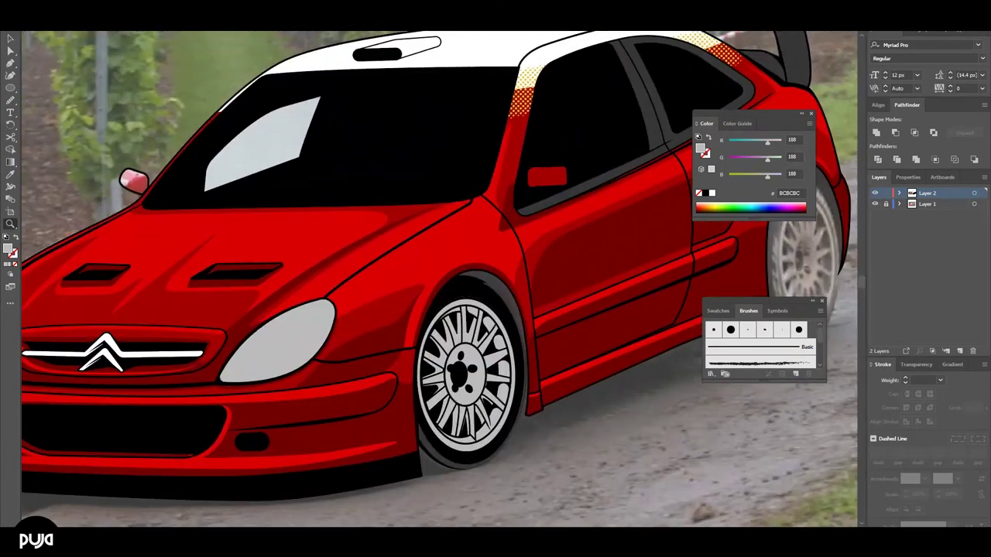
{"action": "left_click_drag", "start_coordinate": [464, 279], "coordinate": [425, 299]}
{"action": "scroll", "coordinate": [433, 387], "scroll_direction": "up", "scroll_amount": 3}
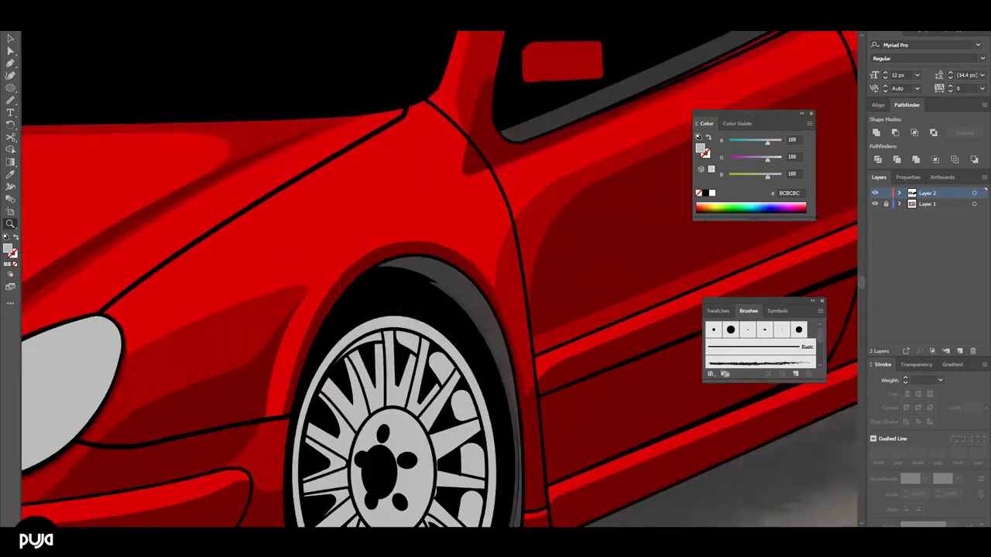
{"action": "scroll", "coordinate": [433, 387], "scroll_direction": "down", "scroll_amount": 5}
{"action": "scroll", "coordinate": [442, 371], "scroll_direction": "up", "scroll_amount": 3}
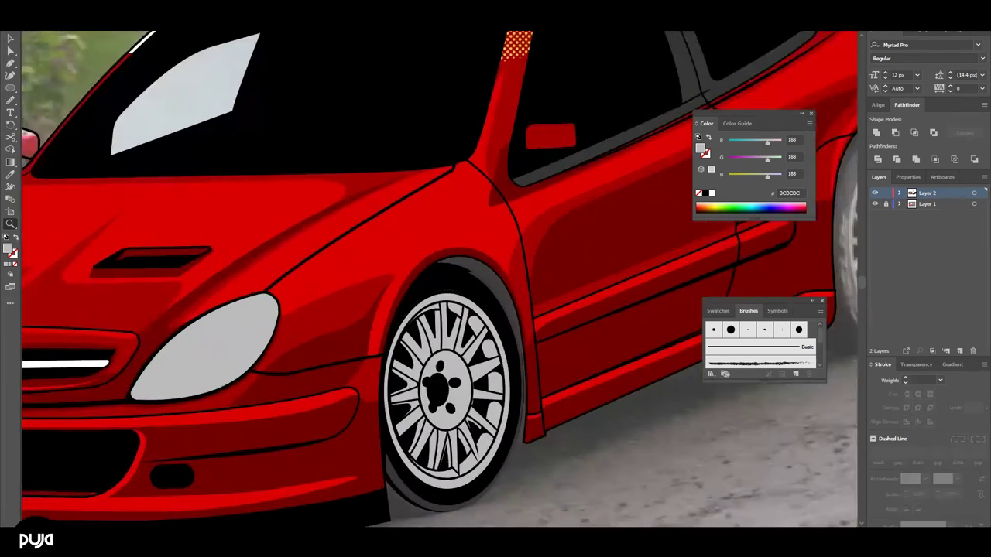
{"action": "scroll", "coordinate": [438, 364], "scroll_direction": "up", "scroll_amount": 3}
{"action": "left_click", "coordinate": [457, 309]}
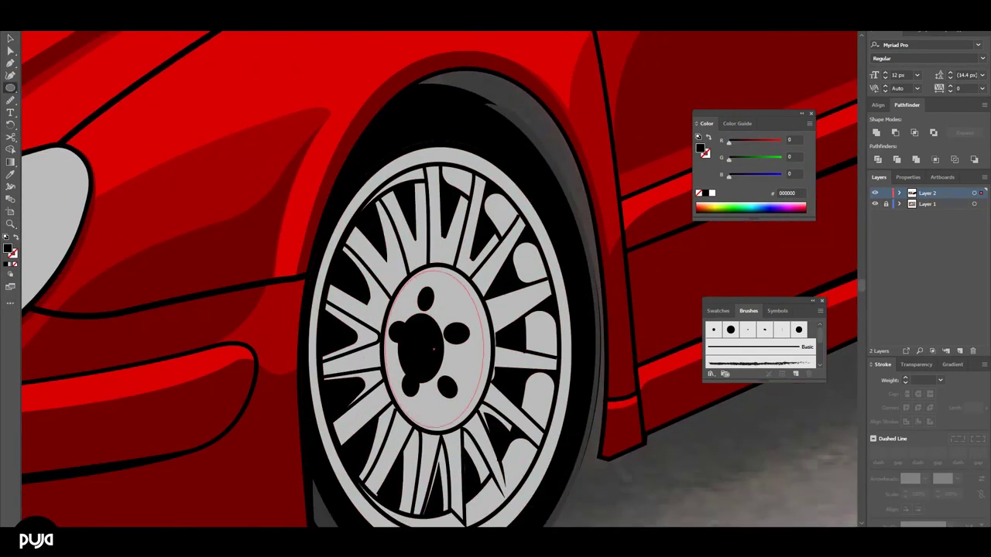
Draw a hub ellipse, fill it dark grey #686868, and scale it down
{"action": "left_click_drag", "start_coordinate": [384, 271], "coordinate": [488, 430]}
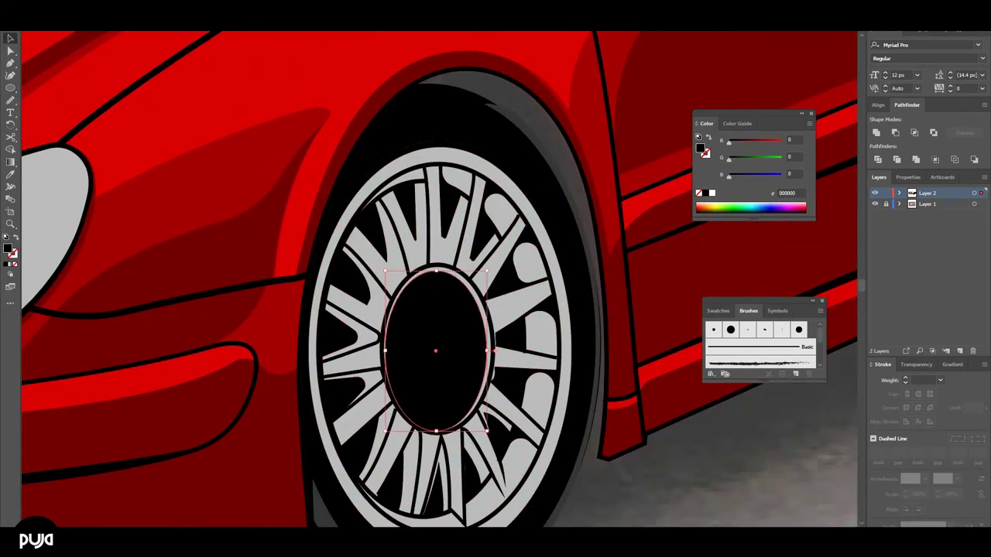
{"action": "left_click_drag", "start_coordinate": [385, 271], "coordinate": [381, 269]}
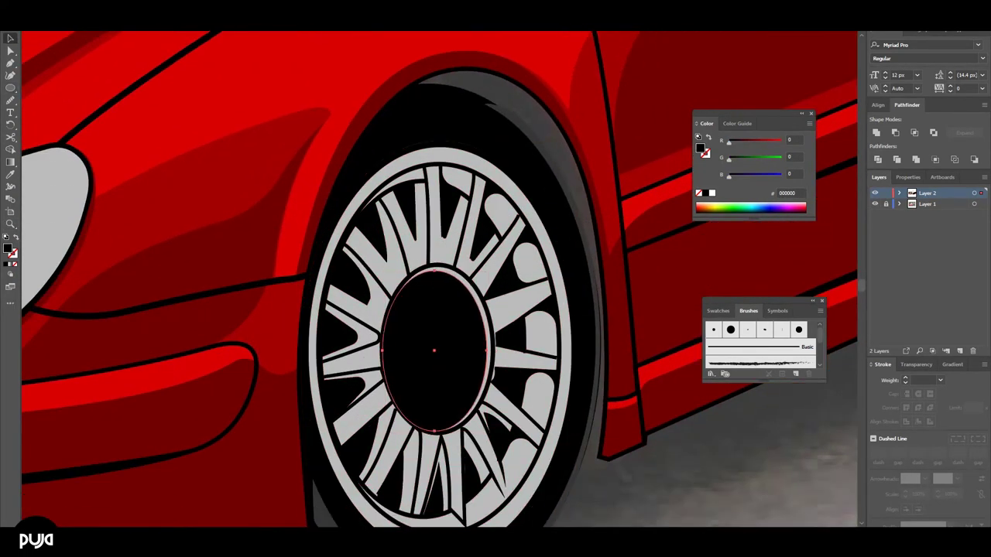
{"action": "key", "text": "i"}
{"action": "left_click", "coordinate": [518, 310]}
{"action": "double_click", "coordinate": [700, 147]}
{"action": "left_click", "coordinate": [814, 305]}
{"action": "key", "text": "v"}
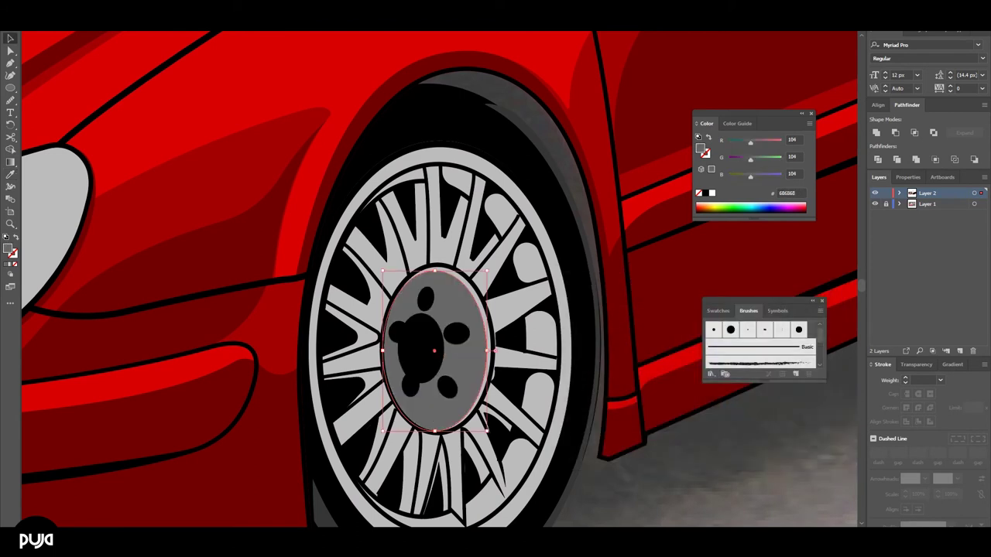
{"action": "left_click_drag", "start_coordinate": [486, 273], "coordinate": [452, 315]}
Draw a curved grey Pen shape across the hub and send it backward behind the hub details
{"action": "key", "text": "p"}
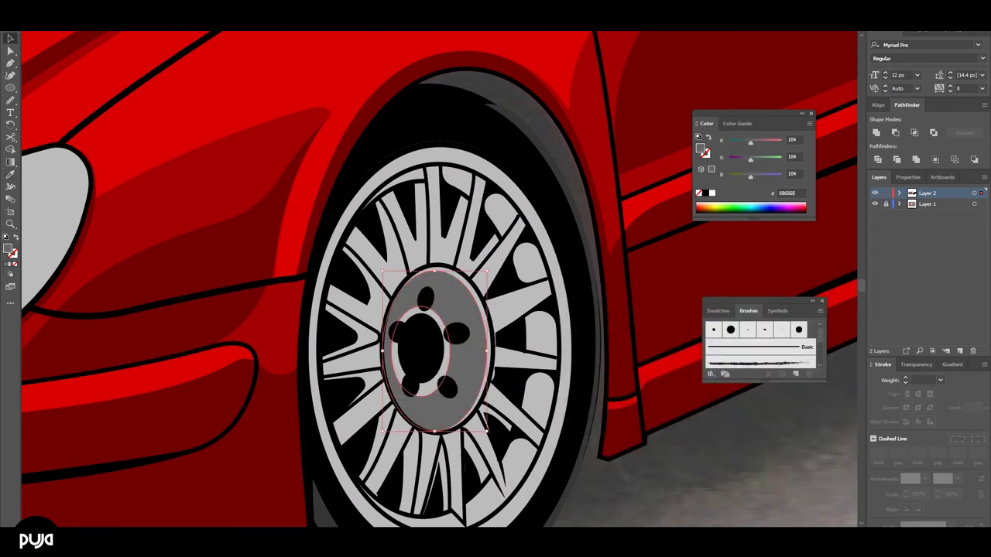
{"action": "left_click", "coordinate": [508, 323]}
{"action": "mouse_move", "coordinate": [363, 445]}
{"action": "left_mouse_down"}
{"action": "mouse_move", "coordinate": [350, 525]}
{"action": "mouse_move", "coordinate": [354, 475]}
{"action": "left_mouse_up"}
{"action": "left_click", "coordinate": [511, 191]}
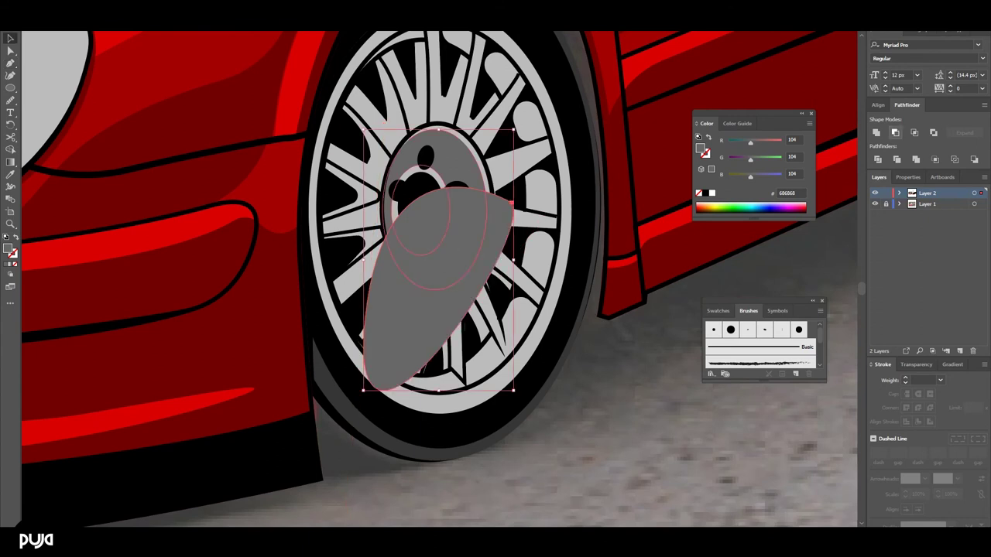
{"action": "right_click", "coordinate": [483, 162]}
{"action": "left_click", "coordinate": [503, 328]}
{"action": "scroll", "coordinate": [433, 309], "scroll_direction": "down", "scroll_amount": 1}
{"action": "scroll", "coordinate": [433, 310], "scroll_direction": "up", "scroll_amount": 3}
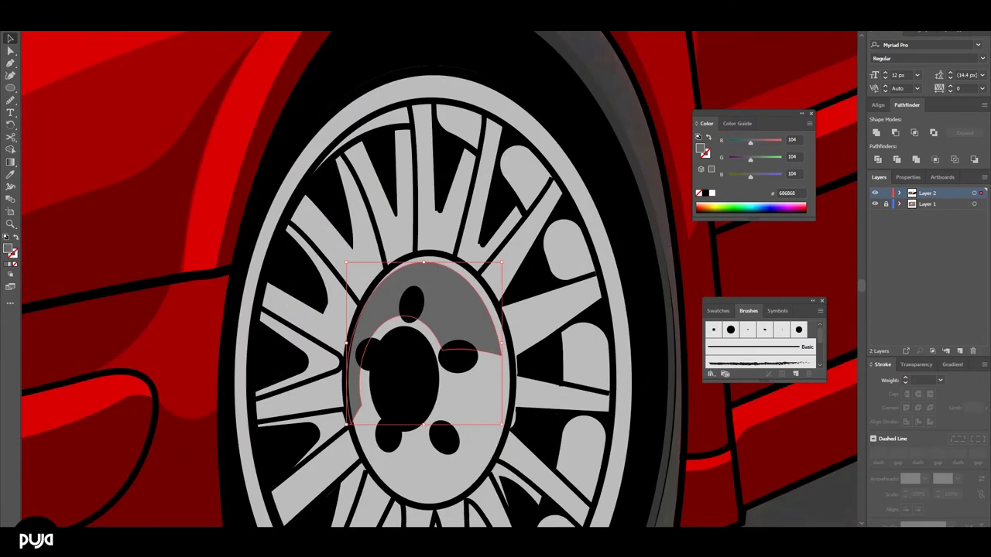
Draw a grey circle below the front wheel
{"action": "key", "text": "p"}
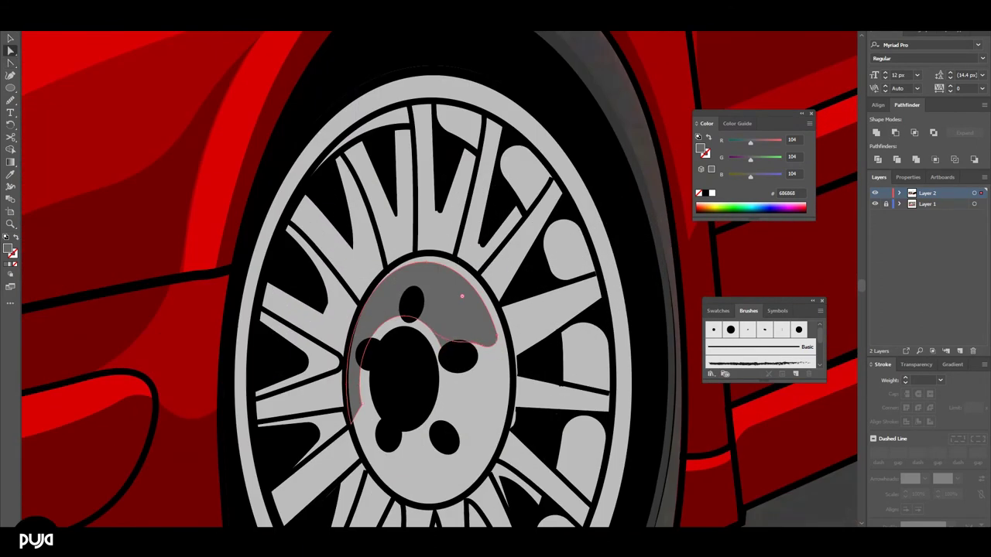
{"action": "scroll", "coordinate": [443, 342], "scroll_direction": "down", "scroll_amount": 5}
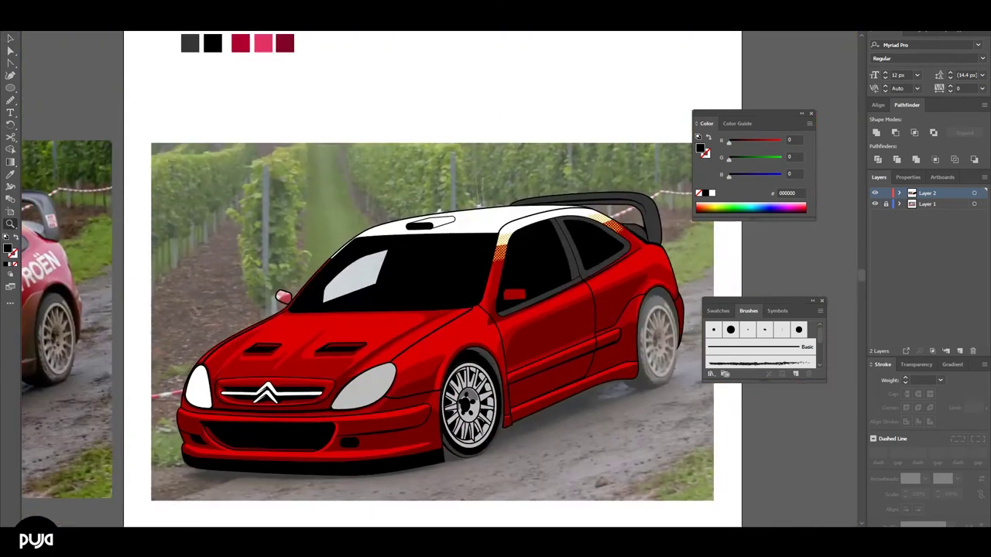
{"action": "scroll", "coordinate": [434, 340], "scroll_direction": "up", "scroll_amount": 4}
{"action": "scroll", "coordinate": [479, 385], "scroll_direction": "down", "scroll_amount": 4}
{"action": "left_click", "coordinate": [488, 387]}
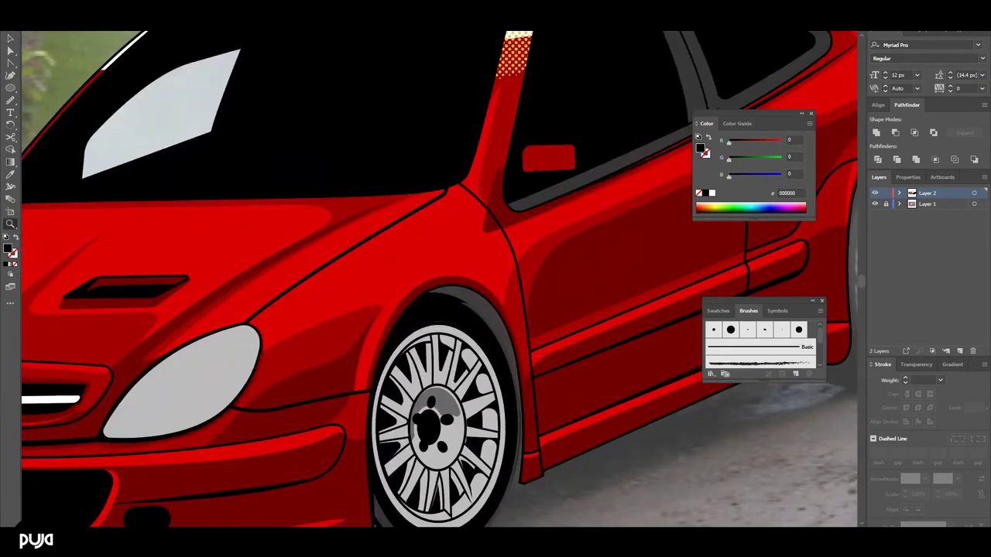
{"action": "key", "text": "v"}
{"action": "left_click", "coordinate": [437, 426]}
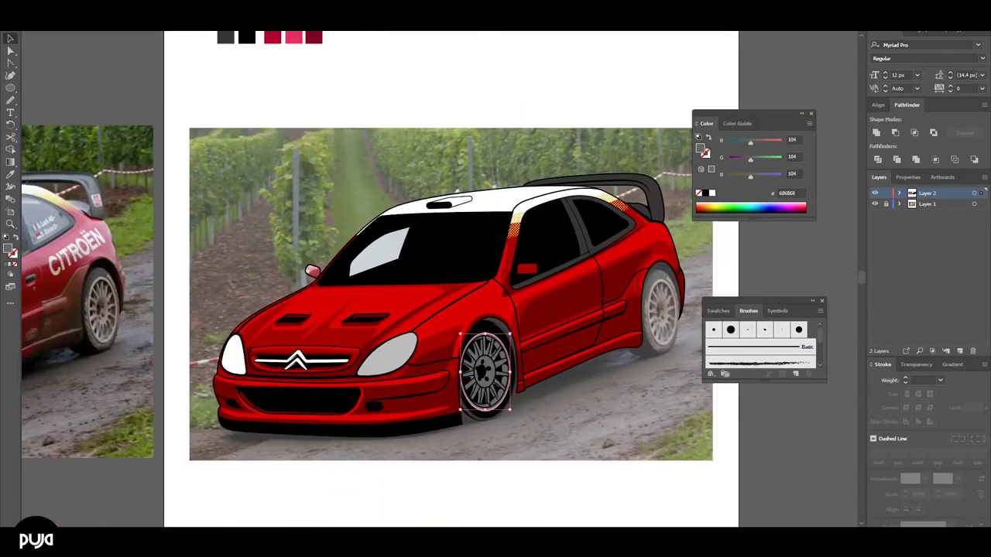
{"action": "left_click_drag", "start_coordinate": [422, 378], "coordinate": [592, 446]}
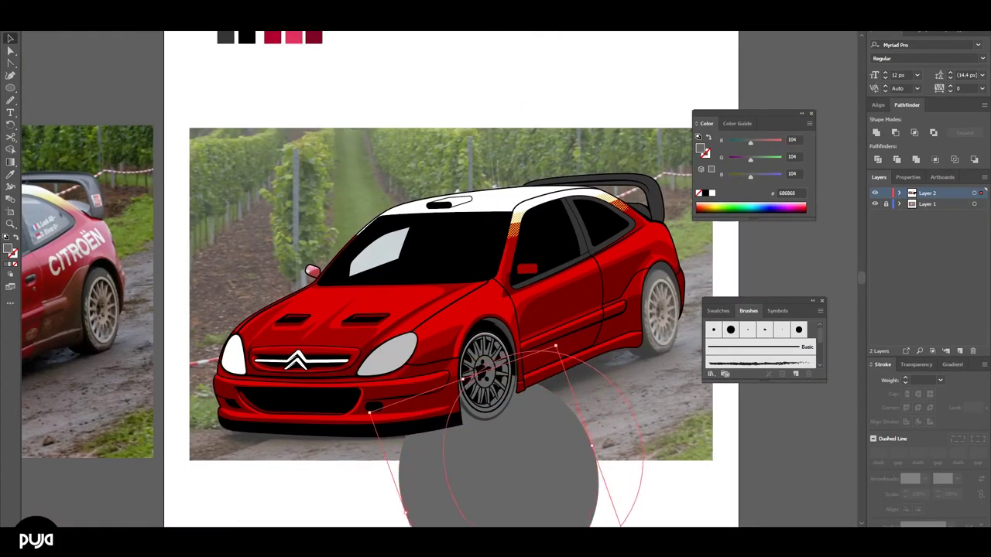
{"action": "left_click_drag", "start_coordinate": [627, 514], "coordinate": [643, 526]}
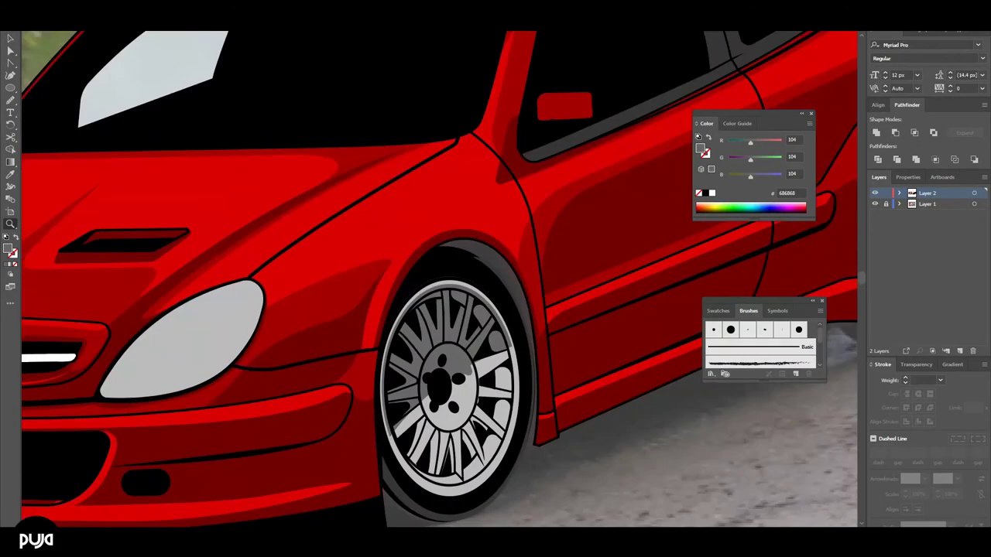
Add a grey ellipse over the upper wheel and send it behind the spokes
{"action": "key", "text": "v"}
{"action": "left_click", "coordinate": [426, 379]}
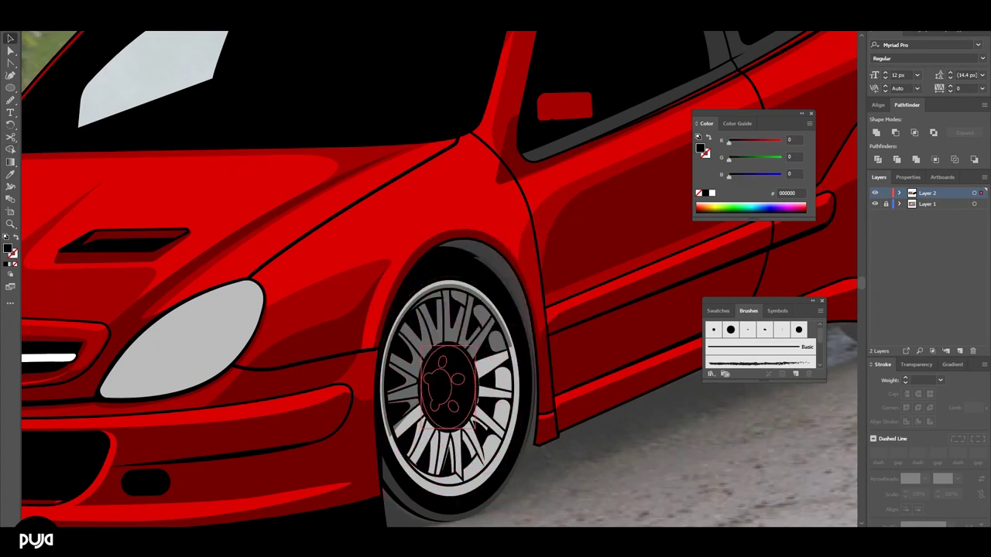
{"action": "left_click_drag", "start_coordinate": [382, 284], "coordinate": [513, 437]}
{"action": "right_click", "coordinate": [486, 343]}
{"action": "left_click", "coordinate": [650, 480]}
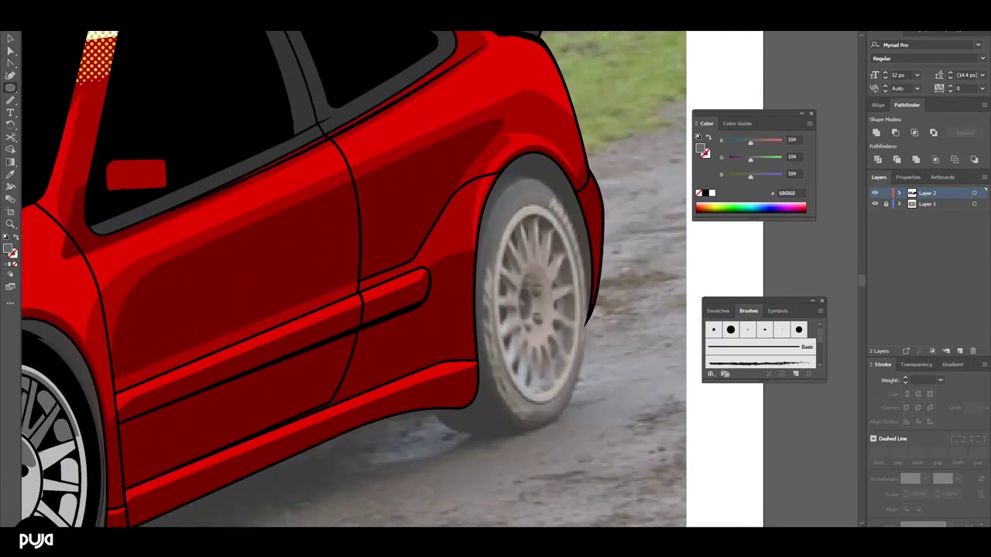
Draw an unfilled, black-stroked ellipse over the rear wheel and shrink it to fit the rim
{"action": "left_click_drag", "start_coordinate": [493, 204], "coordinate": [574, 404]}
{"action": "key", "text": "slash"}
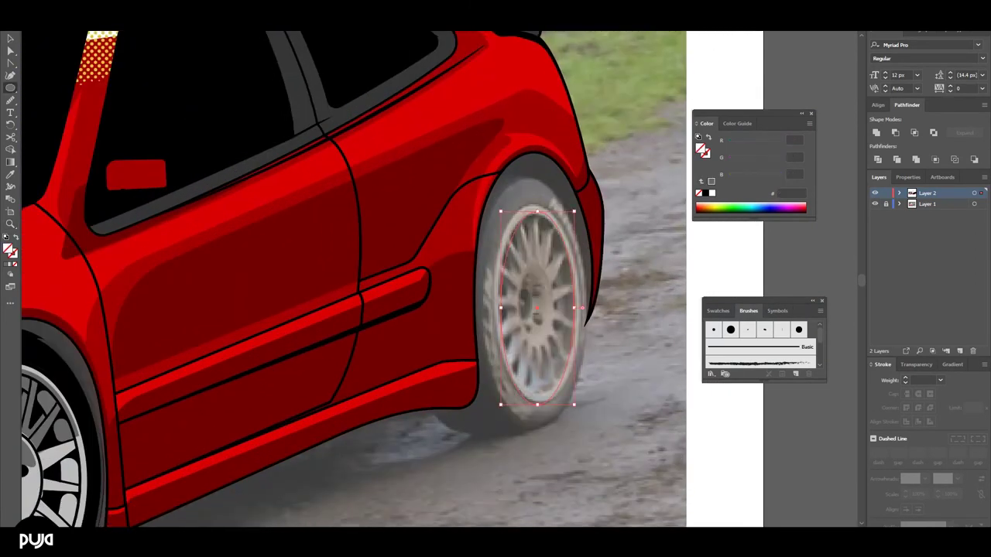
{"action": "key", "text": "v"}
{"action": "key", "text": "e"}
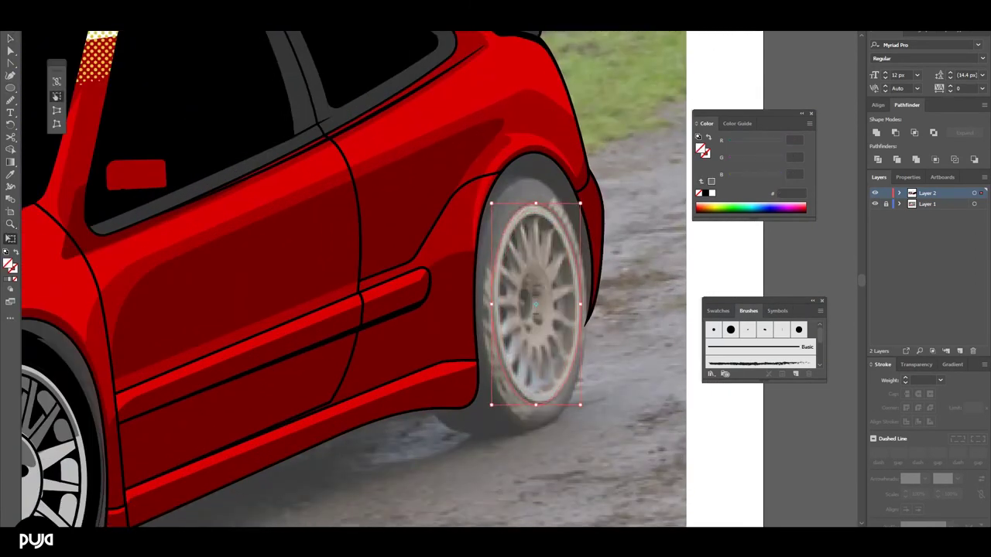
{"action": "key", "text": "v"}
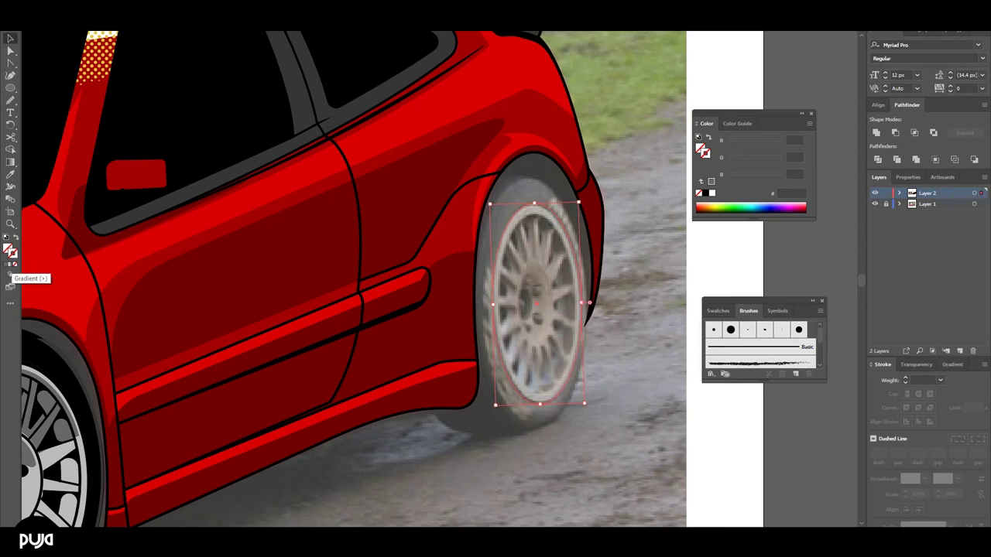
{"action": "double_click", "coordinate": [12, 252]}
{"action": "key", "text": "Return"}
{"action": "double_click", "coordinate": [11, 252]}
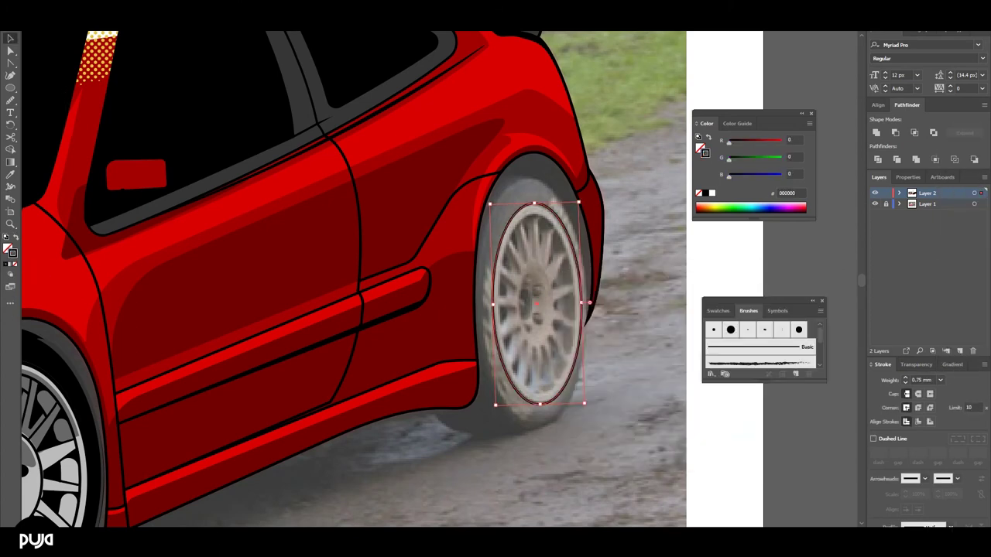
{"action": "key", "text": "Return"}
{"action": "left_click_drag", "start_coordinate": [579, 204], "coordinate": [576, 213]}
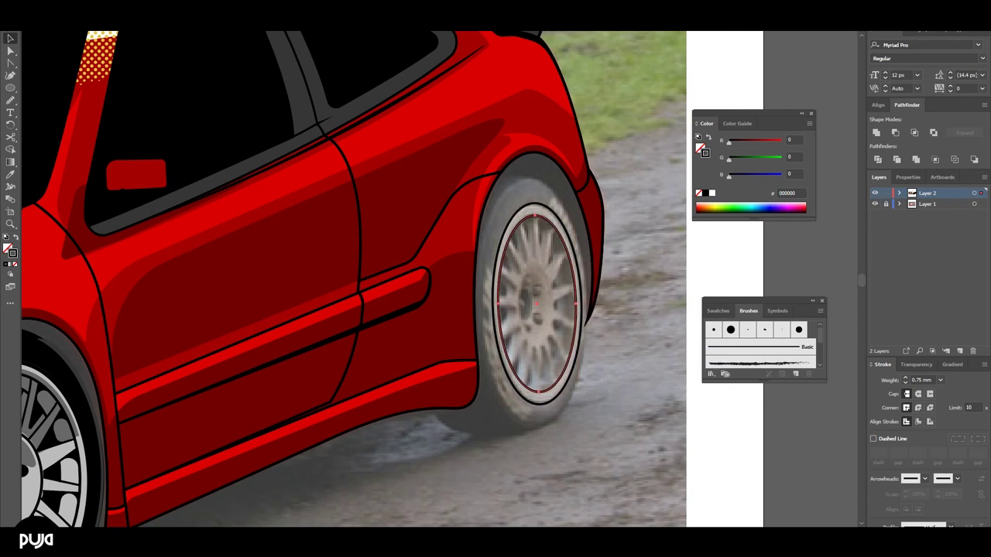
Add a small centre ellipse, duplicate it in front as a solid black hub, and shift it left
{"action": "left_click_drag", "start_coordinate": [577, 391], "coordinate": [556, 344]}
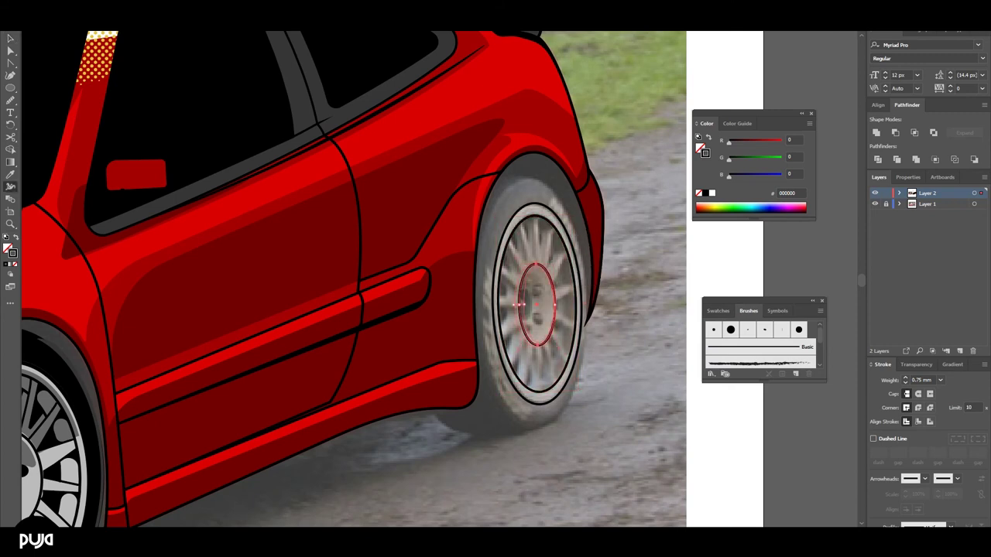
{"action": "key", "text": "ctrl+c"}
{"action": "key", "text": "ctrl+f"}
{"action": "key", "text": "shift+x"}
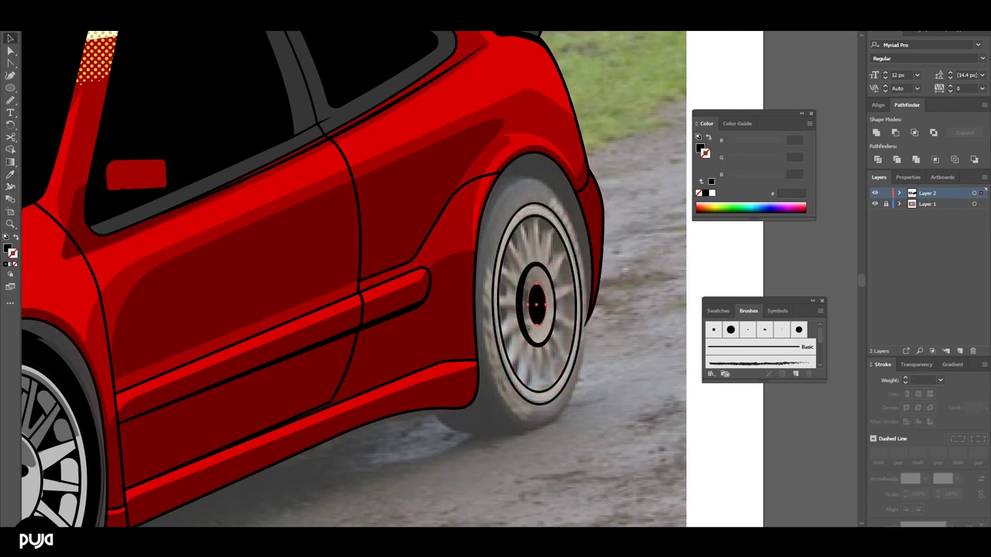
{"action": "left_click_drag", "start_coordinate": [536, 305], "coordinate": [527, 304]}
Scroll the view and select the red car-body path
{"action": "scroll", "coordinate": [530, 303], "scroll_direction": "up", "scroll_amount": 1}
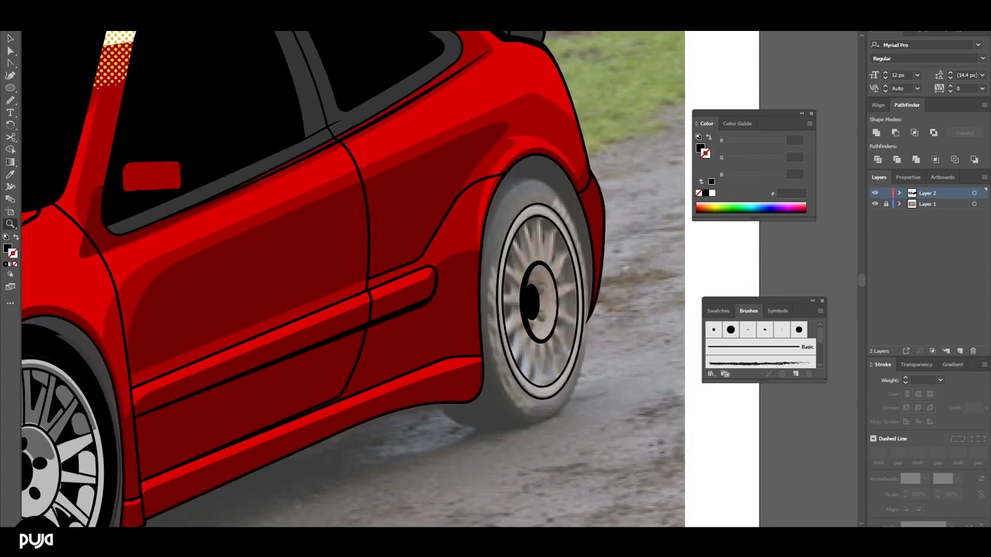
{"action": "scroll", "coordinate": [529, 304], "scroll_direction": "up", "scroll_amount": 1}
{"action": "left_click", "coordinate": [476, 325]}
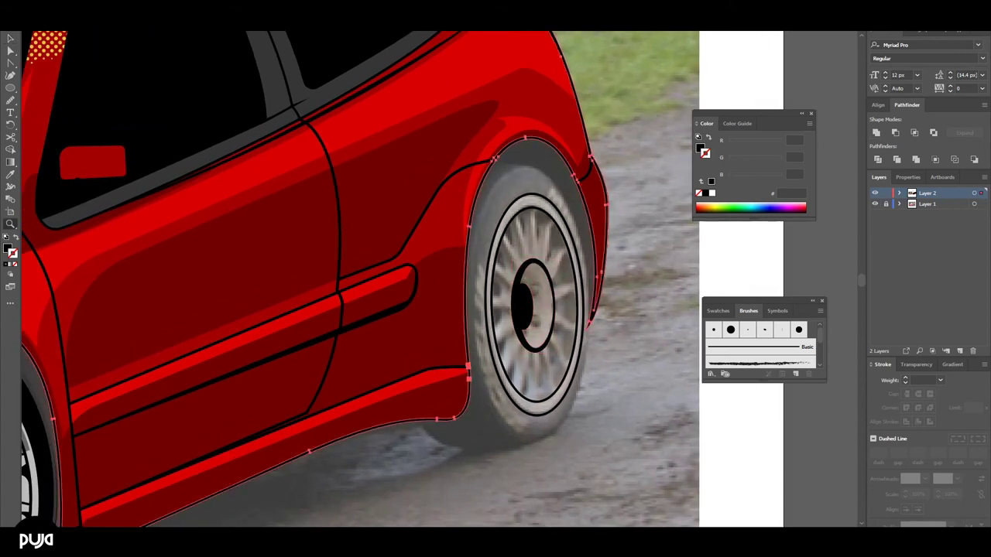
{"action": "scroll", "coordinate": [638, 257], "scroll_direction": "down", "scroll_amount": 1}
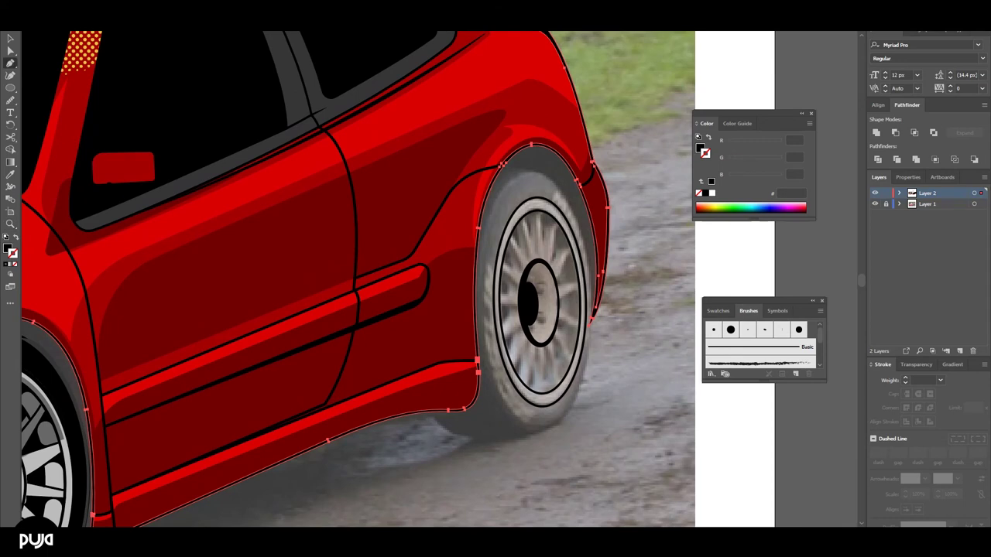
Draw the first spoke line at the rear wheel top and copy it onto the next spoke
{"action": "left_click", "coordinate": [541, 209]}
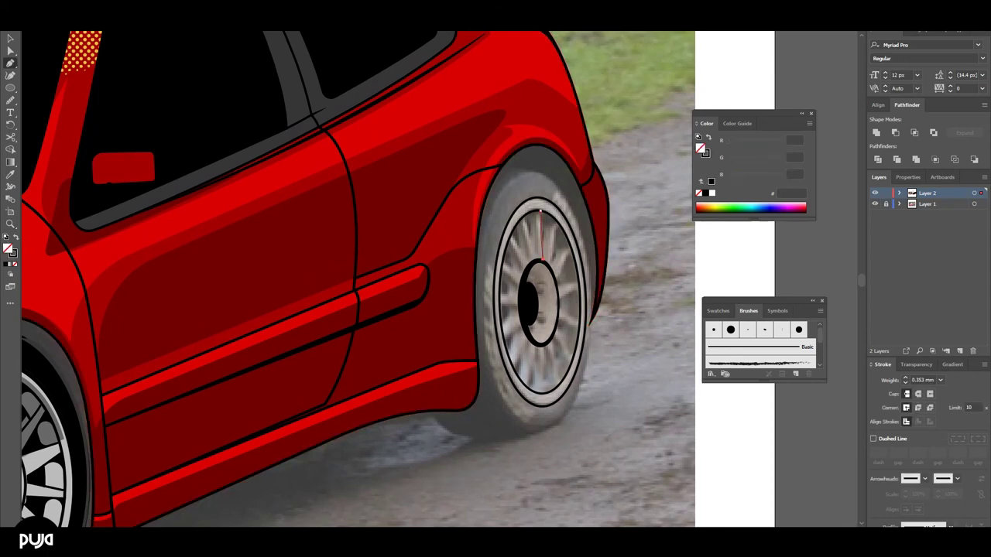
{"action": "left_click", "coordinate": [539, 259]}
{"action": "scroll", "coordinate": [562, 276], "scroll_direction": "up", "scroll_amount": 2}
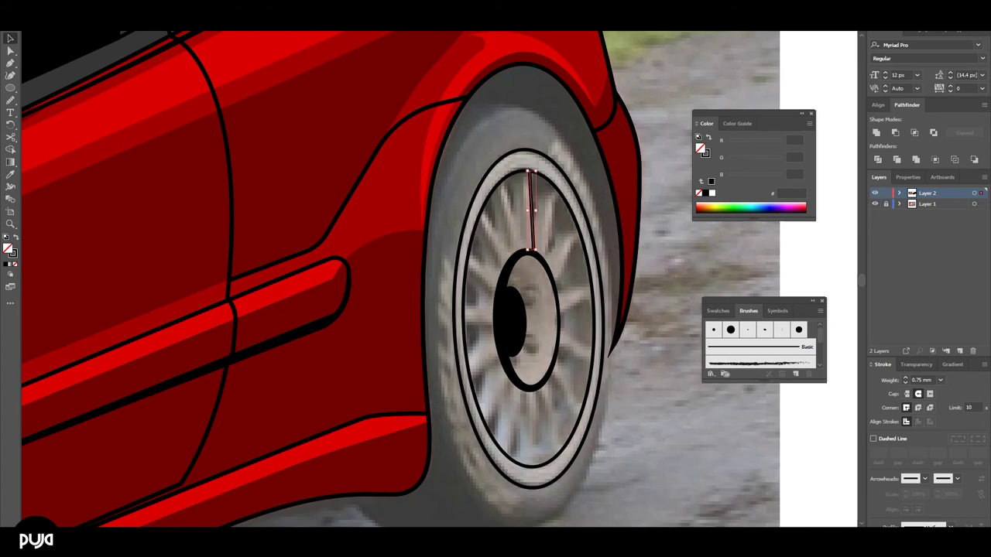
{"action": "left_click_drag", "start_coordinate": [532, 209], "coordinate": [544, 220]}
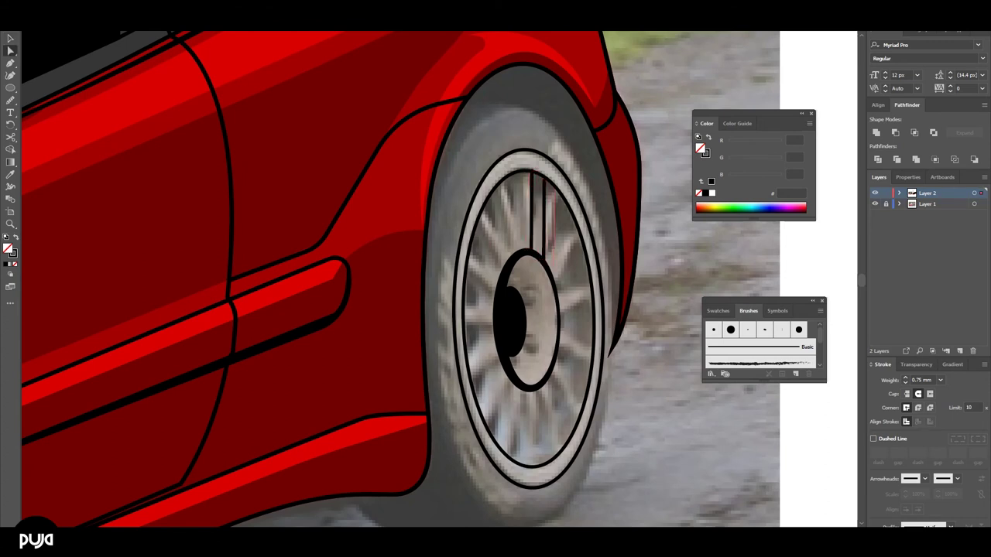
{"action": "left_click_drag", "start_coordinate": [551, 259], "coordinate": [545, 261]}
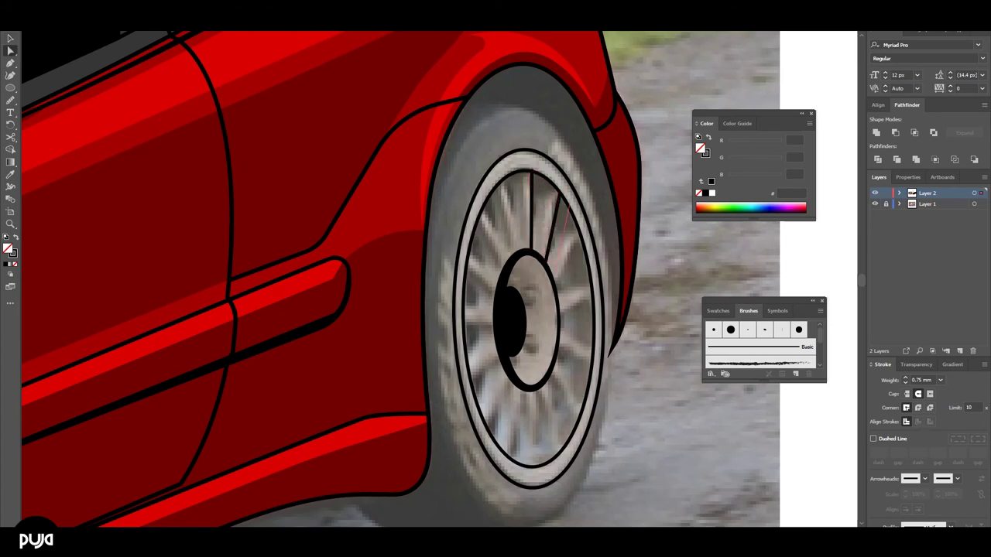
{"action": "left_click_drag", "start_coordinate": [570, 219], "coordinate": [579, 236]}
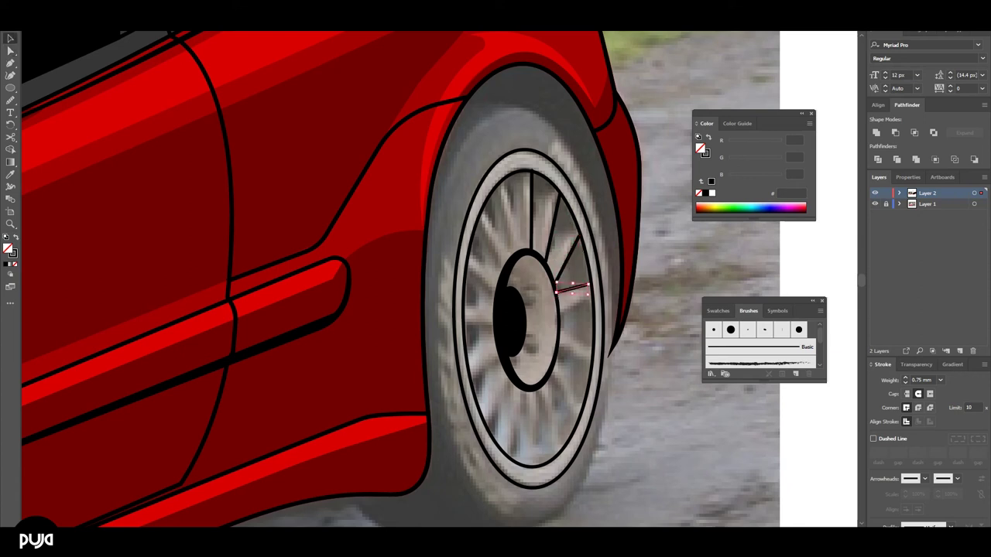
Adjust the spoke lines' anchor points to match the photo's spokes
{"action": "key", "text": "v"}
{"action": "key", "text": "a"}
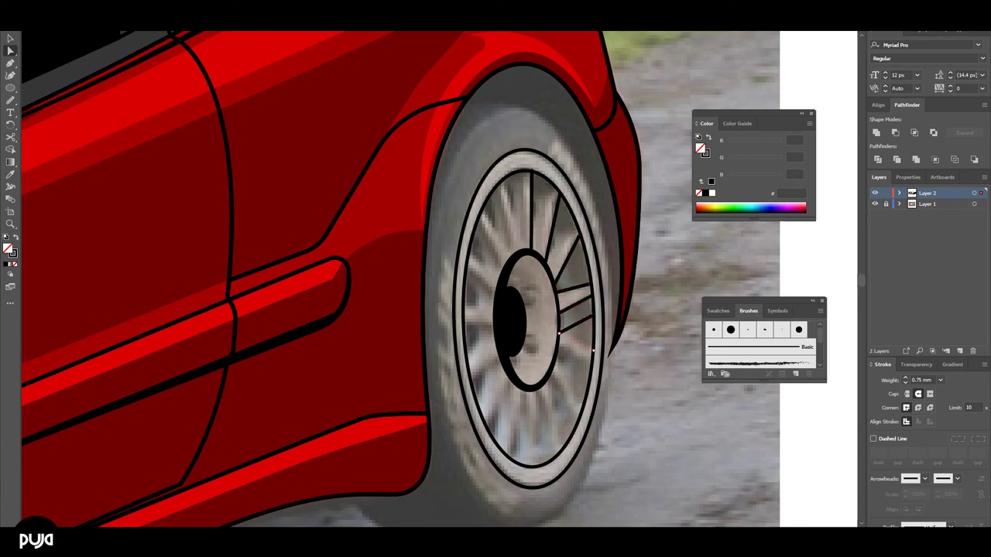
{"action": "left_click_drag", "start_coordinate": [593, 346], "coordinate": [592, 365]}
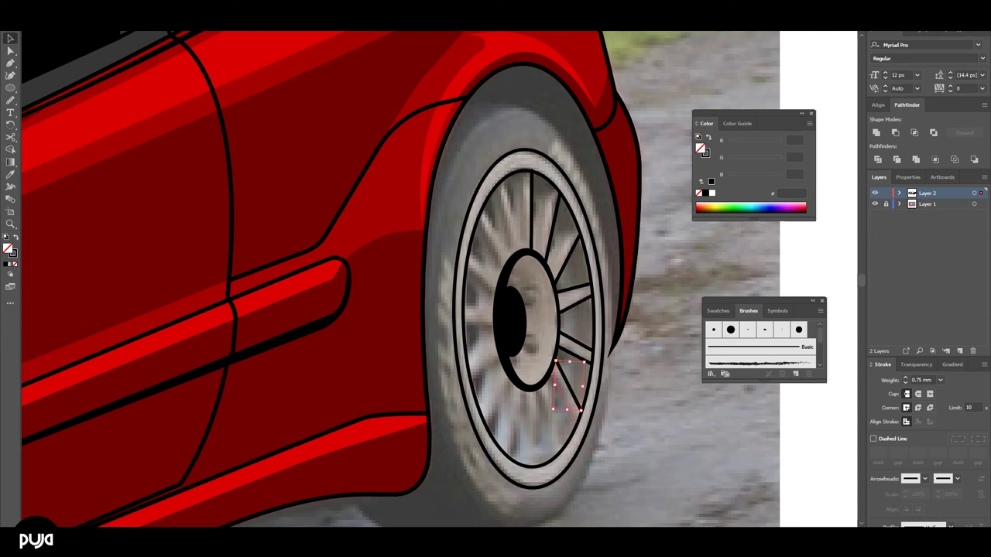
{"action": "key", "text": "a"}
{"action": "key", "text": "v"}
{"action": "scroll", "coordinate": [520, 310], "scroll_direction": "up", "scroll_amount": 1}
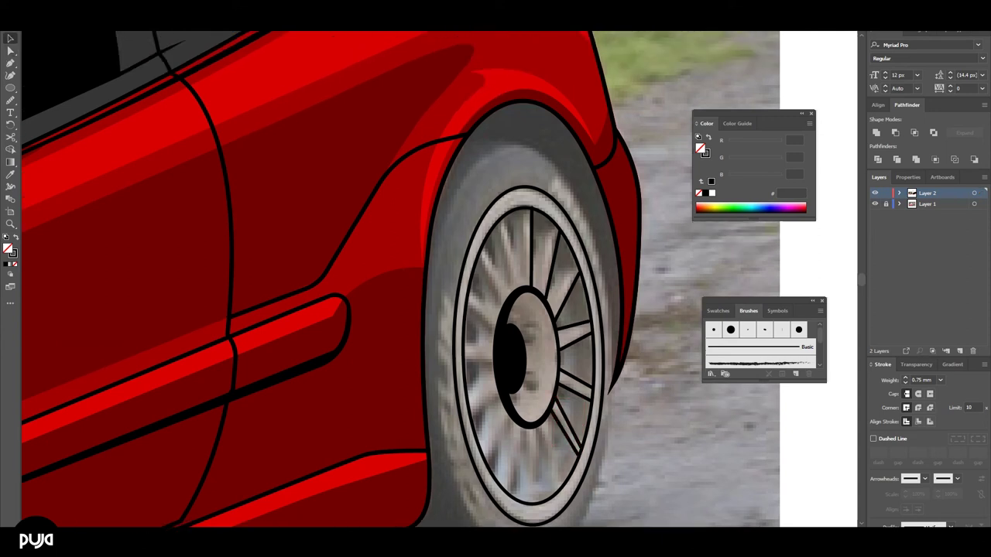
{"action": "left_click", "coordinate": [520, 240]}
{"action": "key", "text": "a"}
{"action": "left_click_drag", "start_coordinate": [520, 210], "coordinate": [504, 216]}
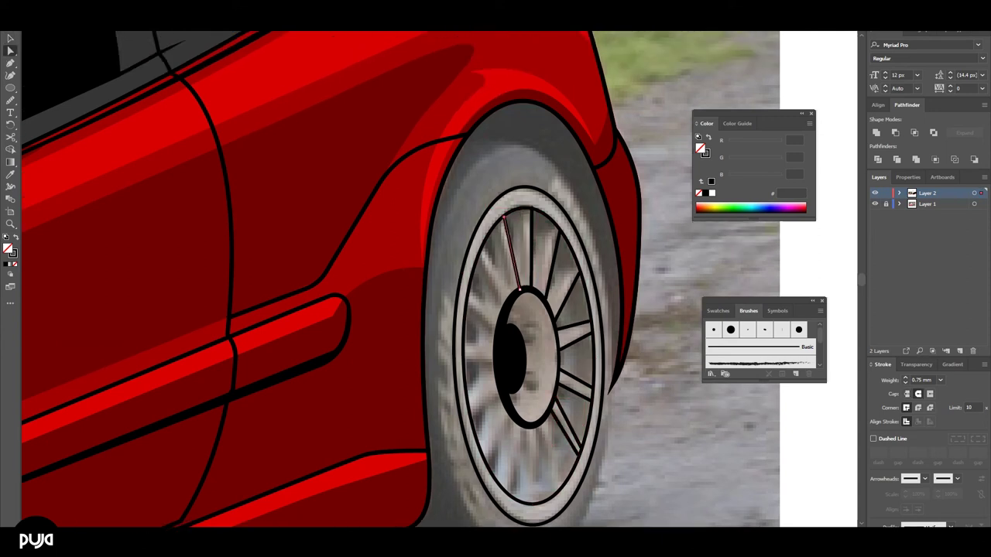
Select the thin spoke lines on the left and zoom in on the rear wheel
{"action": "left_click", "coordinate": [510, 300]}
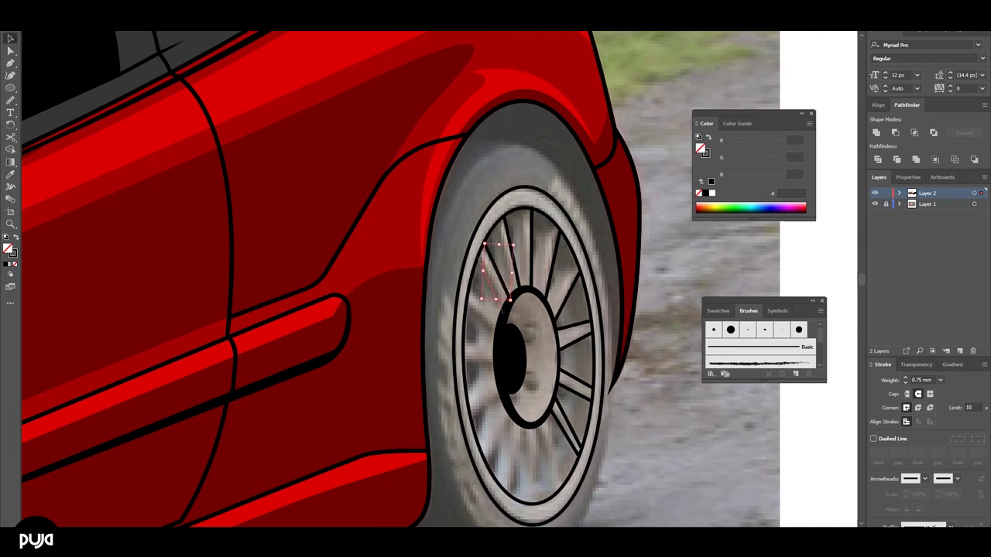
{"action": "key", "text": "a"}
{"action": "left_click", "coordinate": [501, 311]}
{"action": "key", "text": "a"}
{"action": "left_click", "coordinate": [496, 335]}
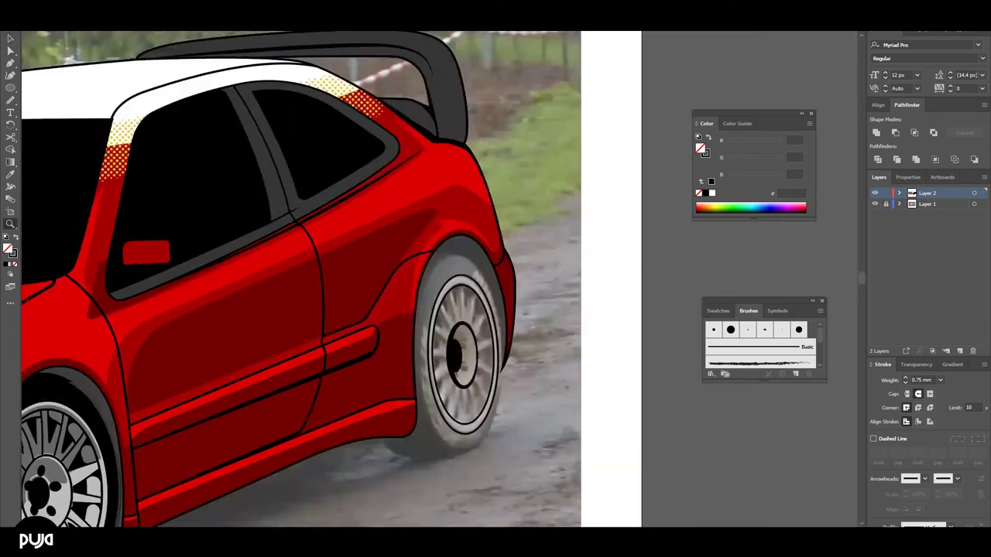
{"action": "key", "text": "ctrl+equal"}
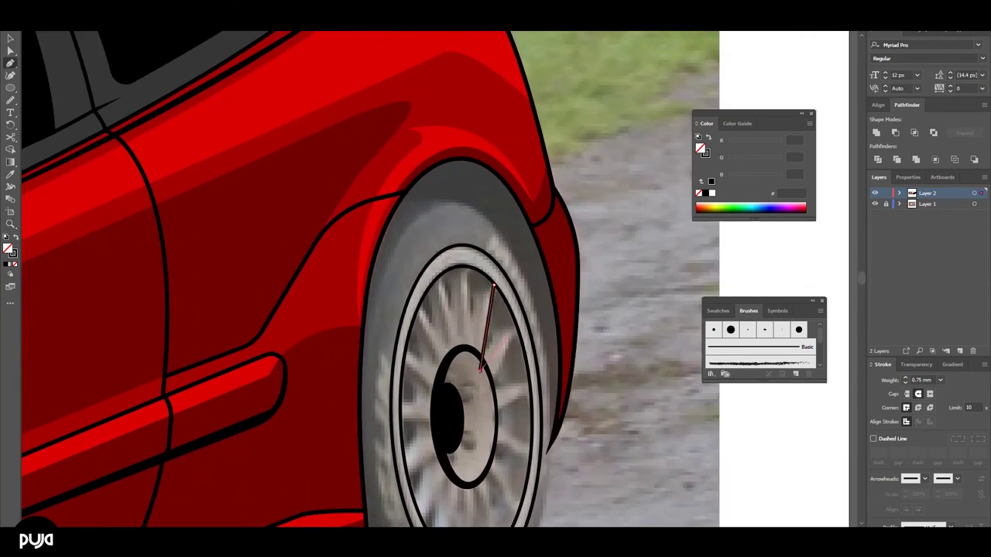
Start a zigzag Pen outline between rim and hub along the lower spokes
{"action": "left_click", "coordinate": [485, 391]}
{"action": "left_click", "coordinate": [531, 381]}
{"action": "left_click", "coordinate": [486, 415]}
{"action": "scroll", "coordinate": [496, 418], "scroll_direction": "down", "scroll_amount": 1}
{"action": "left_click", "coordinate": [531, 425]}
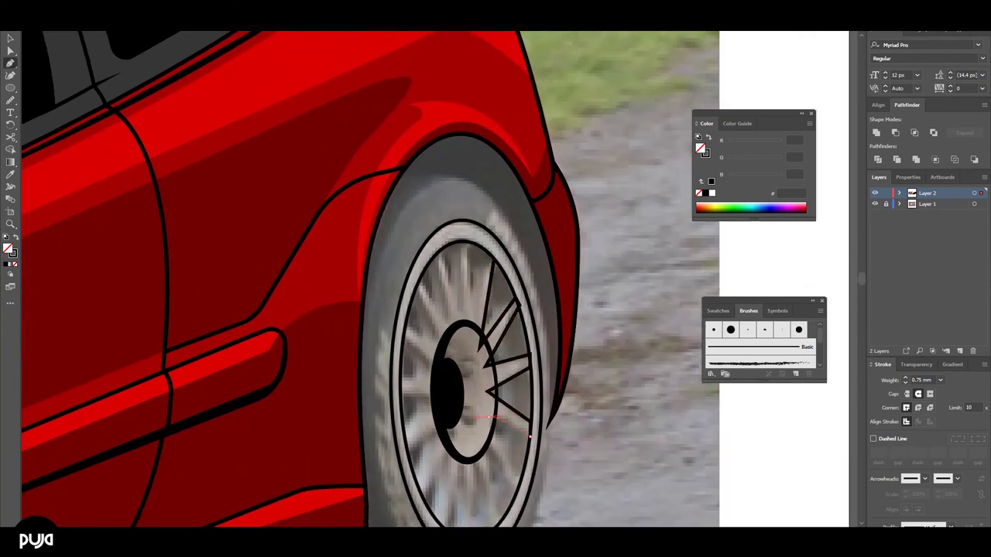
{"action": "left_click", "coordinate": [489, 418]}
{"action": "scroll", "coordinate": [512, 463], "scroll_direction": "down", "scroll_amount": 2}
{"action": "left_click", "coordinate": [478, 395]}
{"action": "left_click", "coordinate": [513, 451]}
{"action": "scroll", "coordinate": [513, 451], "scroll_direction": "down", "scroll_amount": 3}
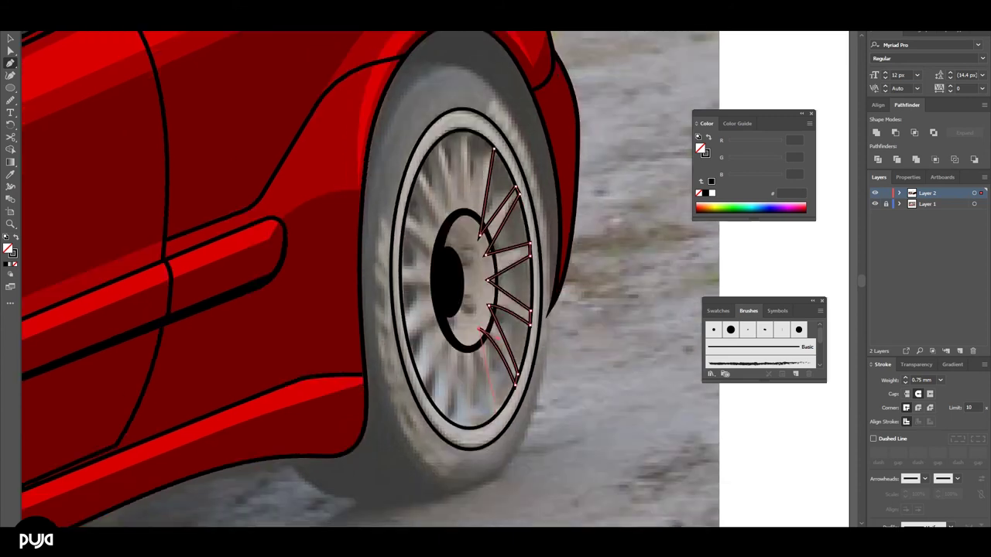
{"action": "left_click", "coordinate": [495, 414]}
Continue the zigzag spoke outline up the left side and around the wheel top
{"action": "left_click", "coordinate": [472, 347]}
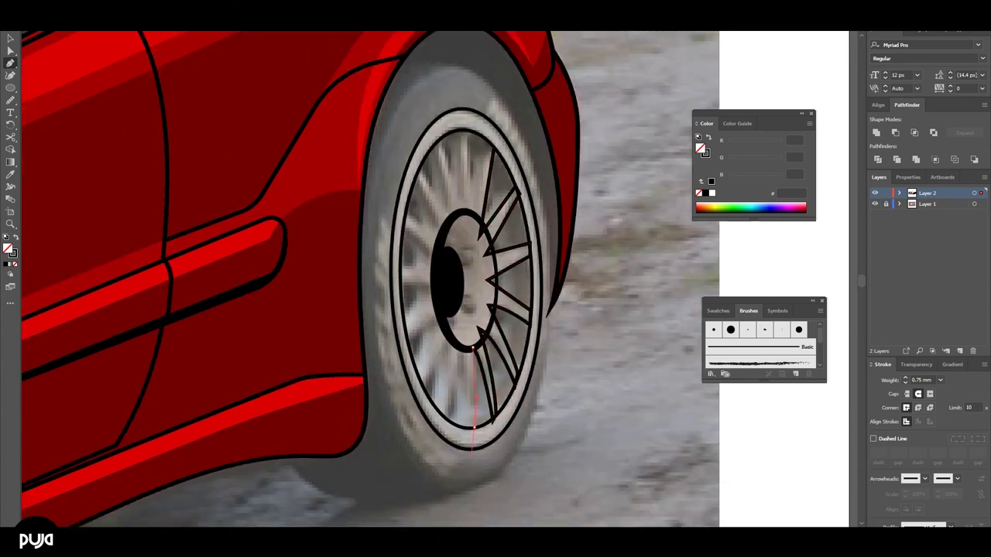
{"action": "left_click", "coordinate": [470, 426]}
{"action": "left_click", "coordinate": [463, 329]}
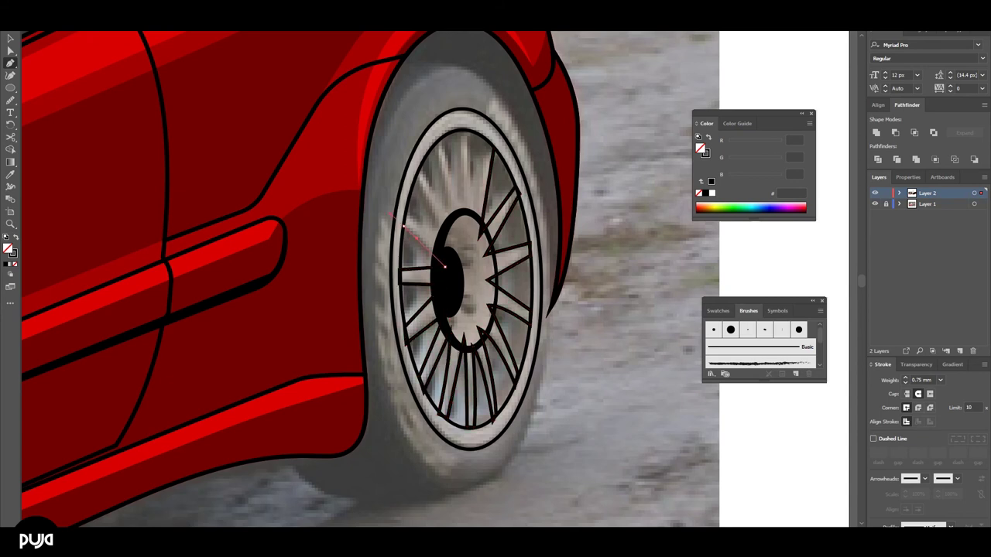
{"action": "left_click", "coordinate": [404, 217]}
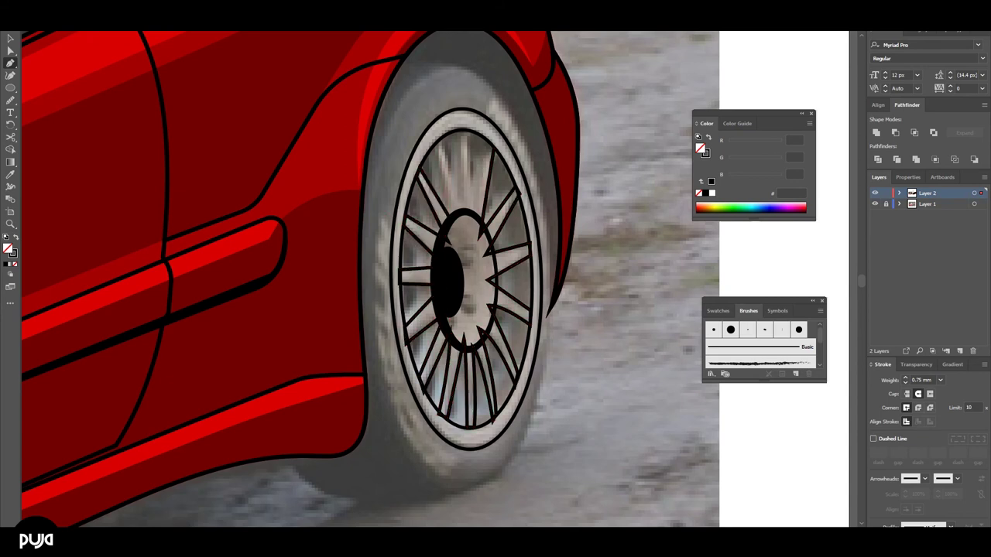
{"action": "left_click", "coordinate": [438, 140]}
{"action": "left_click", "coordinate": [457, 132]}
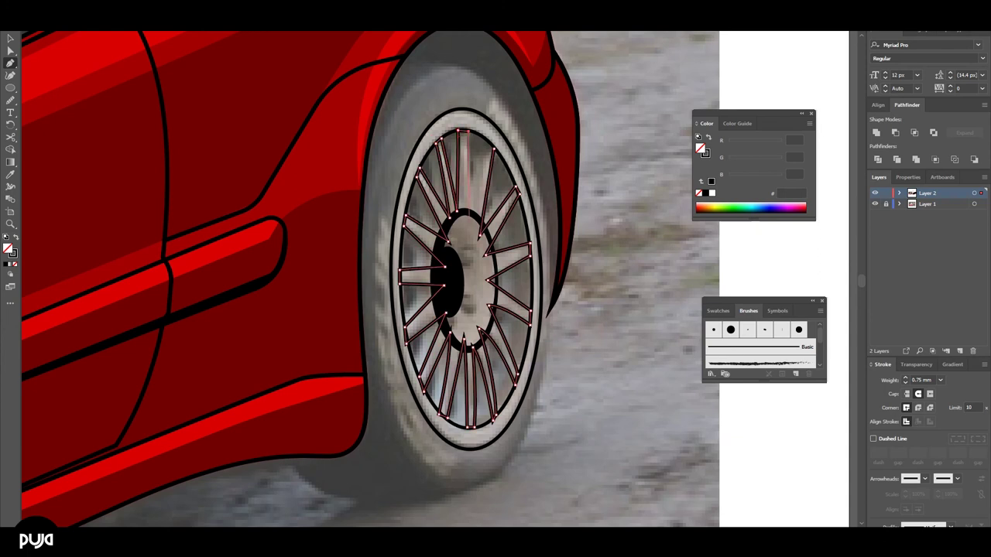
{"action": "left_click", "coordinate": [493, 147]}
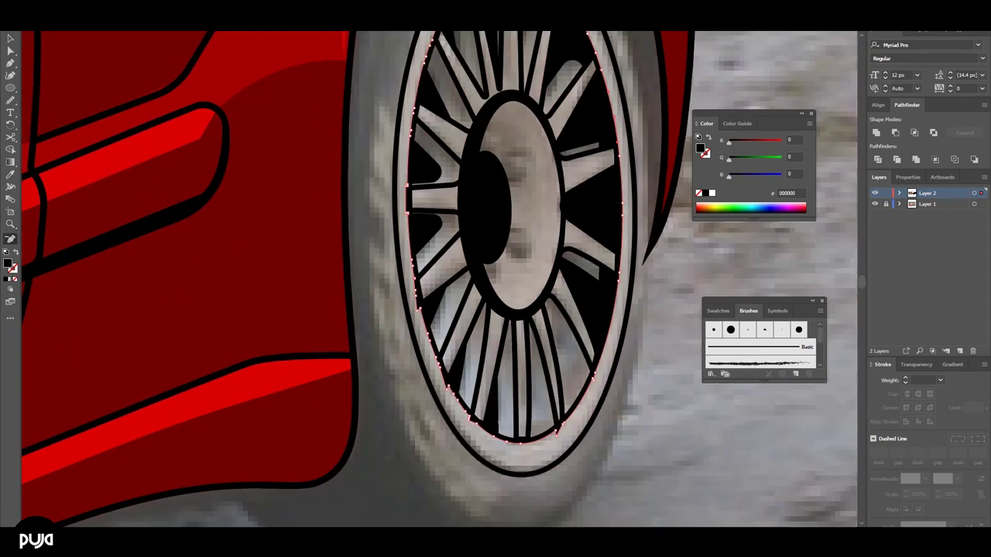
Reshape the curve into a crescent around the rear wheel's hub with Direct Selection
{"action": "scroll", "coordinate": [440, 280], "scroll_direction": "up", "scroll_amount": 2}
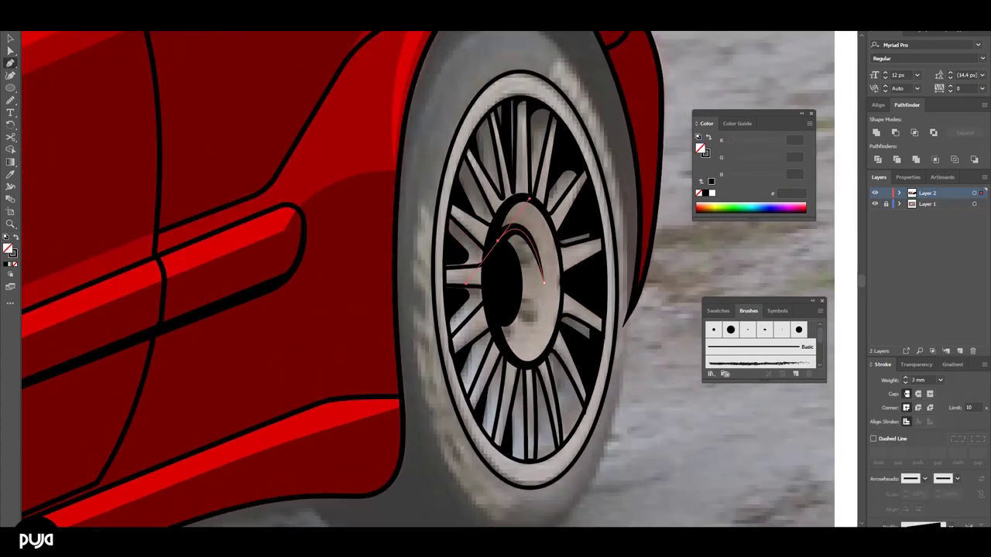
{"action": "key", "text": "a"}
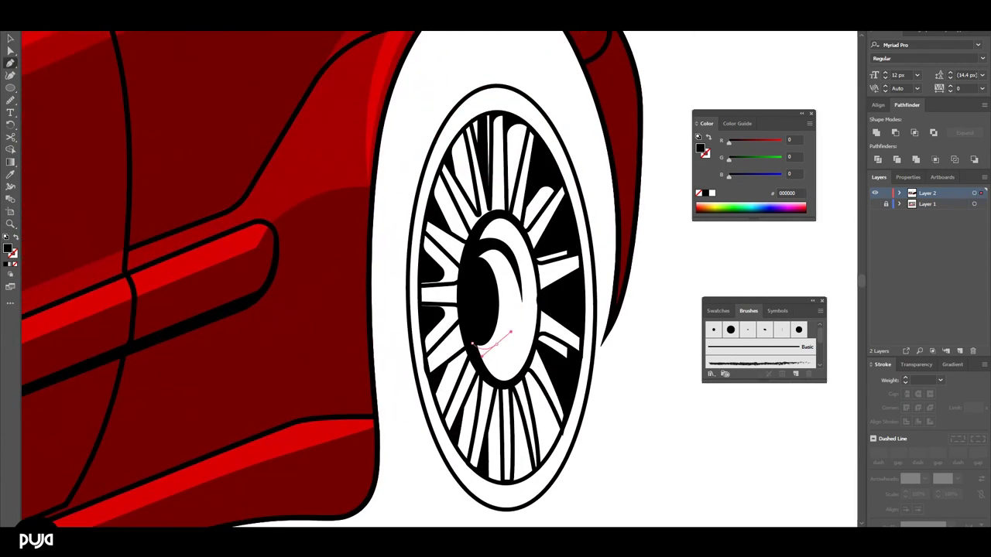
{"action": "left_click_drag", "start_coordinate": [473, 345], "coordinate": [500, 396]}
{"action": "key", "text": "v"}
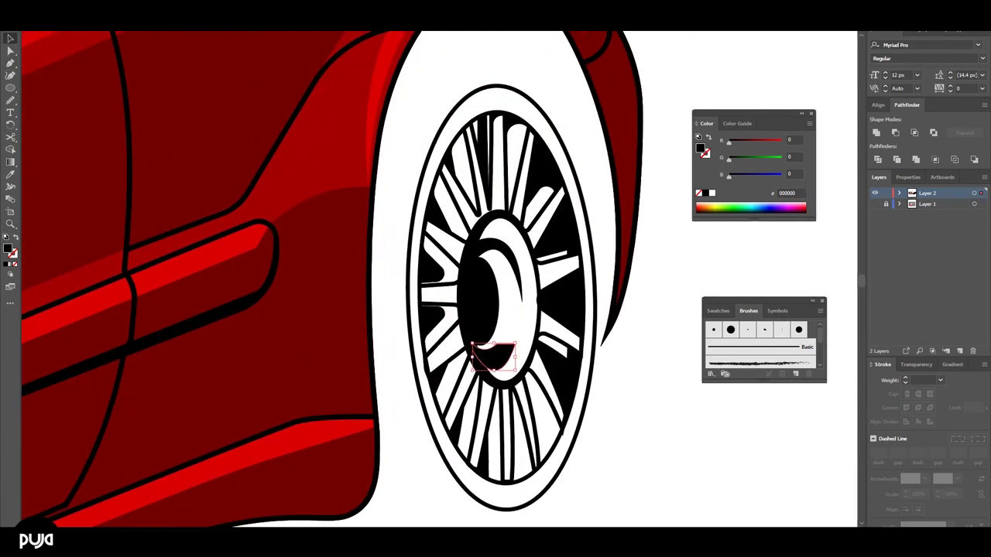
{"action": "key", "text": "a"}
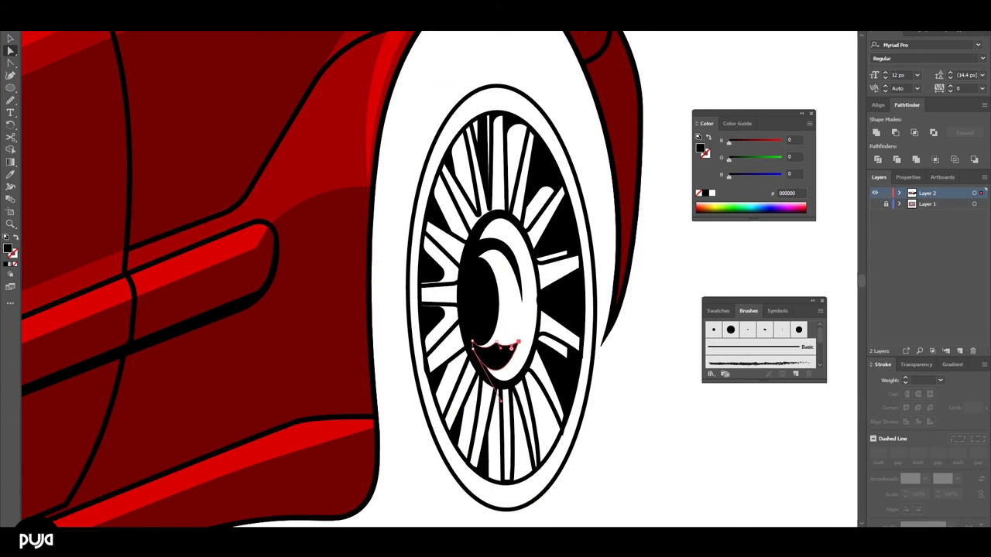
Zoom in on the wheel hub, then back out to the car's side
{"action": "left_click_drag", "start_coordinate": [604, 326], "coordinate": [619, 325]}
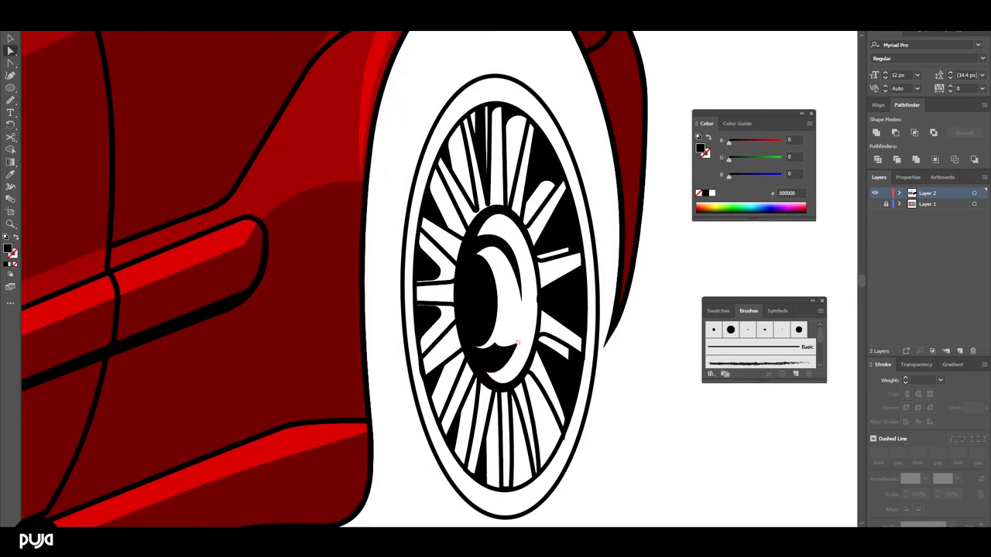
{"action": "scroll", "coordinate": [449, 403], "scroll_direction": "up", "scroll_amount": 3}
{"action": "key", "text": "p"}
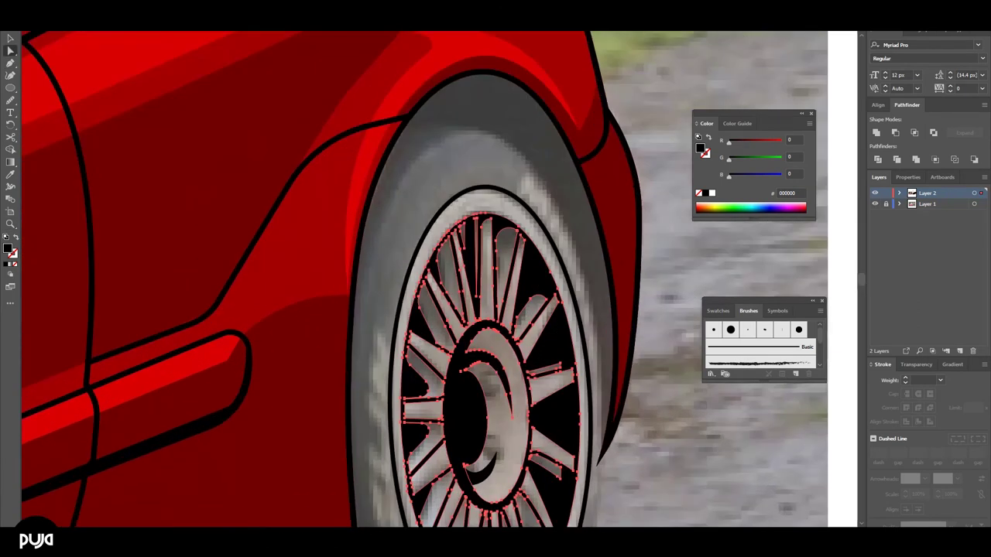
{"action": "key", "text": "z"}
{"action": "left_click", "coordinate": [495, 347]}
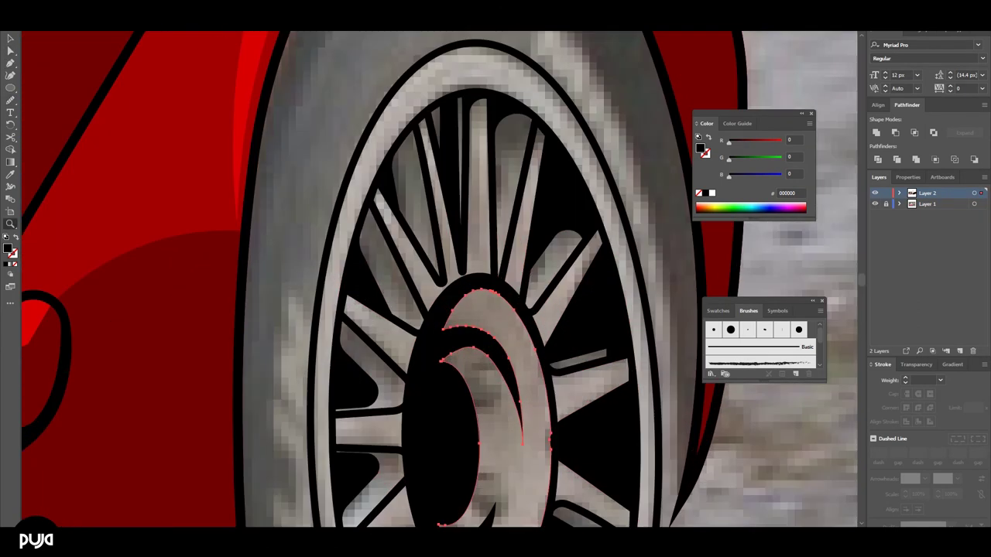
{"action": "key", "text": "z"}
{"action": "left_click", "coordinate": [480, 340], "text": "alt"}
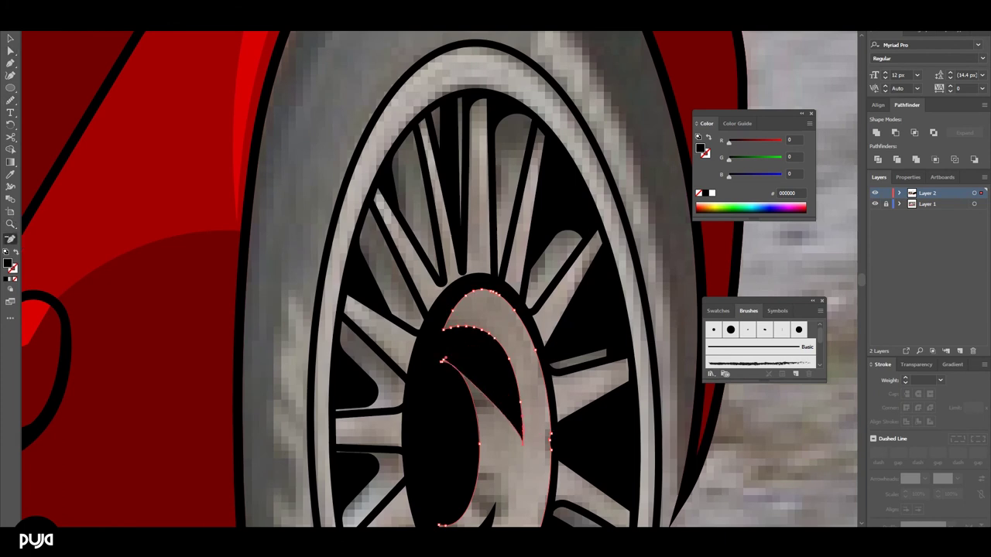
{"action": "left_click", "coordinate": [495, 356], "text": "alt"}
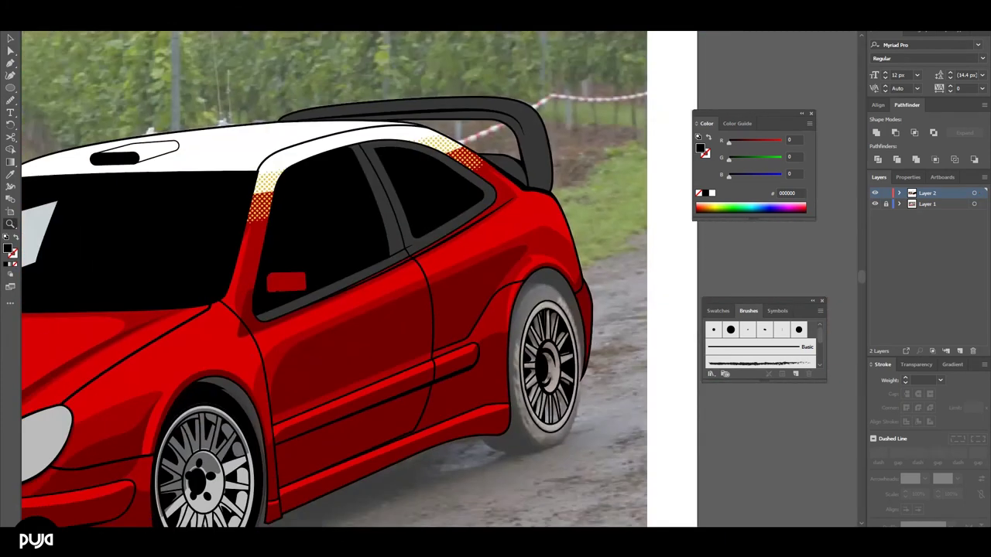
Select the rear wheel group and ungroup its parts
{"action": "key", "text": "v"}
{"action": "left_click", "coordinate": [539, 363]}
{"action": "right_click", "coordinate": [570, 306]}
{"action": "left_click", "coordinate": [599, 390]}
{"action": "right_click", "coordinate": [574, 322]}
{"action": "left_click", "coordinate": [612, 385]}
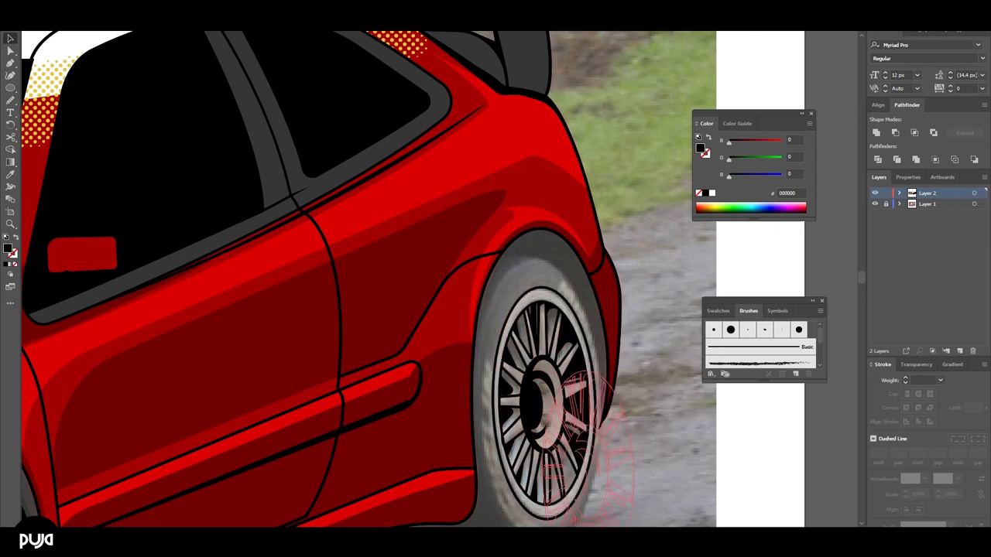
{"action": "right_click", "coordinate": [582, 331]}
{"action": "left_click", "coordinate": [620, 395]}
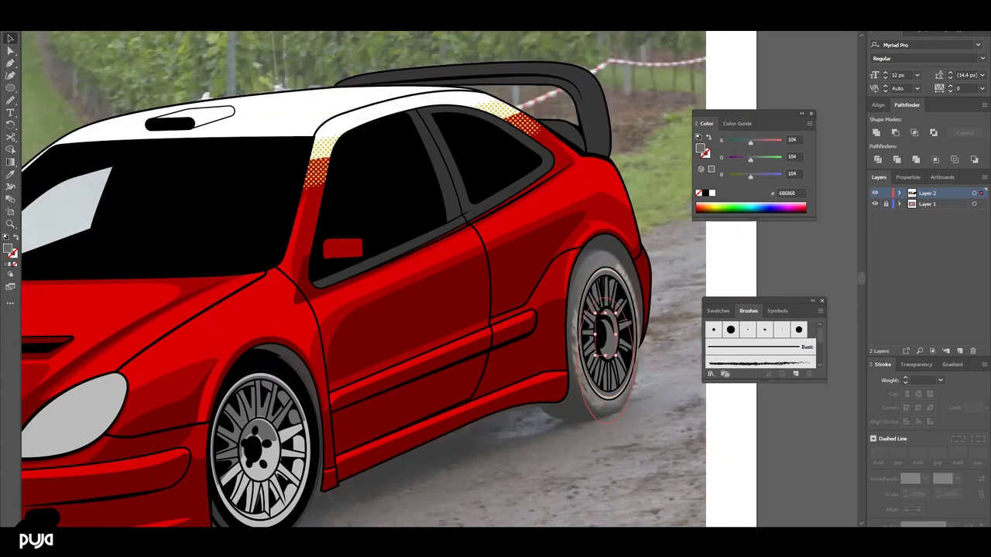
Draw a grey ellipse and move it onto the rear wheel
{"action": "left_click_drag", "start_coordinate": [577, 307], "coordinate": [743, 433]}
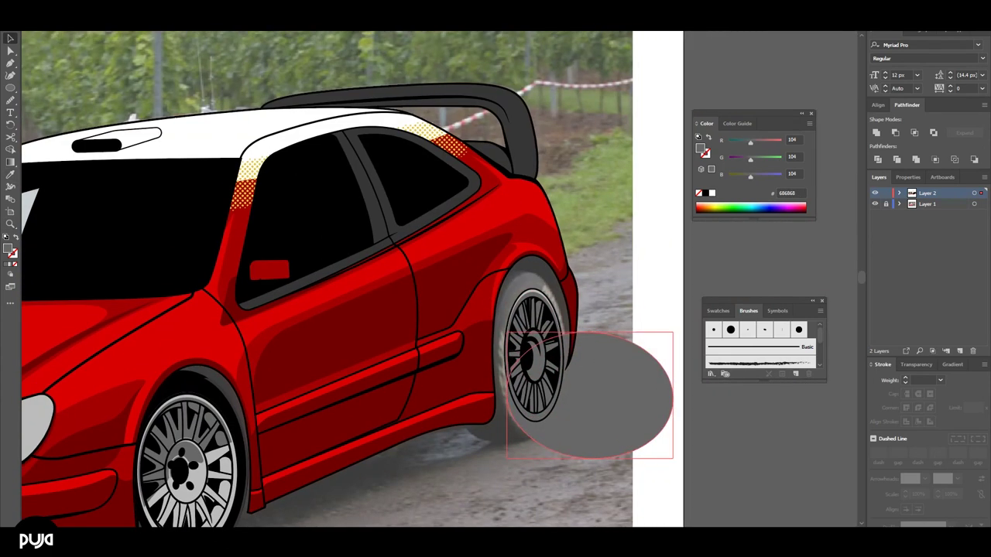
{"action": "left_click_drag", "start_coordinate": [624, 394], "coordinate": [571, 394]}
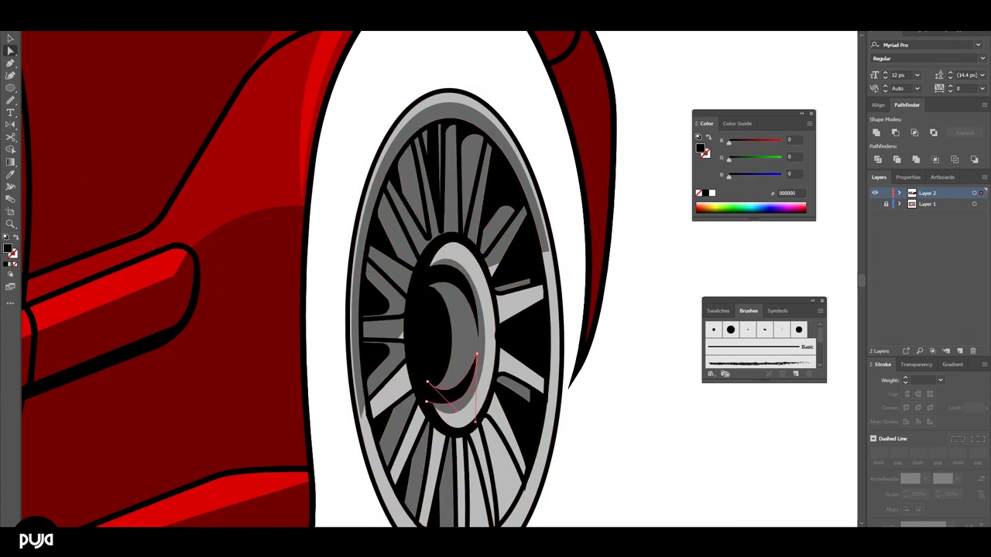
{"action": "key", "text": "v"}
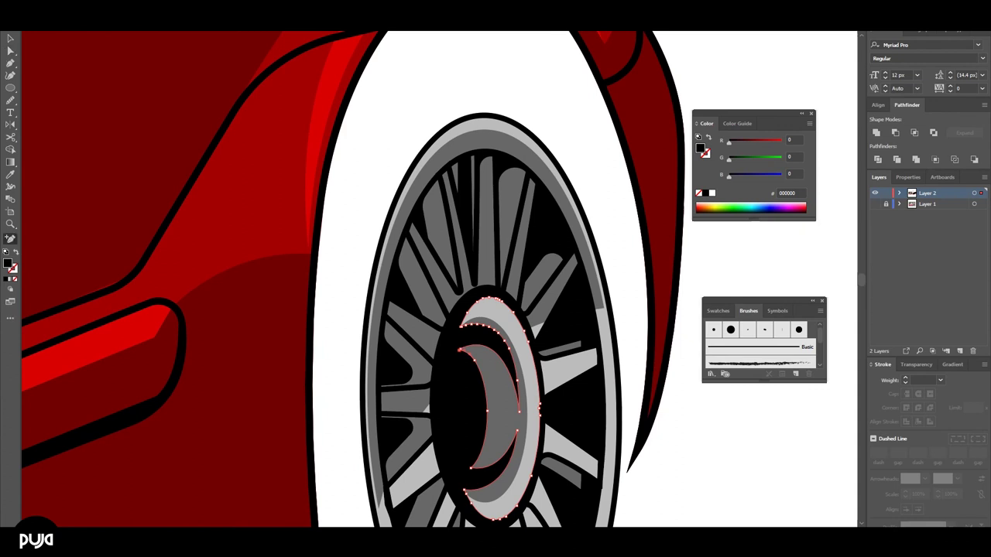
{"action": "key", "text": "ctrl+0"}
{"action": "scroll", "coordinate": [557, 402], "scroll_direction": "up", "scroll_amount": 5}
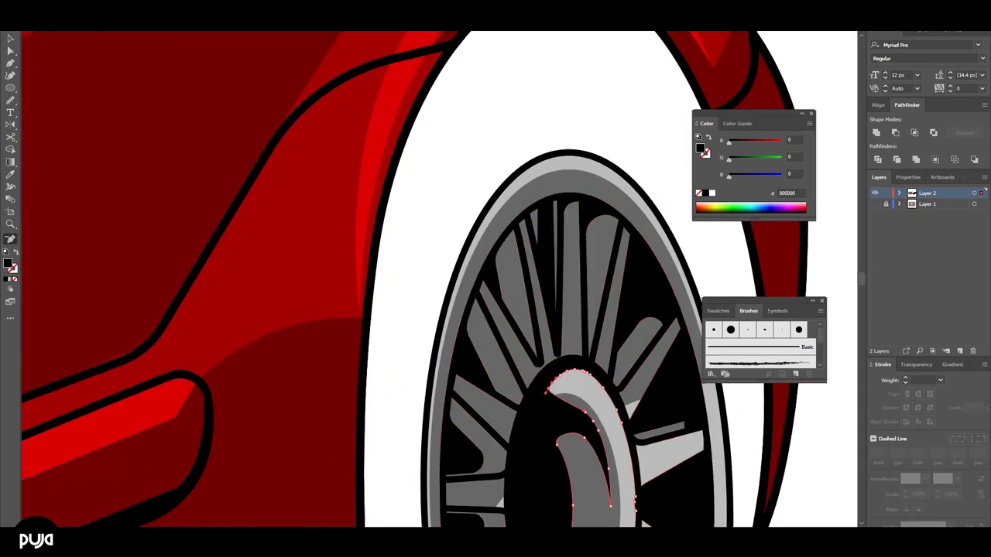
Zoom in to check the hub, select a grey spoke, then zoom out to the artboard
{"action": "key", "text": "z"}
{"action": "left_click_drag", "start_coordinate": [546, 391], "coordinate": [542, 391]}
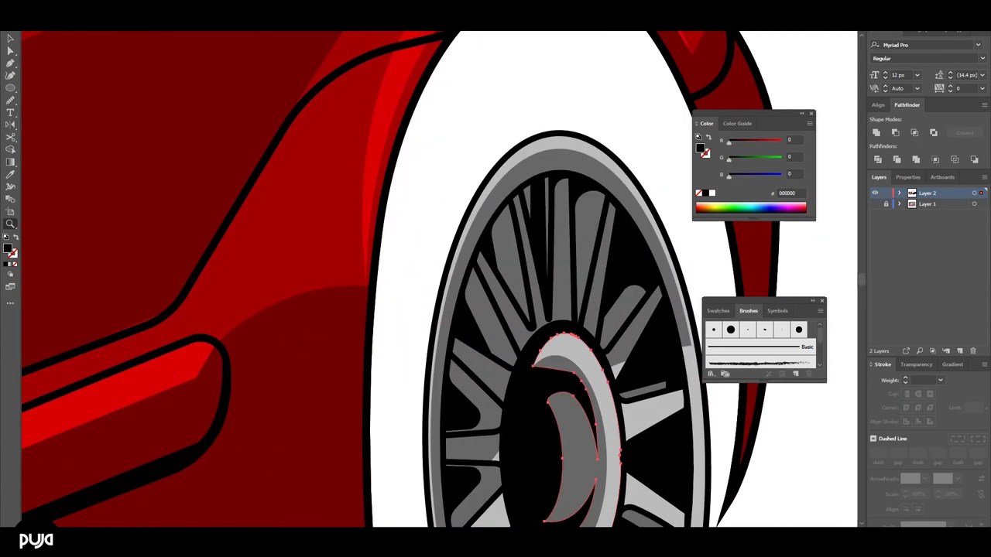
{"action": "key", "text": "ctrl+0"}
{"action": "scroll", "coordinate": [422, 400], "scroll_direction": "up", "scroll_amount": 5}
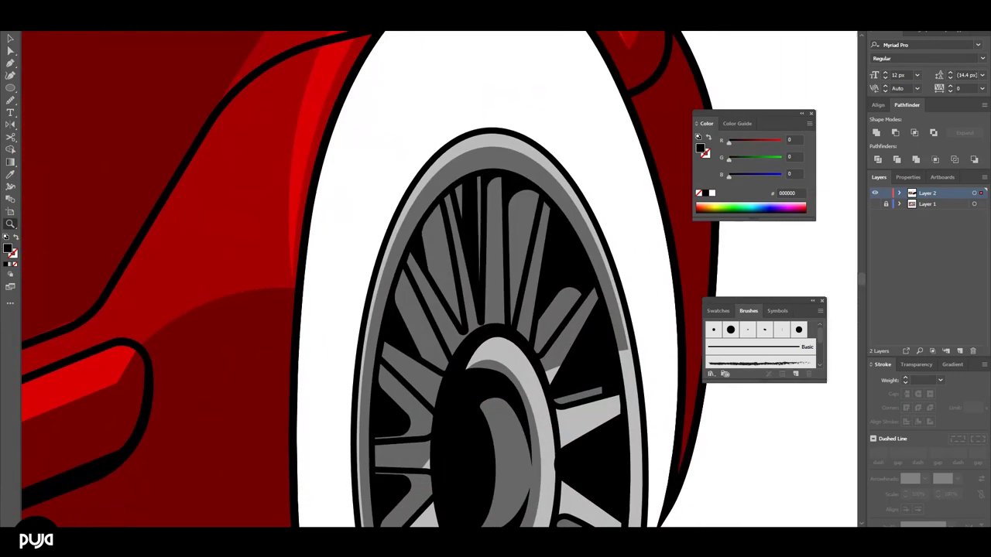
{"action": "key", "text": "v"}
{"action": "left_click", "coordinate": [612, 391]}
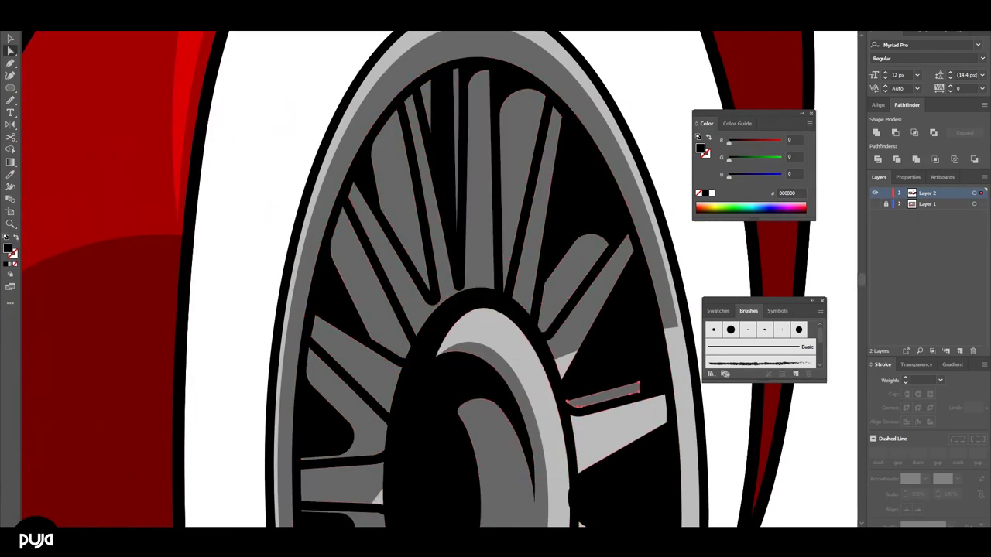
{"action": "scroll", "coordinate": [612, 391], "scroll_direction": "down", "scroll_amount": 5}
{"action": "key", "text": "z"}
{"action": "left_click_drag", "start_coordinate": [455, 428], "coordinate": [348, 428]}
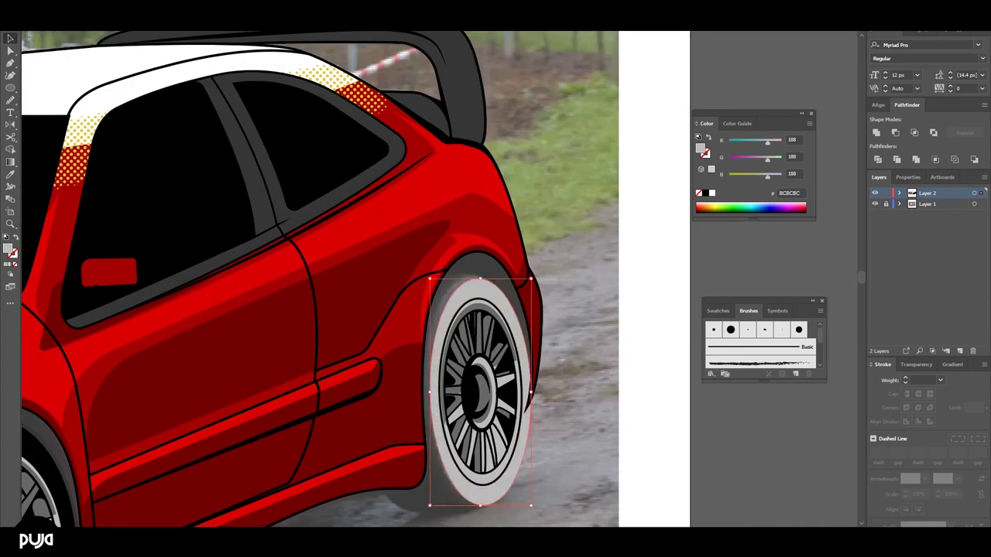
Make the rear tyre ellipse a dark grey fill with no outline
{"action": "key", "text": "a"}
{"action": "key", "text": "slash"}
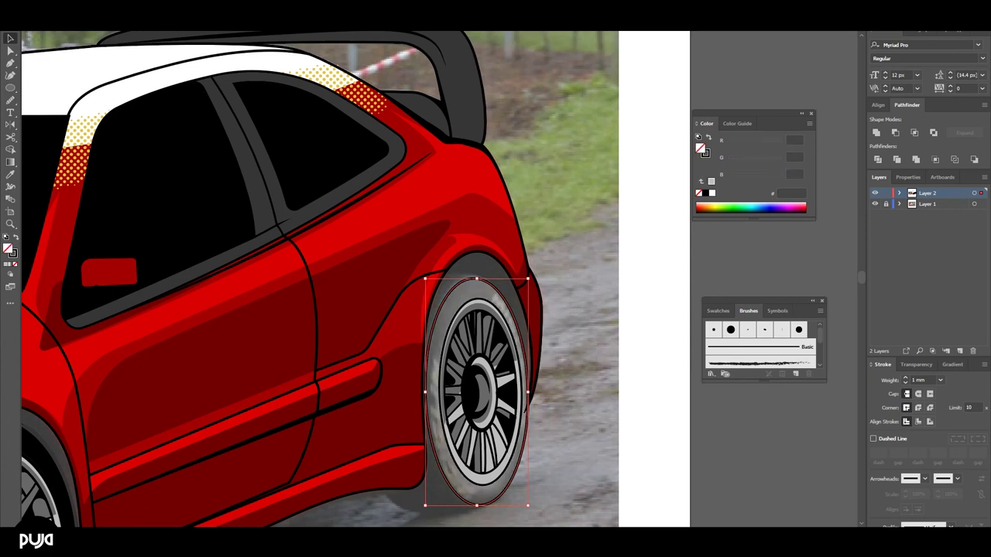
{"action": "key", "text": "shift+x"}
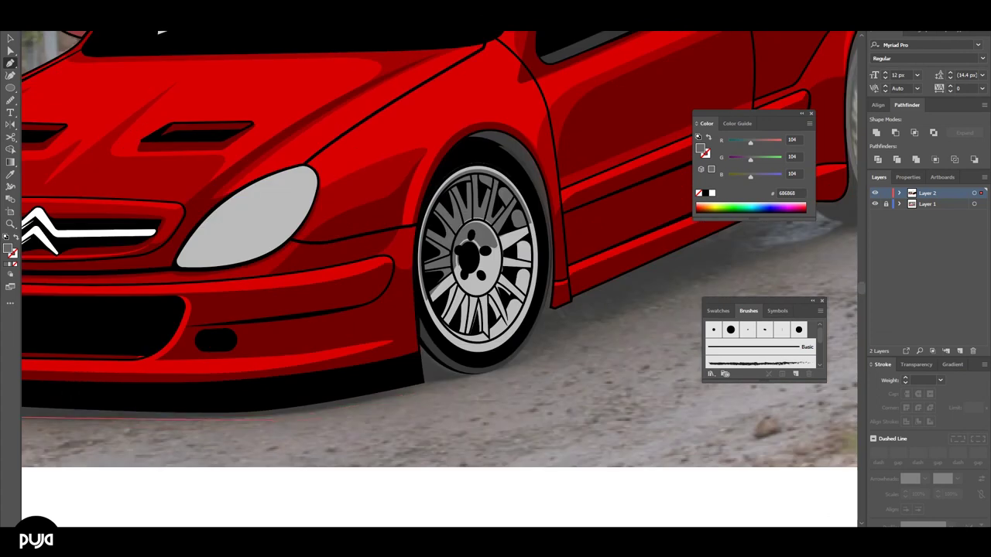
Begin a new Pen path with three anchors at the rear spoiler
{"action": "left_click_drag", "start_coordinate": [424, 400], "coordinate": [457, 391]}
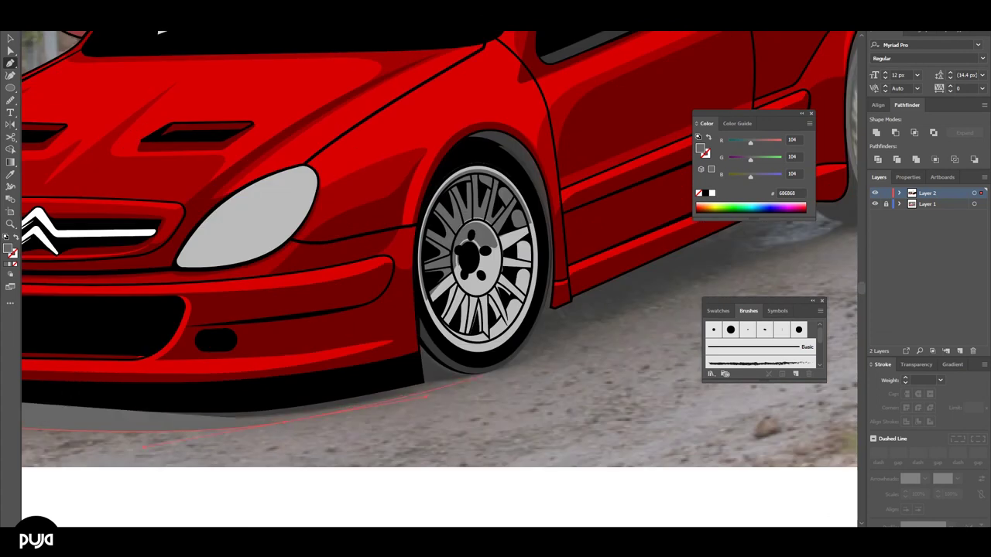
{"action": "left_click_drag", "start_coordinate": [542, 309], "coordinate": [312, 356]}
{"action": "left_click", "coordinate": [318, 403]}
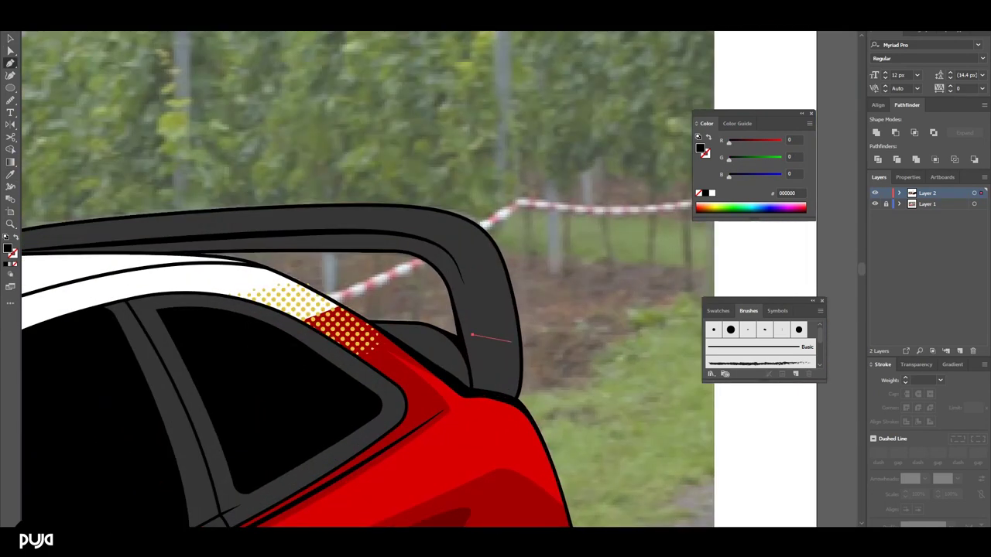
Close the black spoiler shape with its final anchors
{"action": "left_click", "coordinate": [509, 391]}
{"action": "left_click", "coordinate": [478, 390]}
{"action": "left_click", "coordinate": [473, 335]}
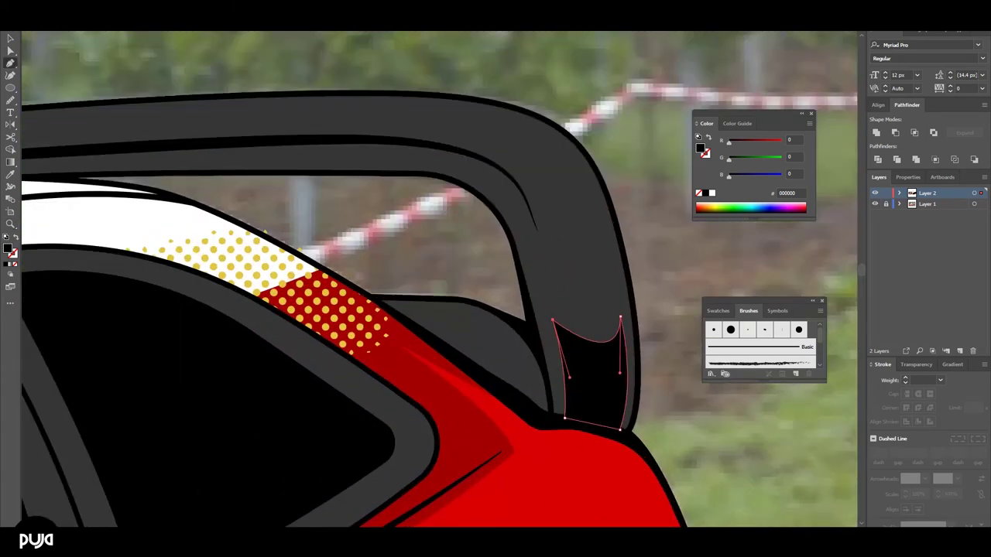
Trace a curved path along the spoiler top and fill it black
{"action": "left_click", "coordinate": [375, 300]}
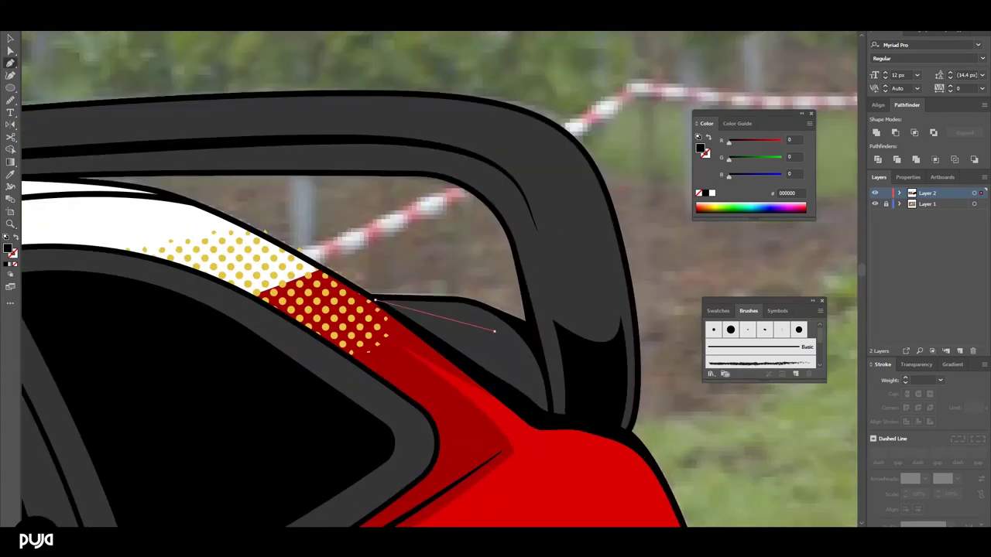
{"action": "left_click_drag", "start_coordinate": [494, 332], "coordinate": [522, 355]}
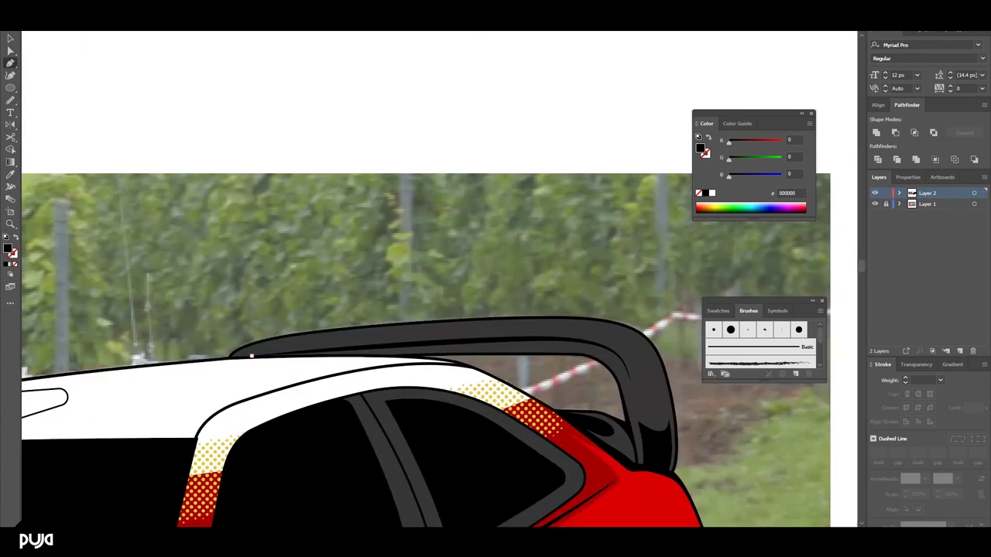
{"action": "left_click_drag", "start_coordinate": [597, 320], "coordinate": [641, 327]}
{"action": "left_click", "coordinate": [652, 359]}
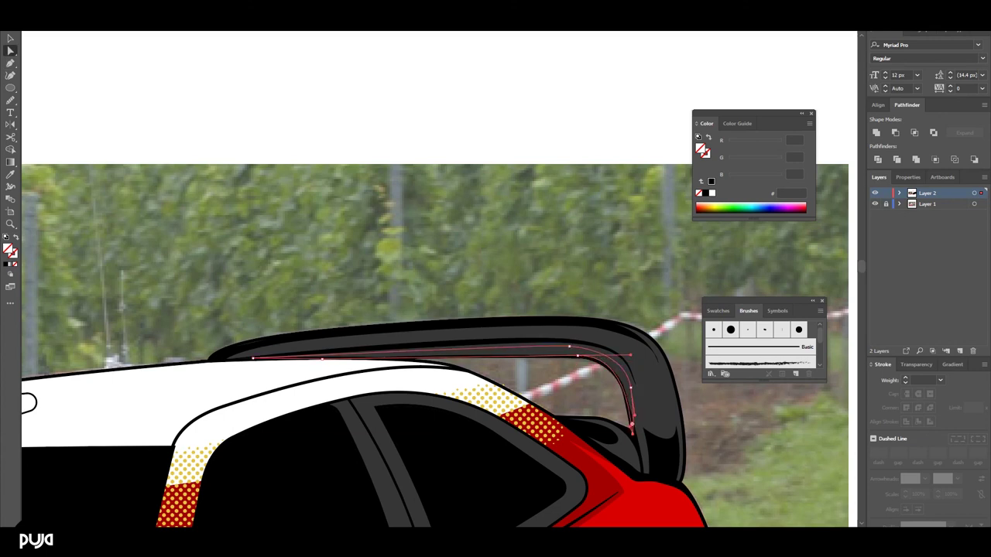
{"action": "key", "text": "shift+b"}
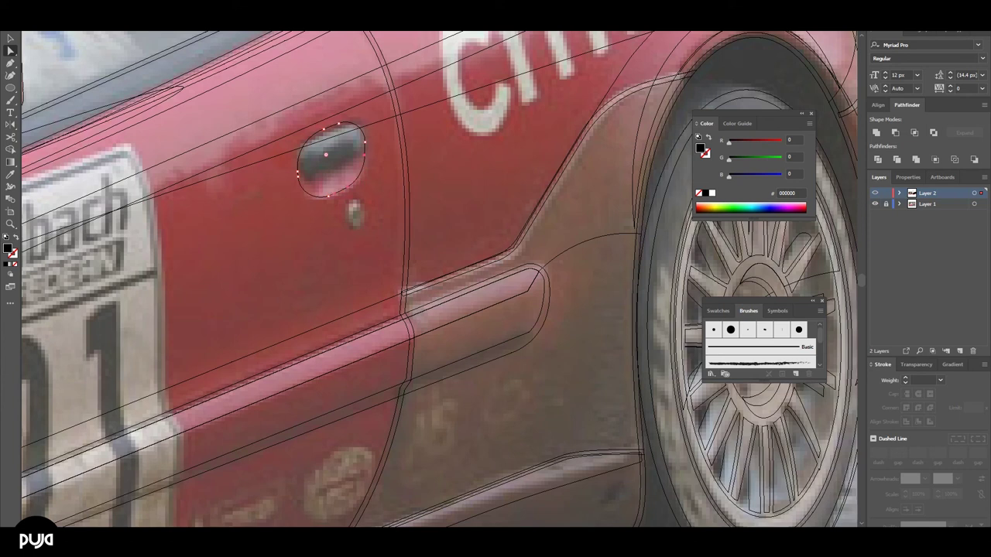
Give the door-handle ellipse a black outline and expand it into a filled shape
{"action": "key", "text": "shift+x"}
{"action": "key", "text": "ctrl+y"}
{"action": "left_click", "coordinate": [116, 15]}
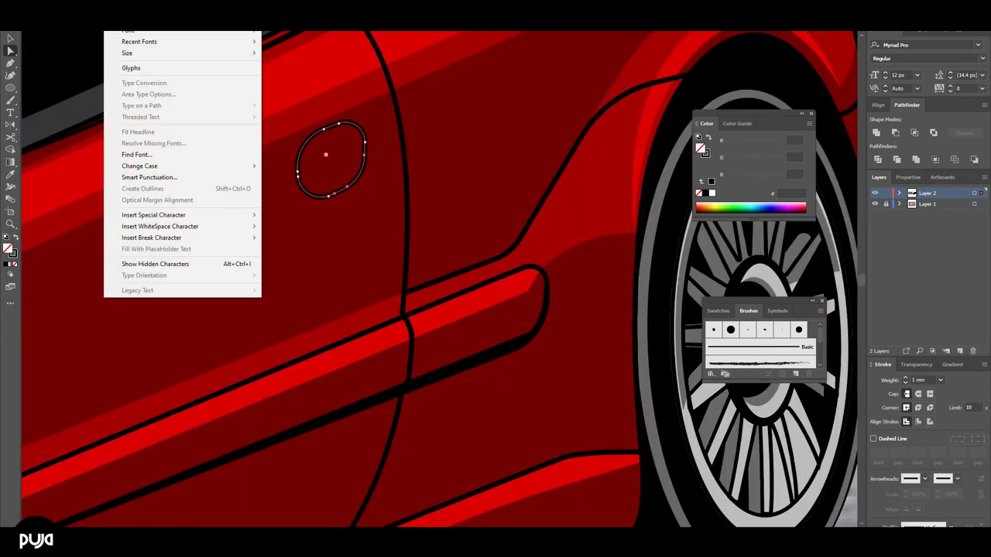
{"action": "left_click", "coordinate": [162, 188]}
{"action": "left_click", "coordinate": [464, 330]}
{"action": "key", "text": "ctrl+y"}
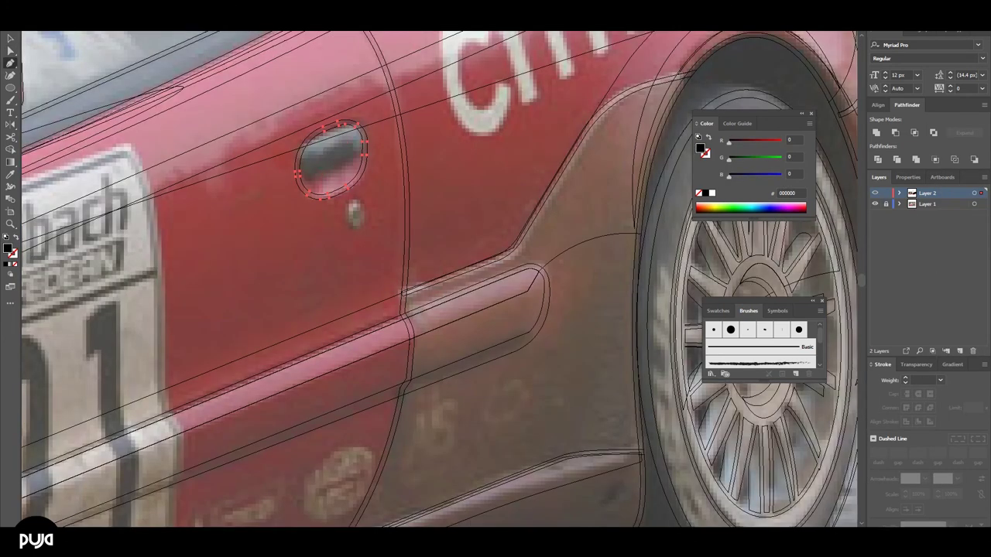
{"action": "key", "text": "ctrl+y"}
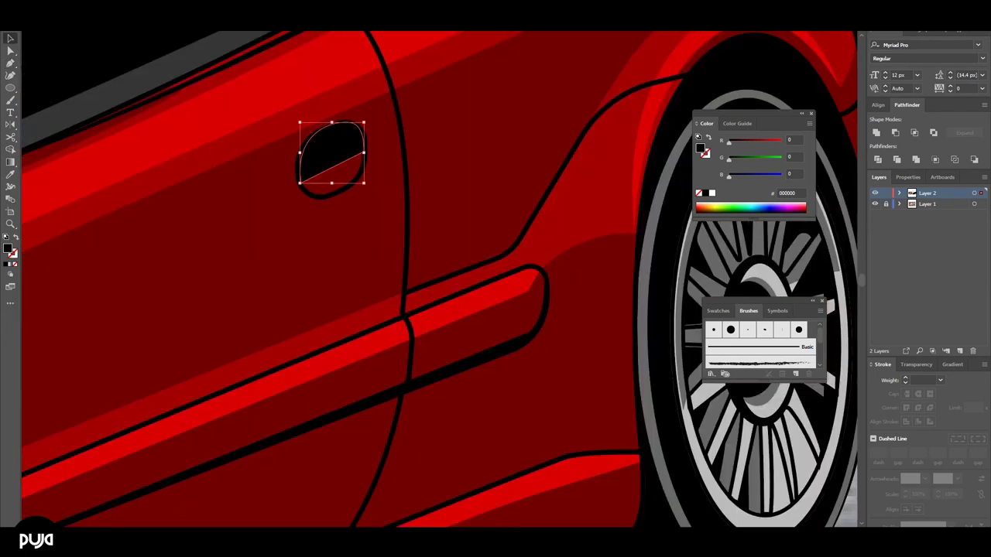
Zoom in and bend the handle's inner edge into a curve
{"action": "key", "text": "ctrl+plus"}
{"action": "key", "text": "ctrl+plus"}
{"action": "key", "text": "a"}
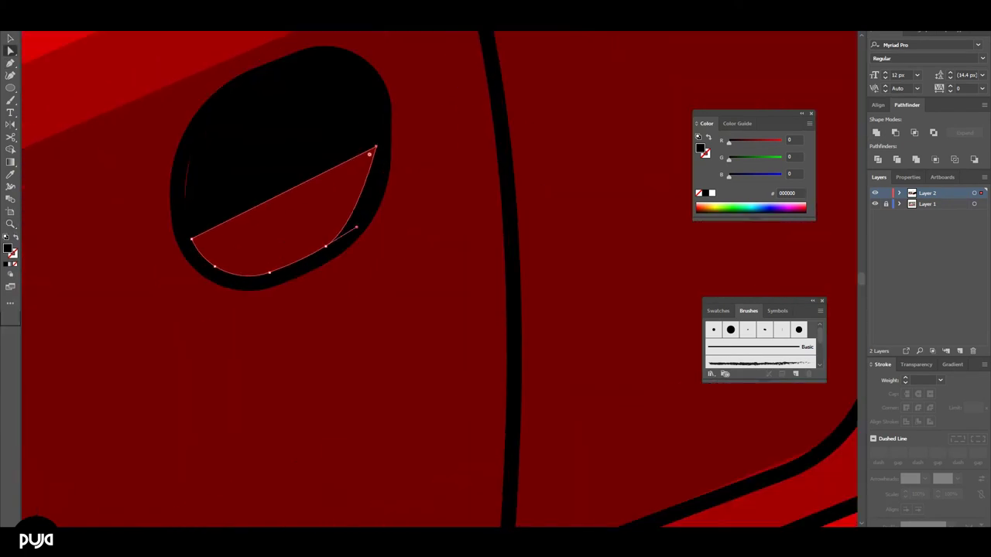
{"action": "left_click_drag", "start_coordinate": [328, 206], "coordinate": [370, 197]}
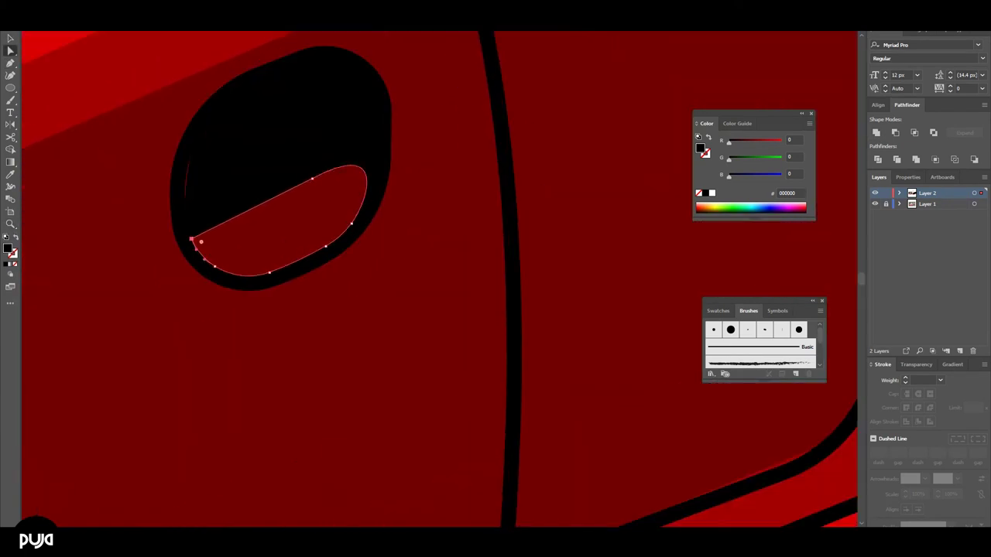